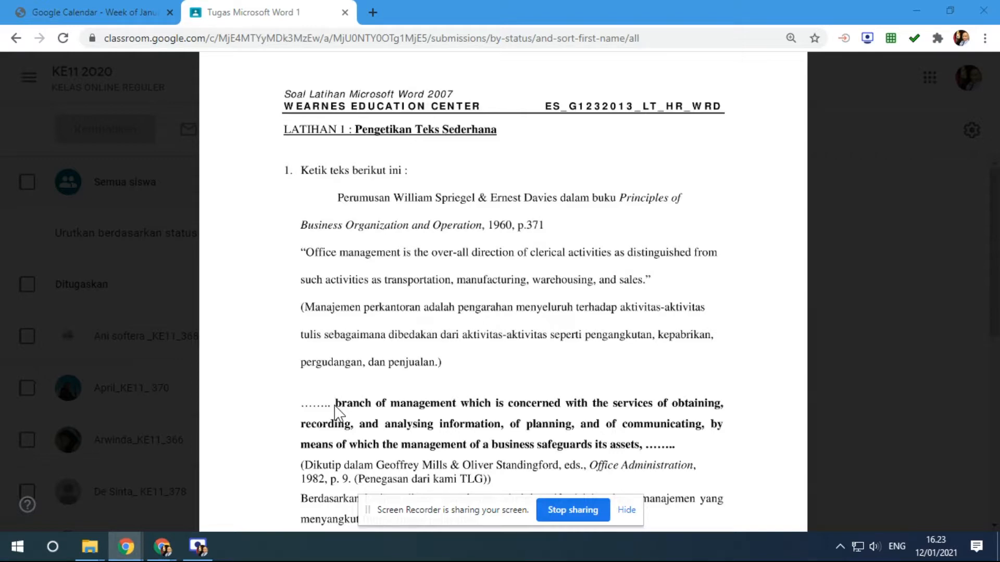
pyautogui.click(19, 548)
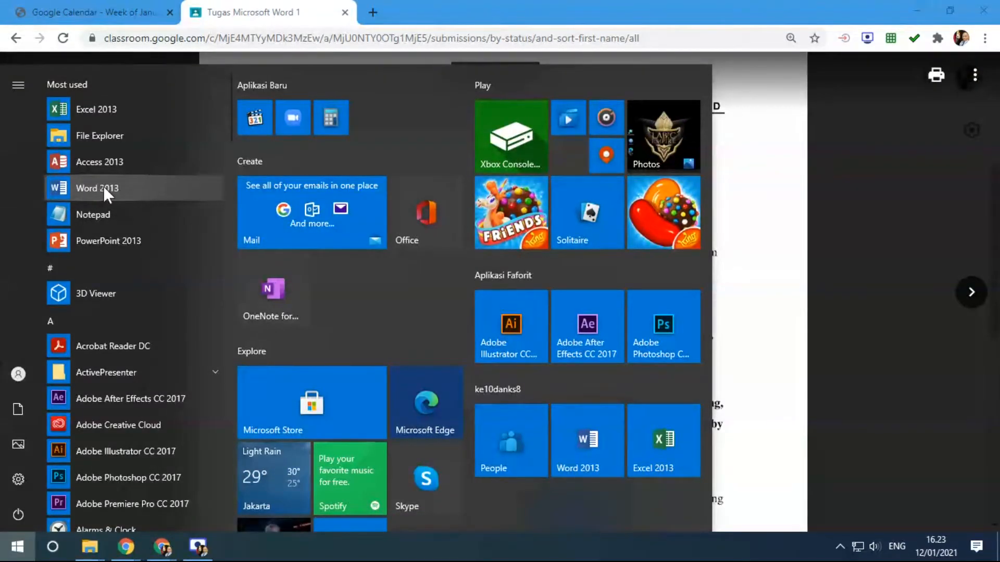
pyautogui.click(54, 548)
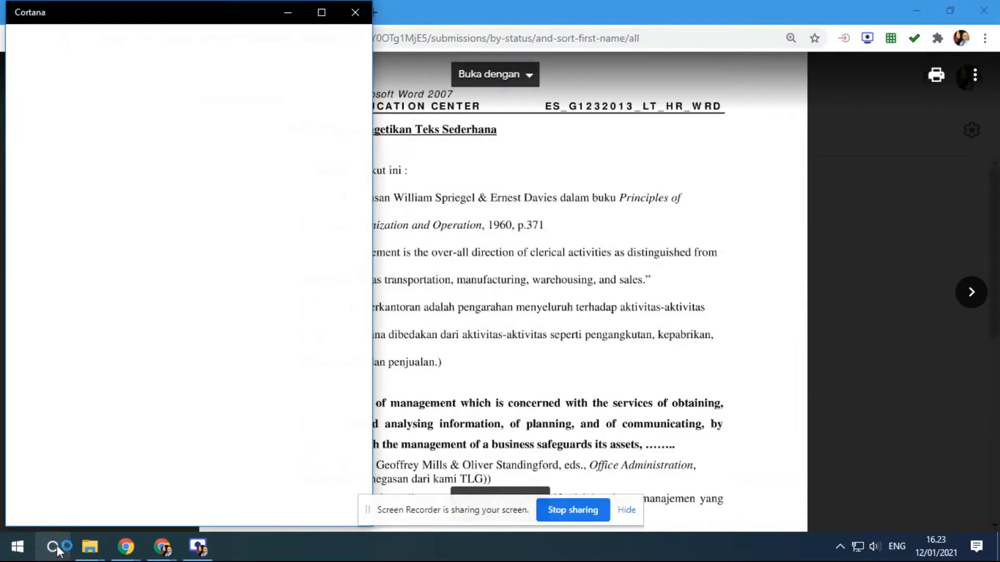
pyautogui.click(18, 548)
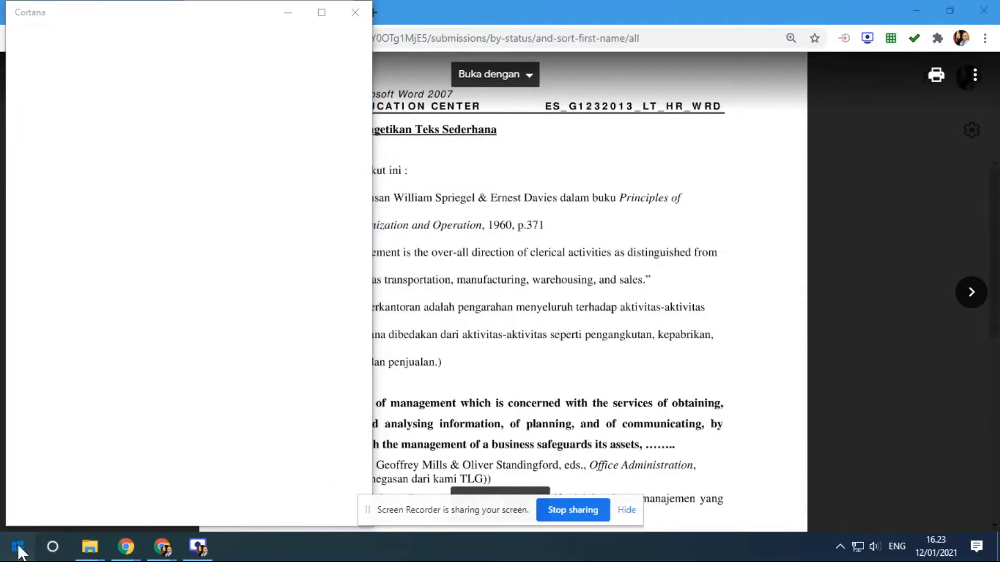
pyautogui.click(18, 548)
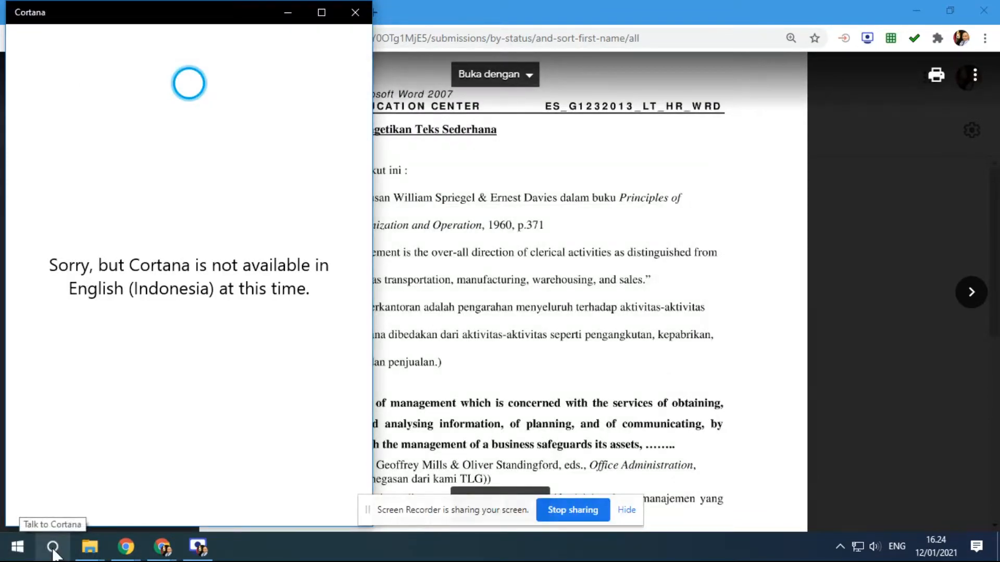
pyautogui.click(18, 551)
pyautogui.click(19, 548)
# - Search the computer for "word", launch Word 2013 and maximize its window
pyautogui.click(19, 548)
pyautogui.write('word')
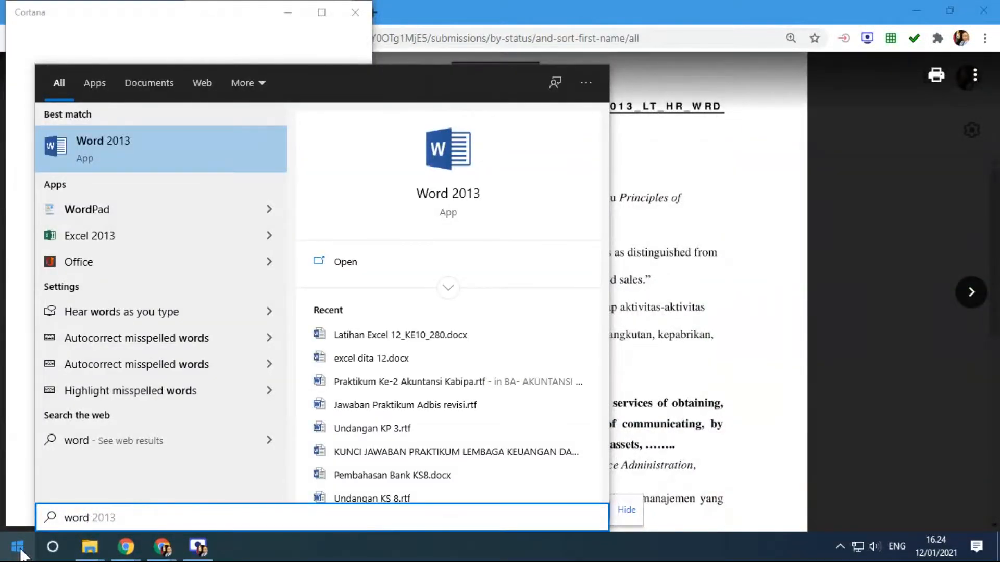
pyautogui.click(20, 552)
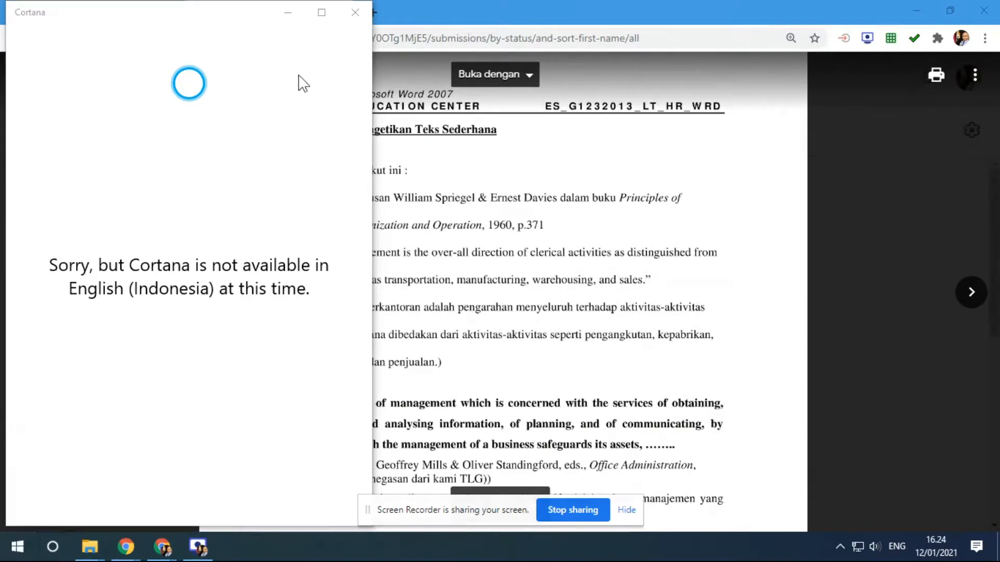
pyautogui.click(356, 17)
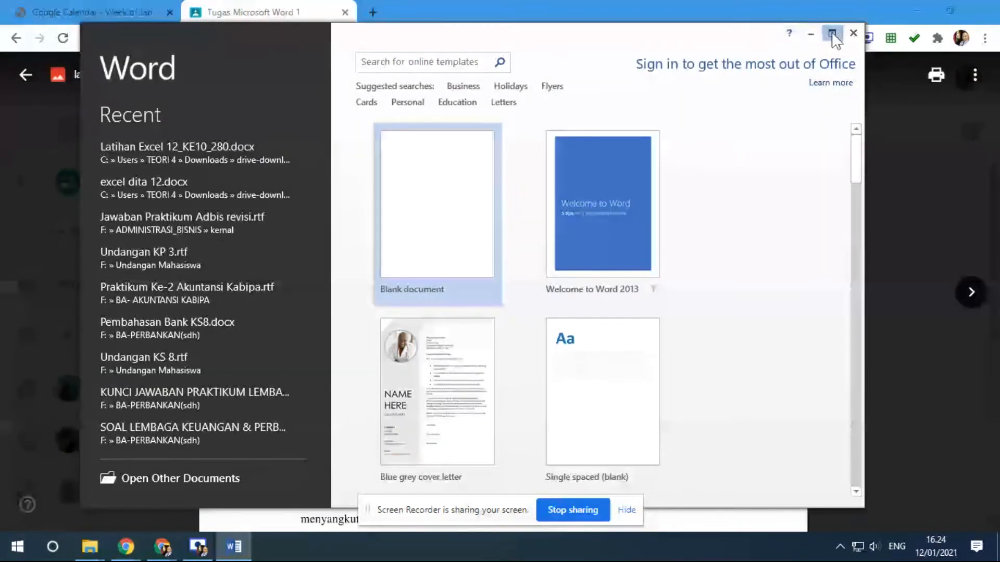
pyautogui.click(832, 33)
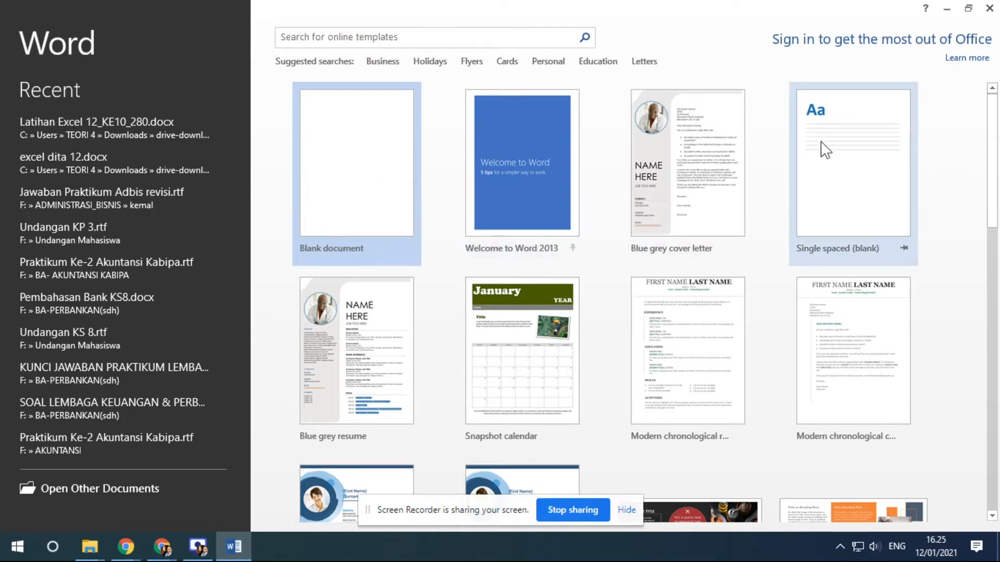
# - Look through the document templates on the Word start screen and the field for searching online templates
pyautogui.scroll(-2, 825, 150)
pyautogui.scroll(-5, 826, 150)
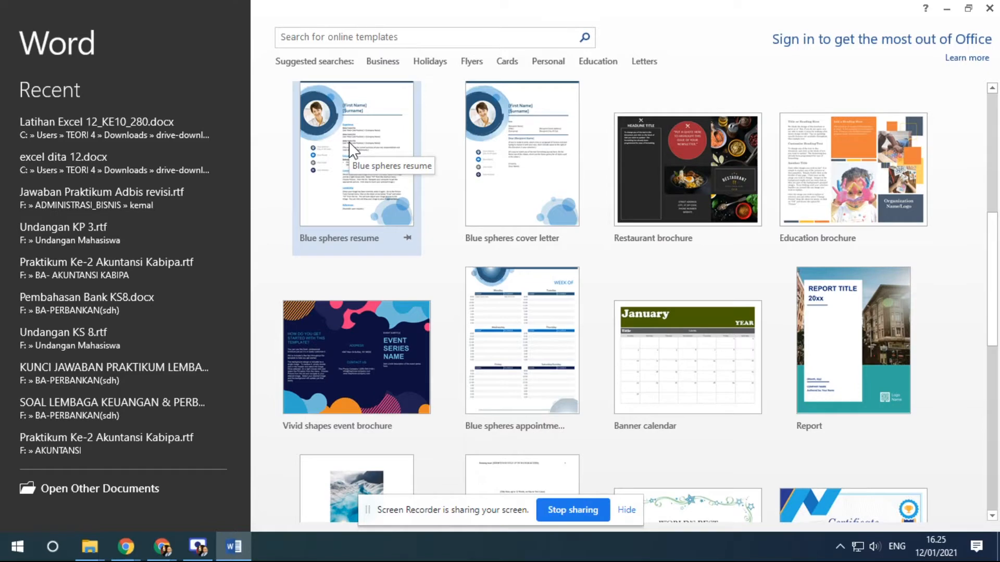
pyautogui.scroll(5, 559, 218)
pyautogui.scroll(2, 558, 218)
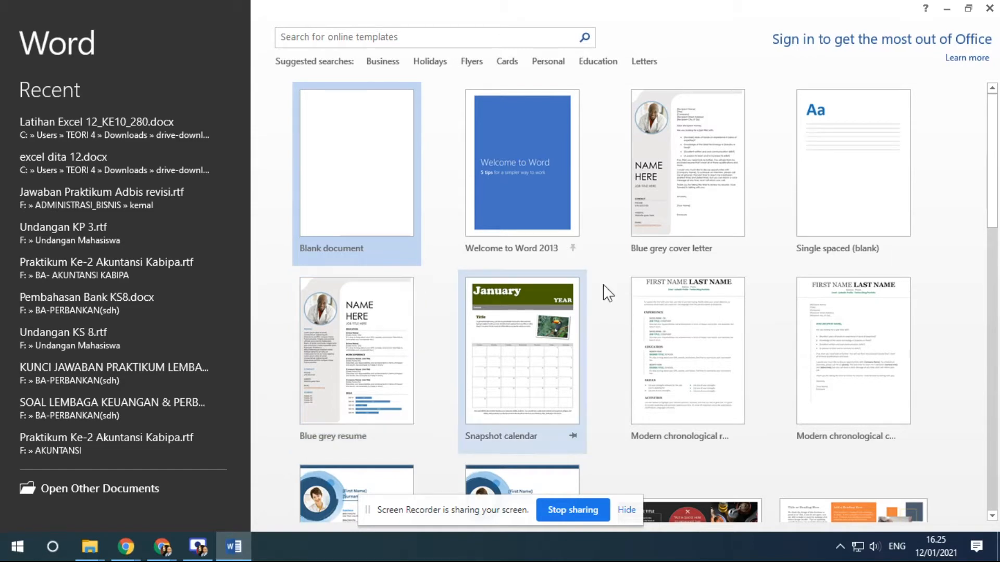
pyautogui.scroll(-8, 605, 290)
pyautogui.scroll(-10, 606, 292)
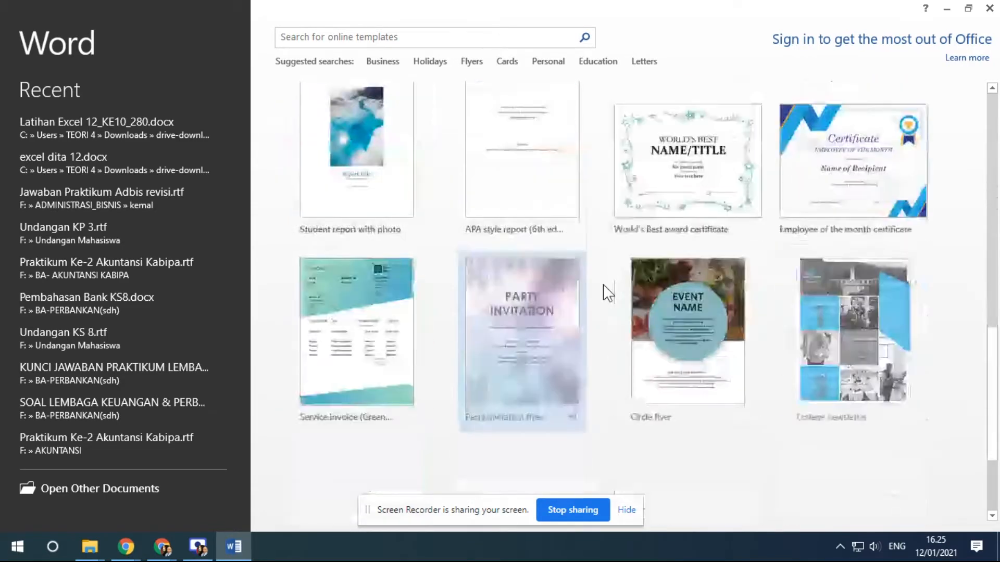
pyautogui.scroll(6, 604, 260)
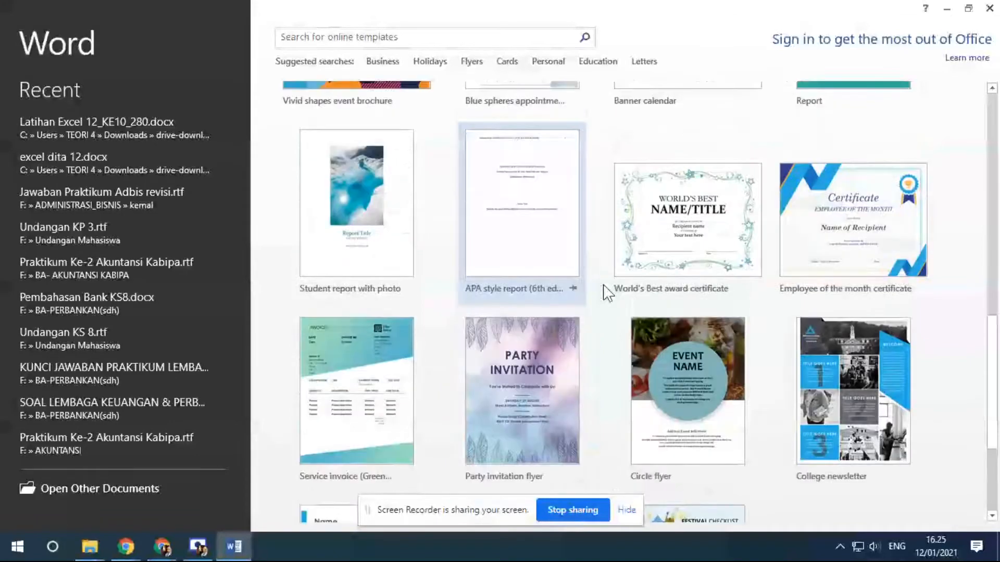
pyautogui.click(408, 37)
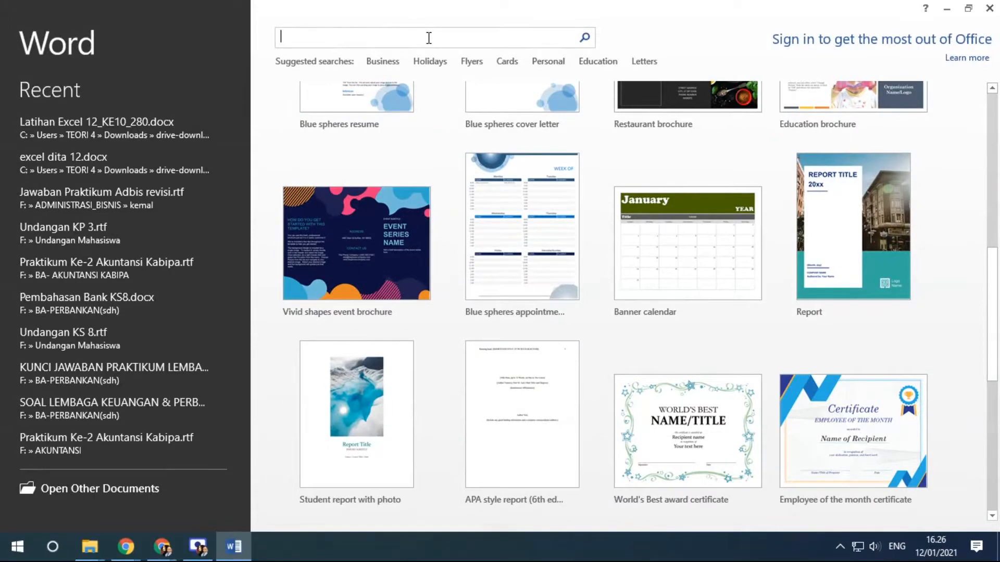
pyautogui.click(428, 37)
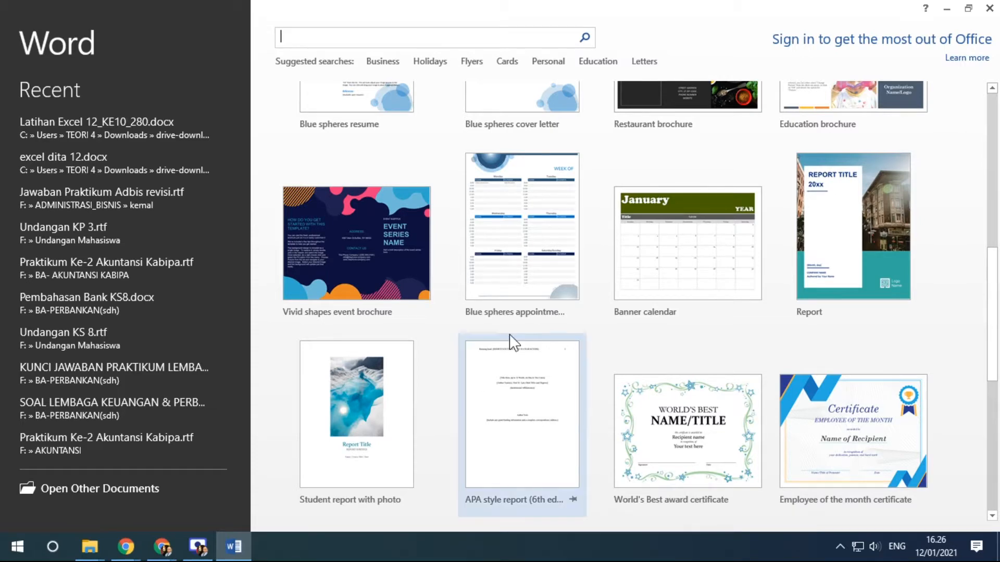
pyautogui.scroll(8, 512, 331)
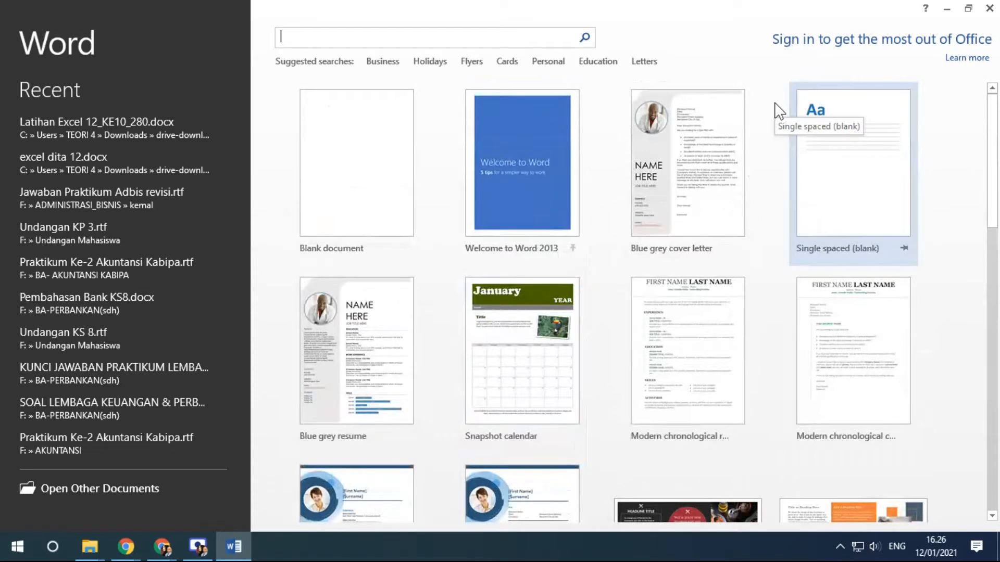
# - Create a new blank document from the start screen
pyautogui.click(365, 179)
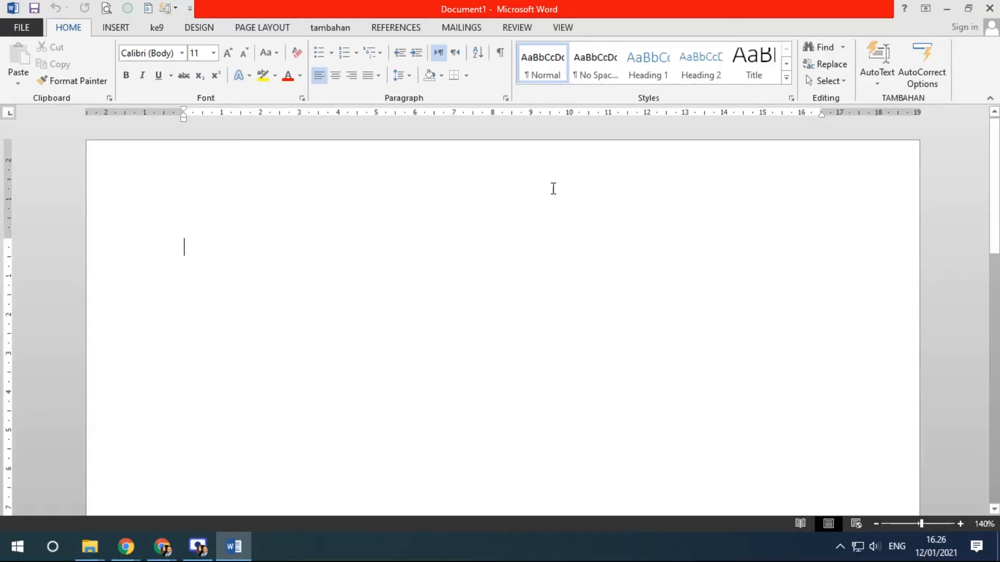
pyautogui.scroll(-6, 555, 189)
pyautogui.scroll(-3, 556, 186)
pyautogui.scroll(1, 558, 185)
pyautogui.scroll(-1, 559, 186)
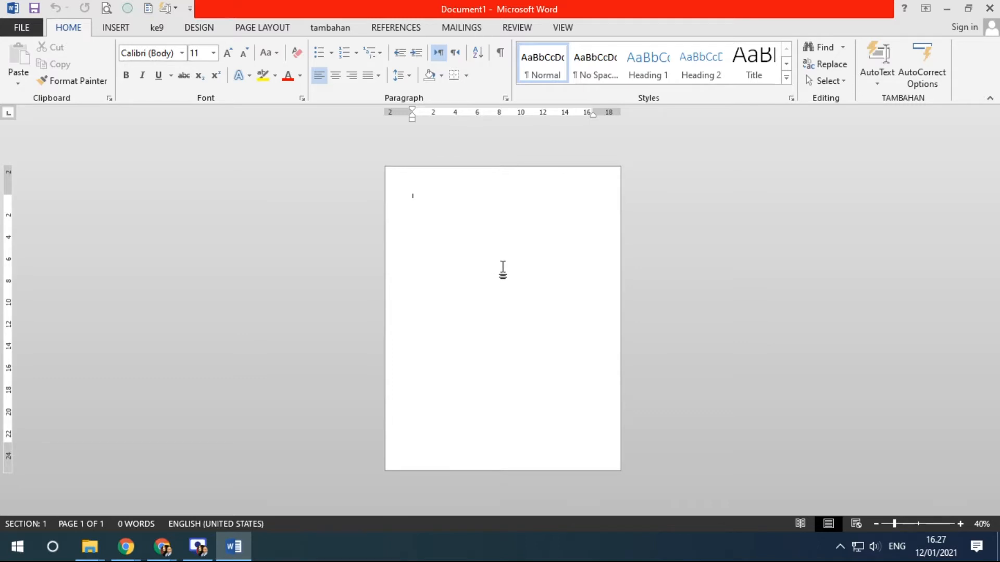
pyautogui.scroll(4, 503, 269)
pyautogui.scroll(2, 503, 270)
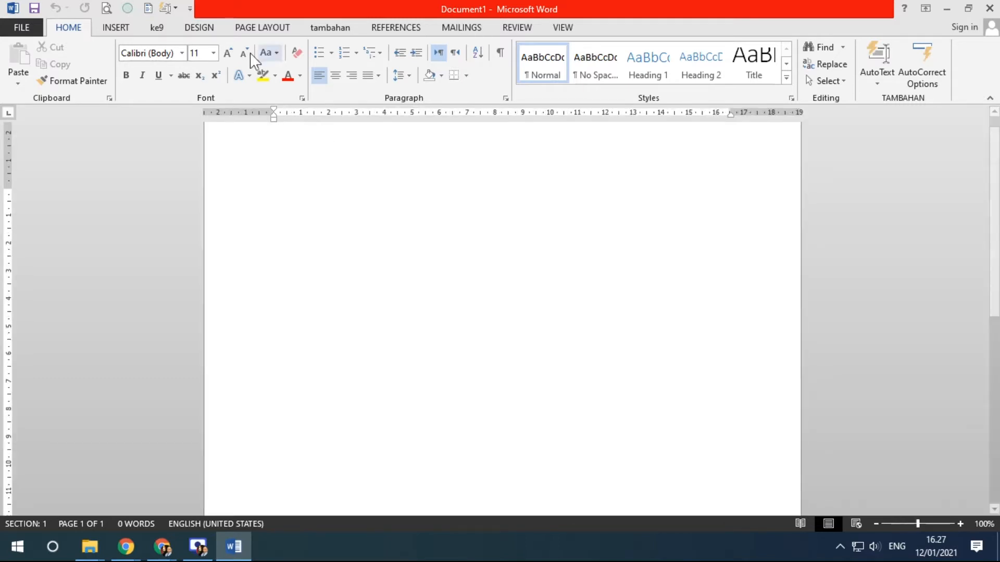
# - Increase the font size to 20 in the empty document
pyautogui.click(228, 53)
pyautogui.click(226, 52)
pyautogui.click(226, 52)
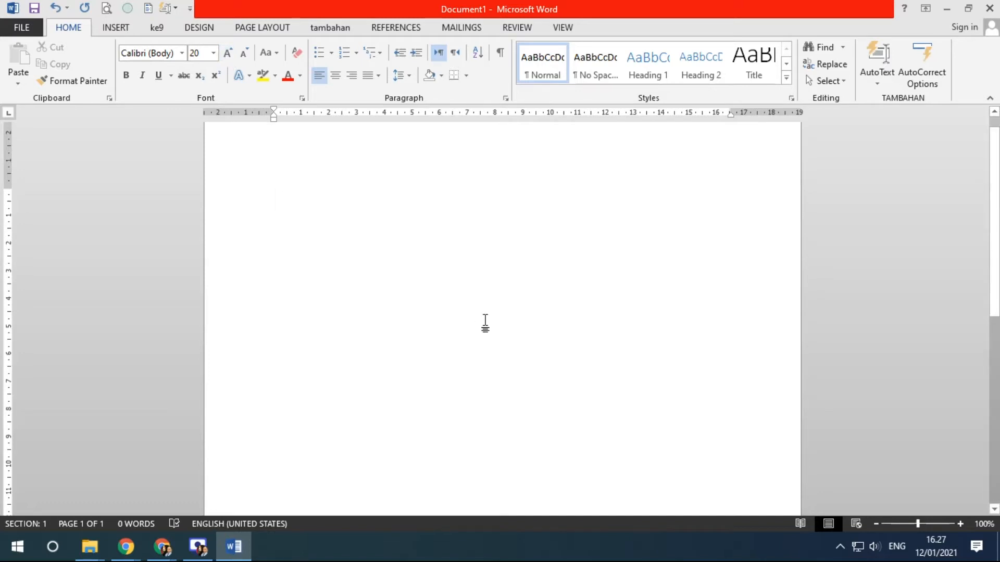
# - Write the heading "CATATAN APA SAJA YANG HARUS DILAKUKAN SEBELUM MENGETIK / MEMBUAT FILE DI MICROSOFT WORD 2013"
pyautogui.write('CATATAN YAN')
pyautogui.press('BackSpace')
pyautogui.press('BackSpace')
pyautogui.press('BackSpace')
pyautogui.write('APA SAJA ')
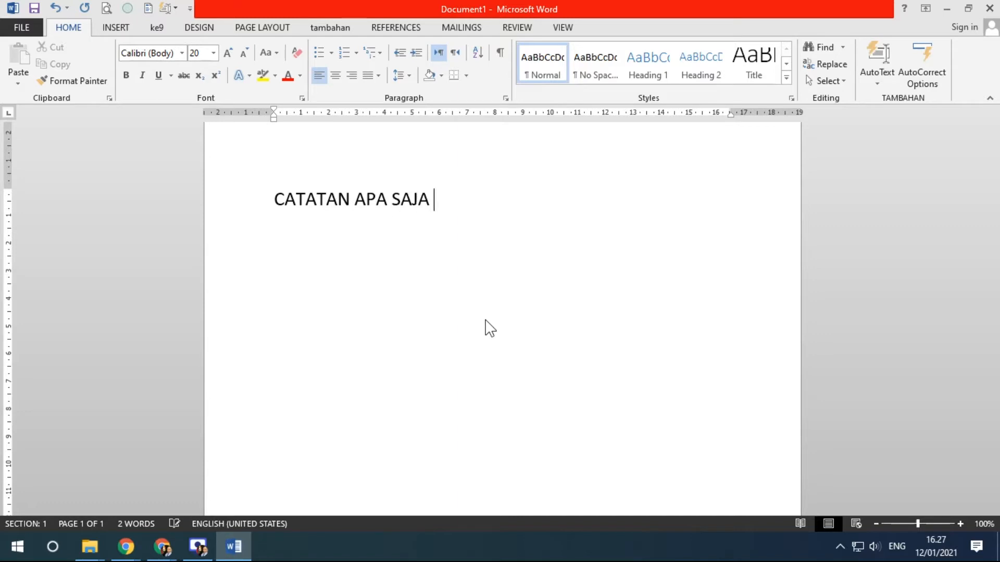
pyautogui.write('YANG HARUS D')
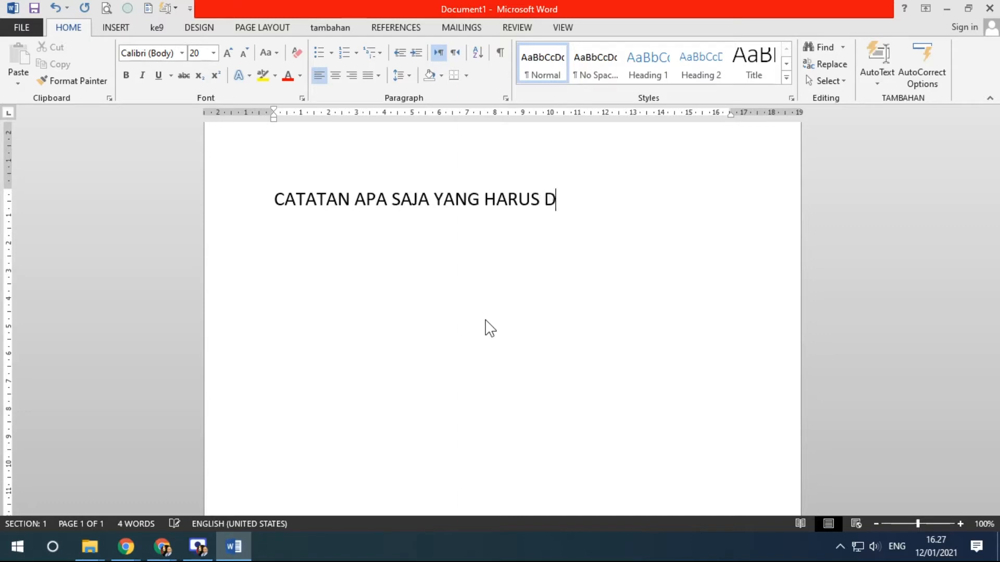
pyautogui.write('ILAKUKAN SEBELUM MEN')
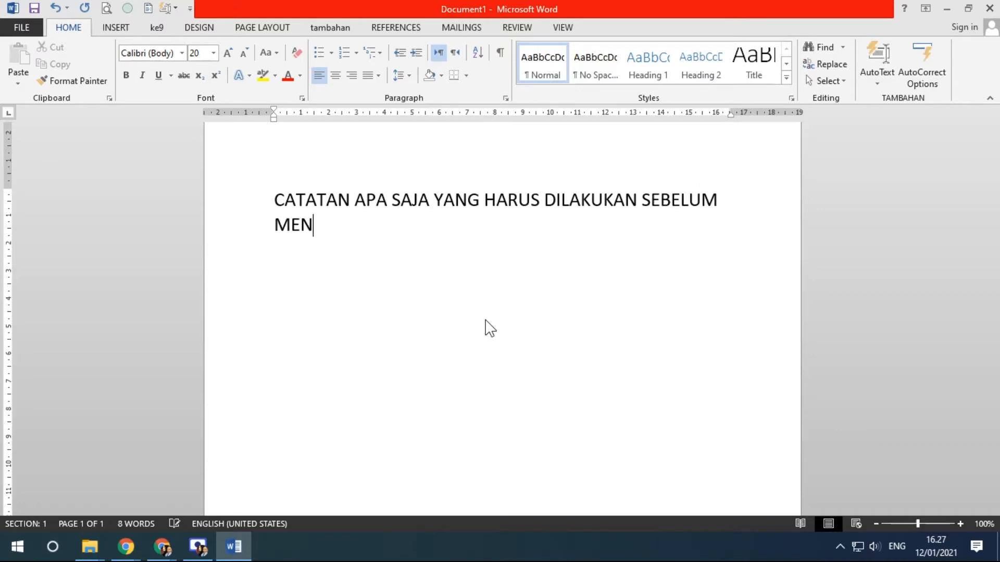
pyautogui.write('GETIK / MEMBUA')
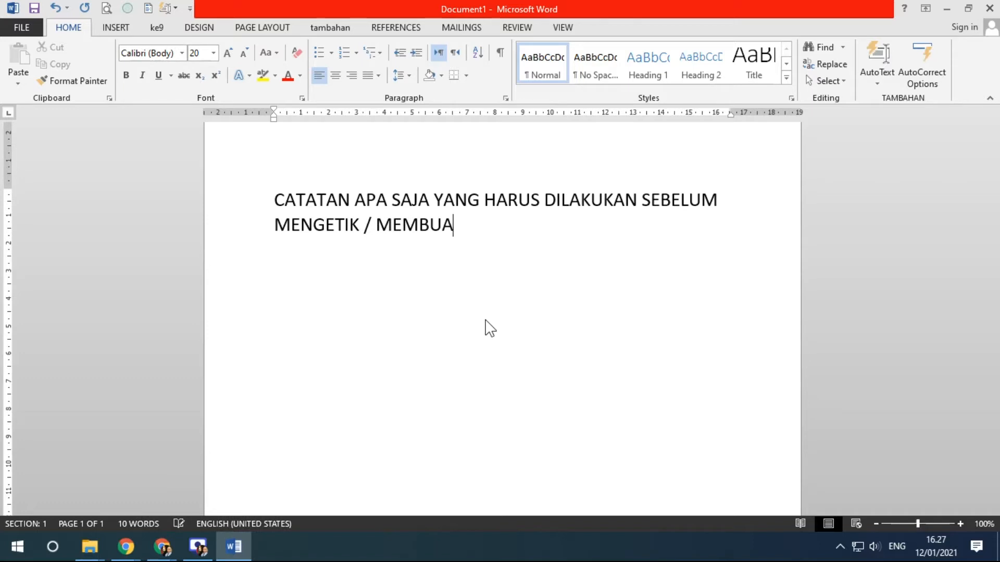
pyautogui.write('T FILE DI')
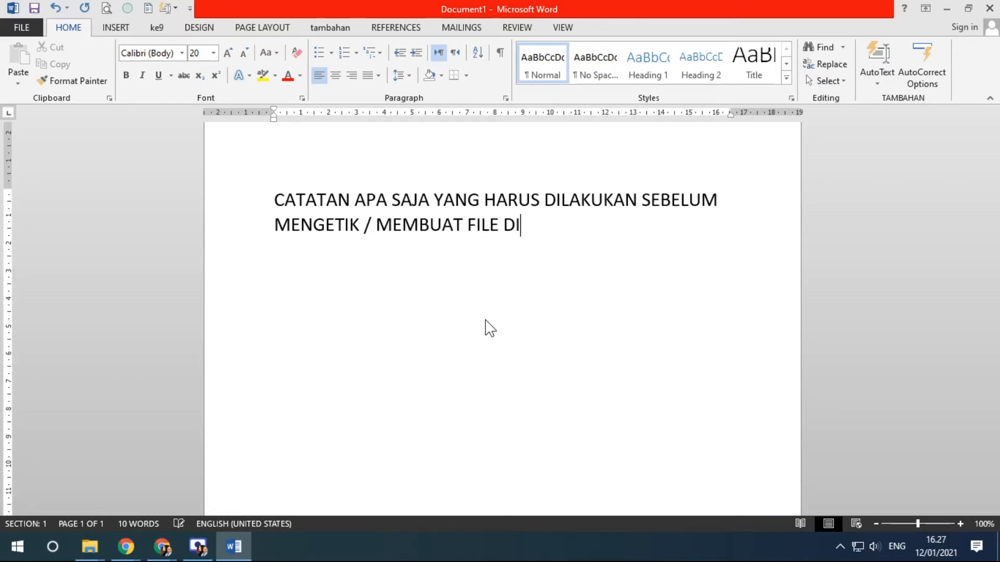
pyautogui.write(' MICROSO')
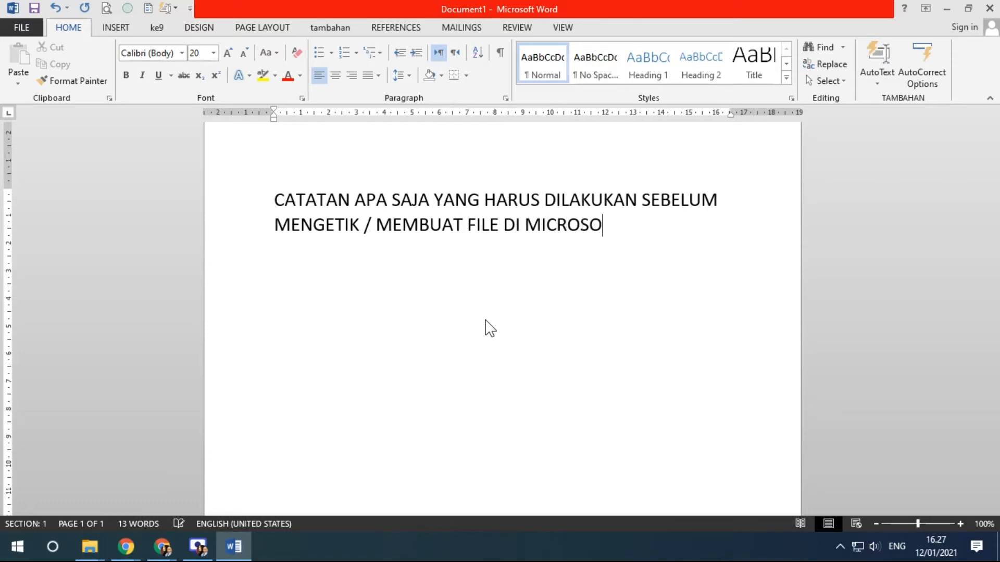
pyautogui.write('FT WORD')
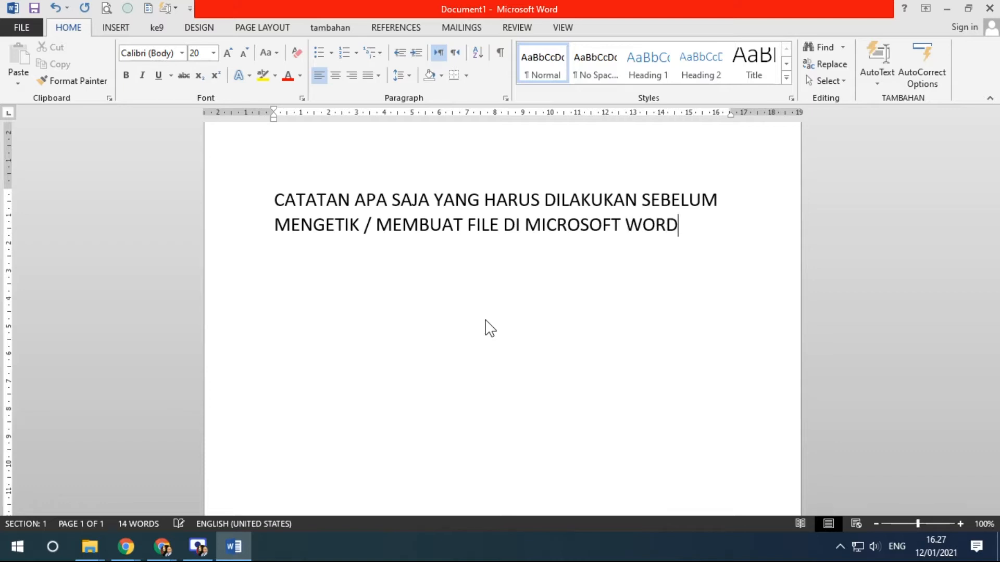
pyautogui.write(' 2013 :')
pyautogui.press('BackSpace')
# - Start a numbered list below the heading with the first item "UKURAN KERTAS SEBAIKNYA DIPILIH DULU"
pyautogui.press('Return')
pyautogui.write('1.')
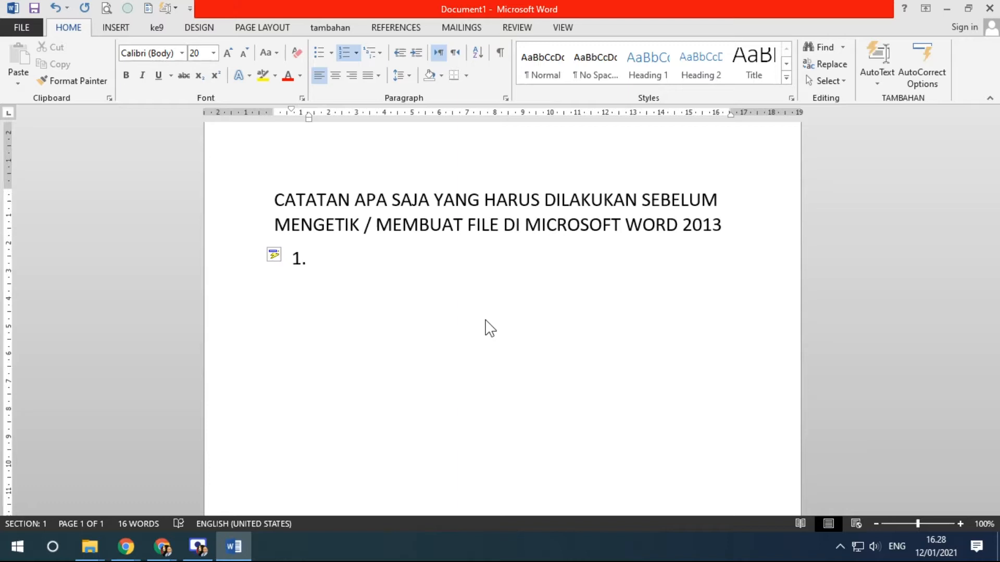
pyautogui.write('UKURAN KERTAS ')
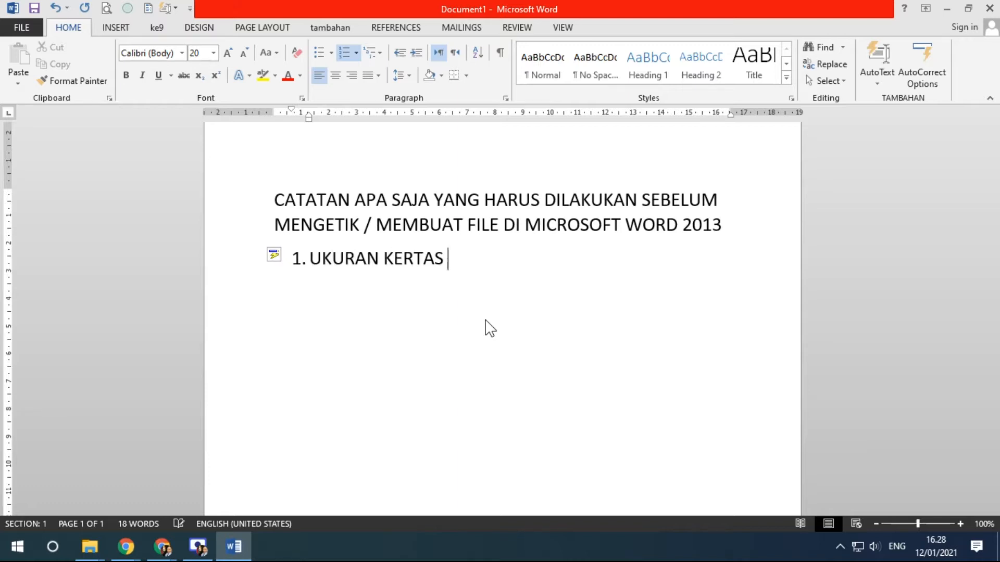
pyautogui.write('SEBAIKNYA DI')
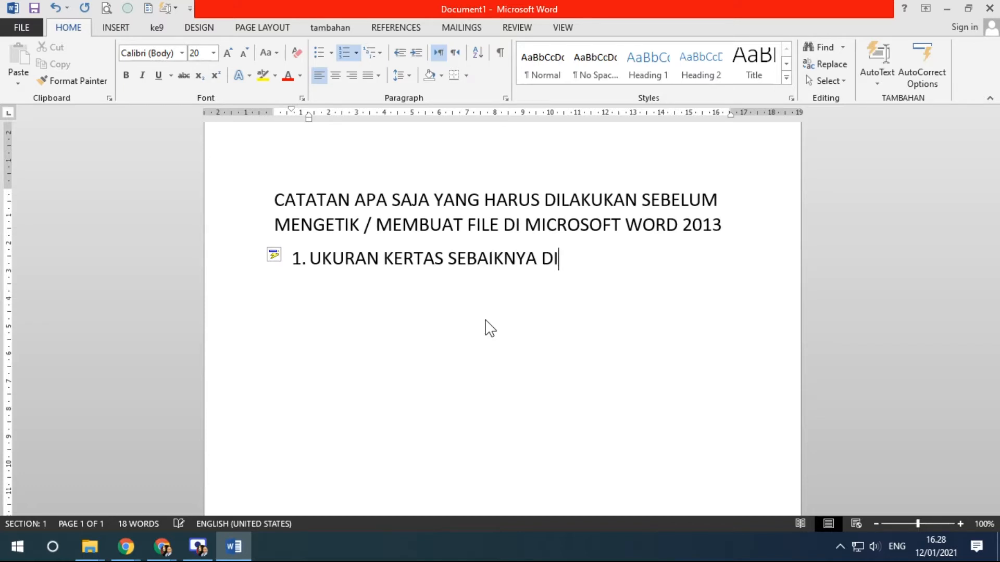
pyautogui.write('PILIH DULU')
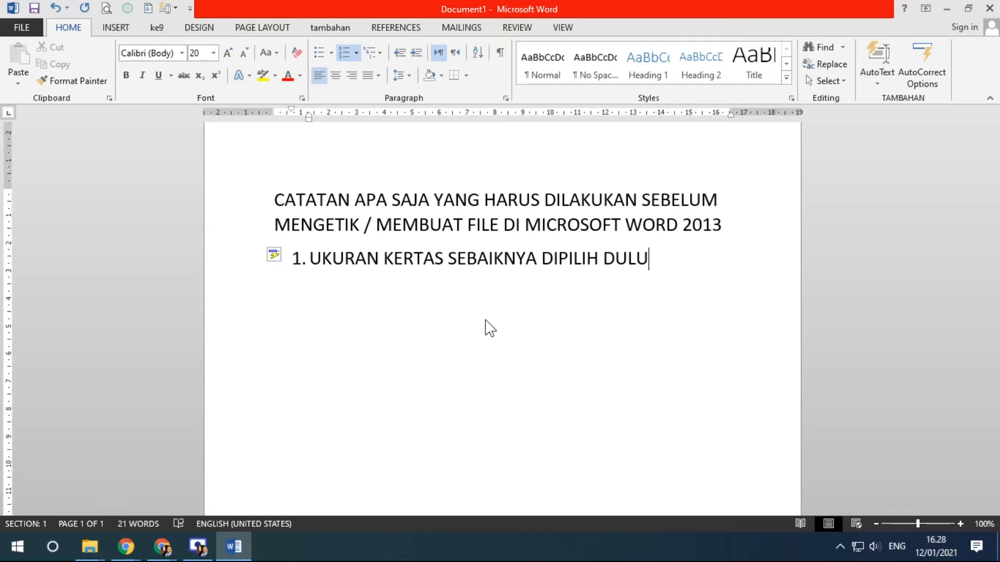
# - Examine the preset paper sizes and the Page Setup paper settings, leaving the document's paper size as it is
pyautogui.click(265, 28)
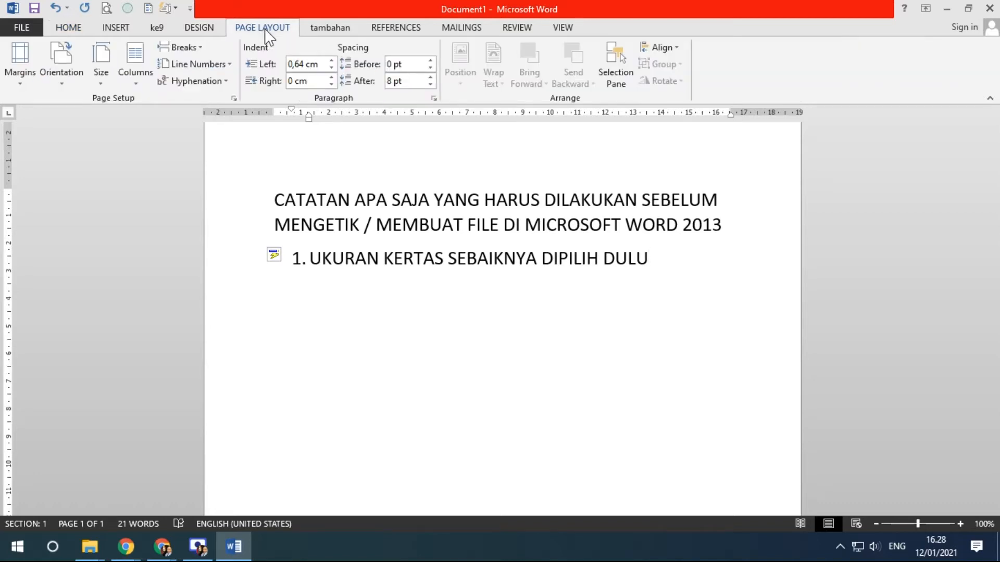
pyautogui.click(101, 82)
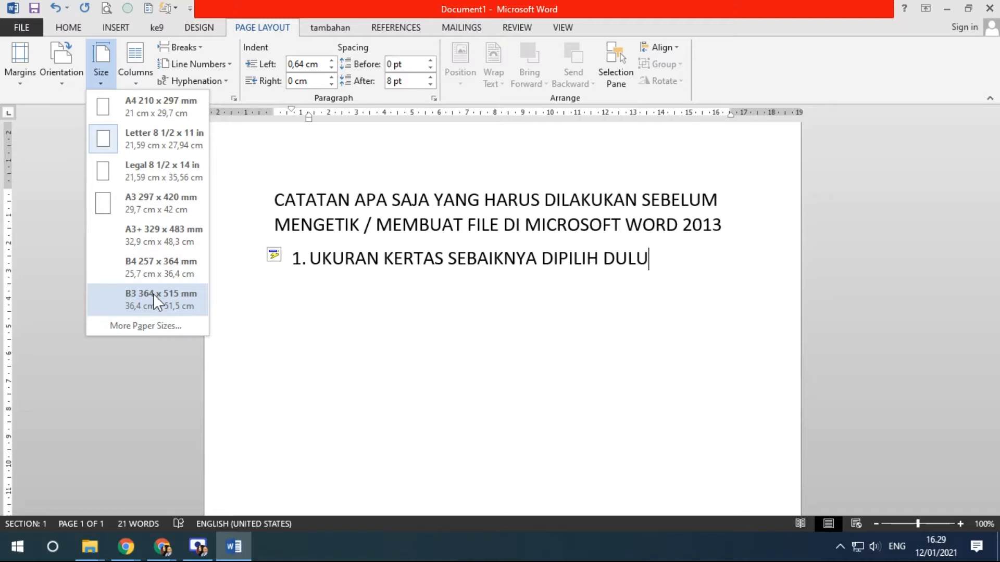
pyautogui.click(161, 323)
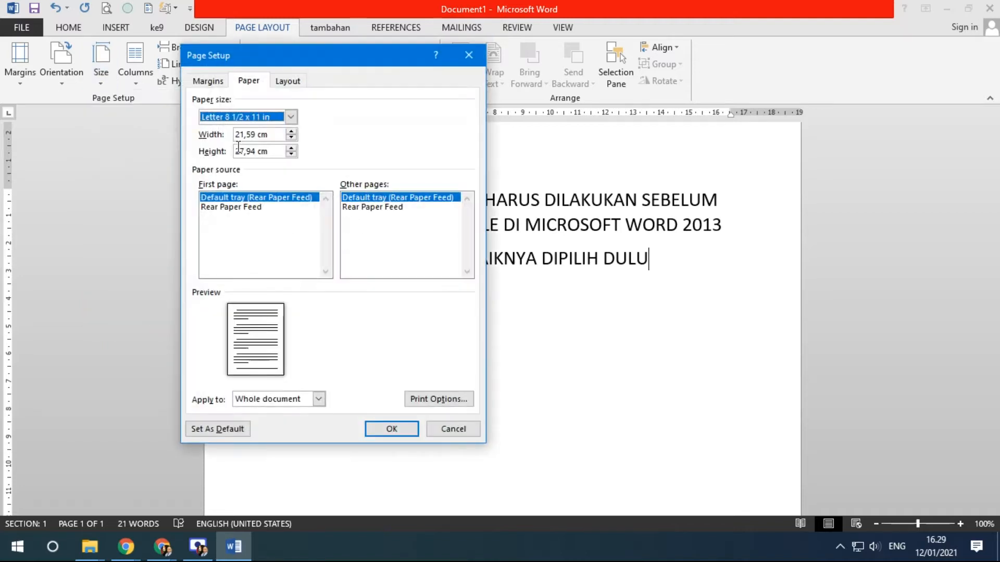
pyautogui.moveTo(315, 58); pyautogui.dragTo(541, 96)
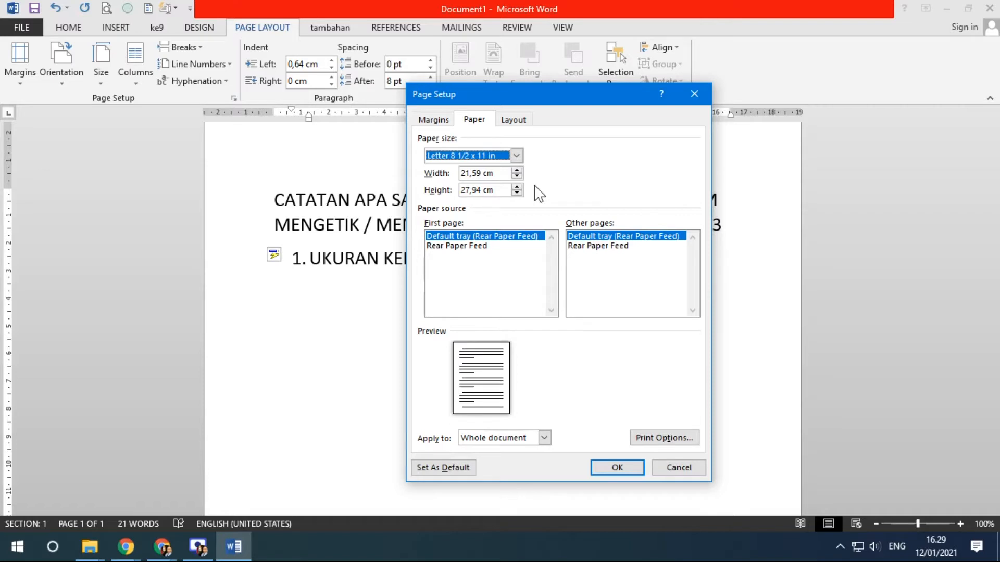
pyautogui.click(675, 463)
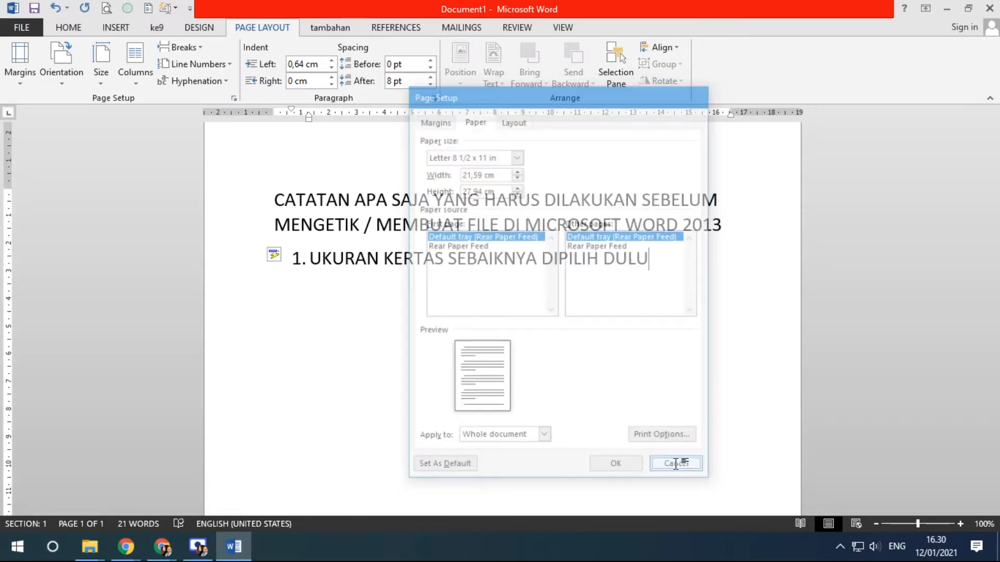
# - Set a custom paper size 15 cm wide and 25 cm high for the whole document
pyautogui.click(101, 77)
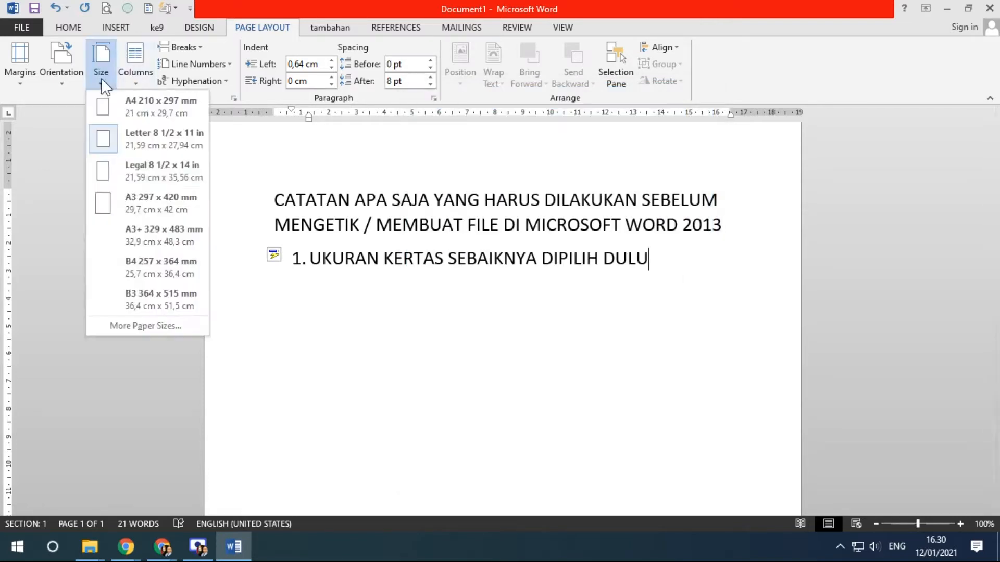
pyautogui.click(164, 326)
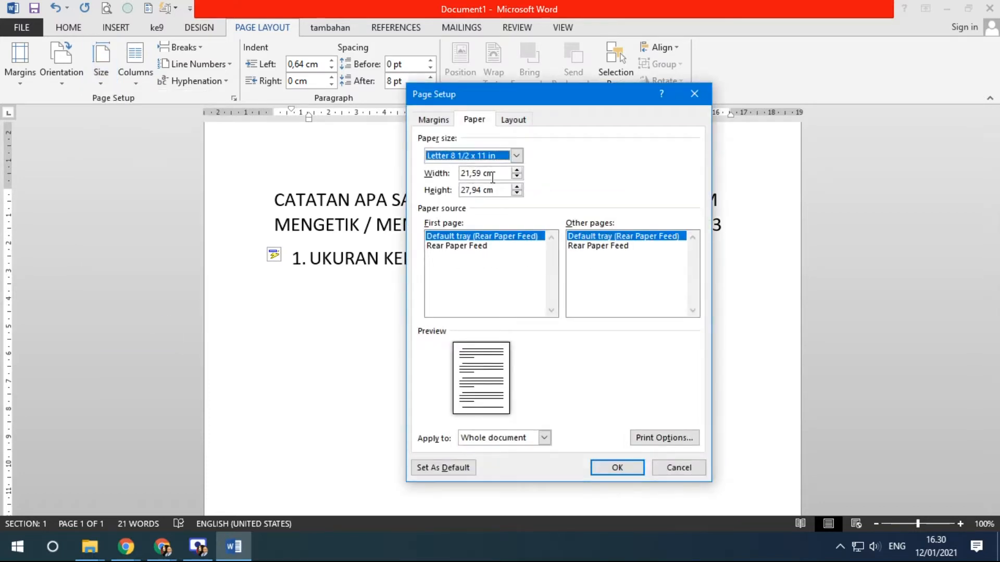
pyautogui.moveTo(496, 176); pyautogui.dragTo(440, 171)
pyautogui.write('15')
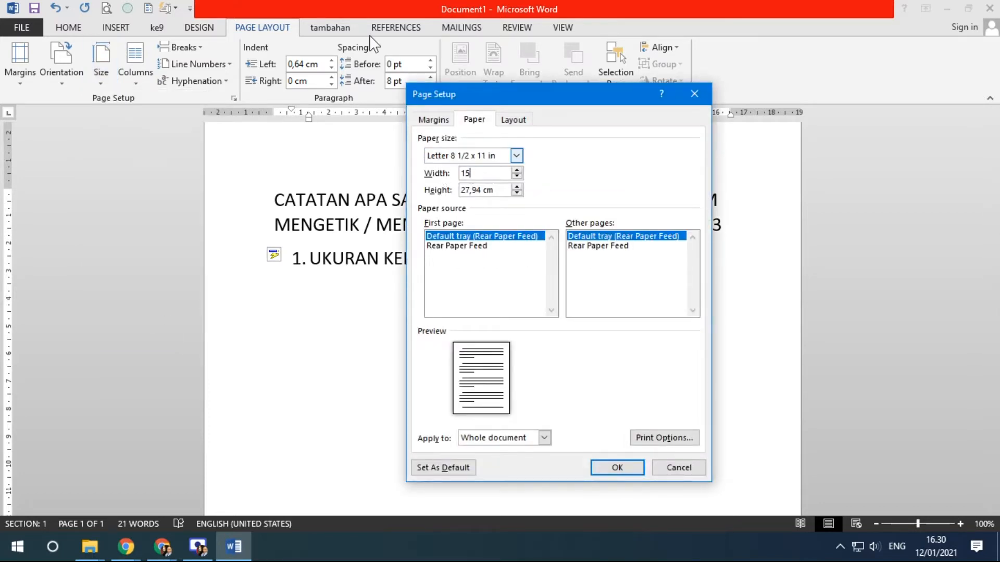
pyautogui.press('Tab')
pyautogui.write('25')
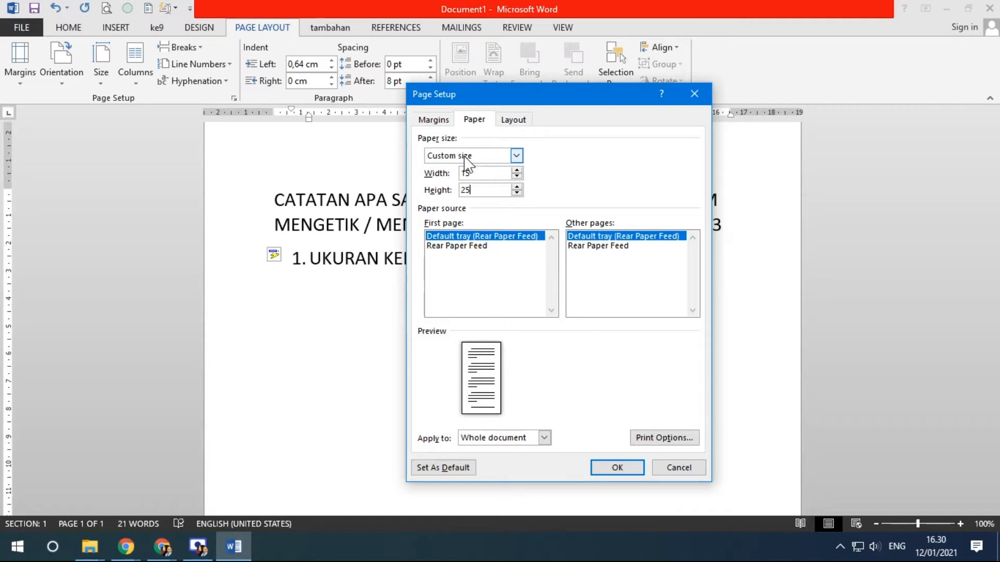
pyautogui.click(612, 467)
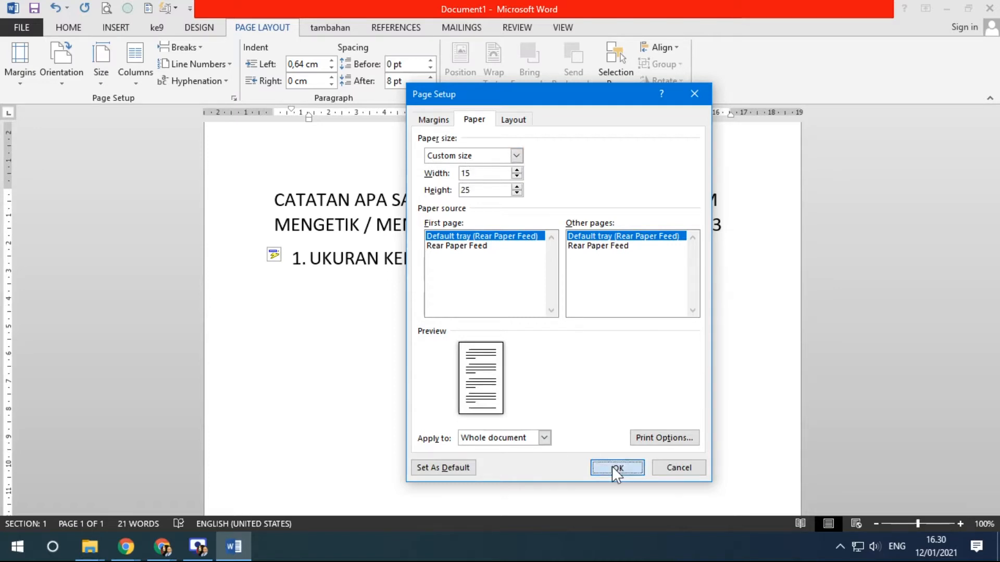
pyautogui.keyDown('ctrl'); pyautogui.scroll(-3, 583, 271); pyautogui.keyUp('ctrl')
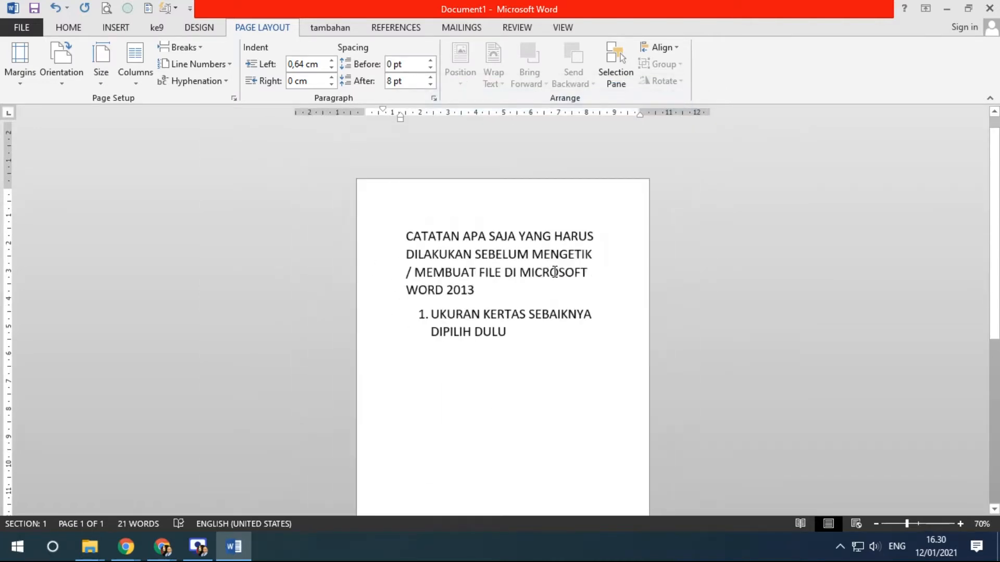
pyautogui.keyDown('ctrl'); pyautogui.scroll(-2, 633, 283); pyautogui.keyUp('ctrl')
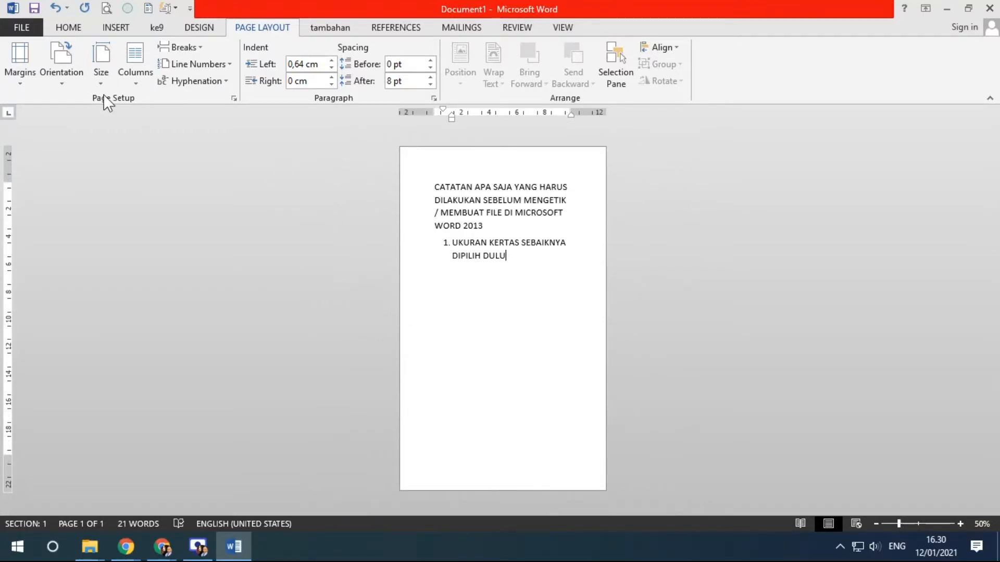
# - Search Windows for "PRINTER" and open the Printers & scanners settings
pyautogui.click(101, 78)
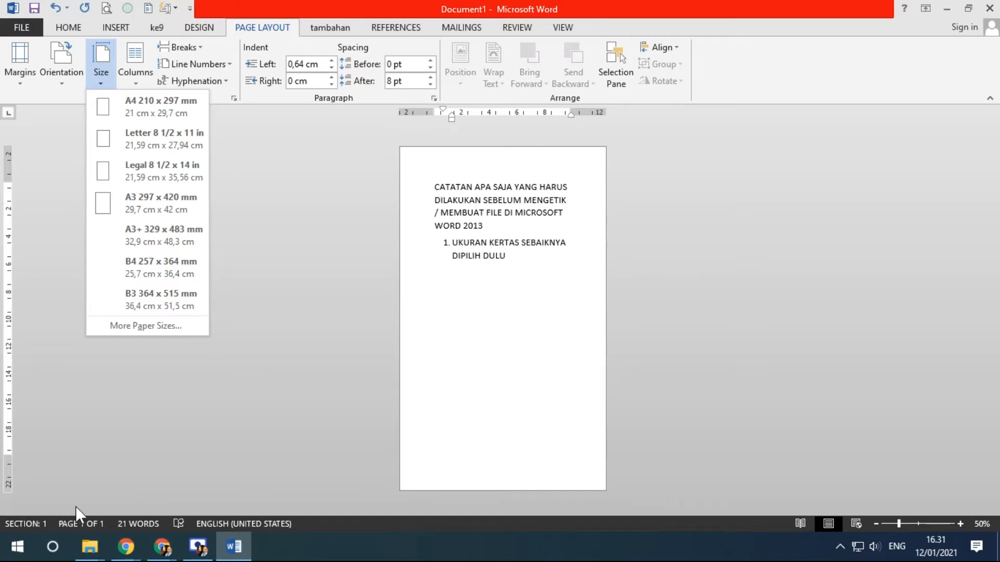
pyautogui.click(13, 544)
pyautogui.moveTo(29, 528)
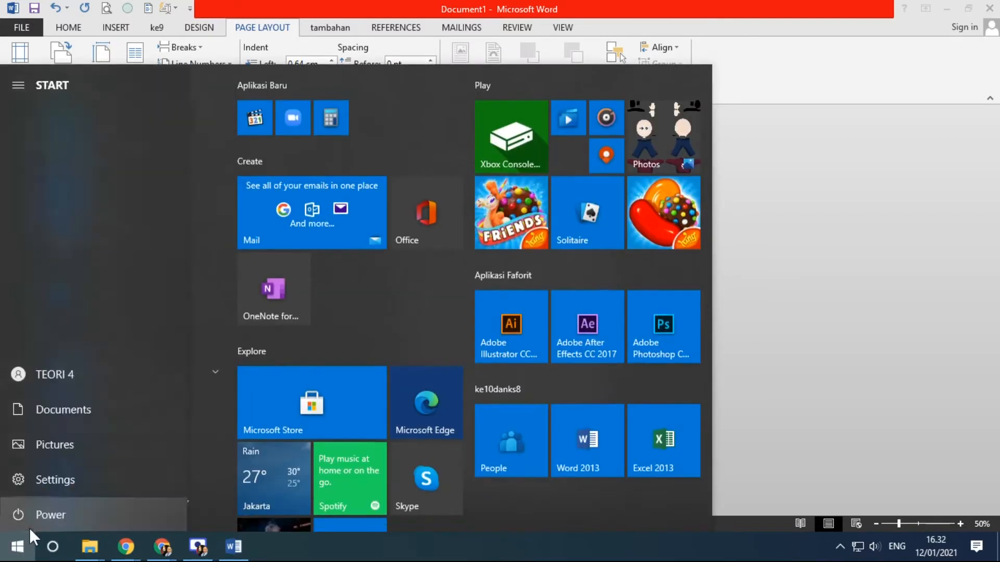
pyautogui.write('SETTING')
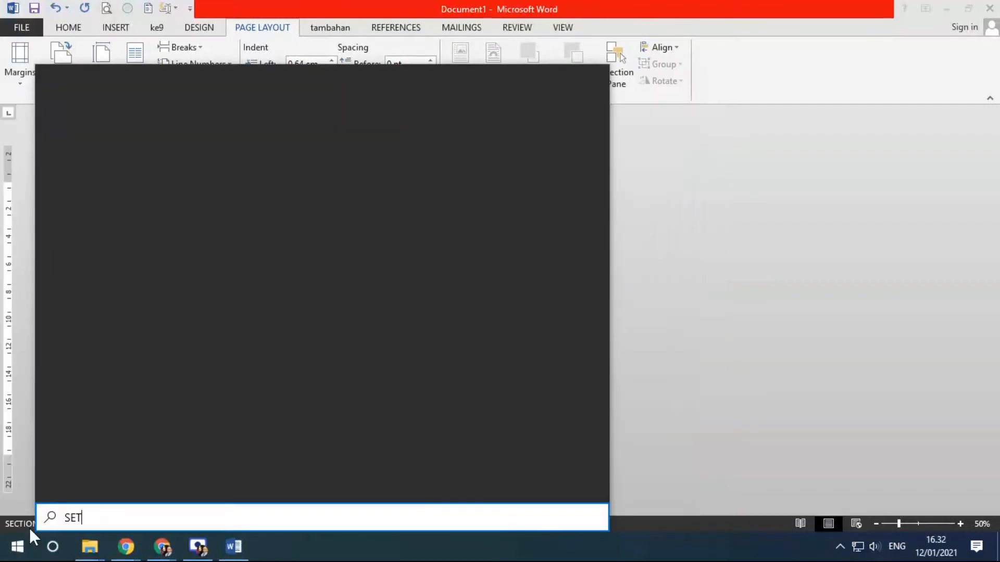
pyautogui.press('BackSpace')
pyautogui.press('BackSpace')
pyautogui.press('BackSpace')
pyautogui.press('BackSpace')
pyautogui.press('BackSpace')
pyautogui.press('BackSpace')
pyautogui.press('BackSpace')
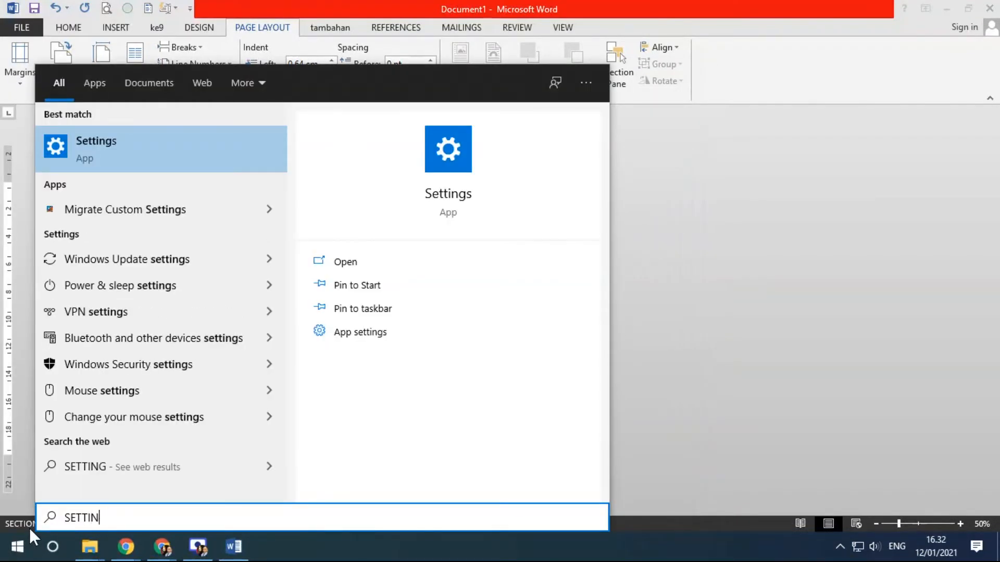
pyautogui.write('PRINTER')
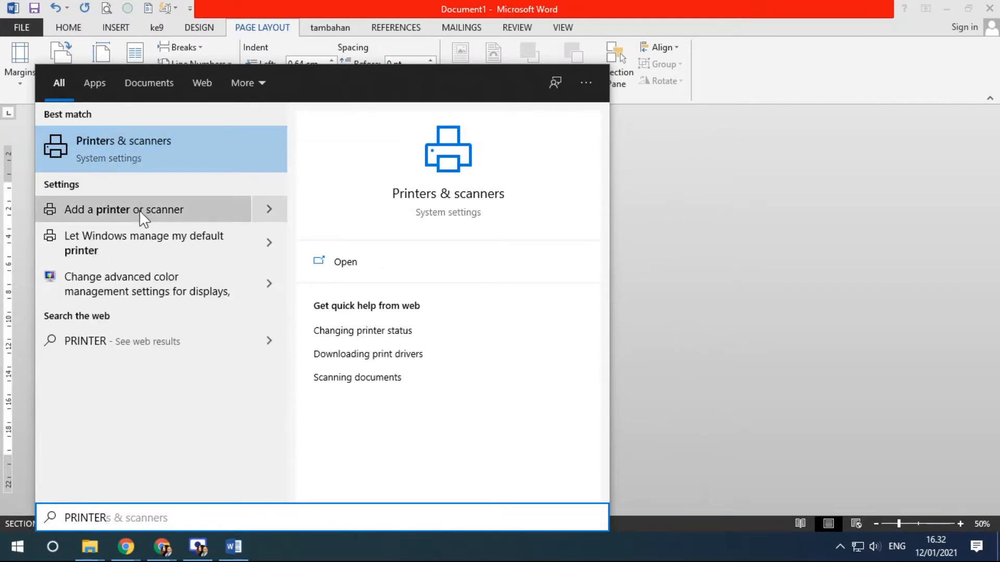
pyautogui.click(145, 209)
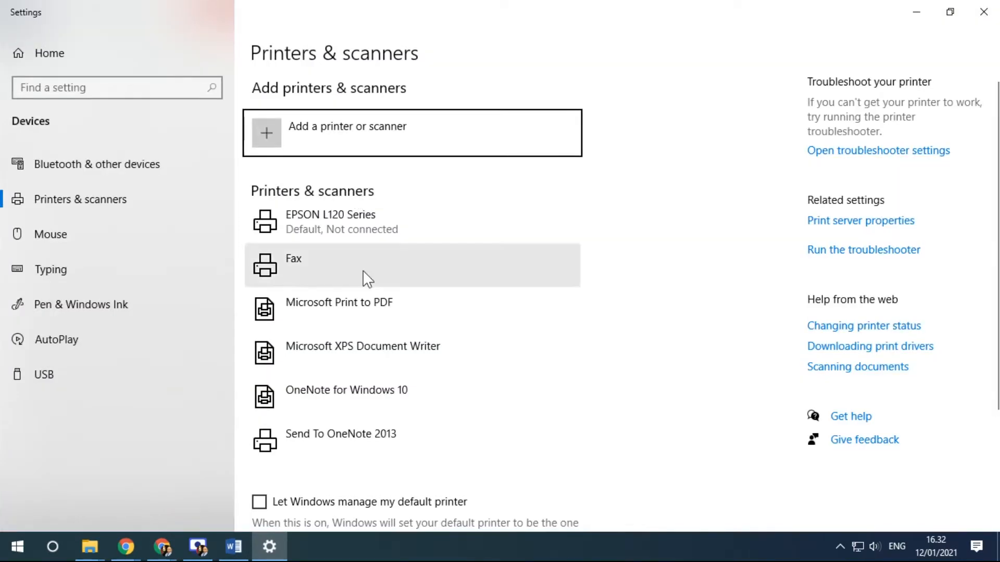
# - Look through the list of installed printers and scanners, and close the Settings window
pyautogui.scroll(-3, 396, 276)
pyautogui.scroll(3, 338, 187)
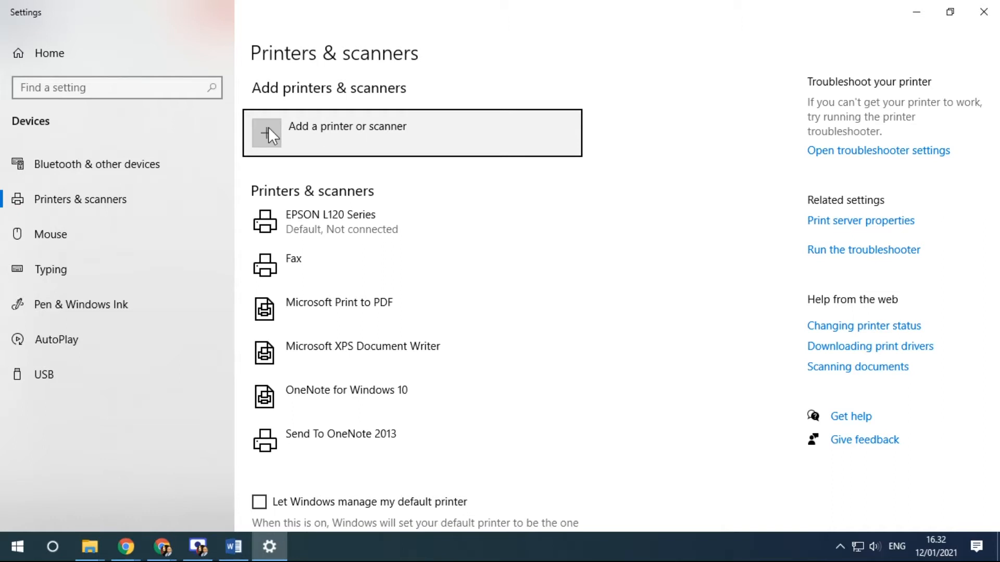
pyautogui.click(987, 12)
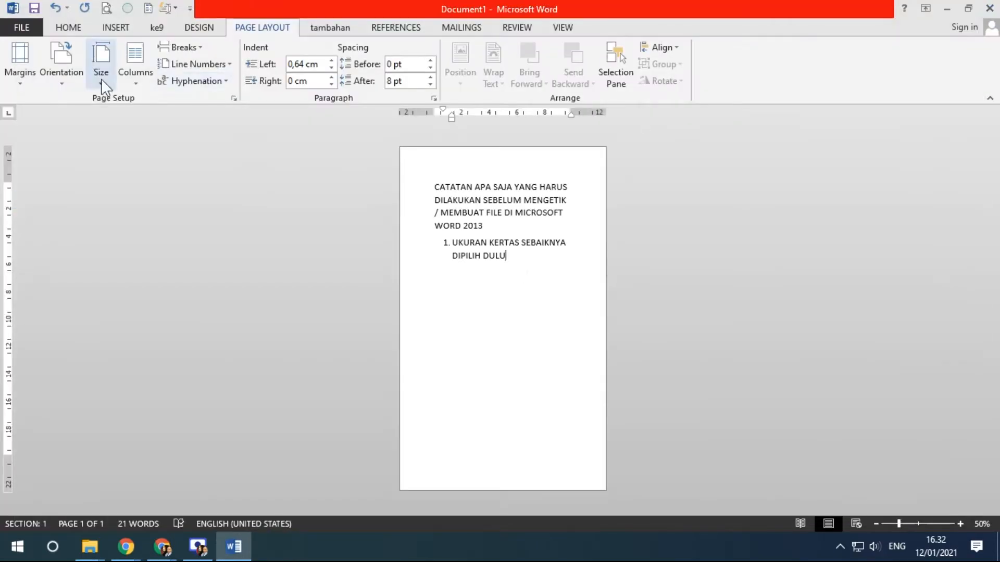
# - Change the document's paper size to the preset A4 210 x 297 mm
pyautogui.click(101, 79)
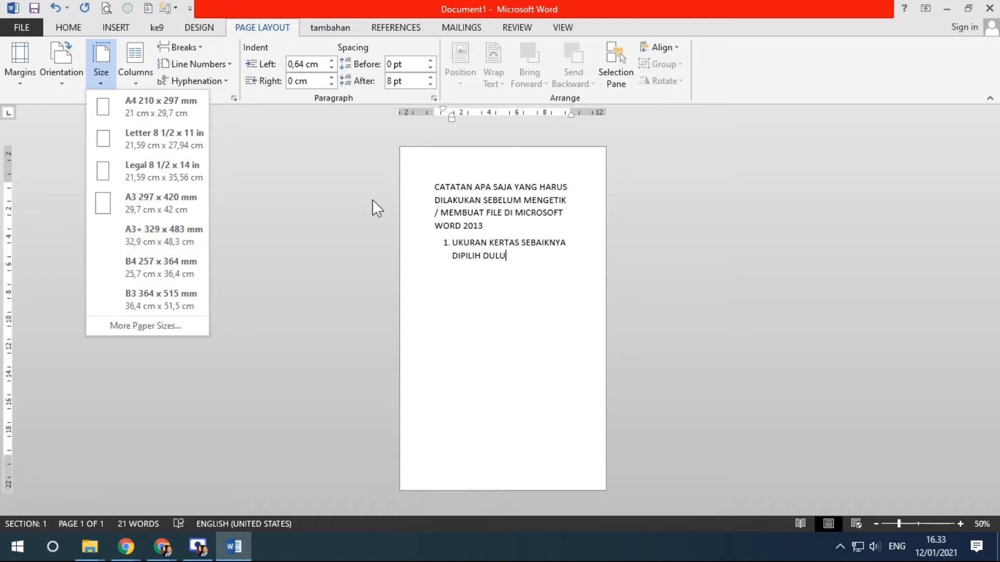
pyautogui.click(133, 107)
pyautogui.scroll(2, 557, 279)
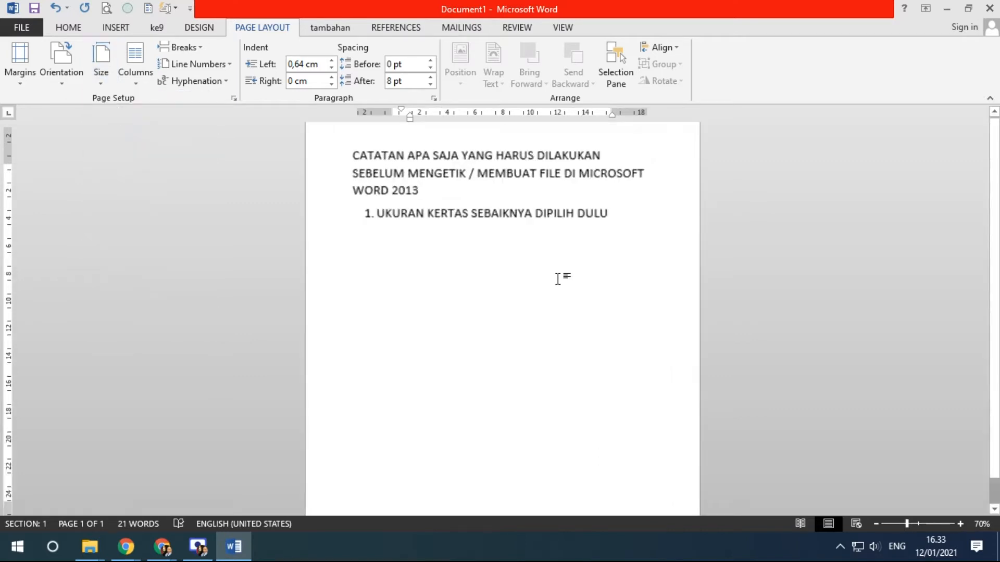
pyautogui.scroll(1, 557, 279)
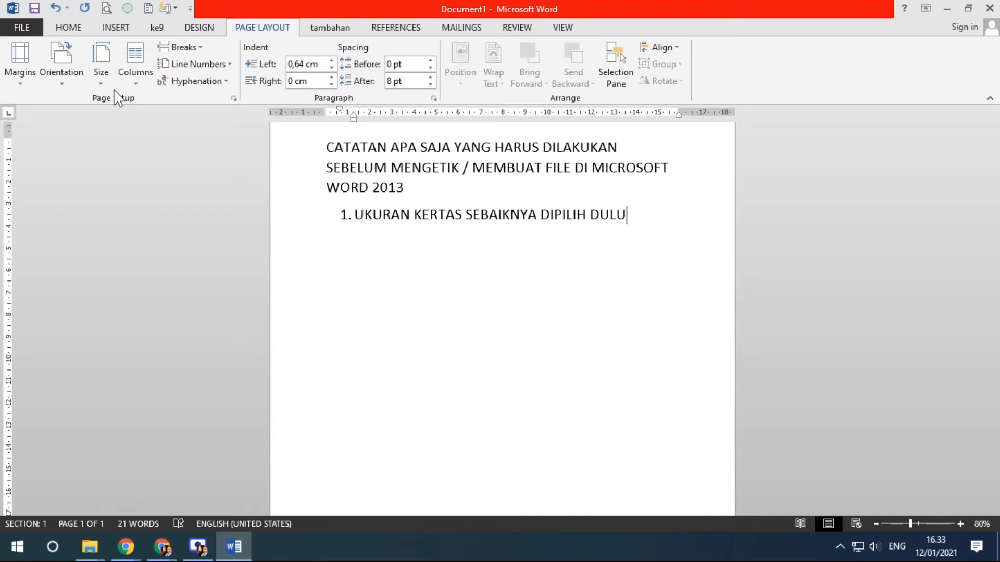
pyautogui.scroll(3, 116, 87)
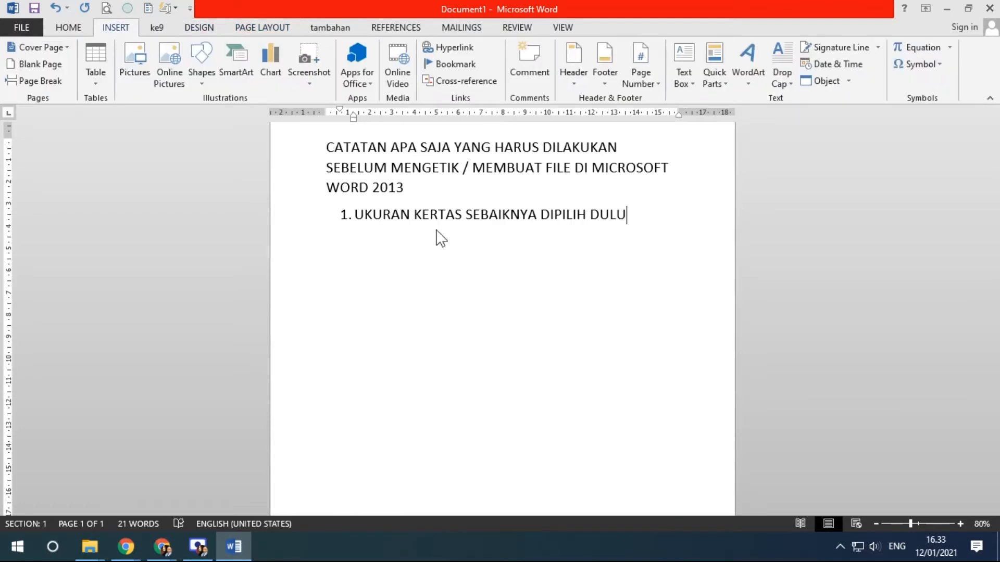
pyautogui.scroll(1, 441, 239)
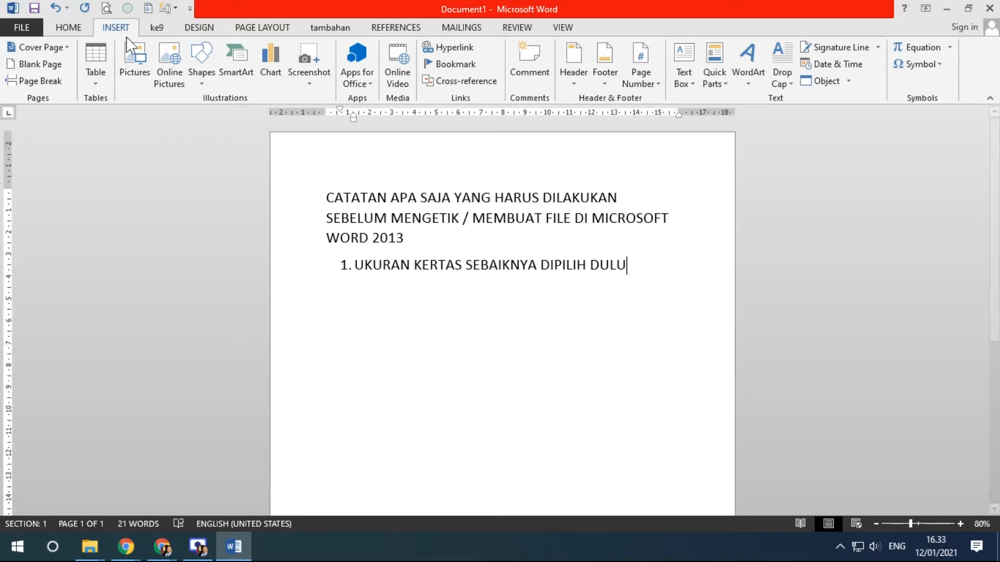
# - Change the document's paper size to the preset Legal 8 1/2 x 14 in
pyautogui.click(272, 29)
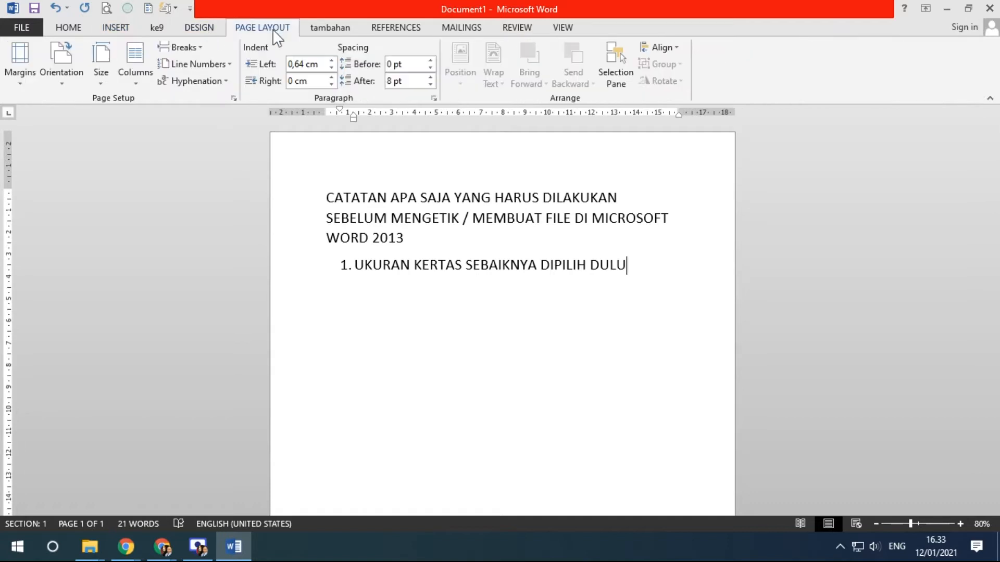
pyautogui.click(106, 83)
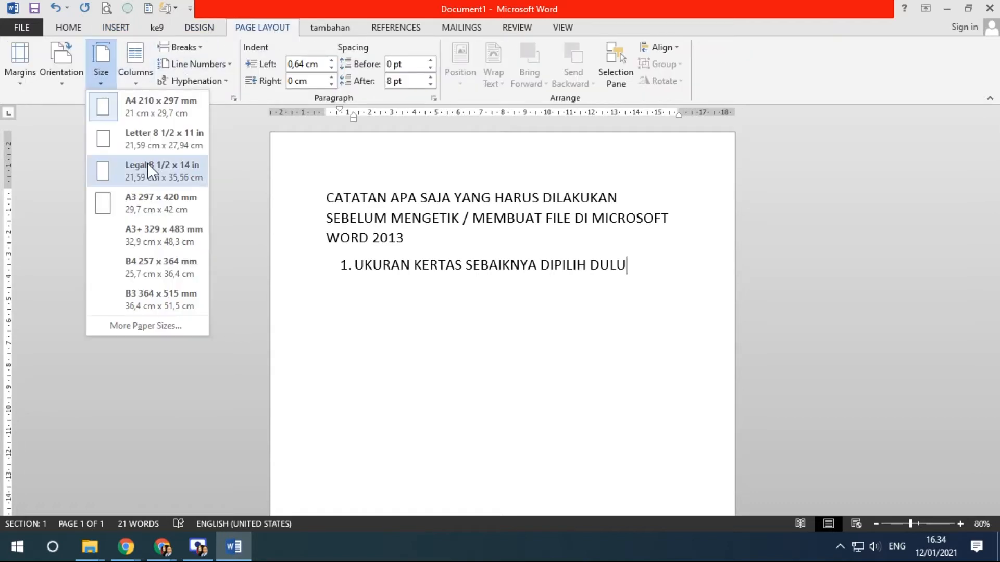
pyautogui.click(148, 166)
pyautogui.click(101, 78)
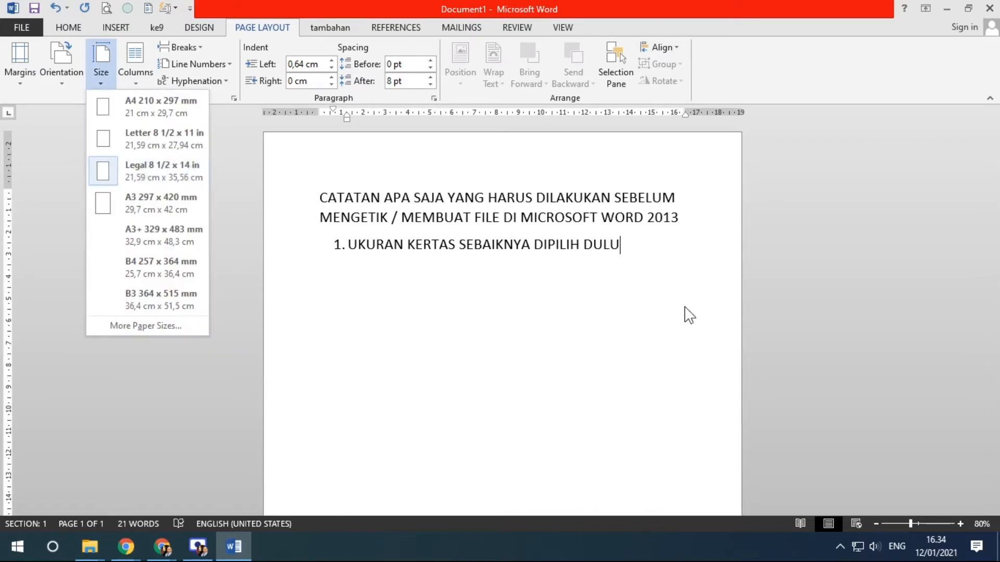
# - Add an unnumbered line below the first list item, followed by an empty second numbered item
pyautogui.click(639, 246)
pyautogui.press('Return')
pyautogui.write('C')
pyautogui.press('Return')
pyautogui.press('Left')
pyautogui.press('BackSpace')
pyautogui.press('BackSpace')
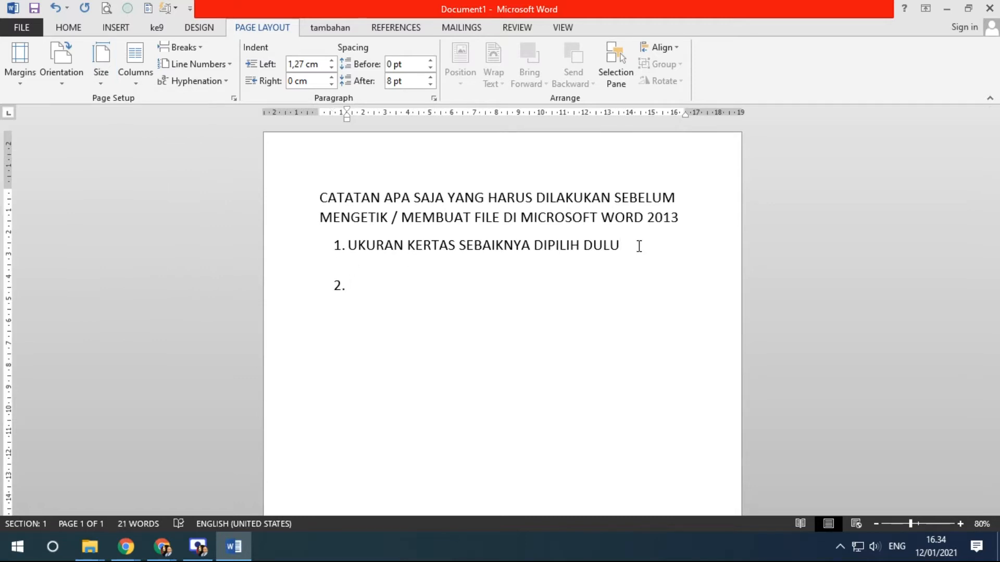
# - Write "Bagaimana mengganti satuan dari mm menjadi cm?" on the unnumbered line below the first list item
pyautogui.write('bgmn')
pyautogui.press('BackSpace')
pyautogui.press('BackSpace')
pyautogui.press('BackSpace')
pyautogui.write('agaimana ')
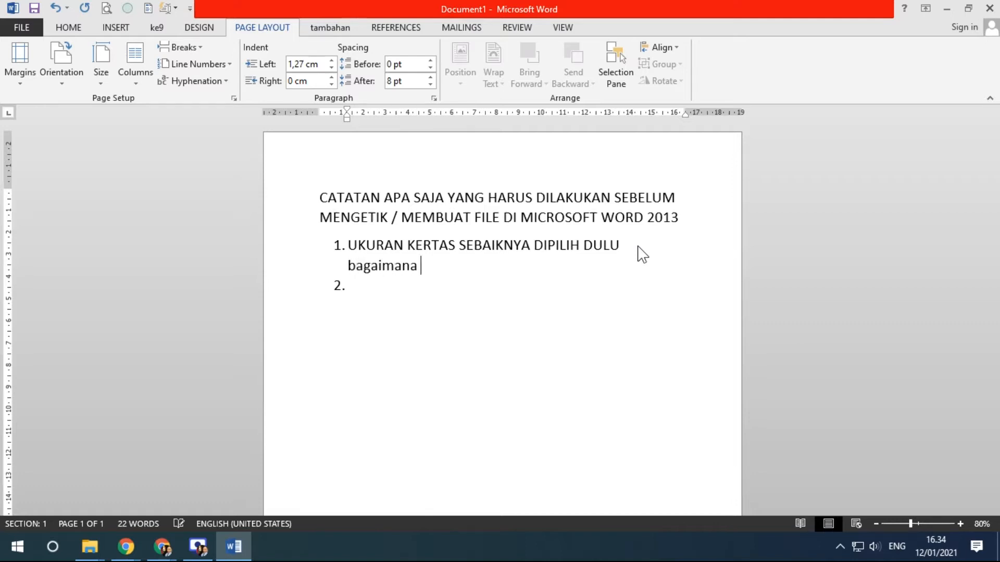
pyautogui.write('mengg')
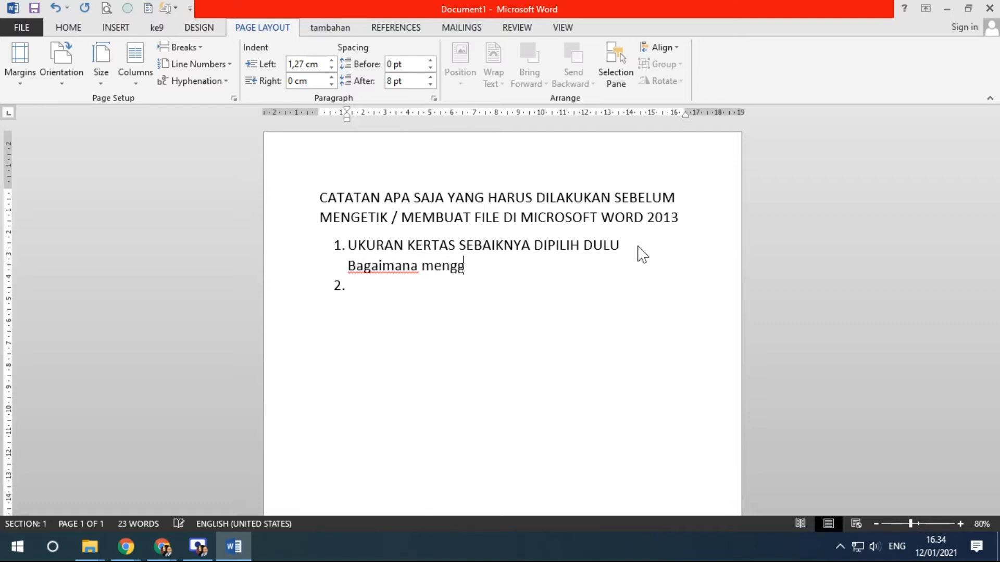
pyautogui.write('anti satuan d')
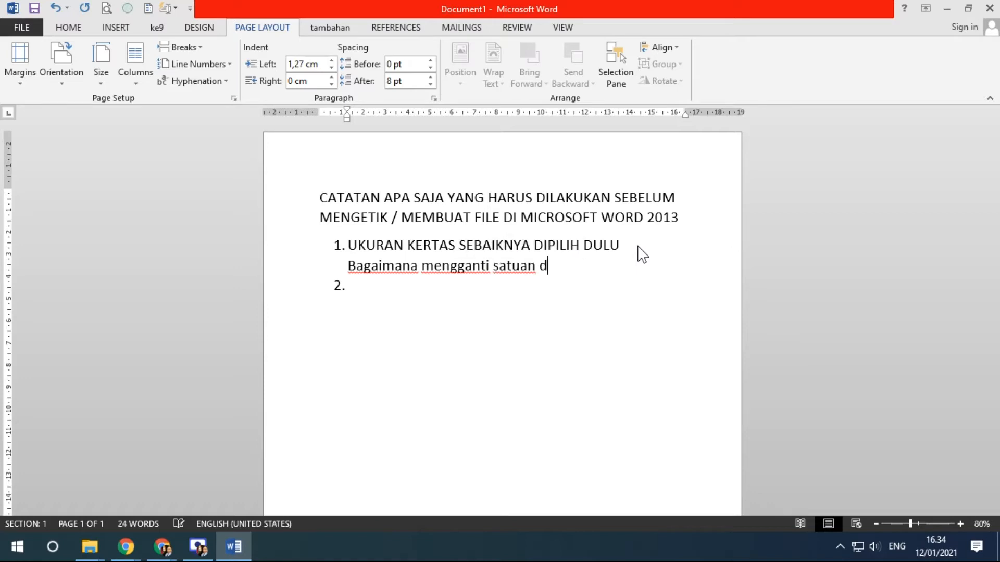
pyautogui.write('ari mm men')
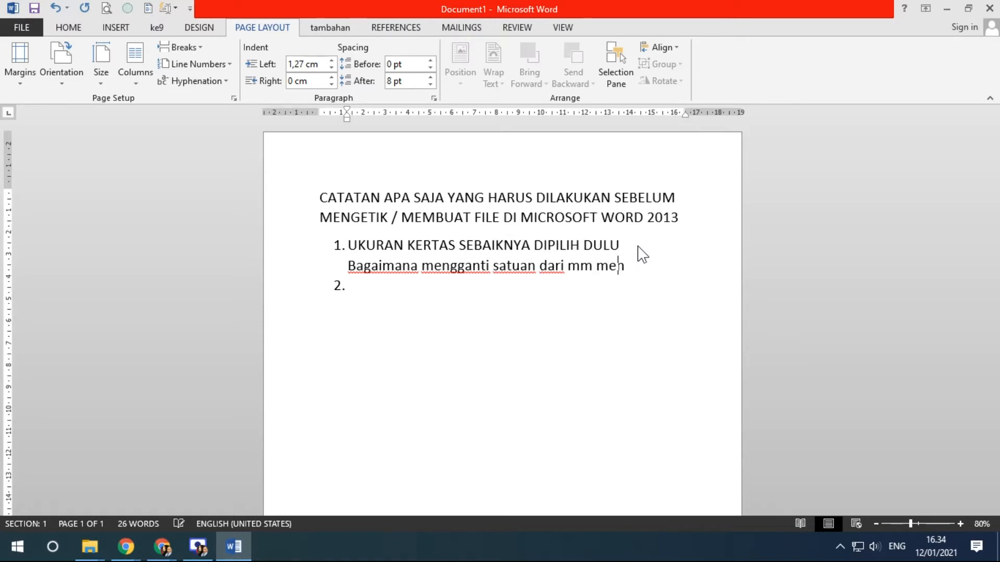
pyautogui.write('jadi cm?')
# - Set the advanced display option for measurement units to Centimeters and check the units in the paper size list
pyautogui.click(101, 79)
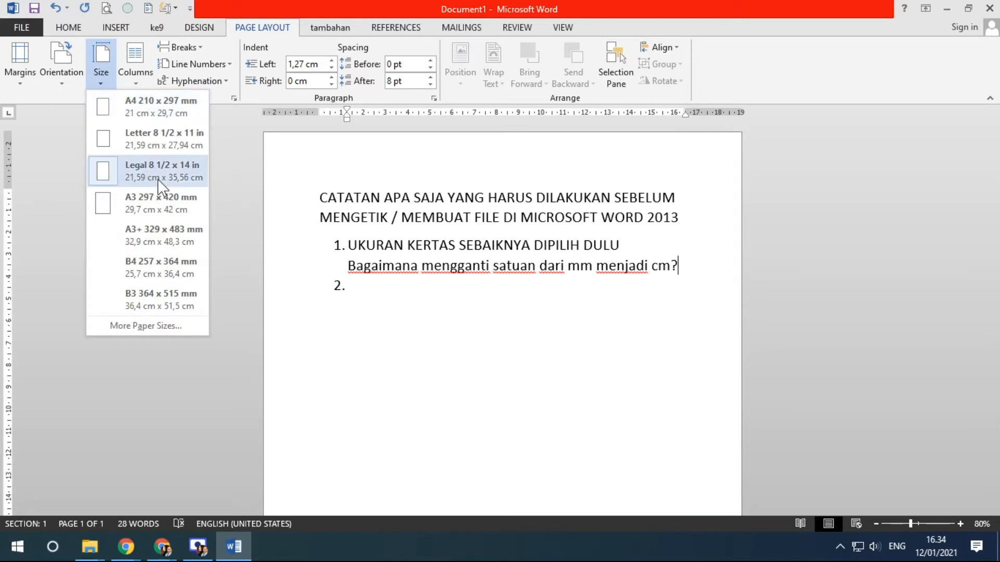
pyautogui.click(463, 129)
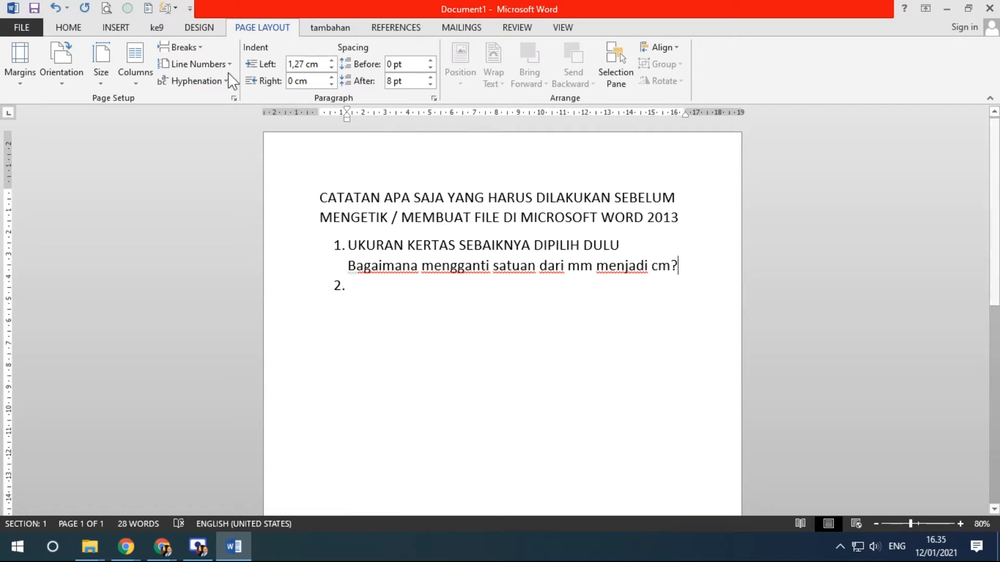
pyautogui.click(190, 8)
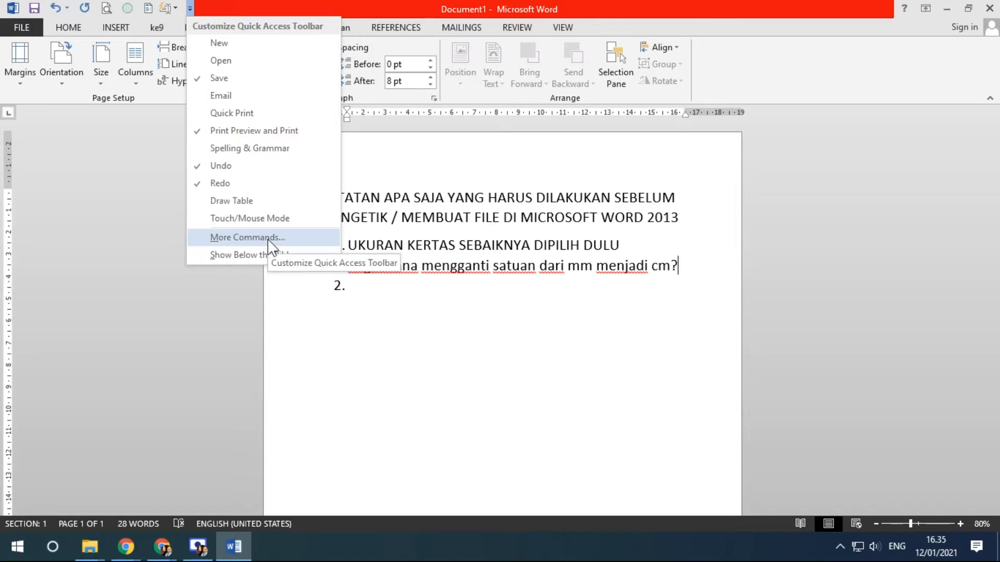
pyautogui.click(247, 238)
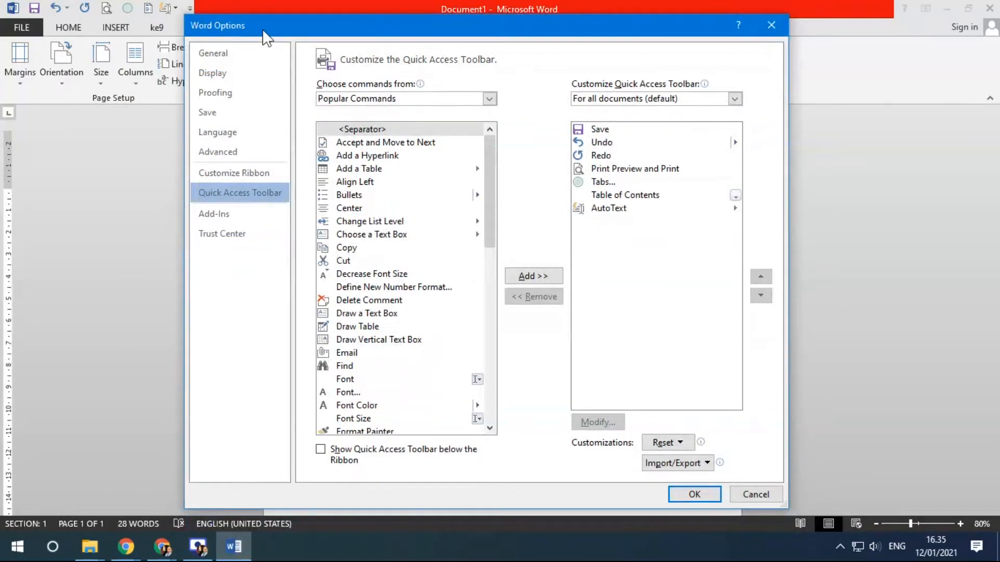
pyautogui.click(231, 149)
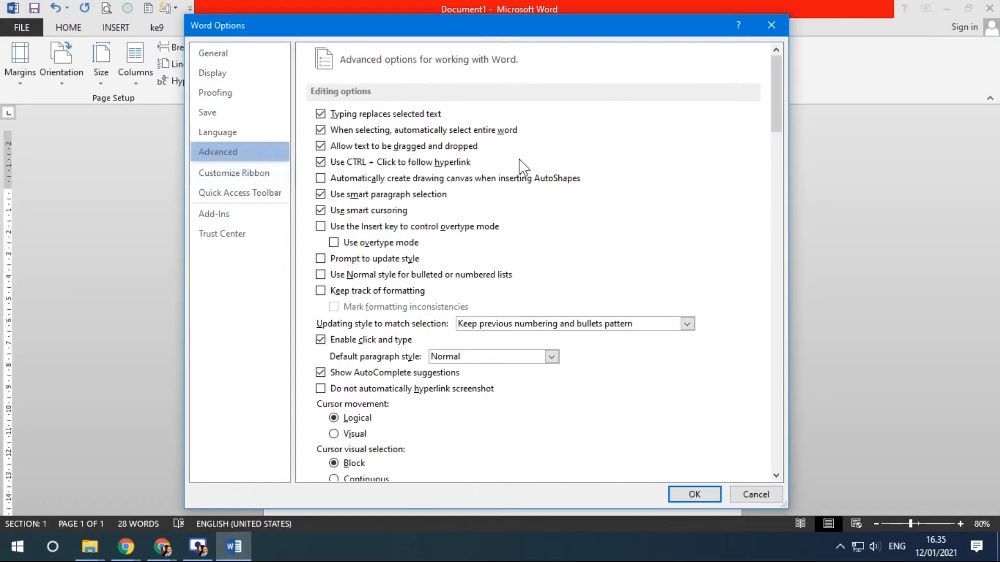
pyautogui.scroll(-5, 528, 219)
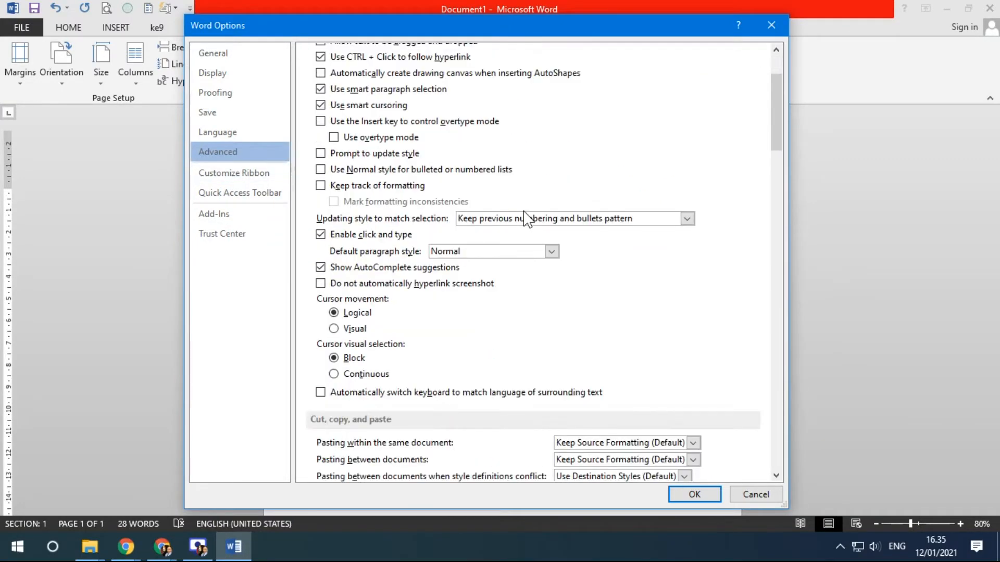
pyautogui.scroll(-14, 527, 219)
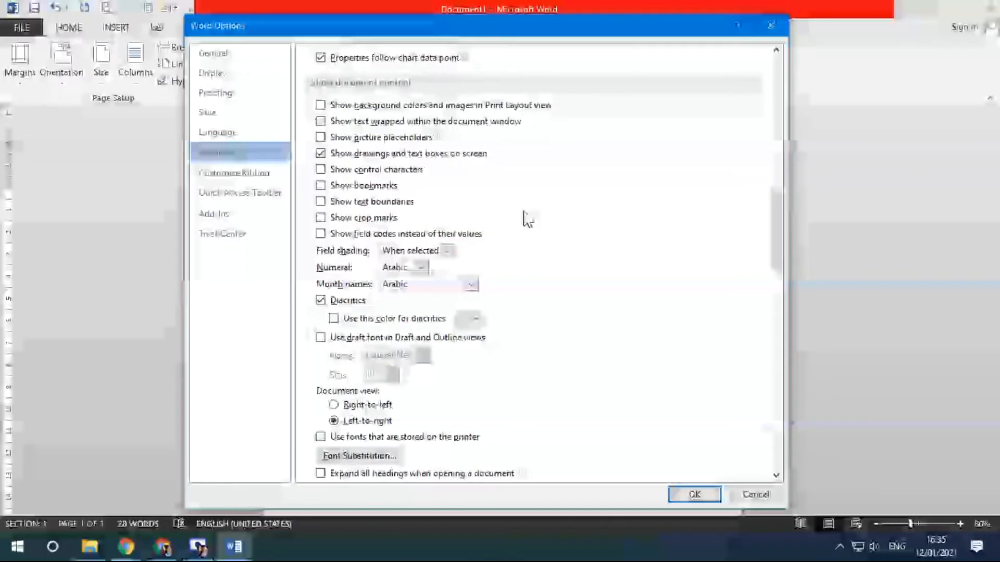
pyautogui.scroll(-1, 528, 219)
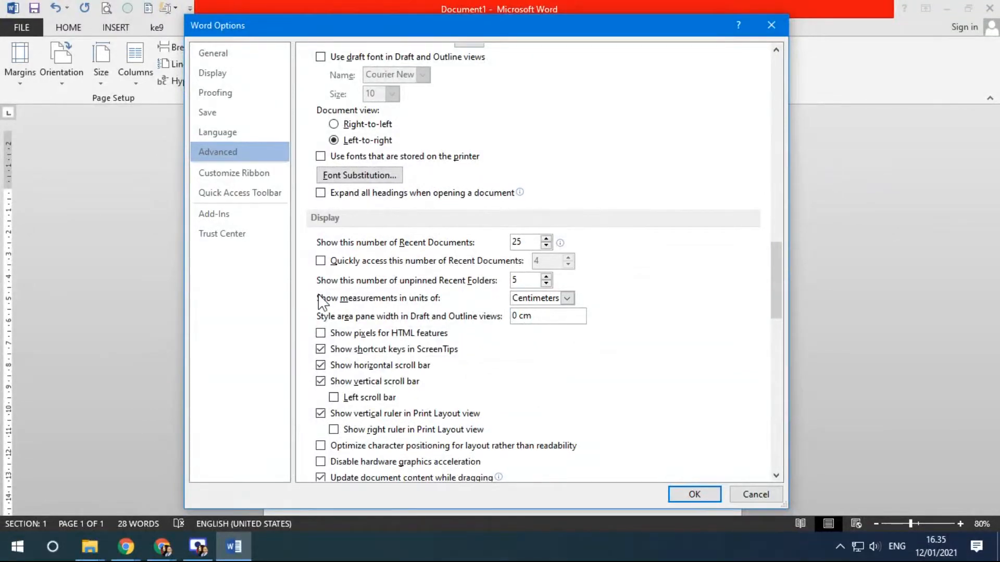
pyautogui.scroll(-1, 380, 311)
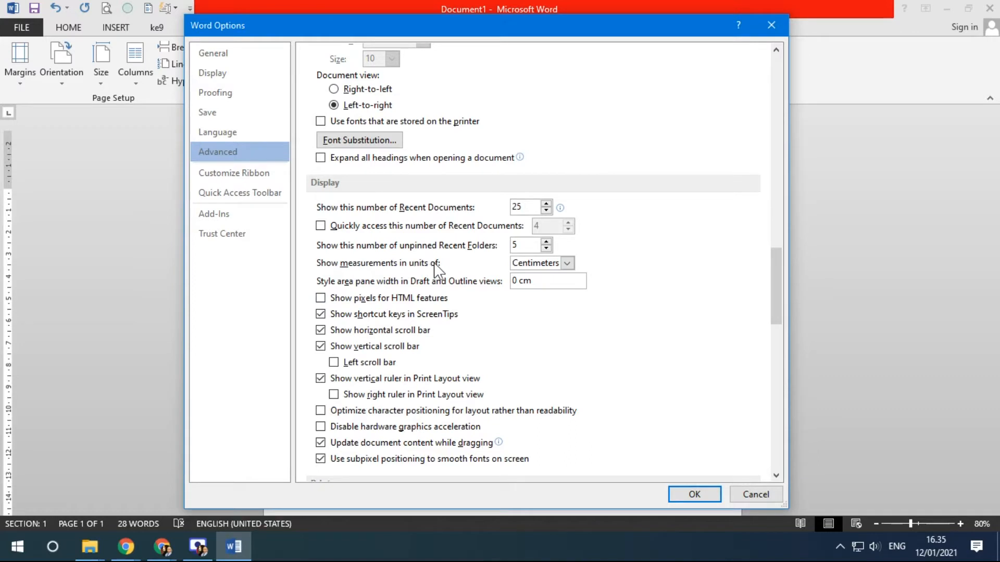
pyautogui.click(567, 263)
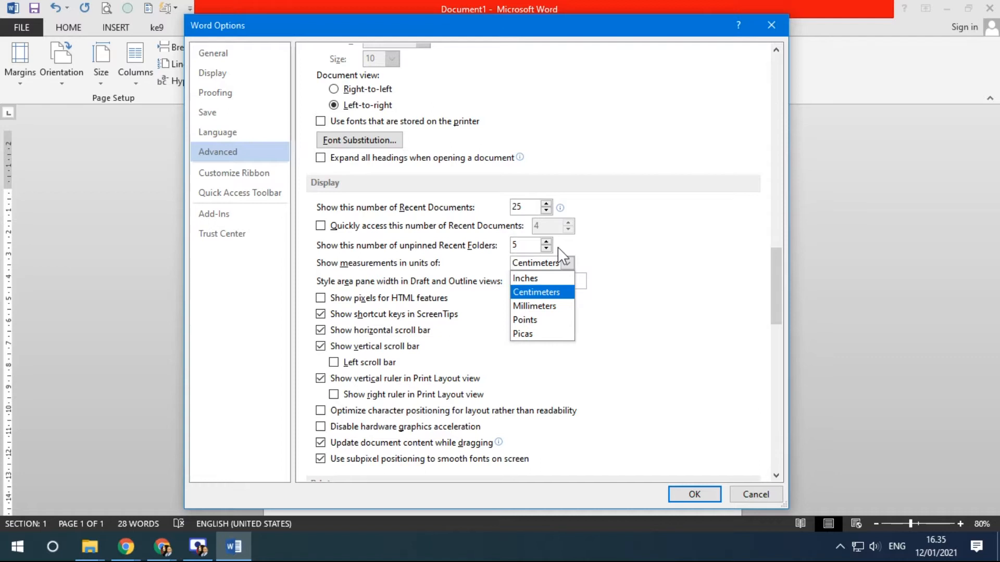
pyautogui.click(546, 293)
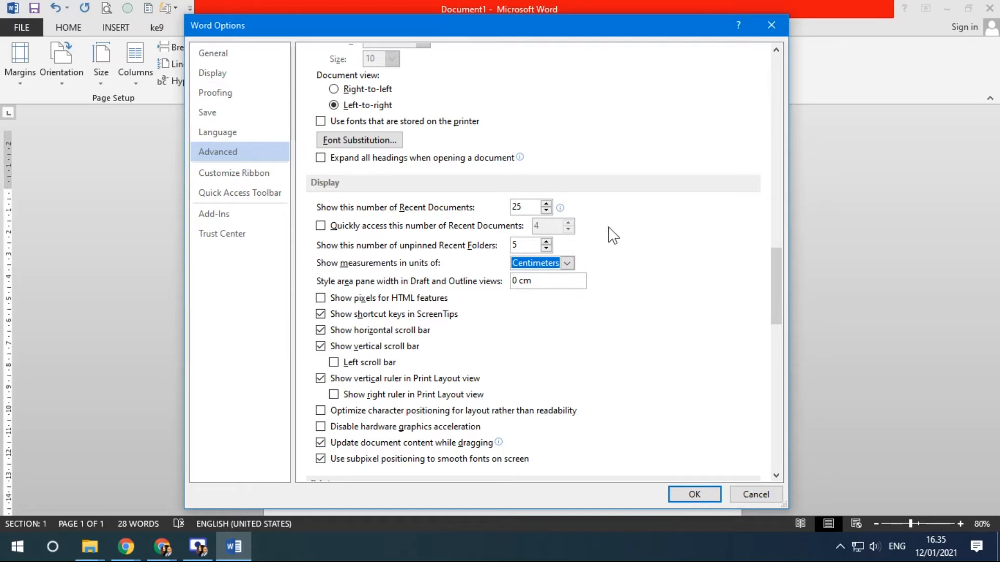
pyautogui.click(689, 494)
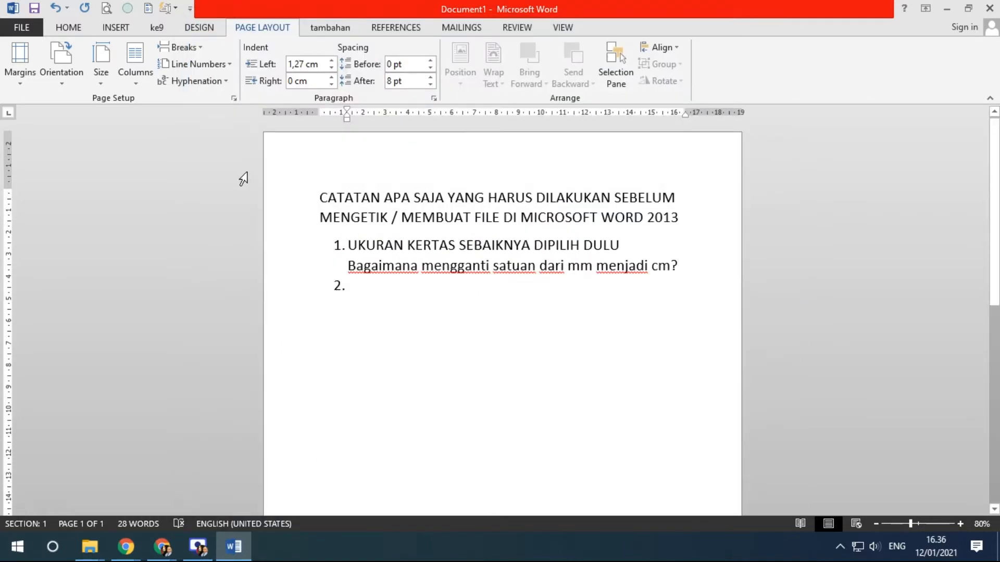
pyautogui.click(100, 78)
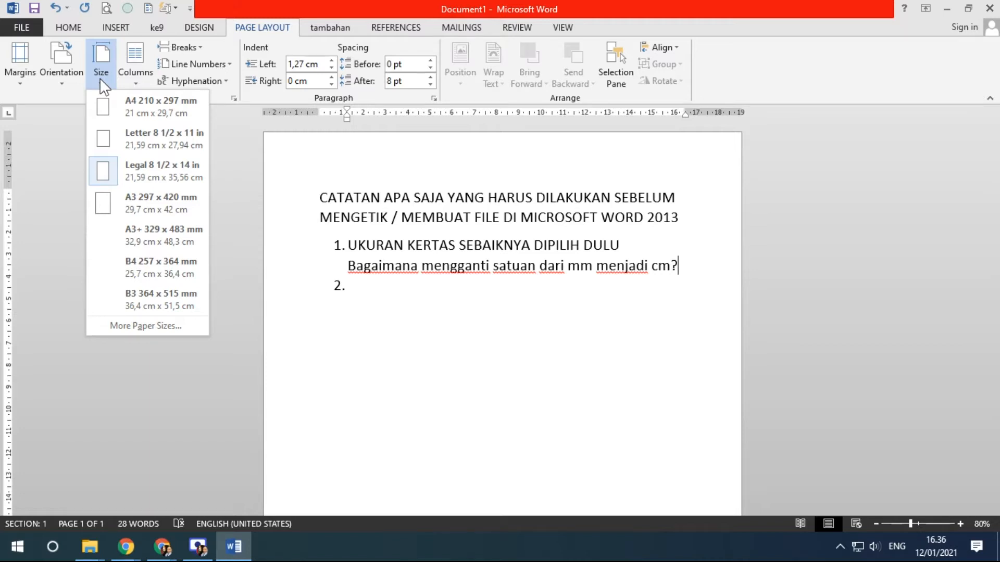
pyautogui.press('Escape')
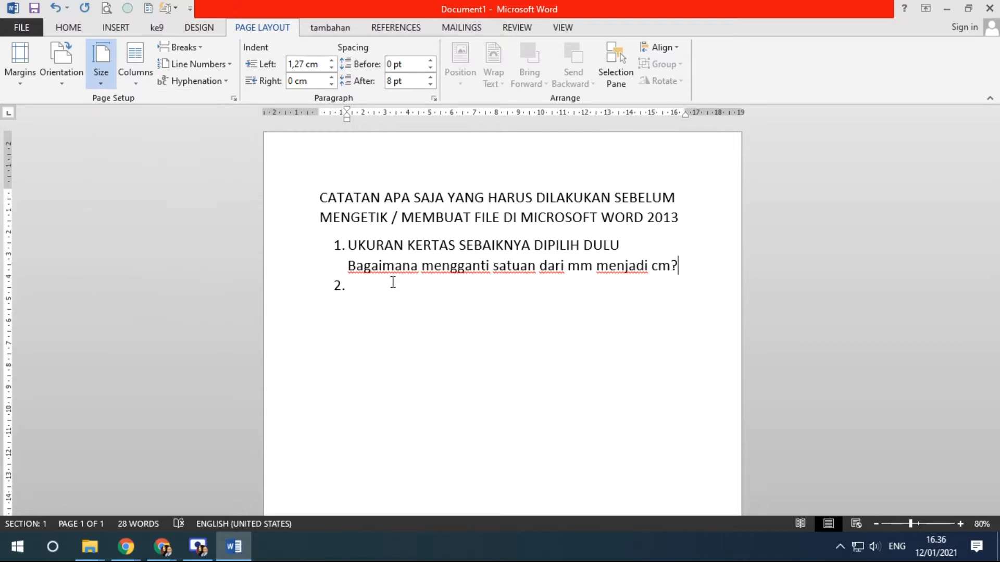
# - Place the cursor in the empty second list item and change the page orientation to Landscape
pyautogui.click(364, 284)
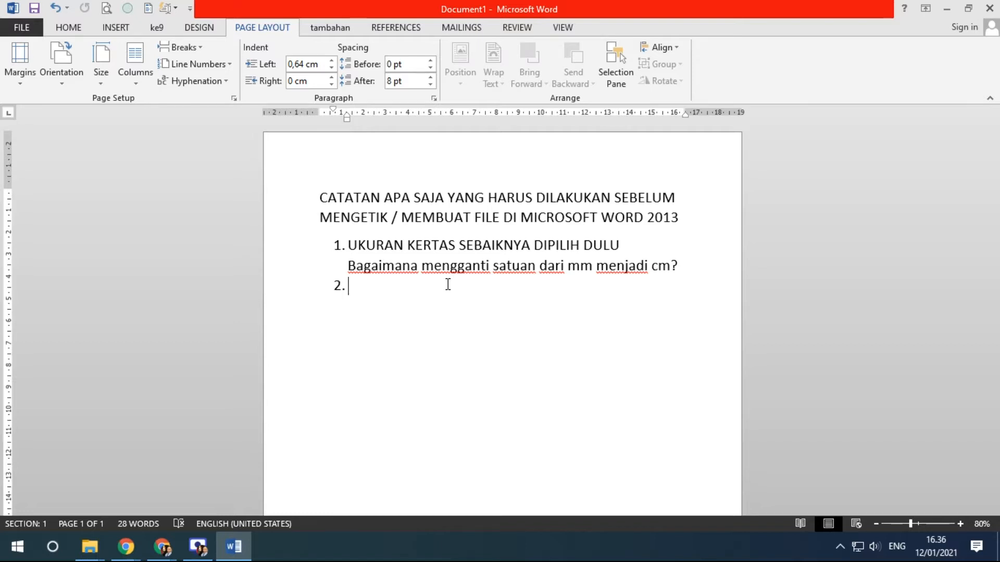
pyautogui.click(66, 92)
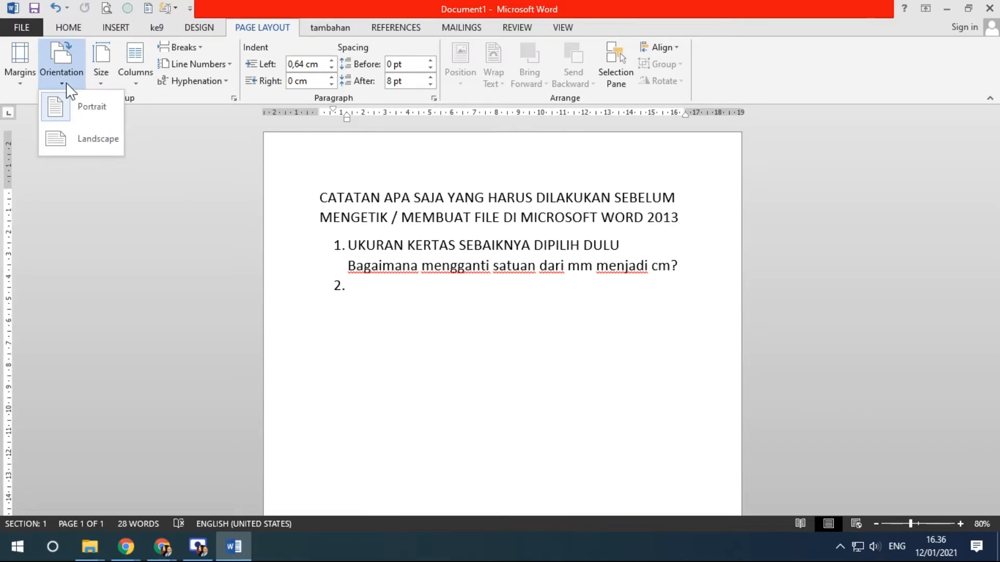
pyautogui.scroll(-5, 625, 394)
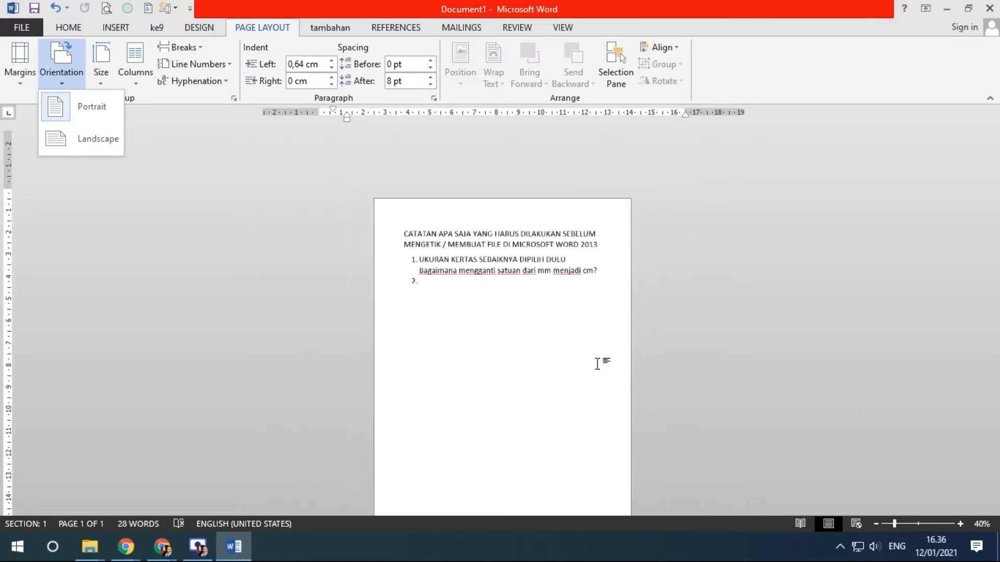
pyautogui.click(98, 150)
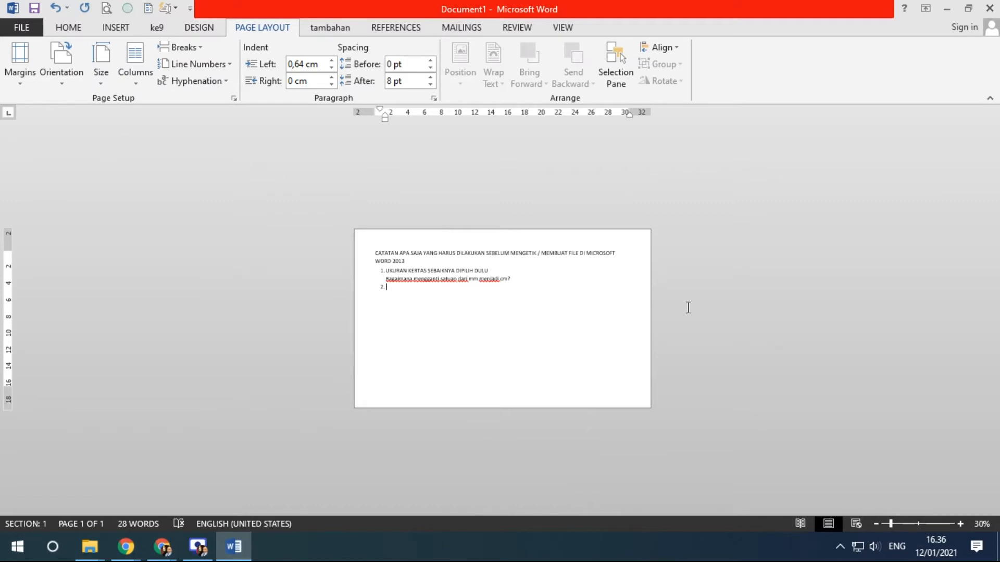
pyautogui.scroll(4, 705, 314)
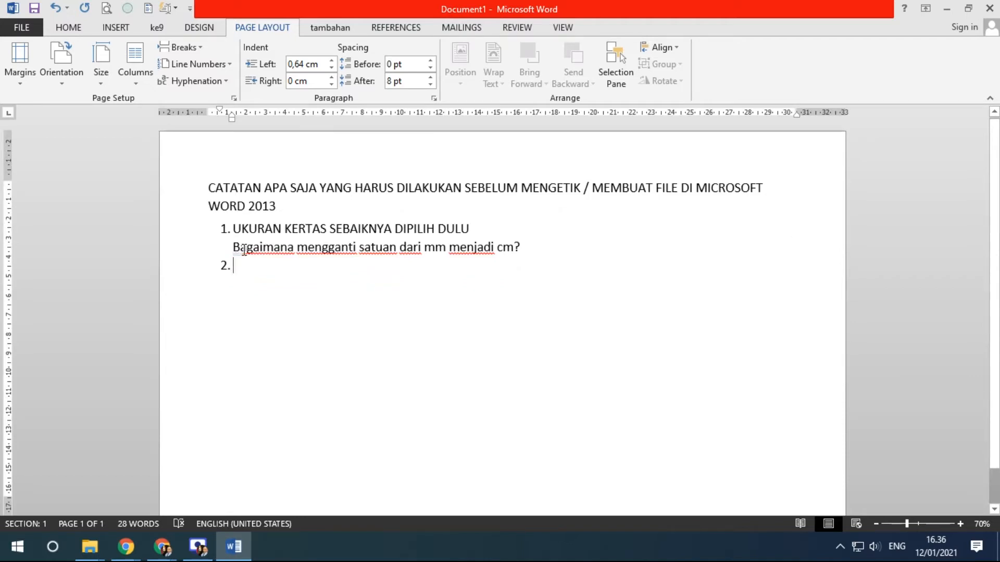
# - Change the page orientation back to Portrait
pyautogui.click(113, 74)
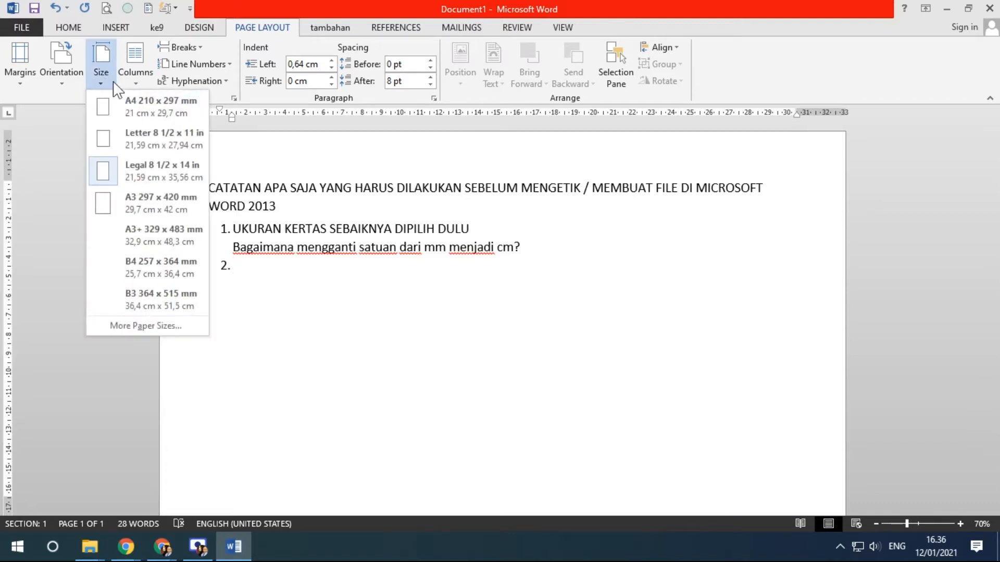
pyautogui.click(63, 77)
pyautogui.click(79, 99)
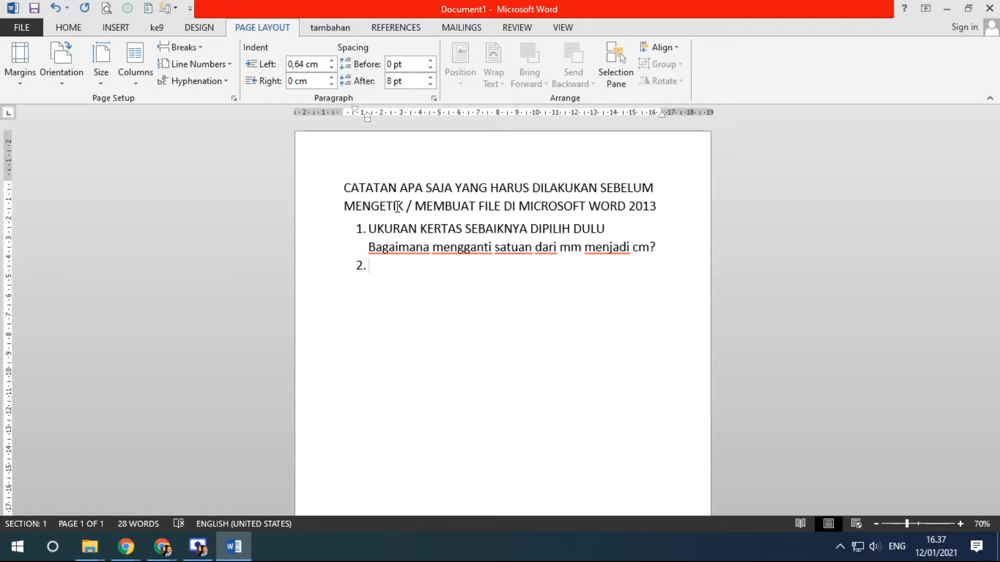
# - Write "ORIENTASI KERTAS" as the second list item and "MARGIN KERTAS" as the third
pyautogui.click(61, 72)
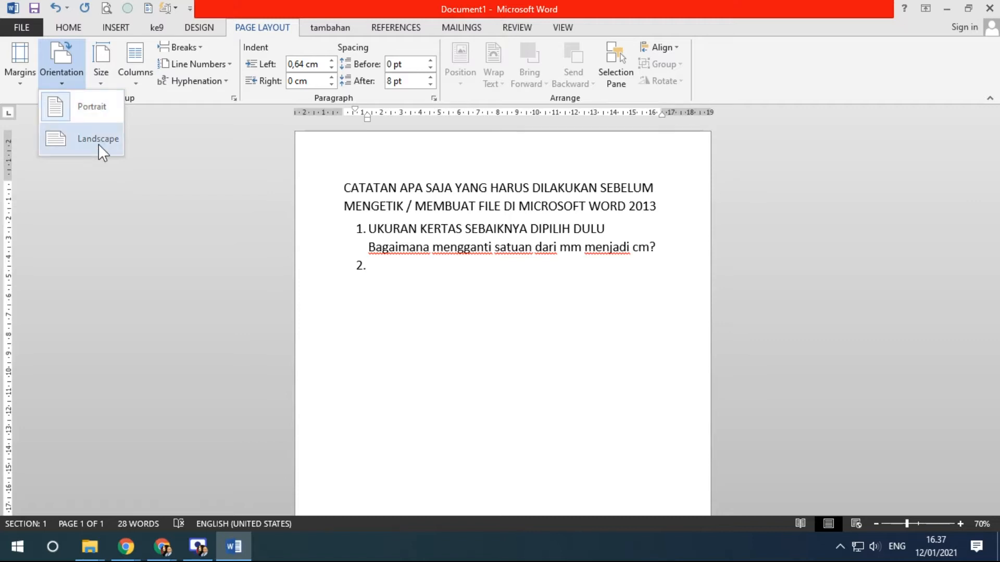
pyautogui.click(381, 263)
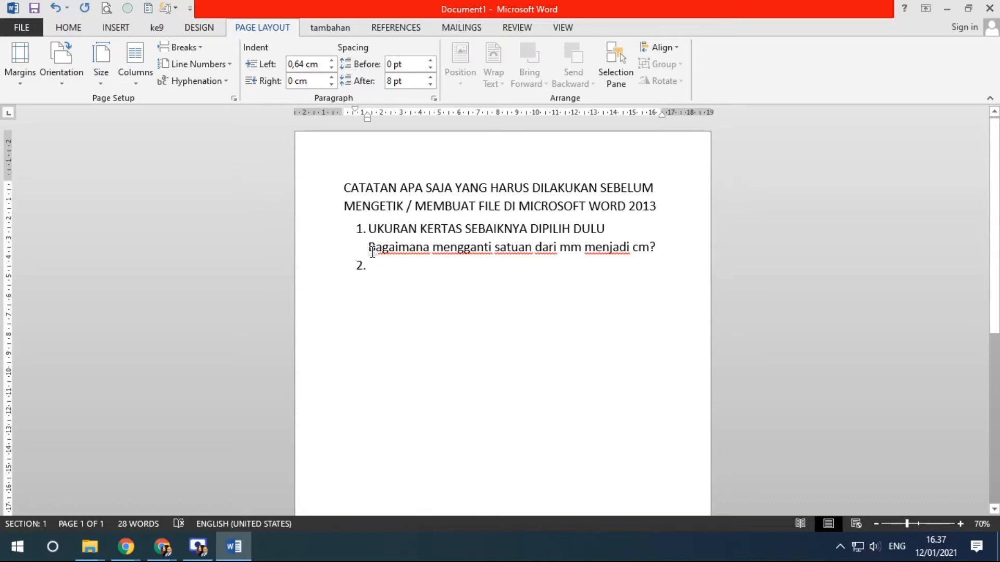
pyautogui.write('ORIENTA')
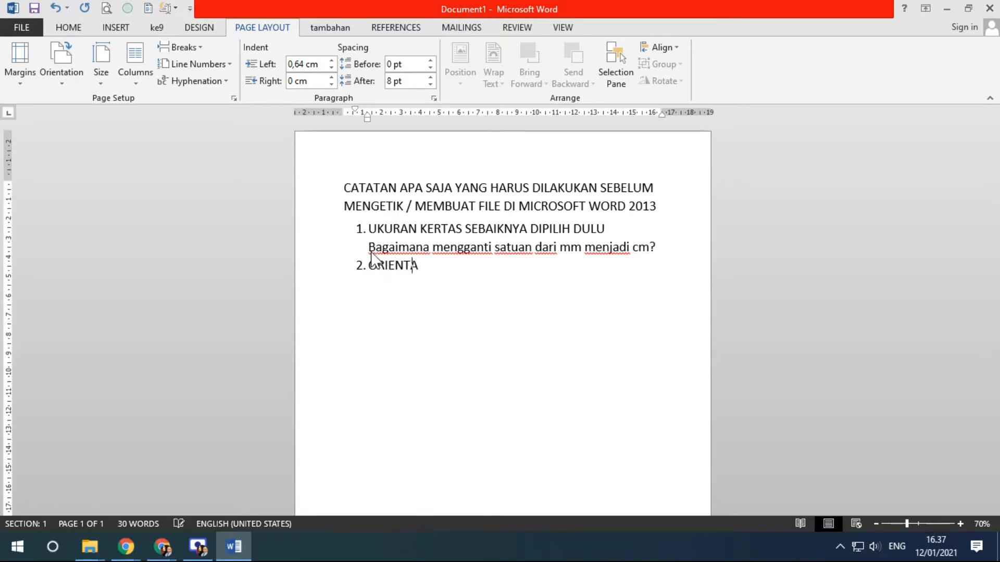
pyautogui.write('SI KERTAS')
pyautogui.press('Return')
pyautogui.write('MAR')
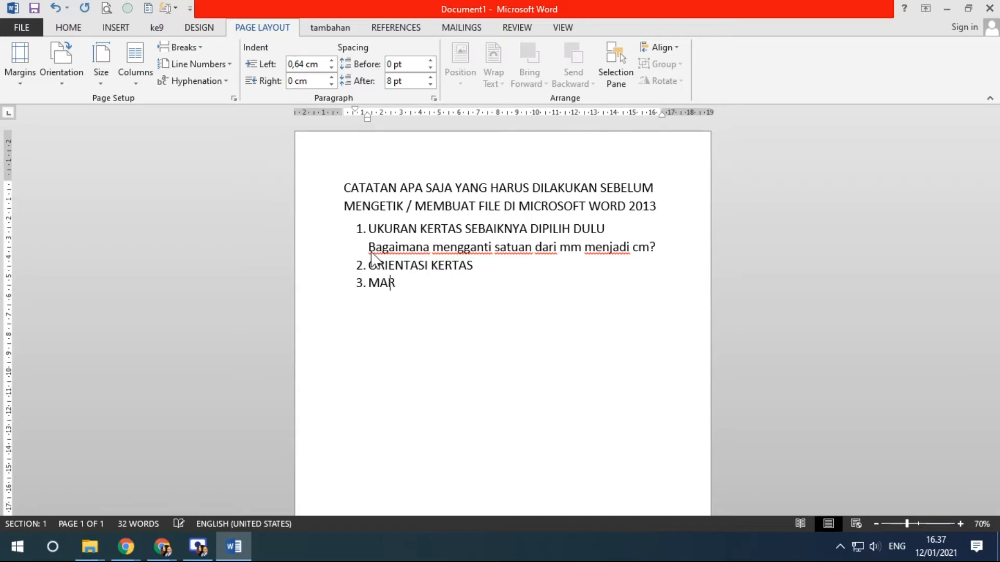
pyautogui.write('GIN KERTAS')
# - Add an unnumbered line below the third list item, followed by an empty fourth numbered item
pyautogui.press('Return')
pyautogui.write('D')
pyautogui.press('Return')
pyautogui.press('Up')
pyautogui.press('Delete')
pyautogui.press('BackSpace')
# - Write "Margin adl batas ketik kiri, atas, kanan bawah" on the unnumbered line below the third list item
pyautogui.write('margin adl')
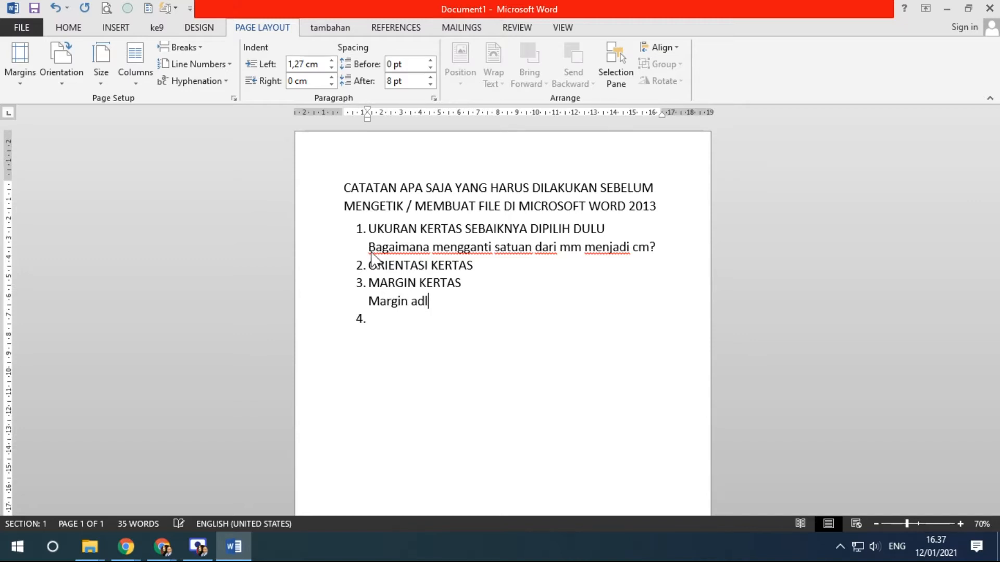
pyautogui.write(' batas ketik')
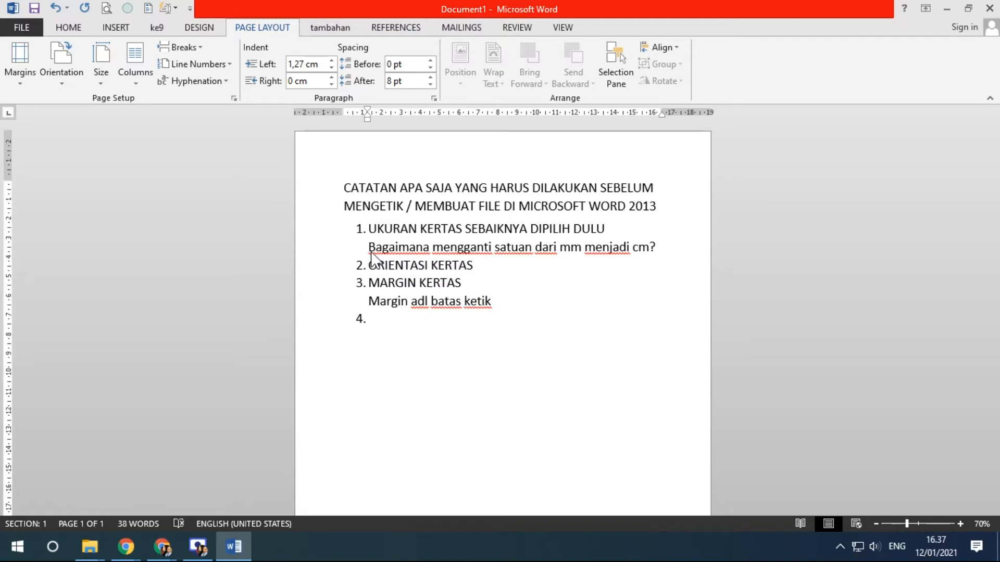
pyautogui.write(' kiri, atas, kanan')
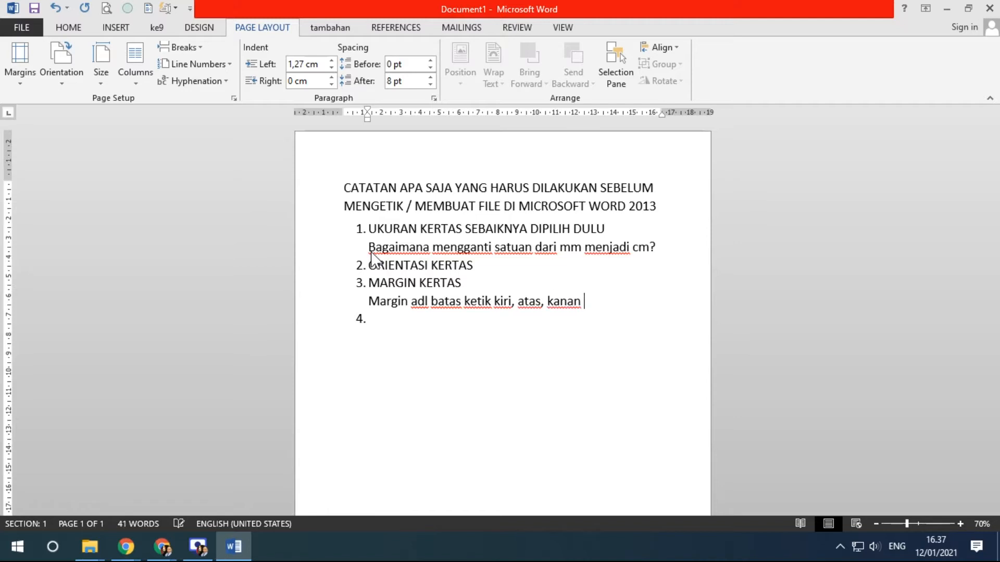
pyautogui.write(' bawah')
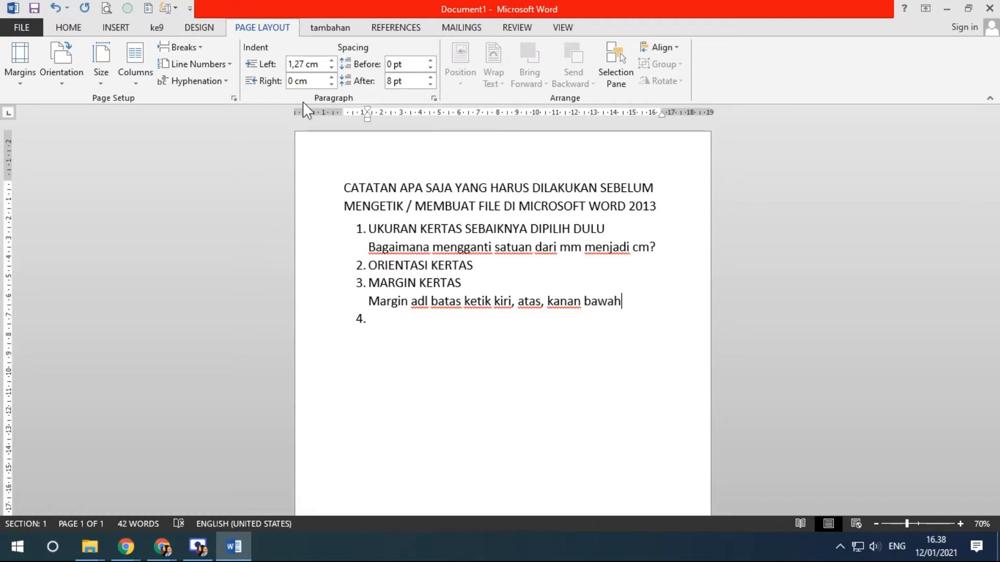
# - Hide the rulers and show them again
pyautogui.click(561, 25)
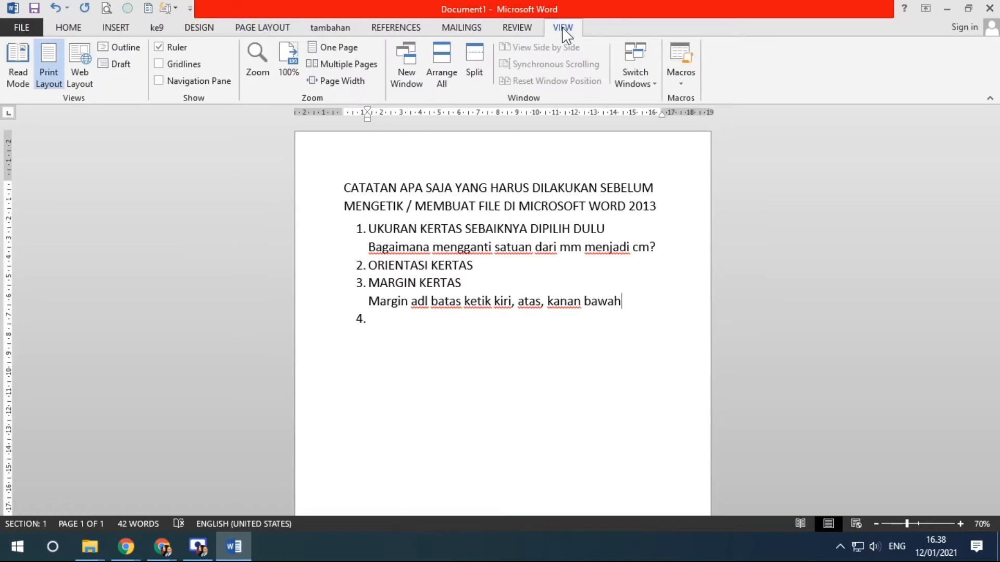
pyautogui.click(159, 48)
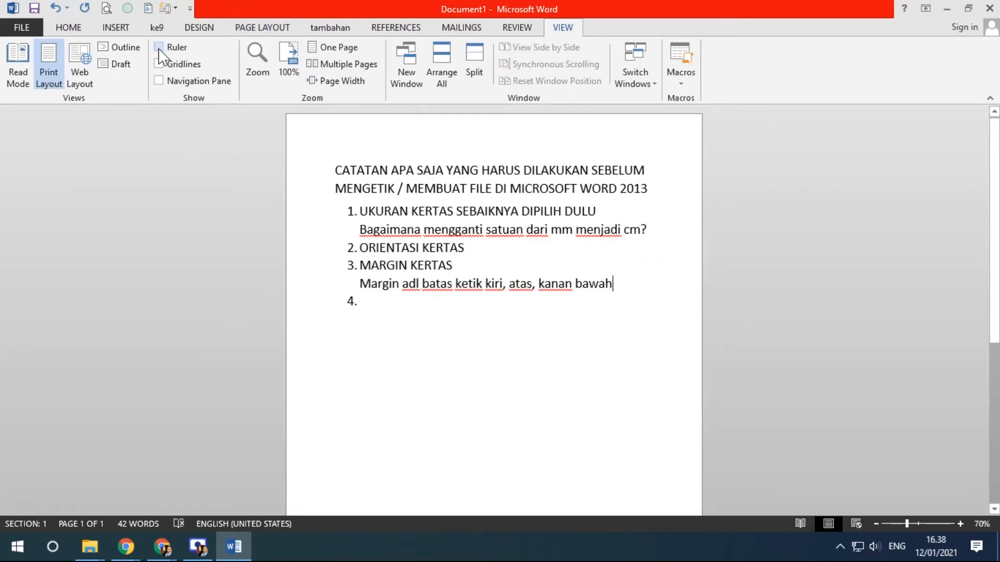
pyautogui.click(160, 50)
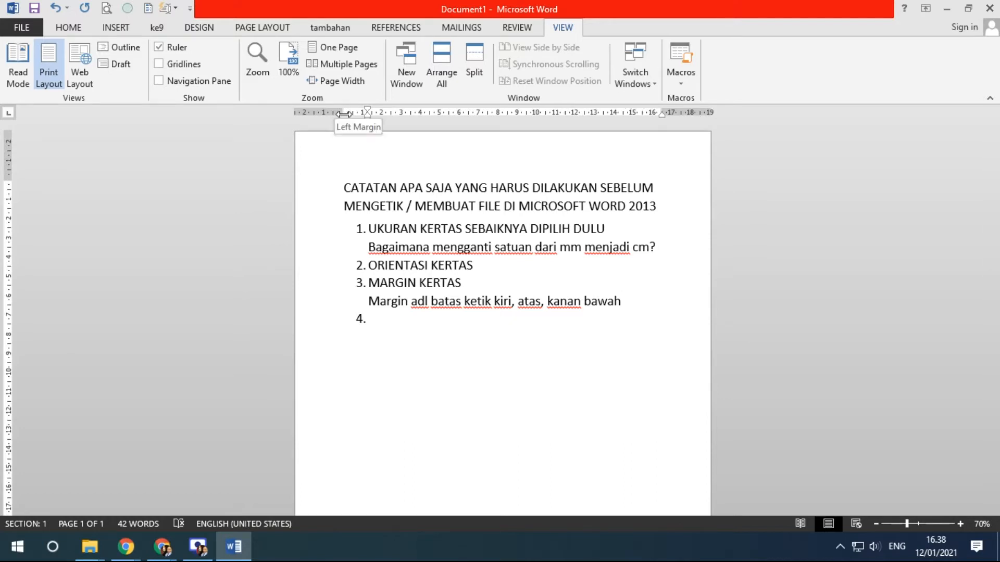
# - Examine the left margin boundary on the horizontal ruler and the top margin boundary on the vertical ruler
pyautogui.moveTo(344, 113); pyautogui.dragTo(343, 113)
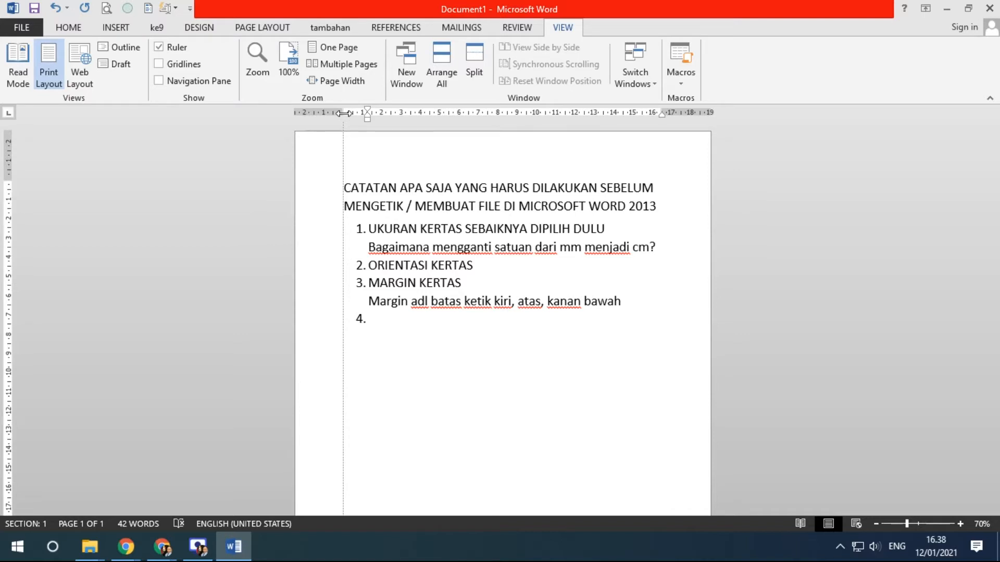
pyautogui.moveTo(8, 178); pyautogui.dragTo(8, 178)
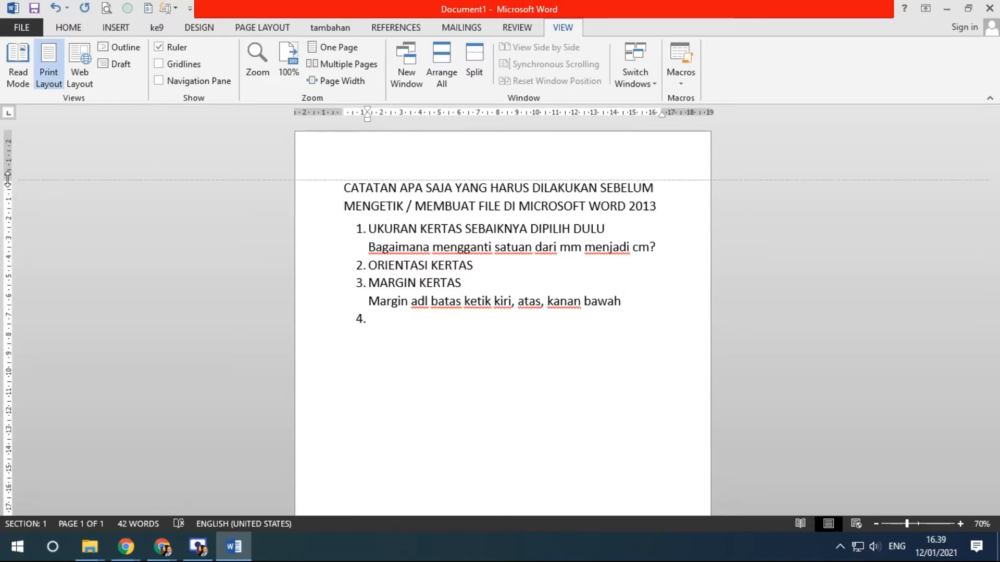
pyautogui.moveTo(8, 179); pyautogui.dragTo(8, 178)
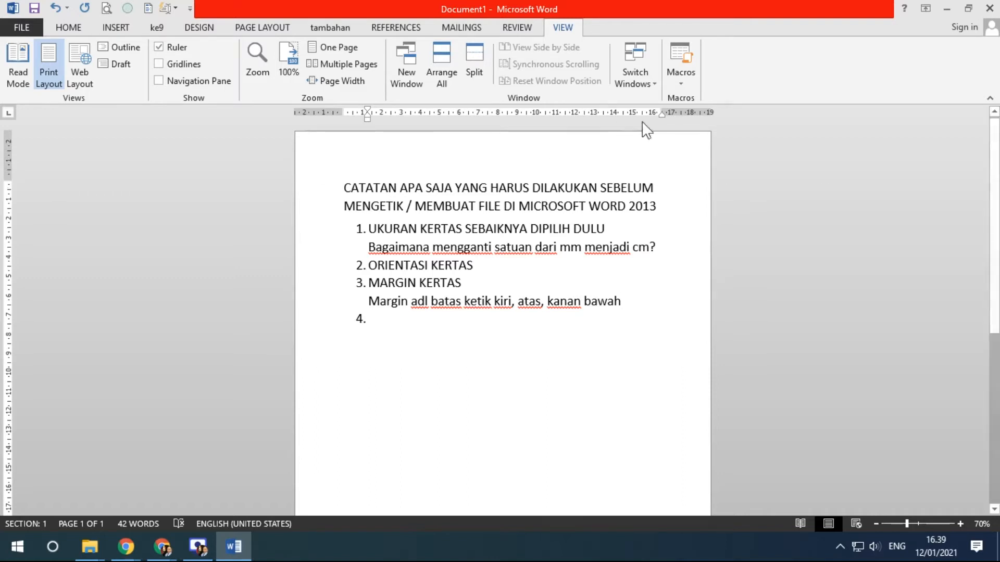
# - Examine the right margin boundary on the horizontal ruler and the bottom margin boundary on the vertical ruler
pyautogui.moveTo(663, 112); pyautogui.dragTo(662, 112)
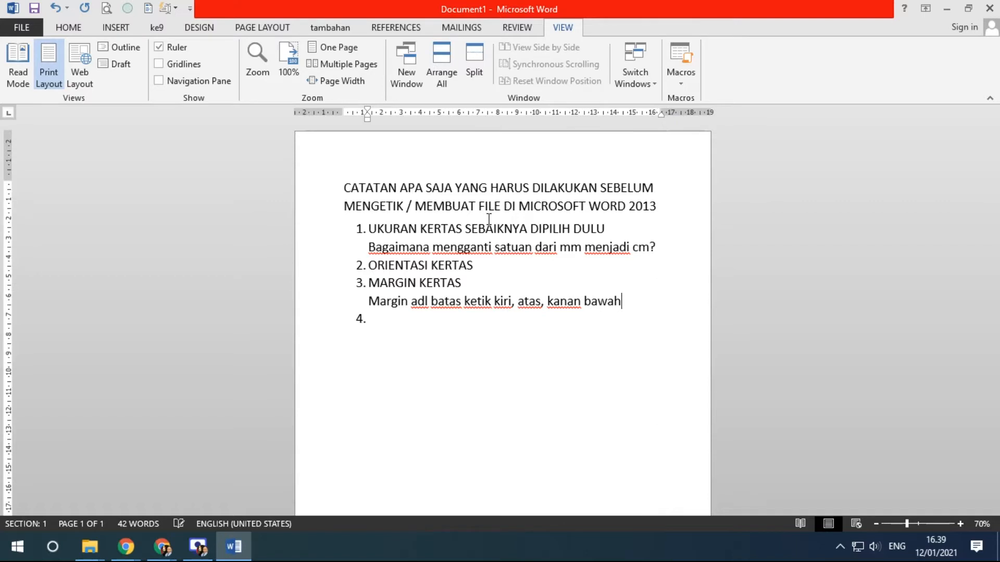
pyautogui.scroll(-6, 425, 270)
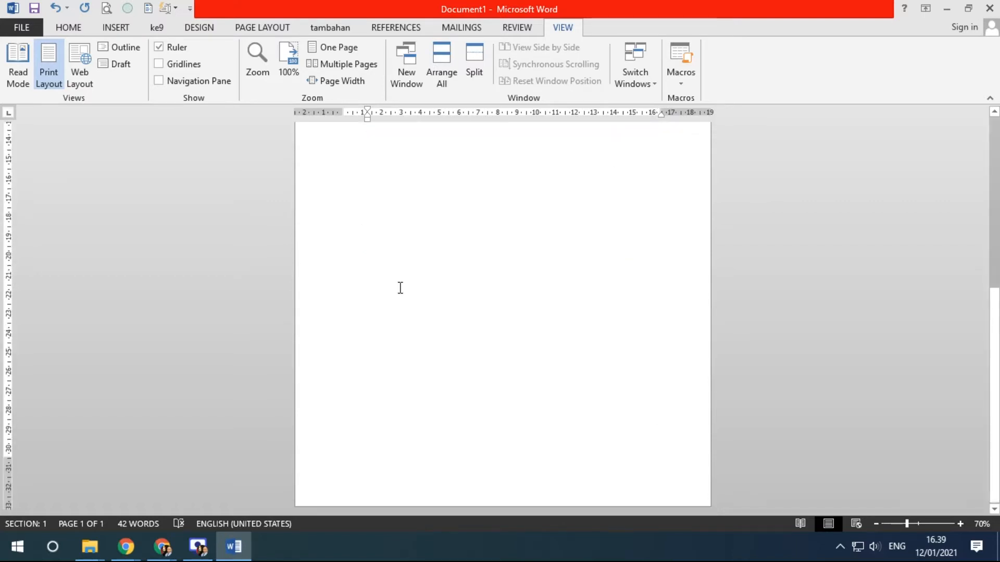
pyautogui.moveTo(9, 457); pyautogui.dragTo(11, 458)
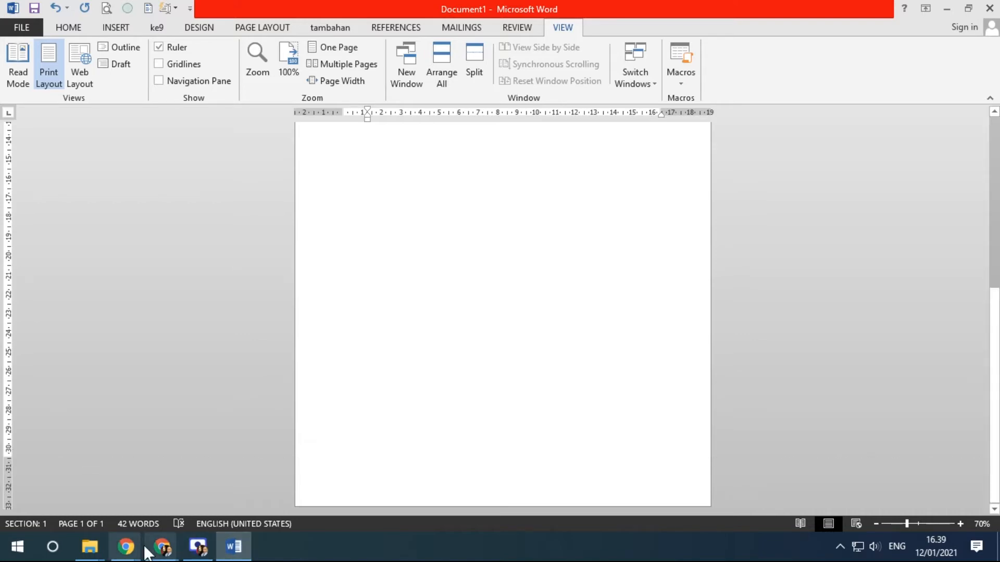
# - Switch to the Tugas Microsoft Word 1 page in Chrome and examine the exercise sheet latihan word-page-002.jpg from its header to its footer
pyautogui.moveTo(173, 550)
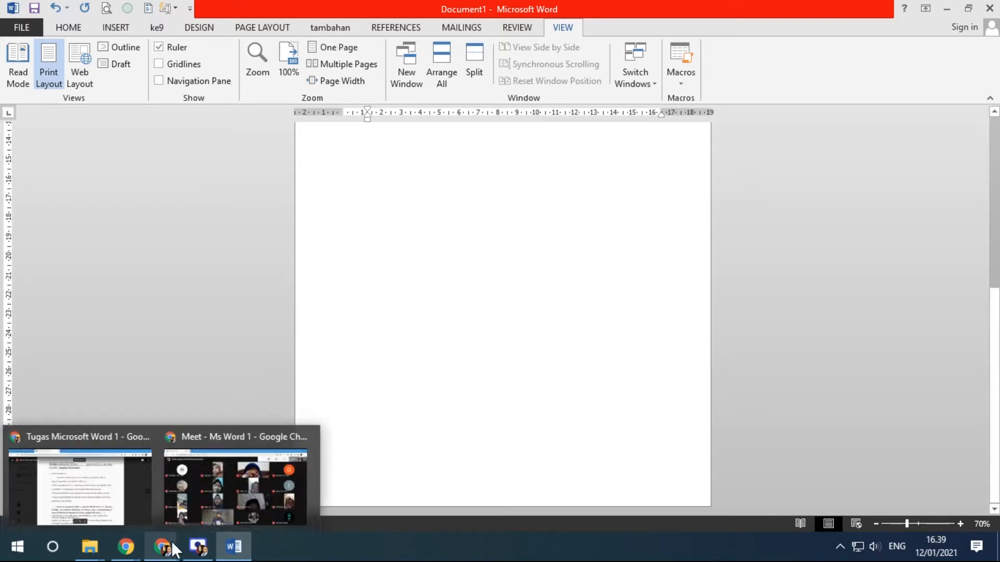
pyautogui.click(109, 495)
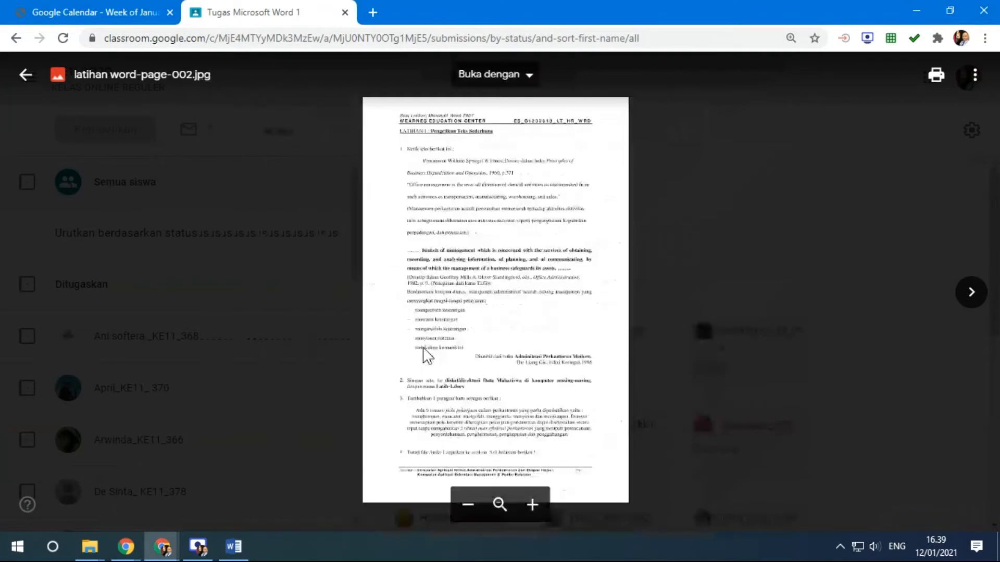
pyautogui.moveTo(524, 404); pyautogui.dragTo(504, 328)
pyautogui.scroll(5, 541, 423)
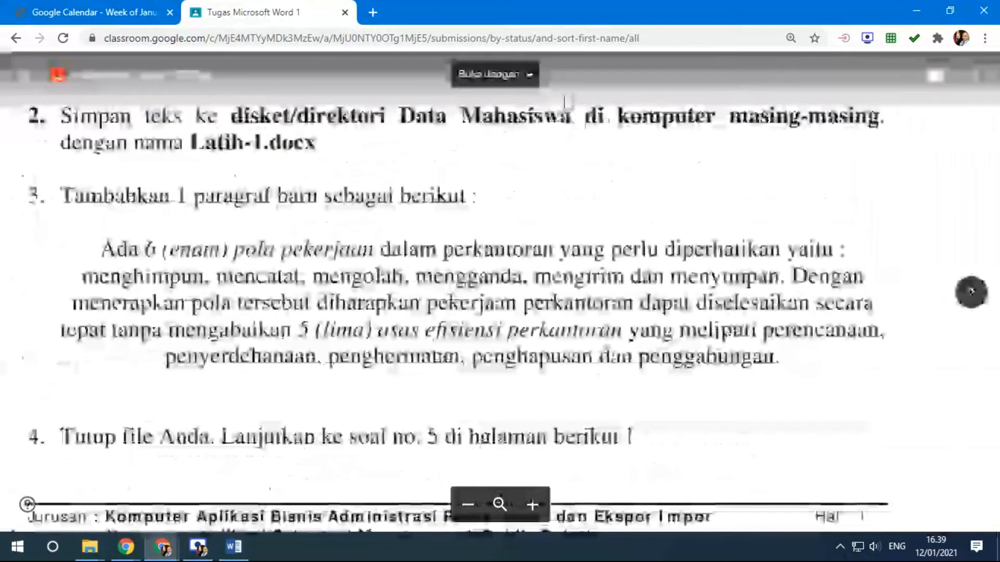
pyautogui.scroll(3, 664, 436)
pyautogui.moveTo(664, 437); pyautogui.dragTo(752, 341)
pyautogui.scroll(-3, 752, 341)
pyautogui.scroll(-2, 752, 342)
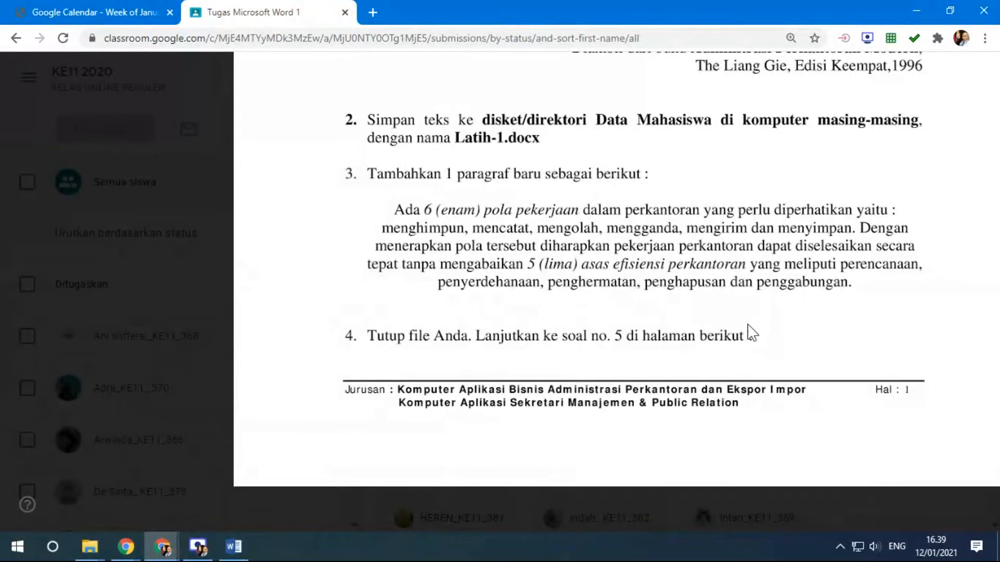
pyautogui.moveTo(734, 482)
pyautogui.scroll(1, 536, 316)
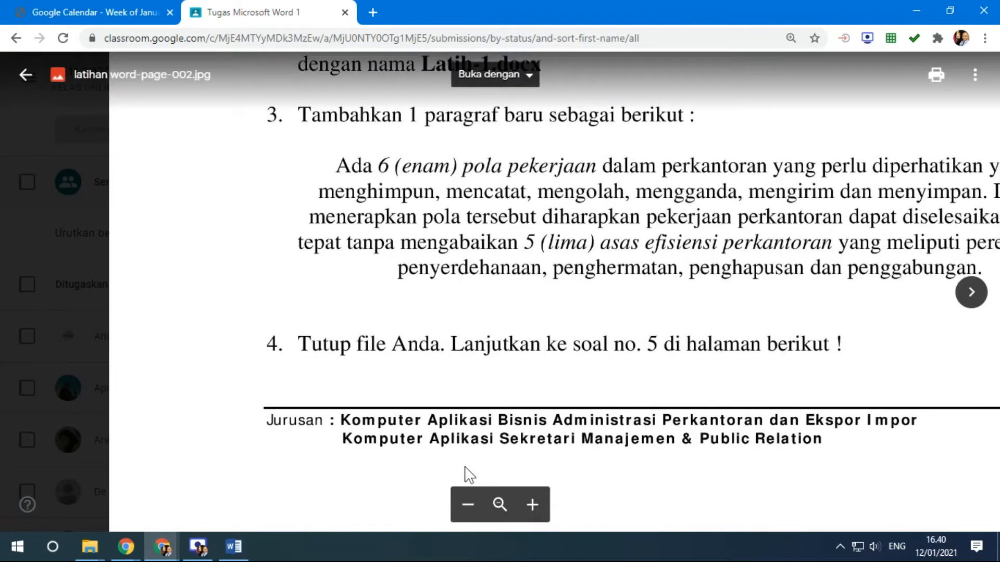
pyautogui.moveTo(531, 237); pyautogui.dragTo(518, 347)
pyautogui.scroll(15, 517, 347)
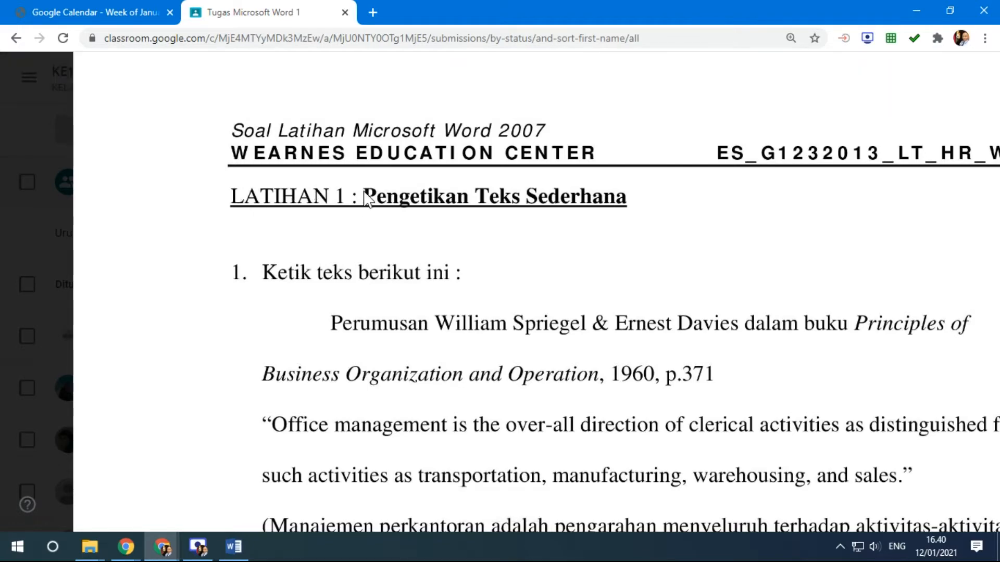
pyautogui.scroll(-15, 602, 364)
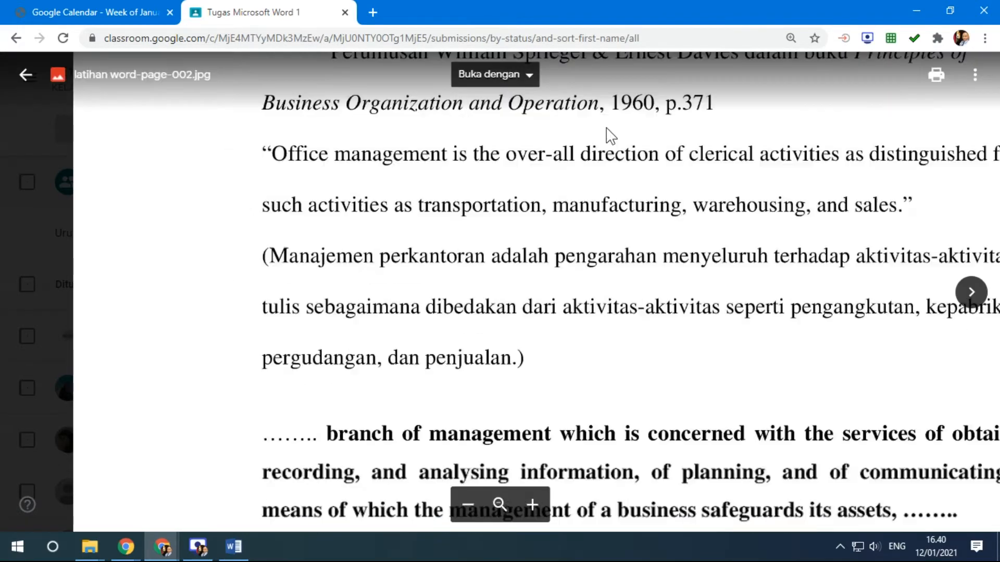
pyautogui.scroll(-8, 601, 279)
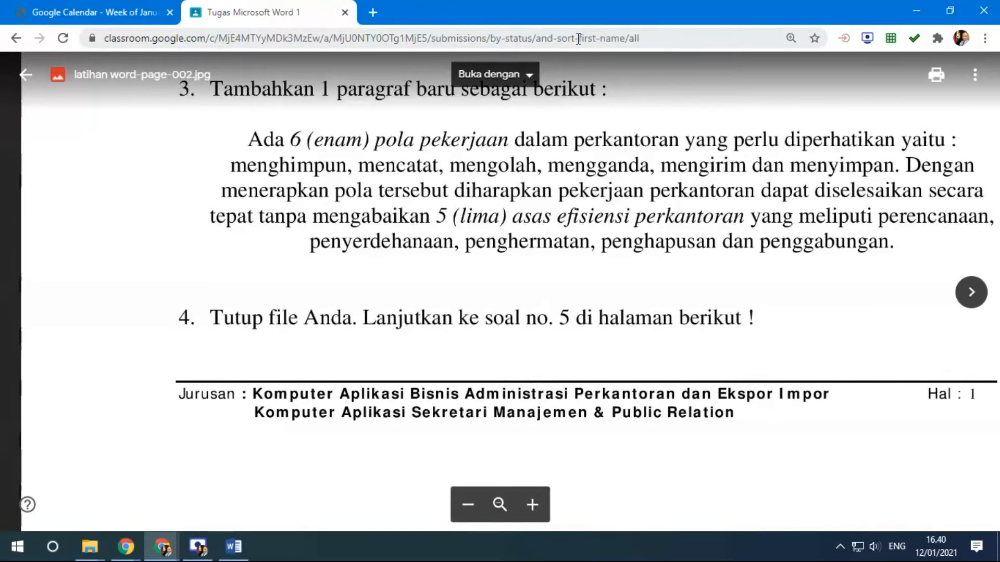
# - Switch back to the Word document and examine the bottom and top margin boundaries on the vertical ruler
pyautogui.click(234, 546)
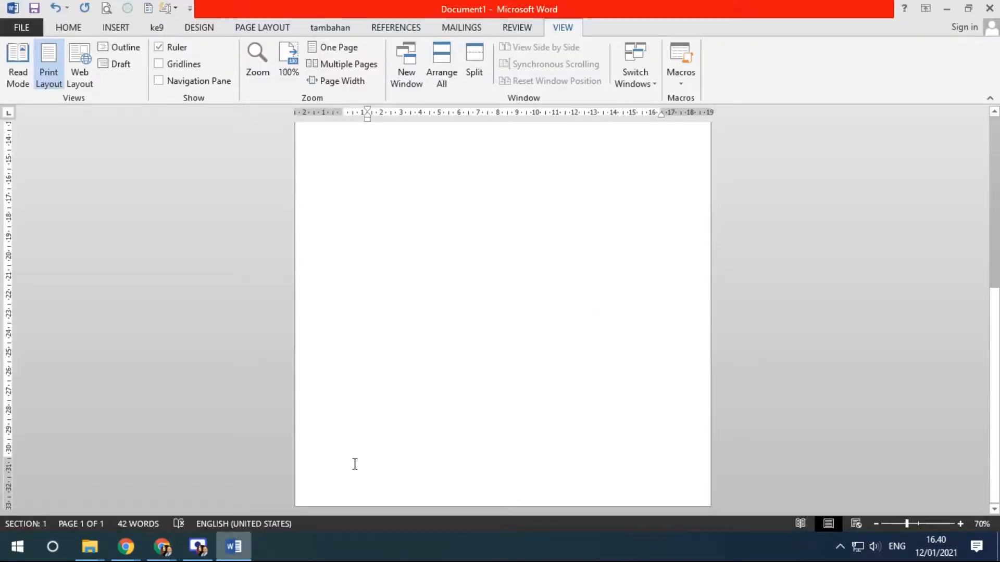
pyautogui.moveTo(8, 458); pyautogui.dragTo(8, 459)
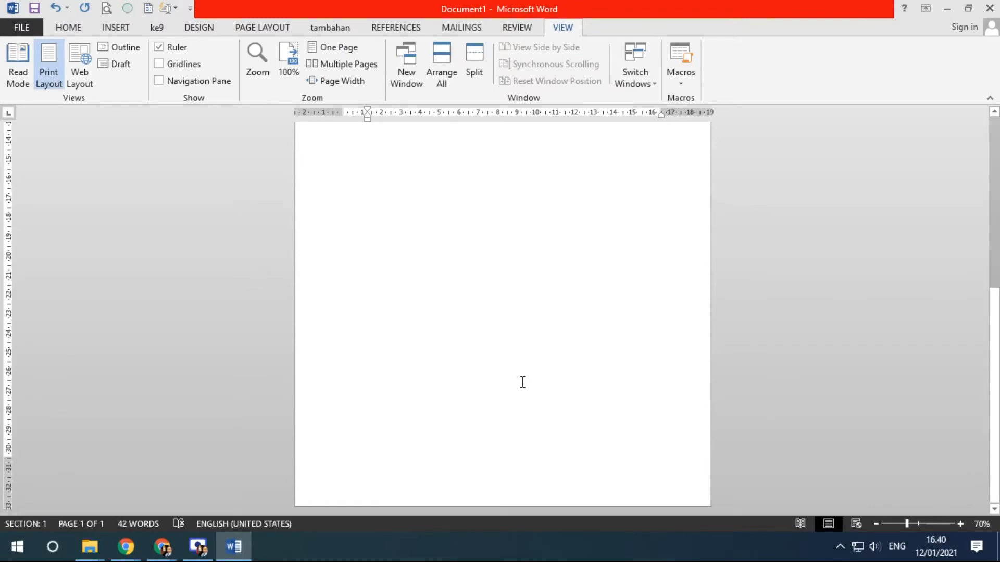
pyautogui.scroll(10, 487, 267)
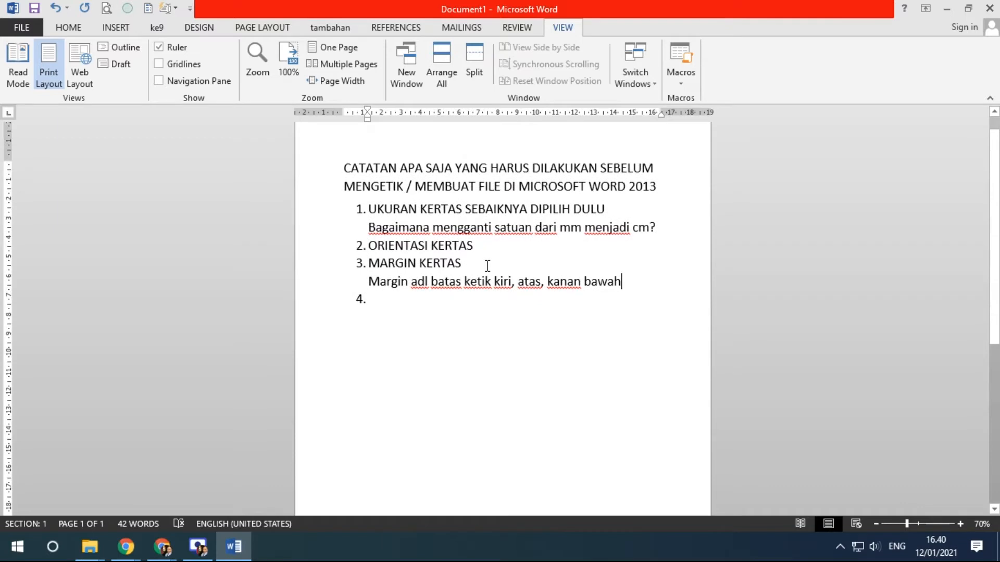
pyautogui.moveTo(7, 159); pyautogui.dragTo(8, 158)
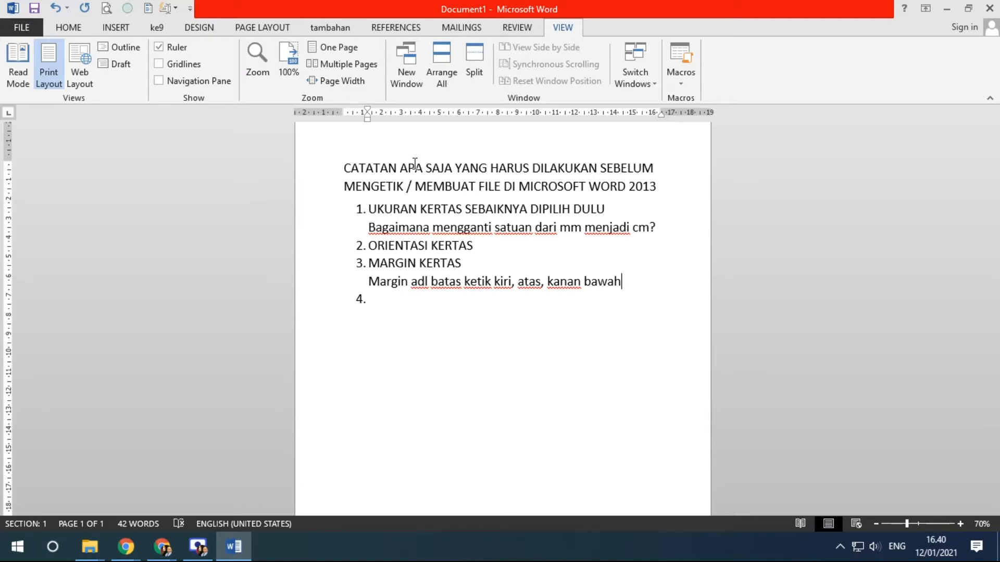
# - Enable "Show text boundaries" in the advanced Word options for document content
pyautogui.click(191, 12)
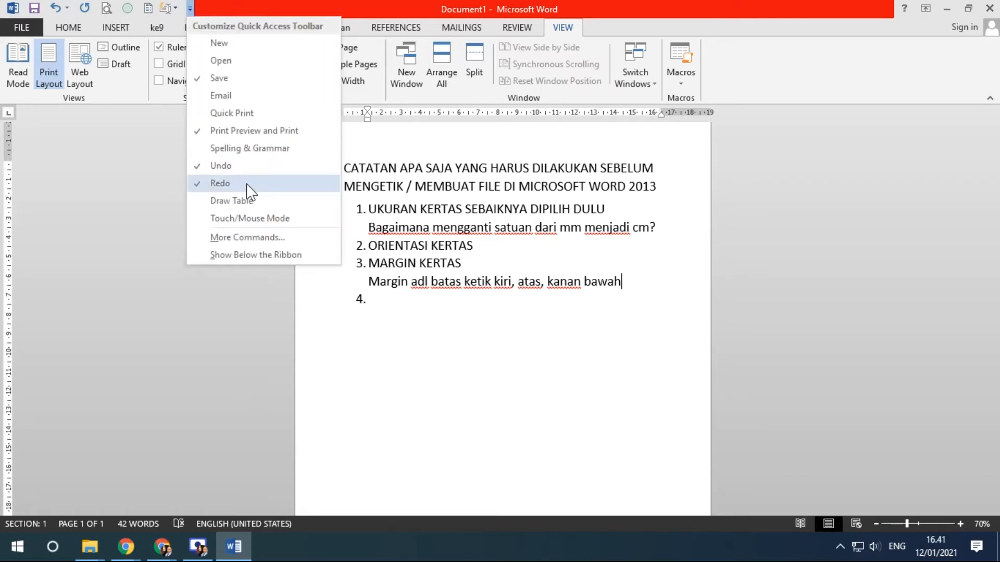
pyautogui.click(251, 236)
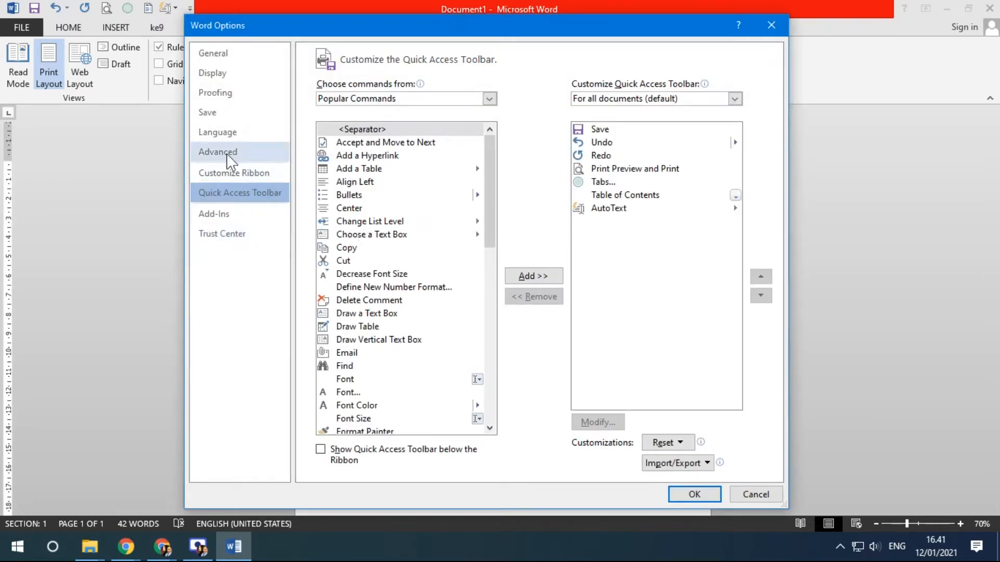
pyautogui.click(217, 151)
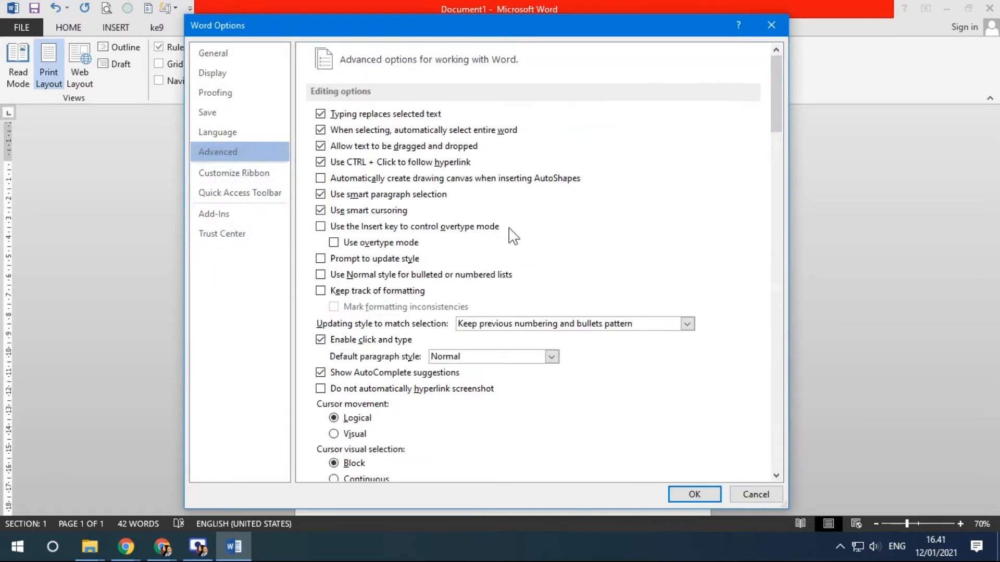
pyautogui.scroll(-3, 513, 236)
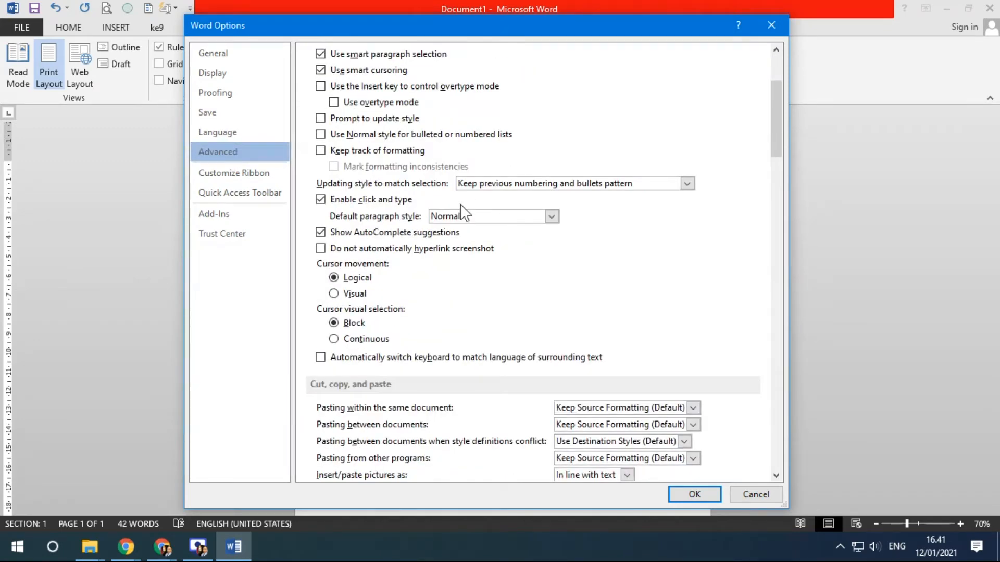
pyautogui.scroll(-7, 464, 212)
pyautogui.scroll(-4, 465, 213)
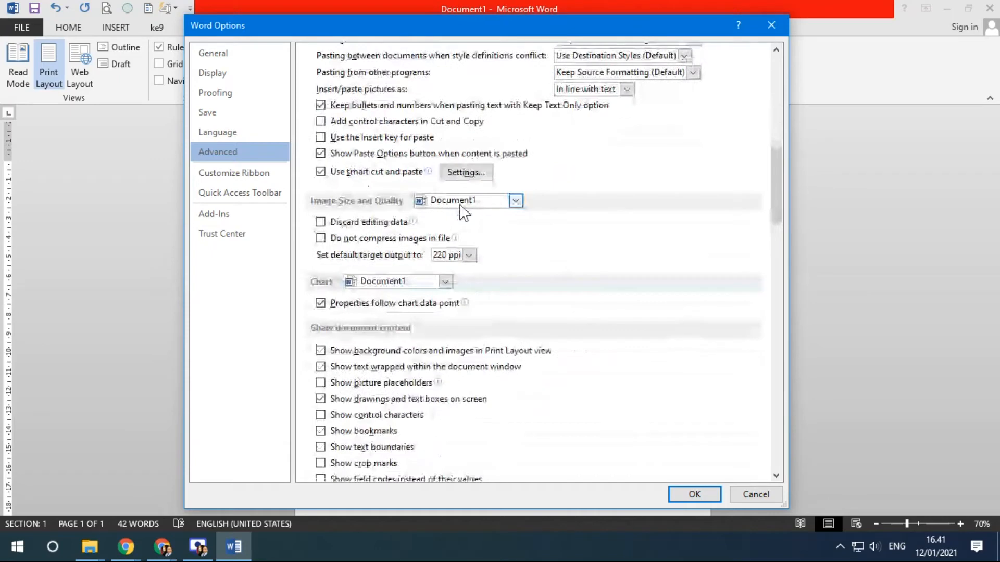
pyautogui.scroll(-1, 364, 276)
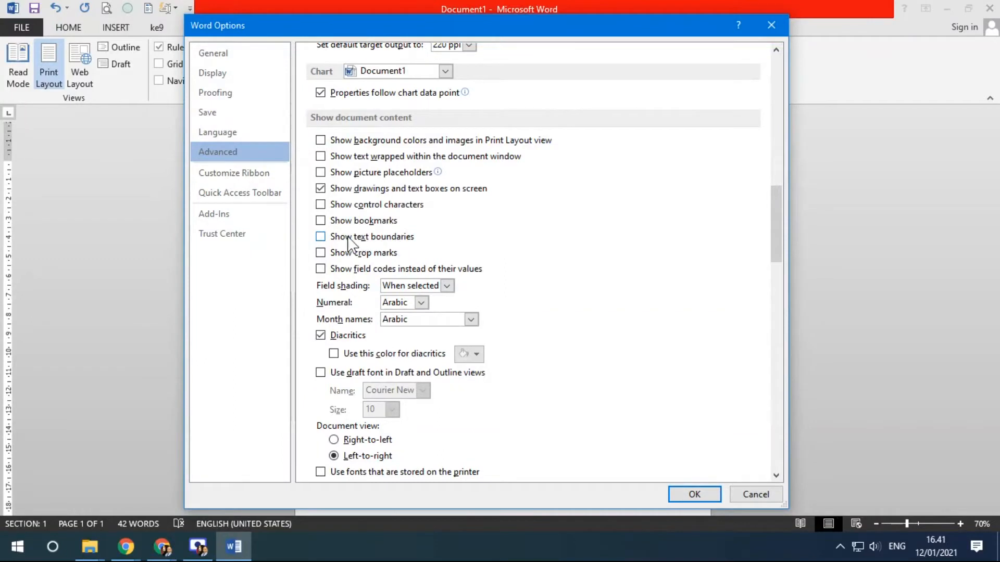
pyautogui.click(321, 237)
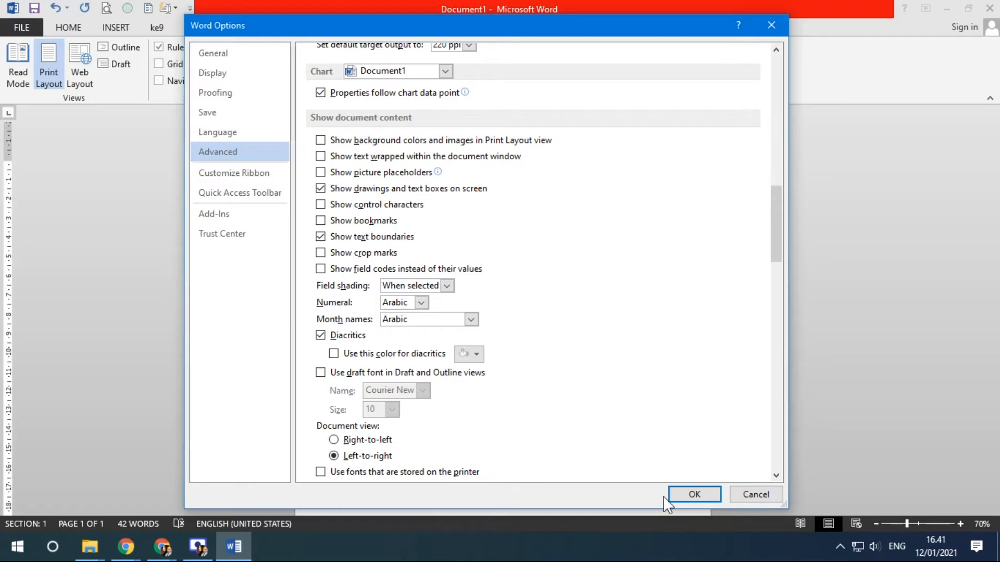
pyautogui.click(693, 494)
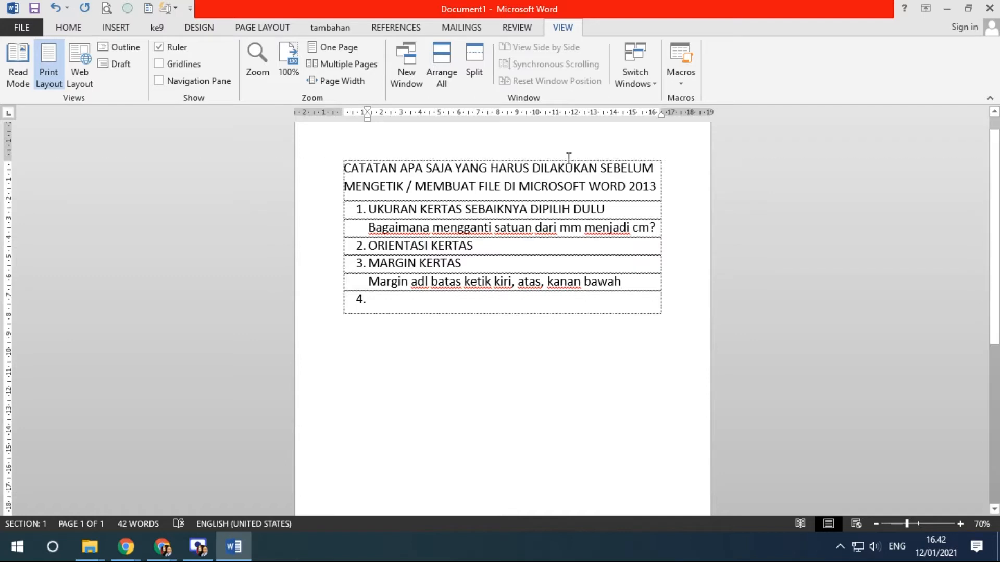
# - Compare the displayed text boundaries with the right margin and bottom margin positions on the rulers
pyautogui.moveTo(659, 110); pyautogui.dragTo(659, 111)
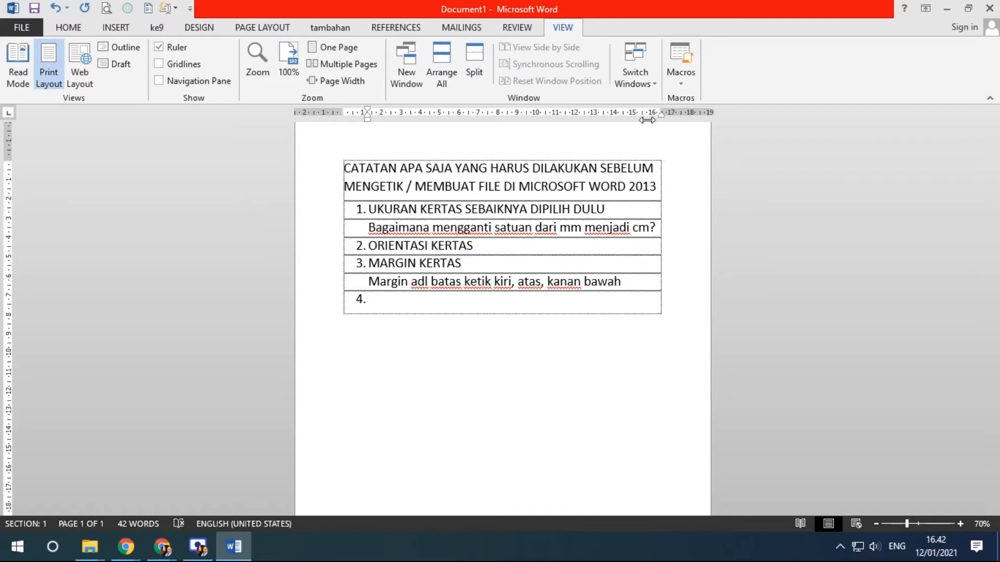
pyautogui.scroll(-3, 512, 234)
pyautogui.scroll(-2, 513, 234)
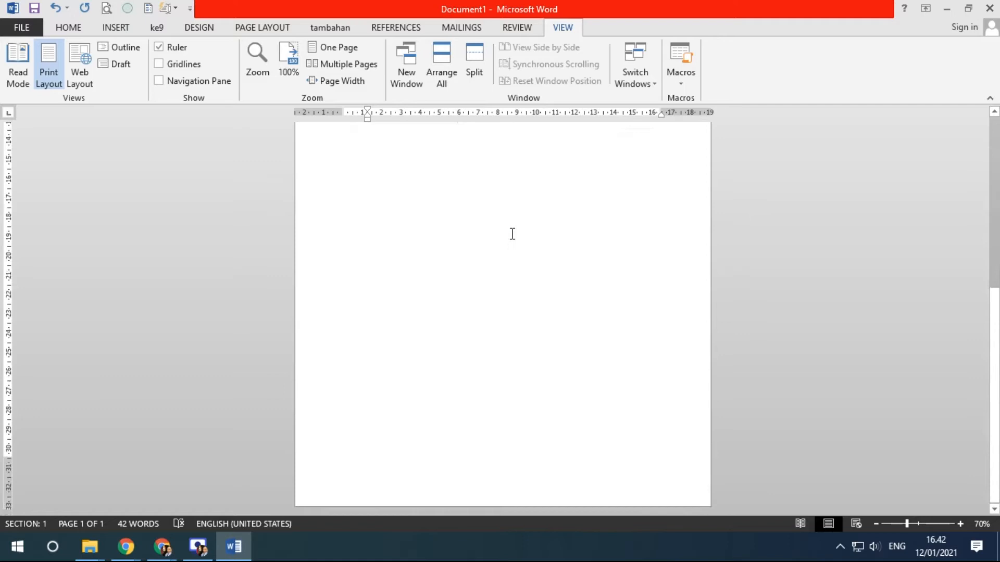
pyautogui.moveTo(10, 458); pyautogui.dragTo(9, 458)
pyautogui.scroll(5, 387, 382)
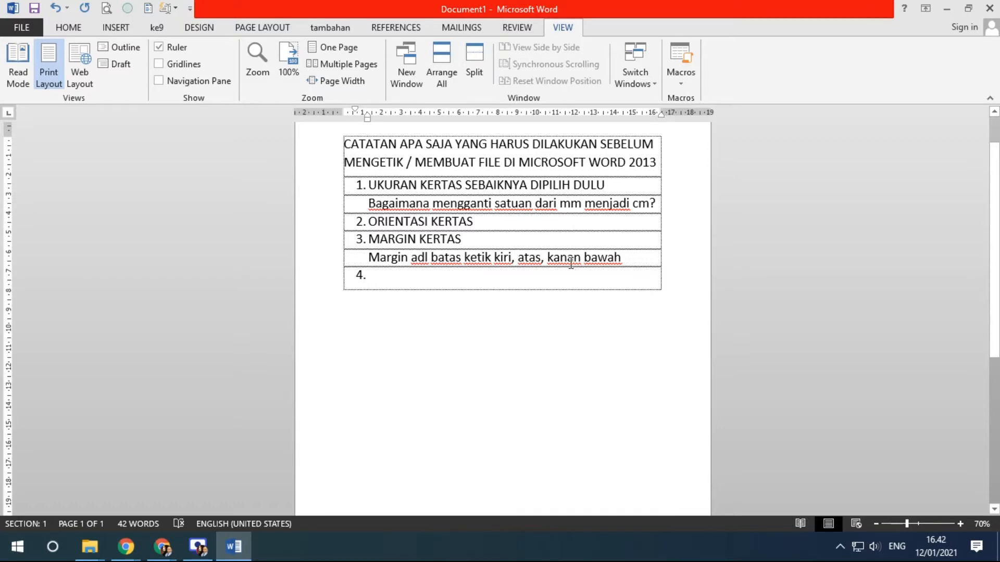
# - Fill list items 4 to 16 with short filler entries such as "Sf", "Dsf", "Sdf", "Sdfsd" and "Fsd"
pyautogui.write('Sf')
pyautogui.press('Return')
pyautogui.write('Dsf')
pyautogui.press('Return')
pyautogui.write('sdf')
pyautogui.press('Return')
pyautogui.write('sdf')
pyautogui.press('Return')
pyautogui.write('sdfsd')
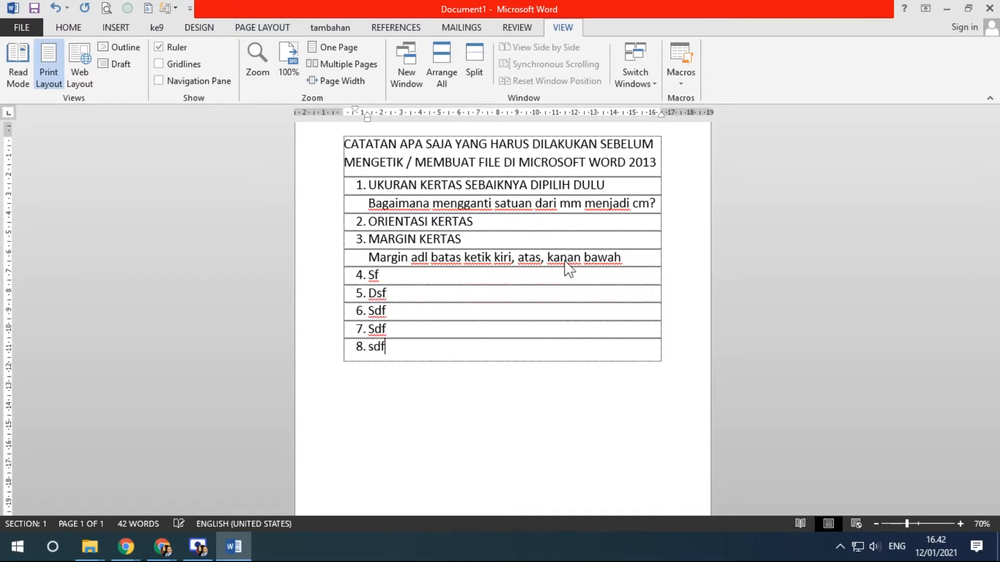
pyautogui.press('Return')
pyautogui.write('fsd fsdf sdf')
pyautogui.press('Return')
pyautogui.write('sdf sdf sdf sdfsd fsd')
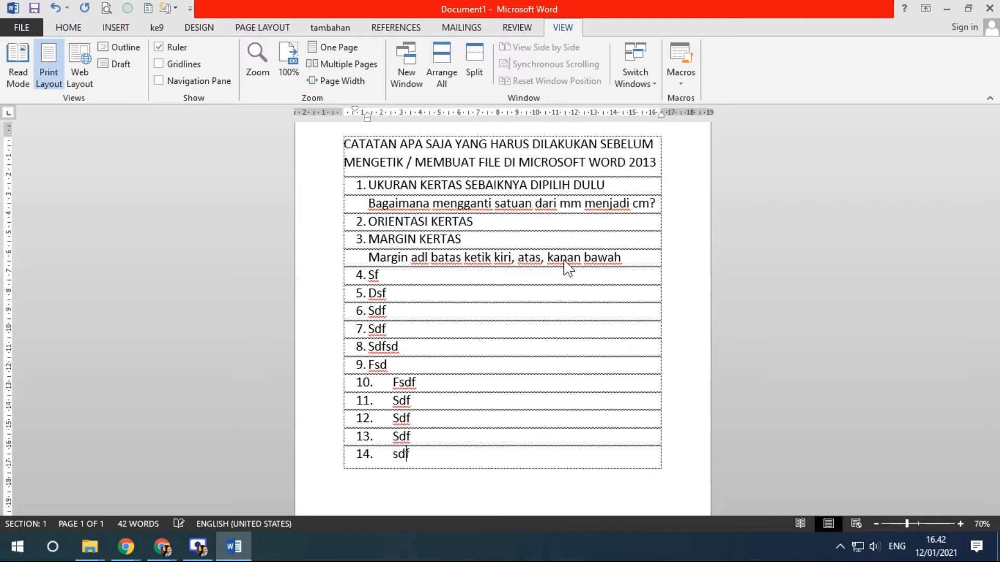
pyautogui.scroll(-5, 495, 255)
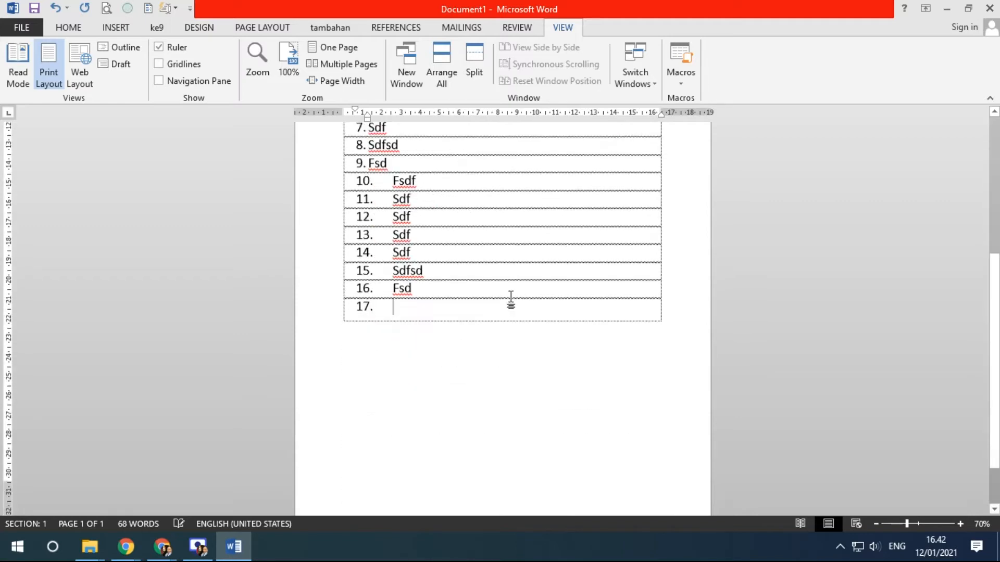
# - End the numbered list after item 16 and add empty lines until the text runs onto a second page
pyautogui.press('Tab')
pyautogui.press('Tab')
pyautogui.press('Tab')
pyautogui.press('Tab')
pyautogui.press('Tab')
pyautogui.press('Tab')
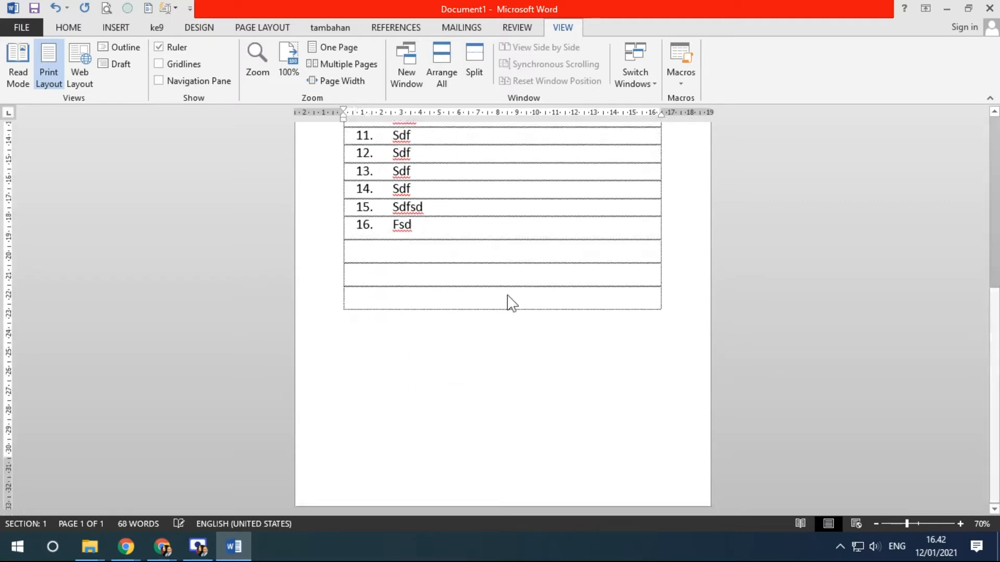
pyautogui.press('Tab')
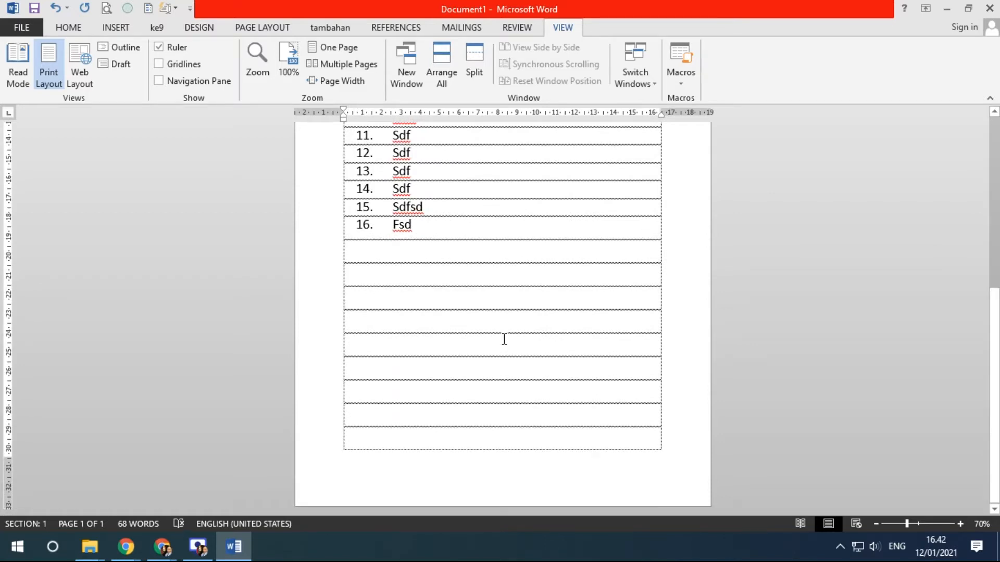
pyautogui.press('Tab')
pyautogui.scroll(-3, 432, 341)
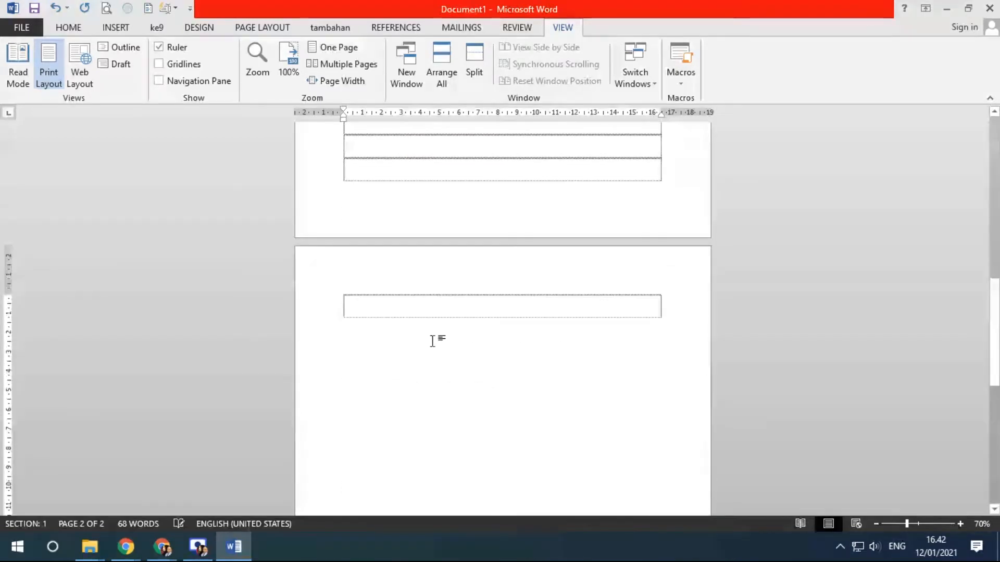
# - Place the cursor on the last line of page one and examine its bottom margin boundary on the vertical ruler
pyautogui.click(380, 177)
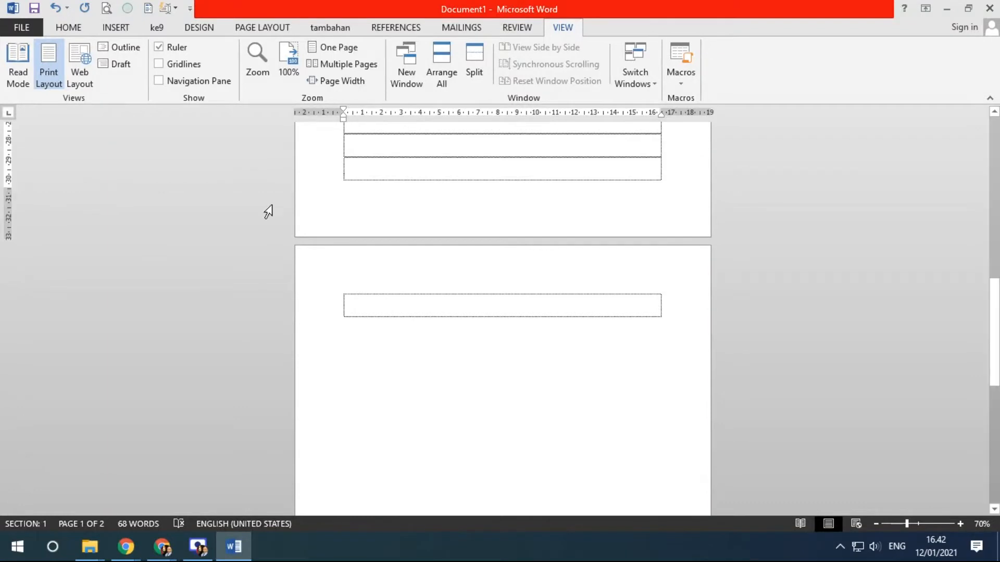
pyautogui.moveTo(8, 189); pyautogui.dragTo(8, 184)
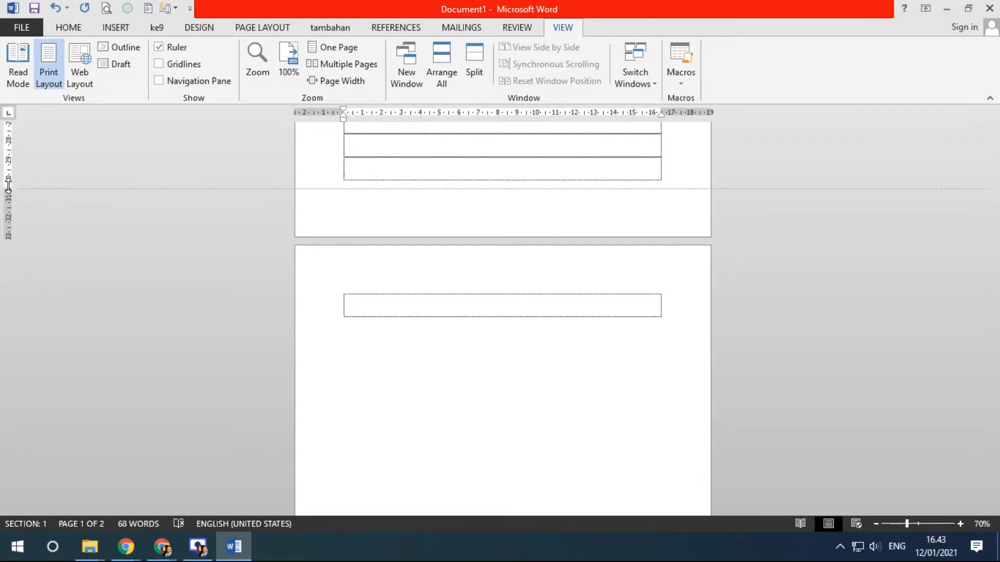
pyautogui.moveTo(9, 184); pyautogui.dragTo(8, 186)
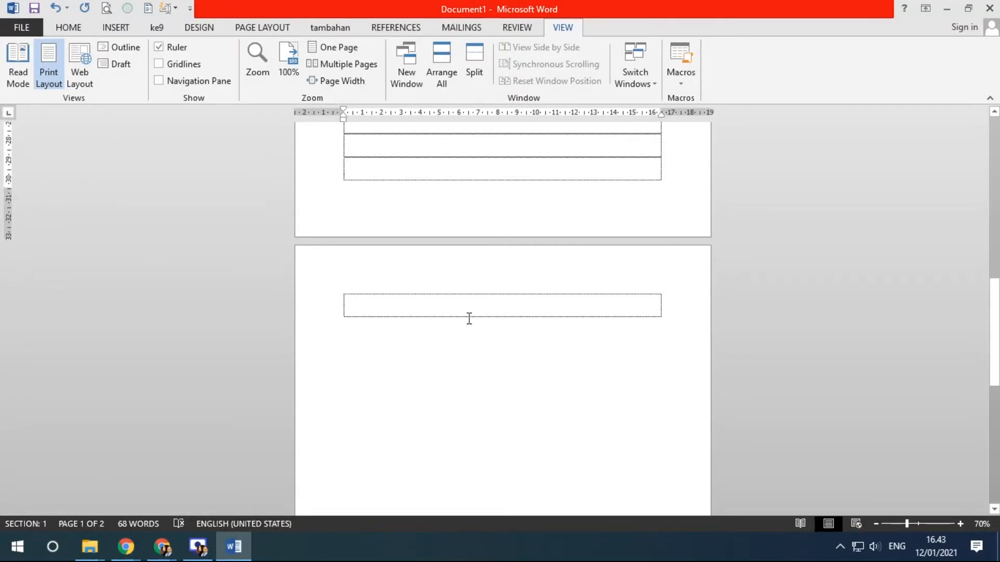
# - Try deleting list items 4 to 16 with the empty lines below them, and undo the deletion
pyautogui.scroll(5, 473, 333)
pyautogui.scroll(1, 477, 330)
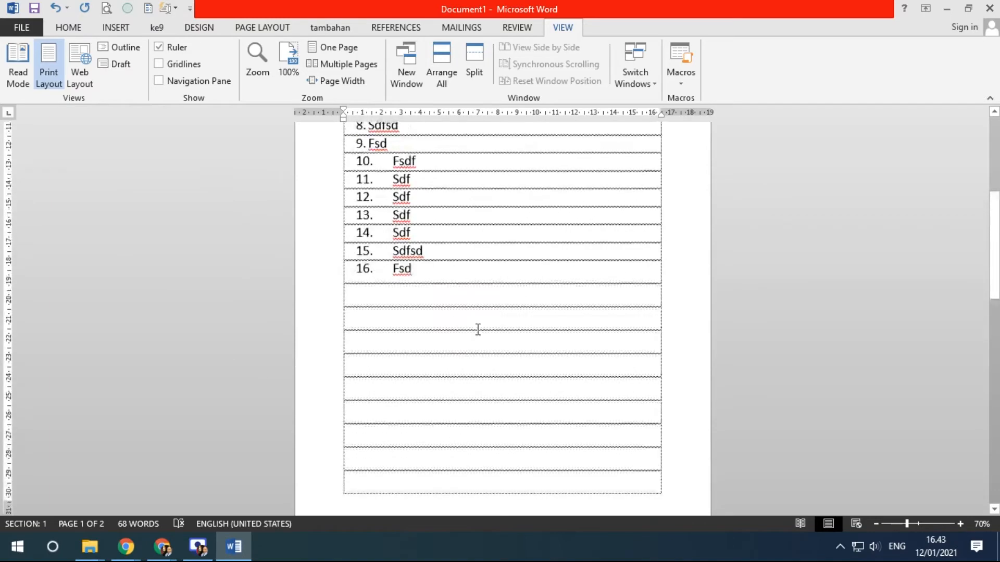
pyautogui.scroll(2, 481, 327)
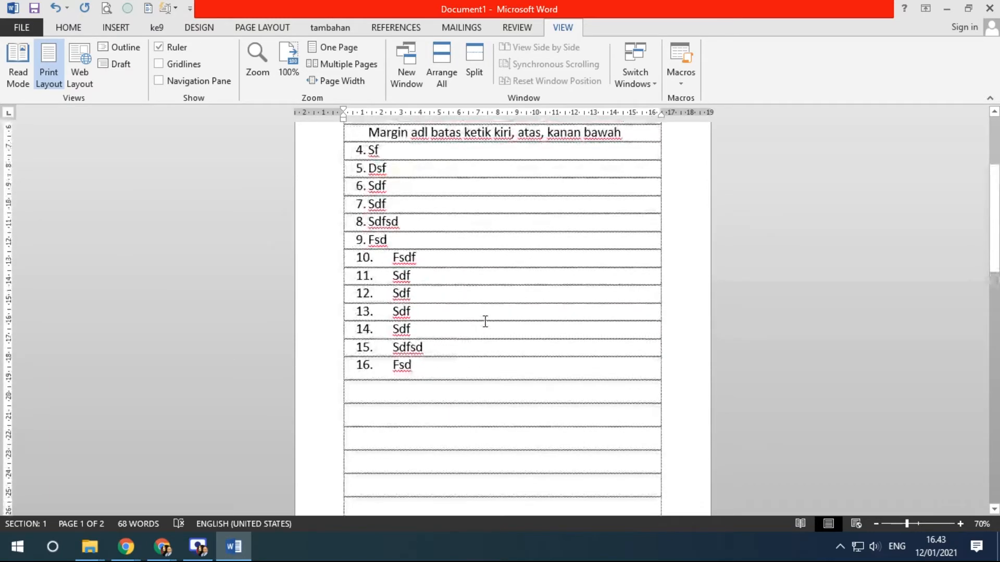
pyautogui.scroll(1, 484, 320)
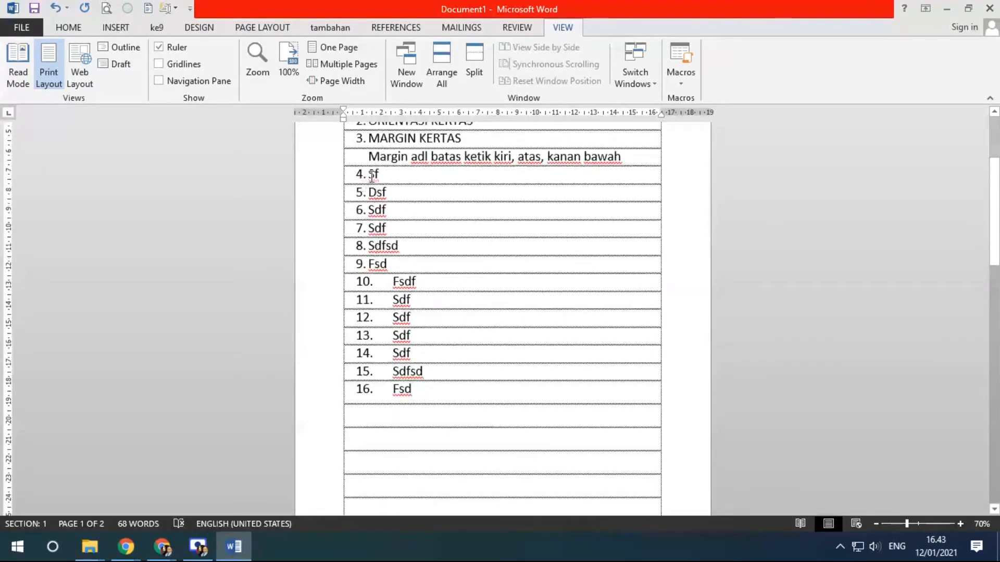
pyautogui.moveTo(375, 176); pyautogui.dragTo(442, 402)
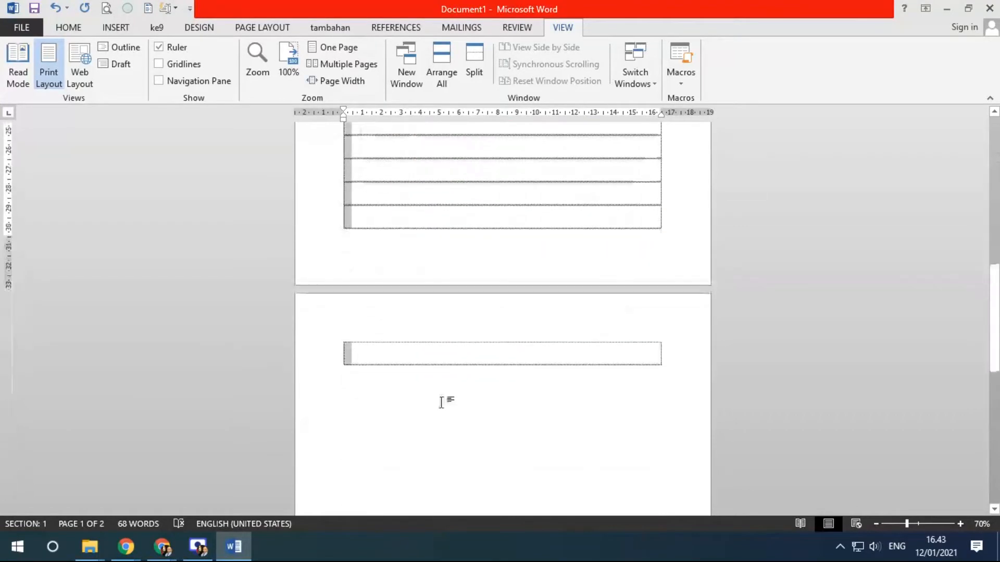
pyautogui.press('BackSpace')
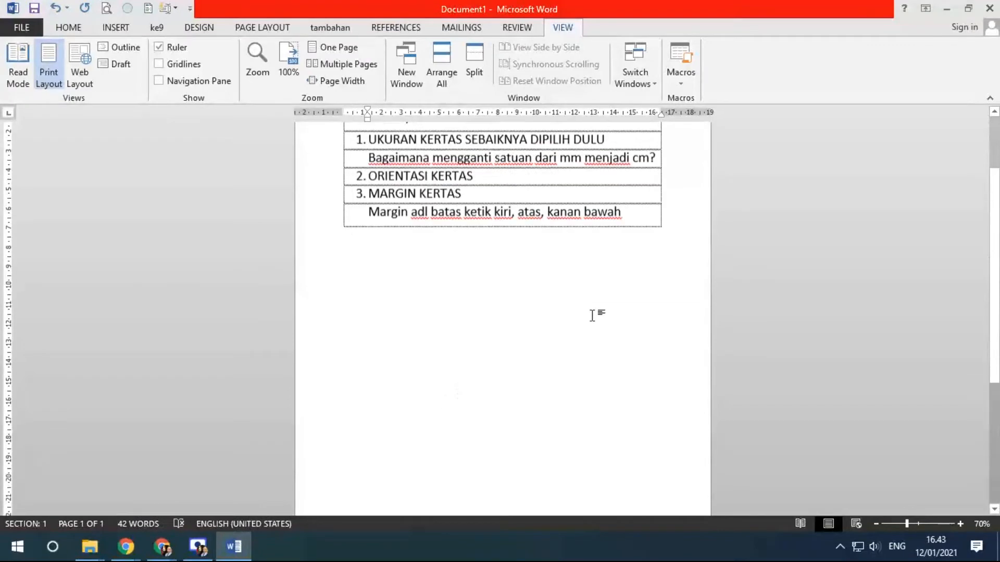
pyautogui.hotkey('ctrl', 'z')
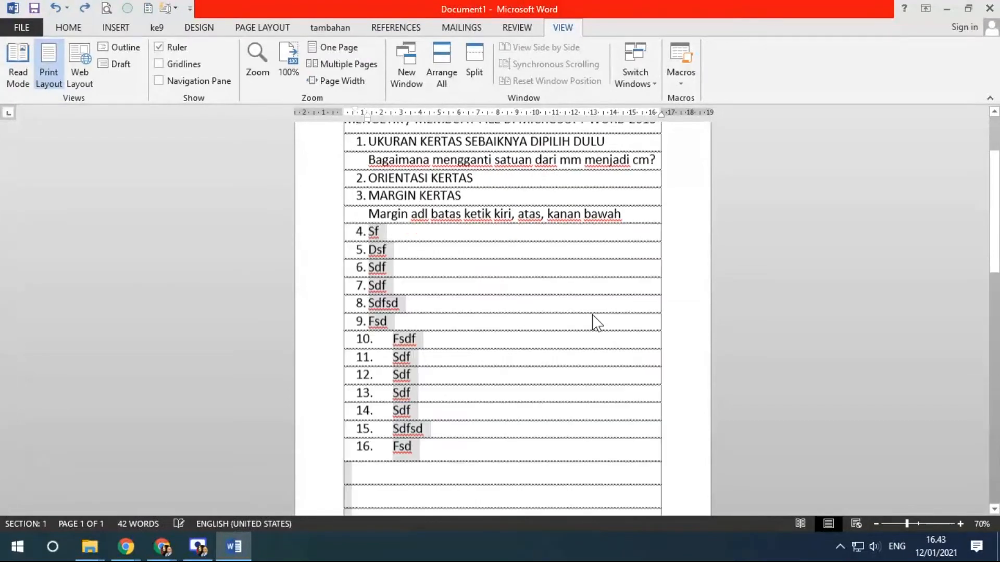
# - Delete list items 5 to 16 and the trailing empty lines, keeping item 4 "Sf" as the last entry
pyautogui.click(573, 320)
pyautogui.moveTo(315, 259); pyautogui.dragTo(357, 339)
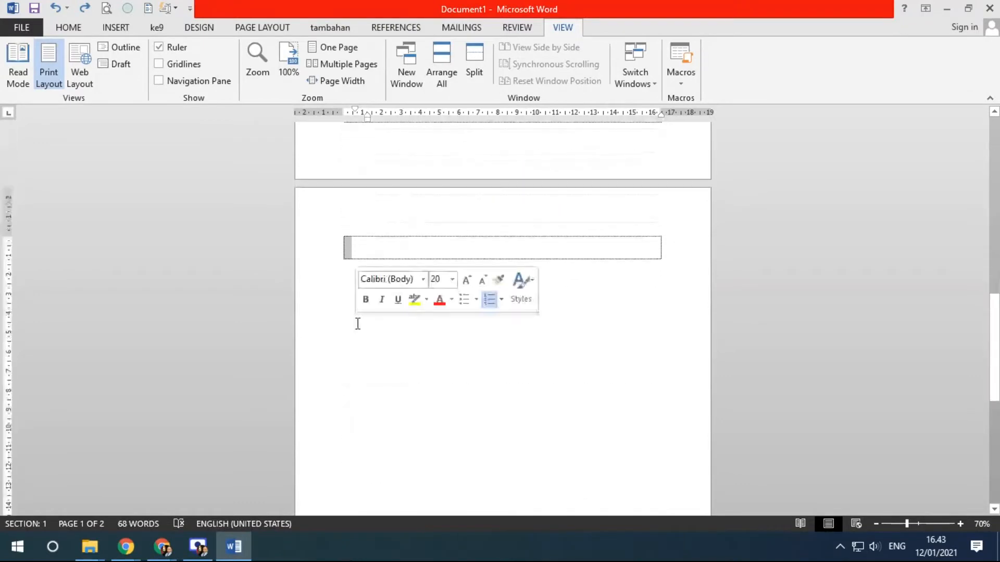
pyautogui.press('BackSpace')
pyautogui.scroll(3, 536, 278)
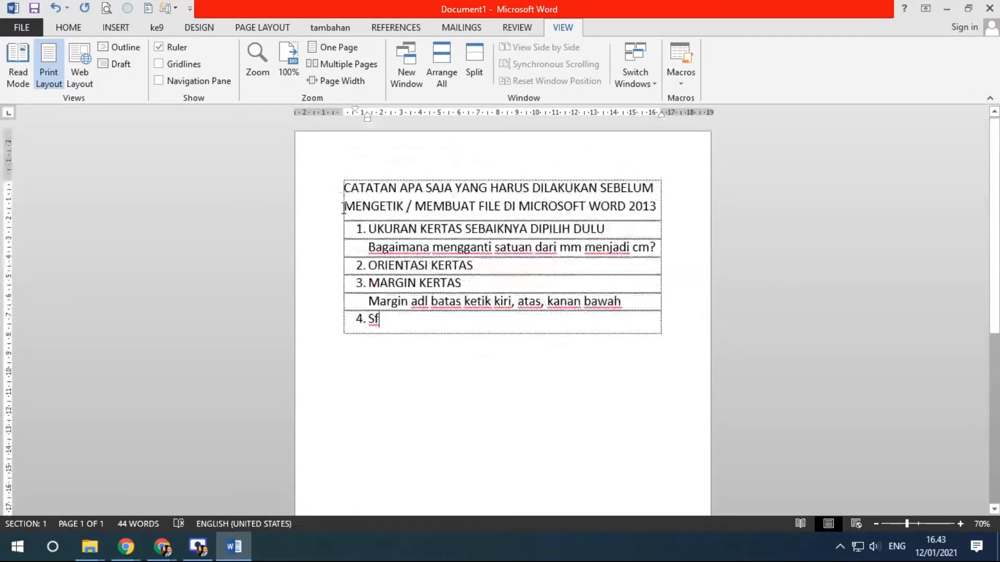
pyautogui.scroll(4, 558, 353)
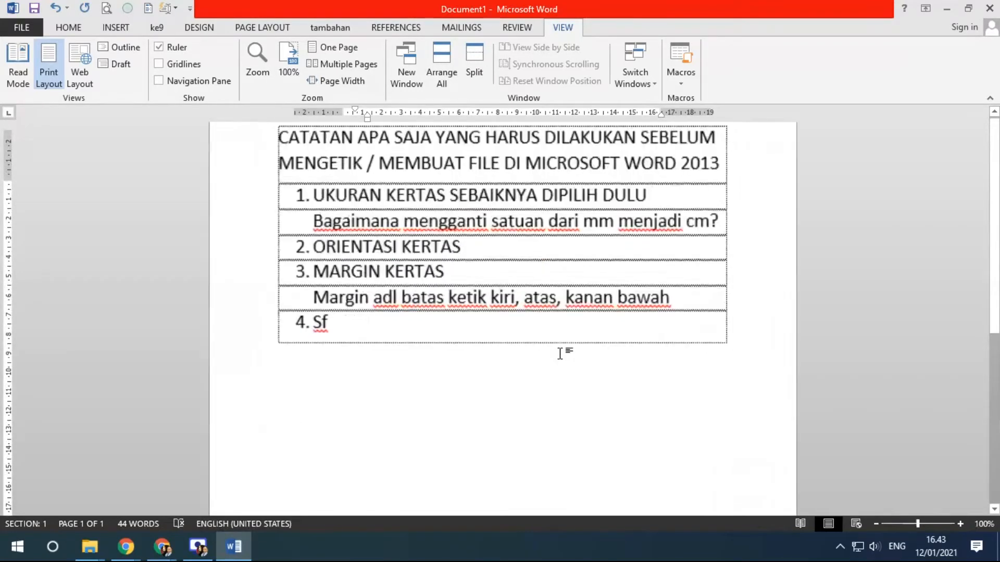
pyautogui.scroll(2, 424, 342)
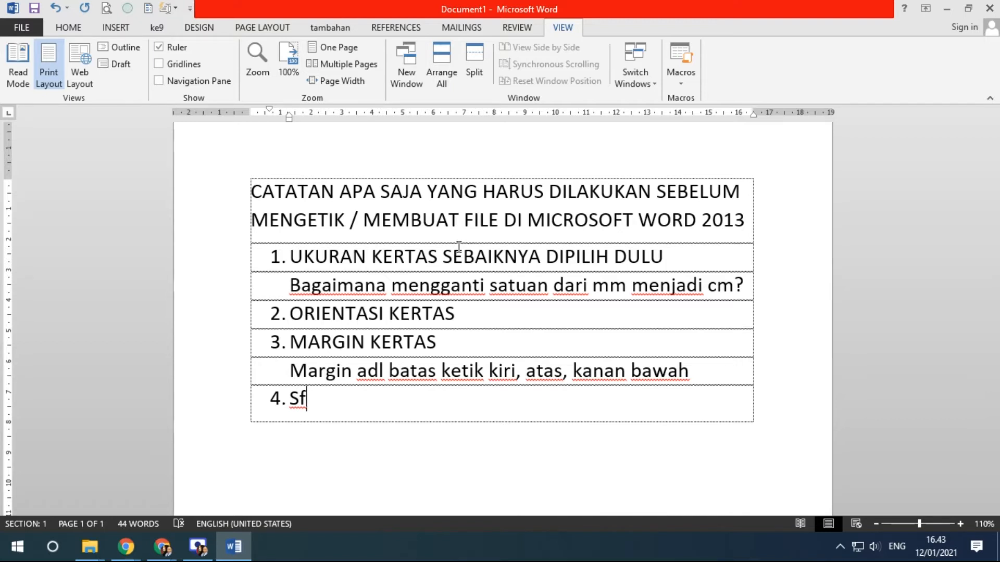
# - Select the whole note and try line spacings of 1,0 and 1,15 on it
pyautogui.moveTo(227, 196); pyautogui.dragTo(253, 414)
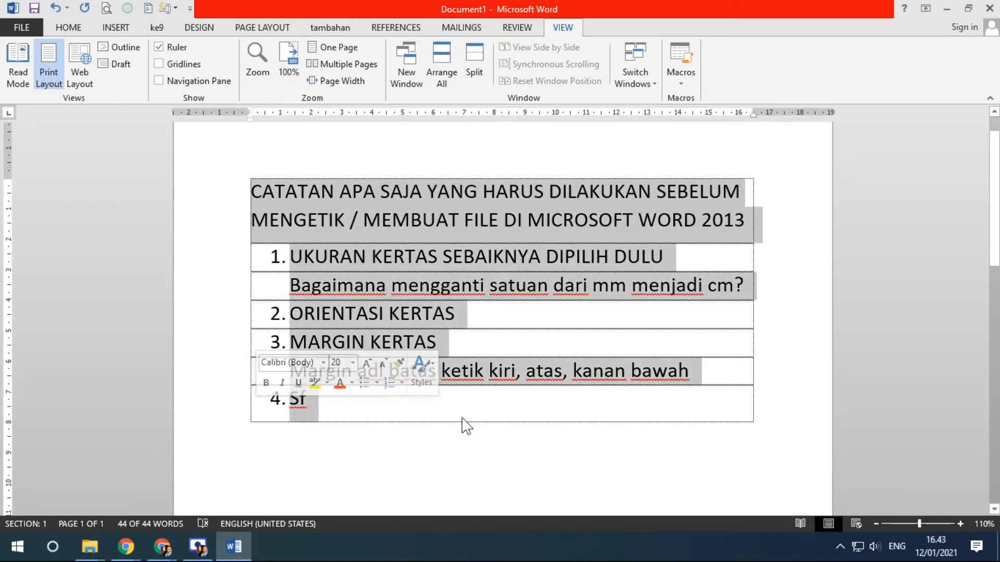
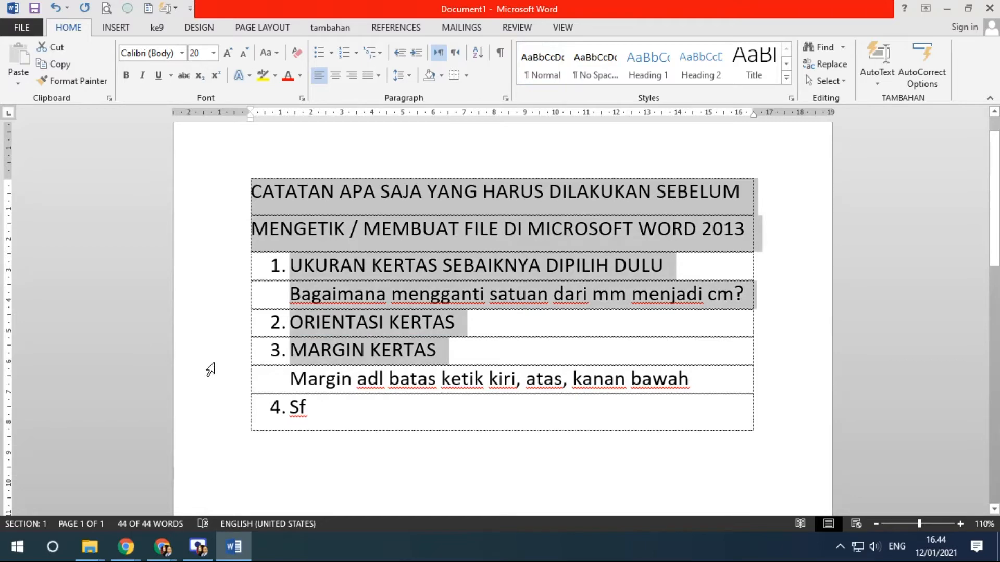
pyautogui.click(350, 411)
pyautogui.moveTo(253, 192); pyautogui.dragTo(275, 367)
pyautogui.click(209, 202)
pyautogui.moveTo(209, 201); pyautogui.dragTo(215, 425)
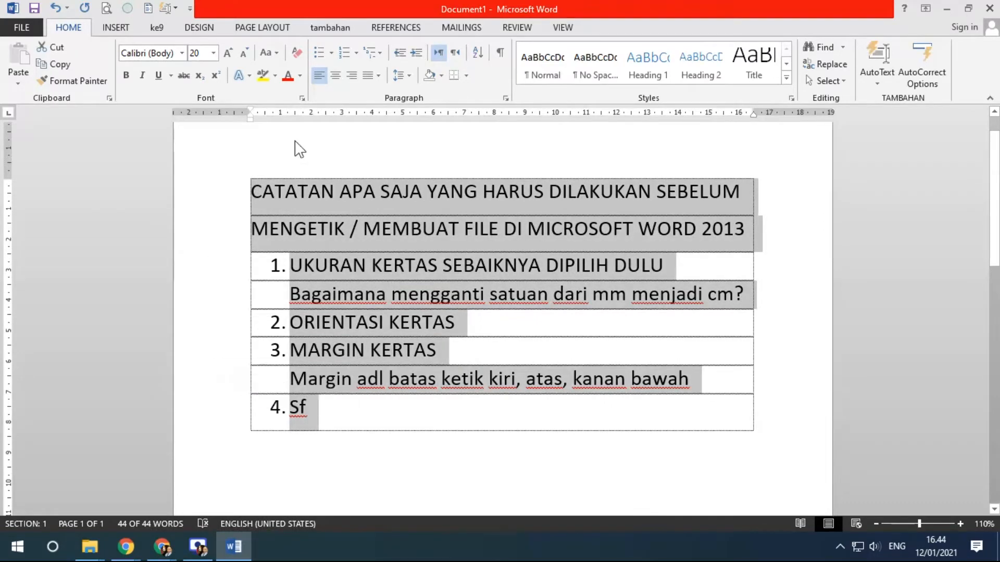
pyautogui.click(411, 77)
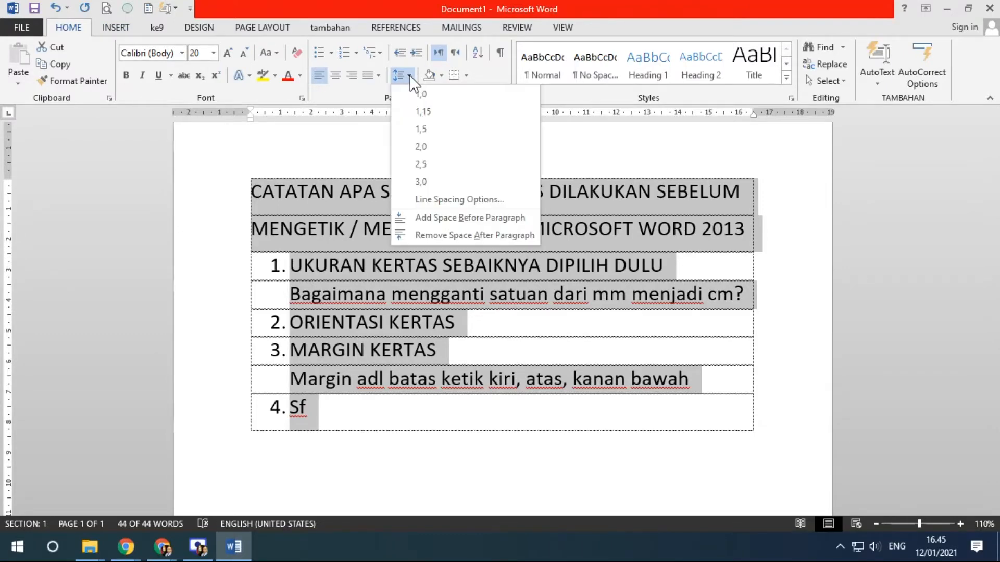
pyautogui.click(417, 94)
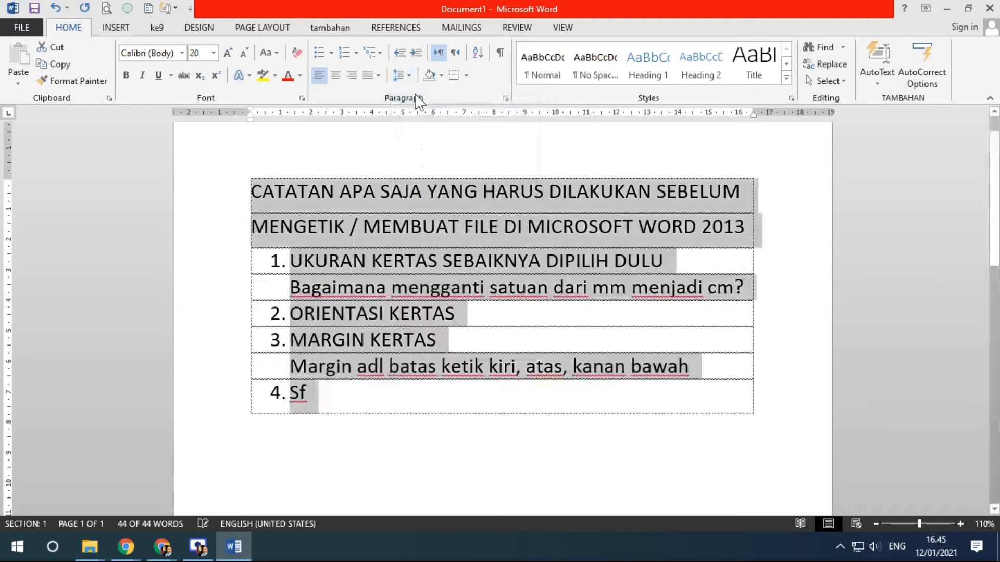
pyautogui.click(402, 75)
pyautogui.click(417, 110)
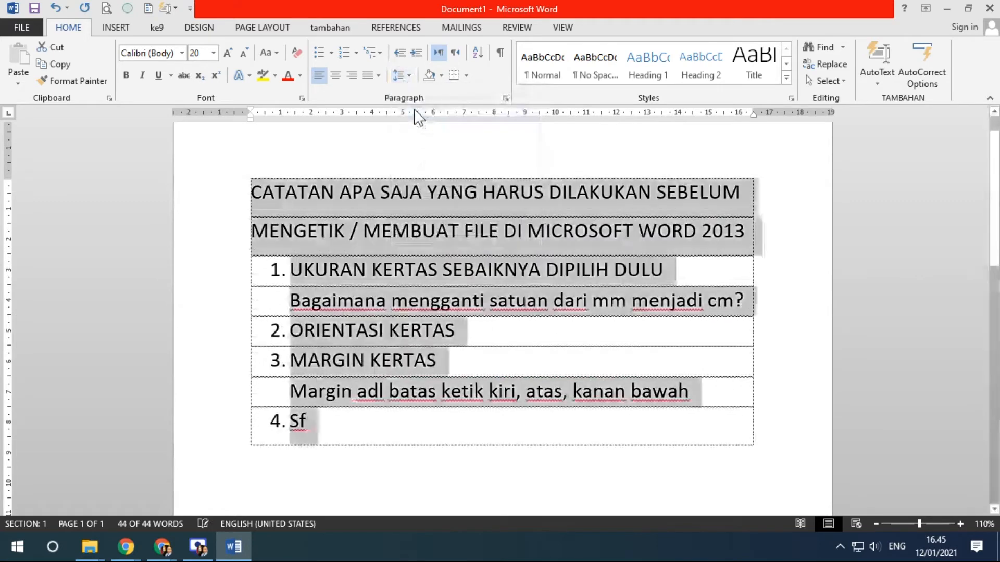
# - Try line spacings of 1,5 and 2,0 on the whole note and compare the gaps between lines
pyautogui.click(409, 76)
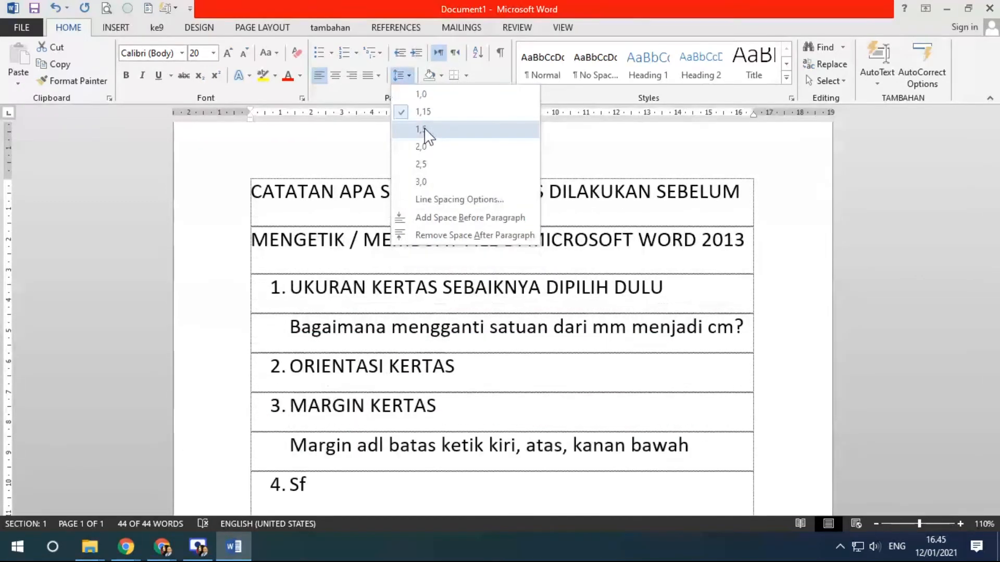
pyautogui.click(425, 133)
pyautogui.scroll(-3, 489, 208)
pyautogui.scroll(2, 417, 216)
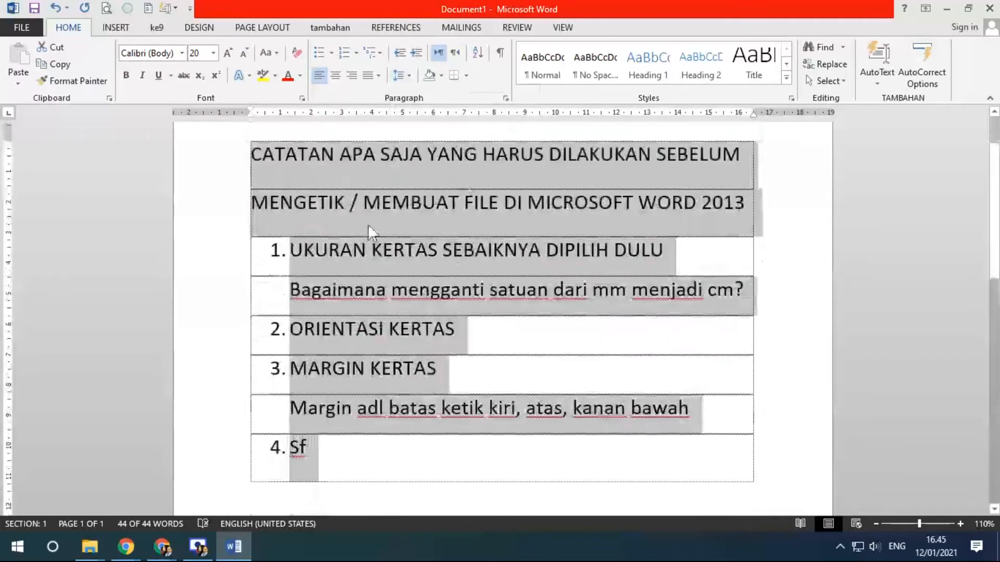
pyautogui.click(404, 76)
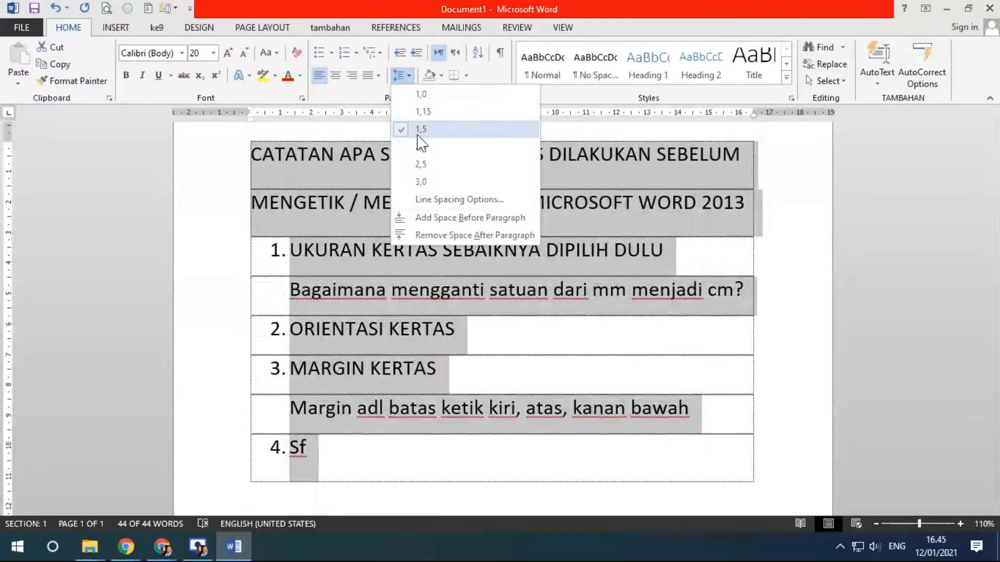
pyautogui.click(421, 147)
pyautogui.scroll(-2, 352, 248)
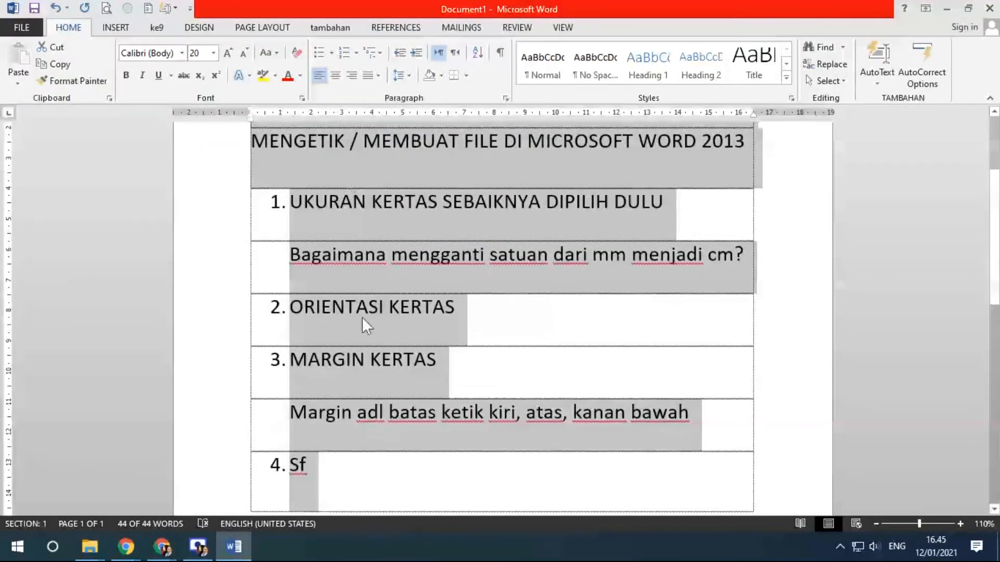
pyautogui.scroll(2, 375, 322)
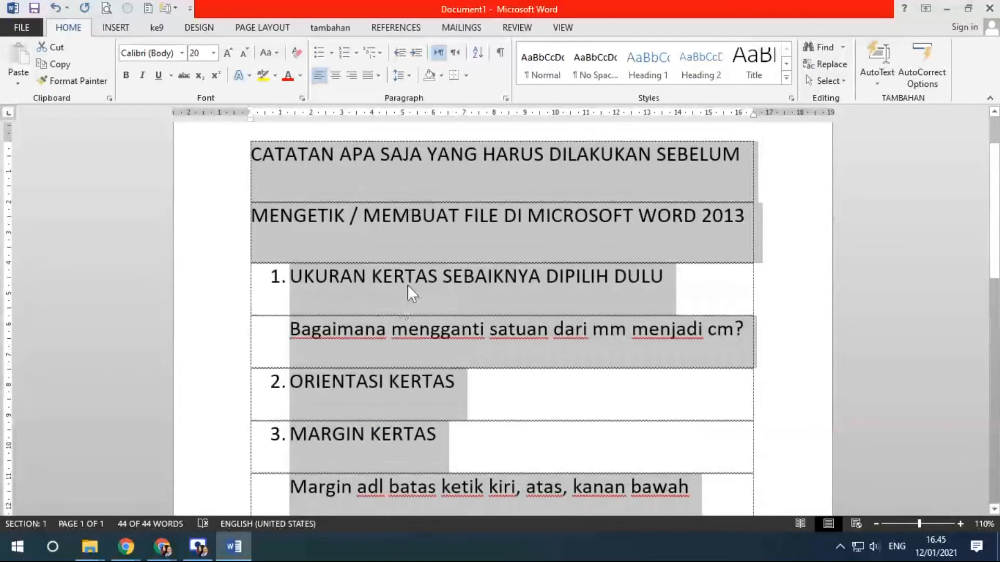
# - Select the title and all list lines and set their line spacing to 1,0
pyautogui.click(466, 301)
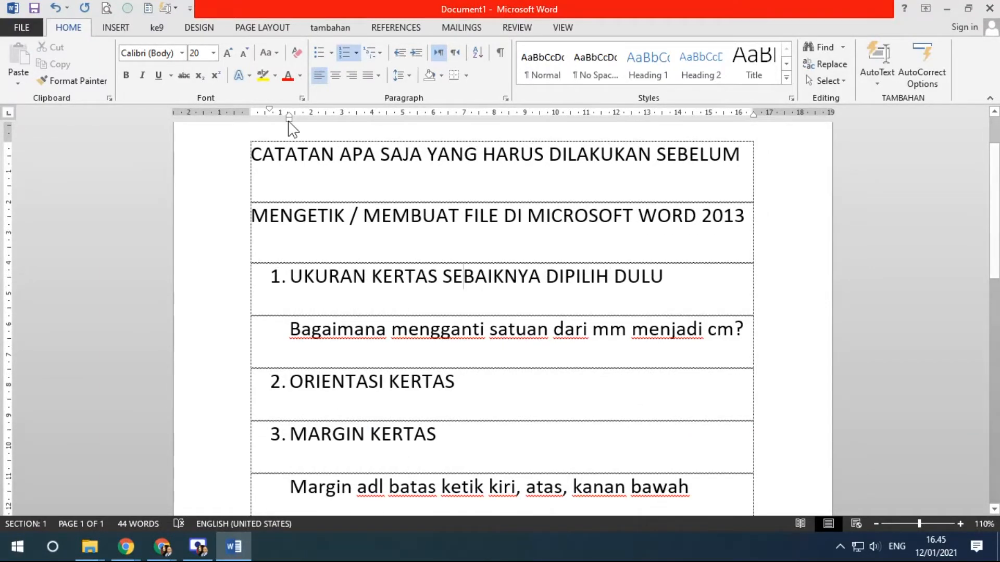
pyautogui.moveTo(212, 156); pyautogui.dragTo(326, 456)
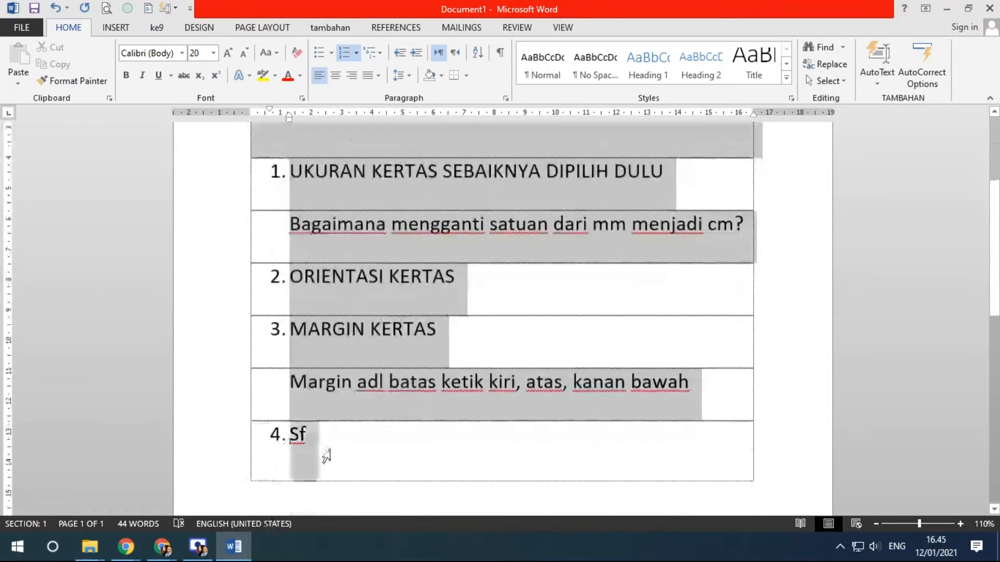
pyautogui.click(409, 81)
pyautogui.click(422, 110)
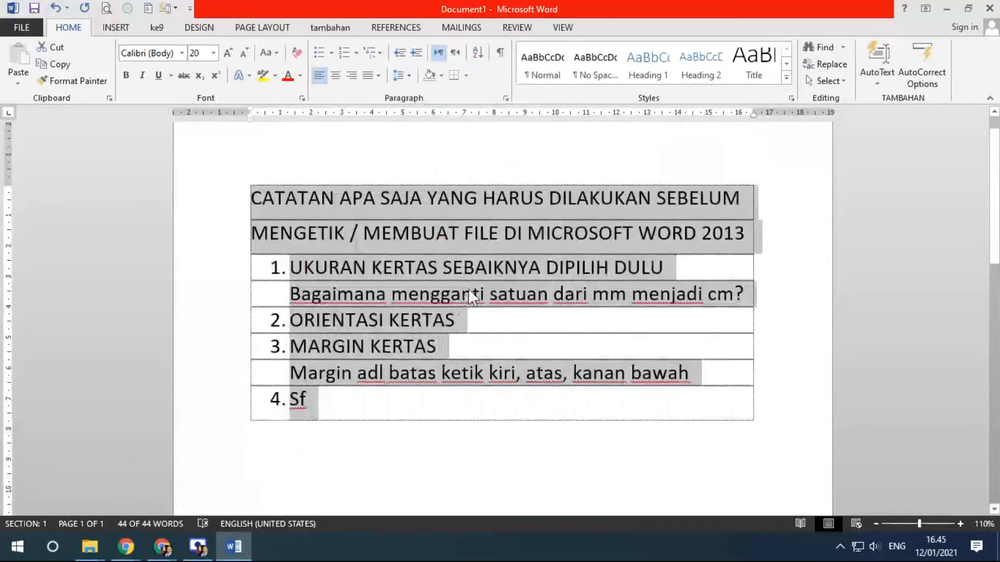
pyautogui.click(540, 315)
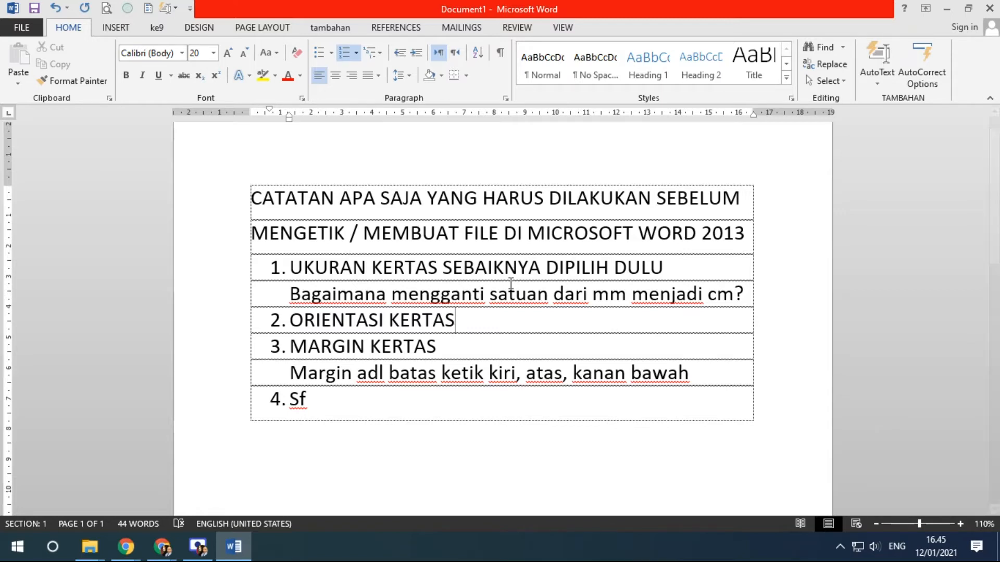
# - Turn off the display of text boundaries in Word's advanced options
pyautogui.click(189, 8)
pyautogui.click(248, 237)
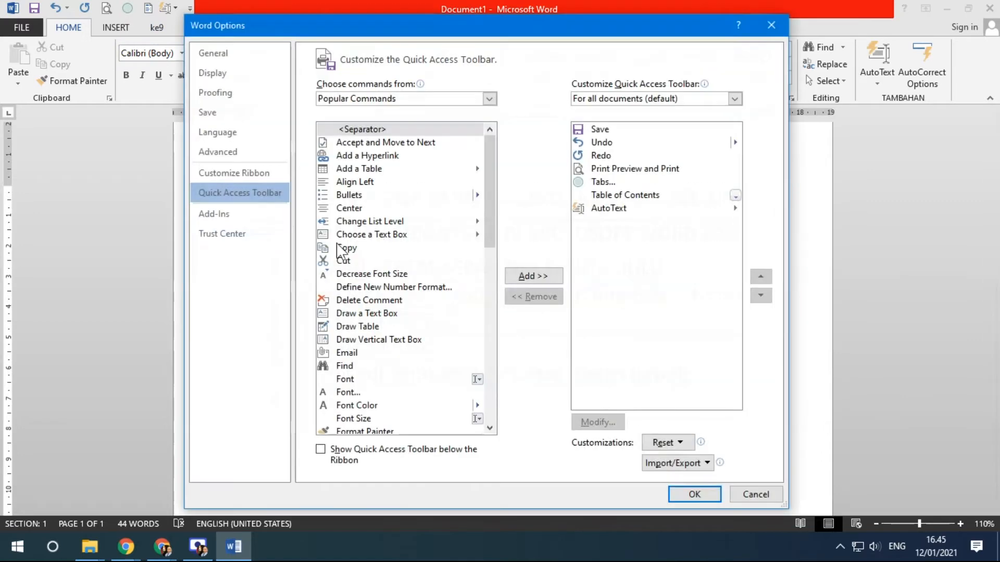
pyautogui.click(246, 154)
pyautogui.scroll(-15, 560, 310)
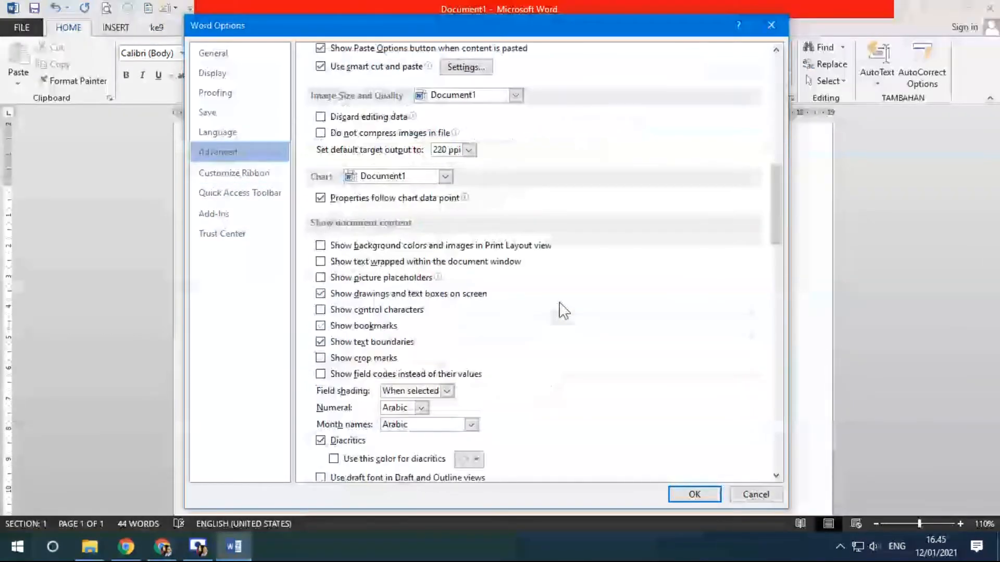
pyautogui.click(320, 342)
pyautogui.click(695, 496)
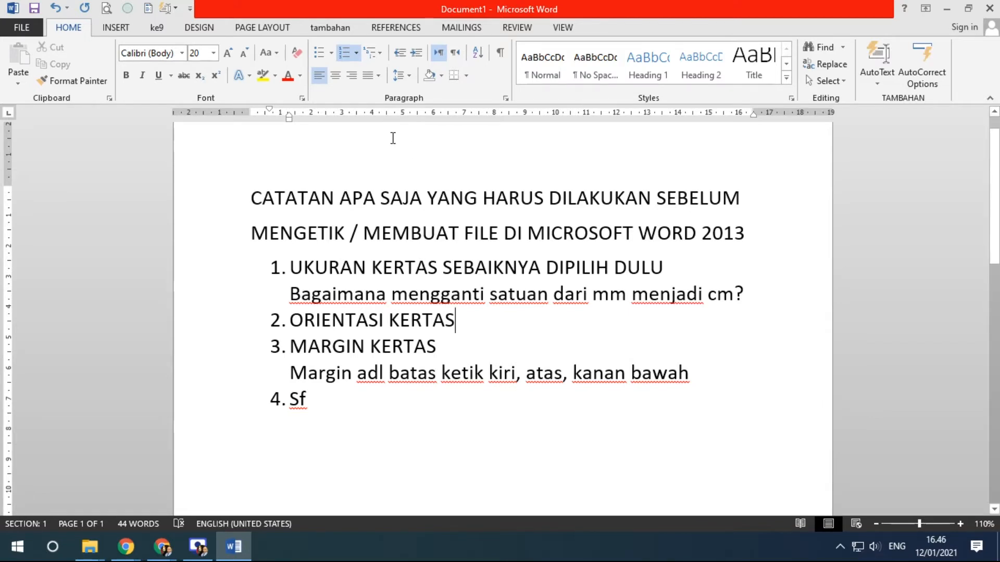
# - Turn the text boundaries display back on in Word's advanced options
pyautogui.click(190, 7)
pyautogui.click(214, 223)
pyautogui.click(229, 150)
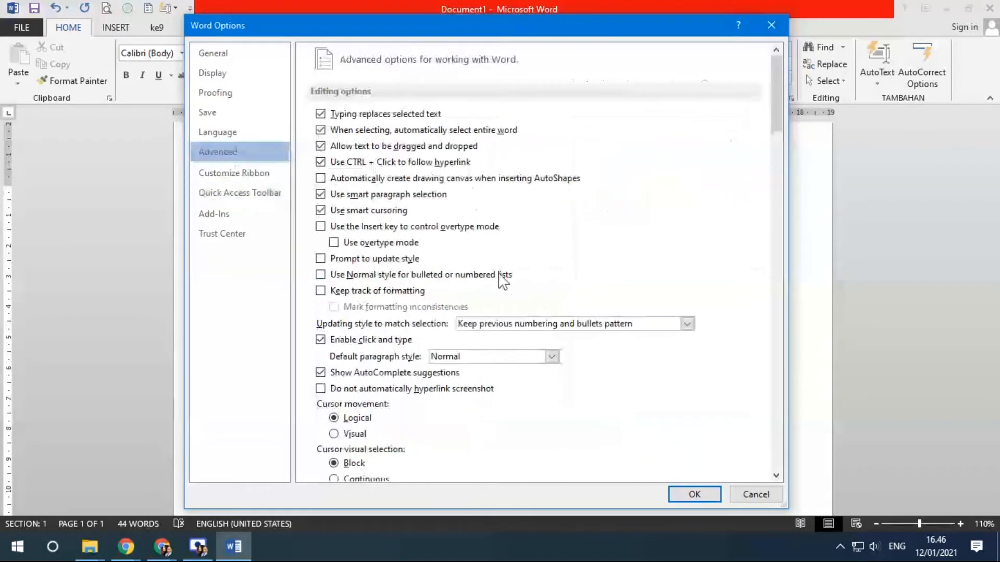
pyautogui.scroll(-3, 504, 281)
pyautogui.scroll(-10, 505, 281)
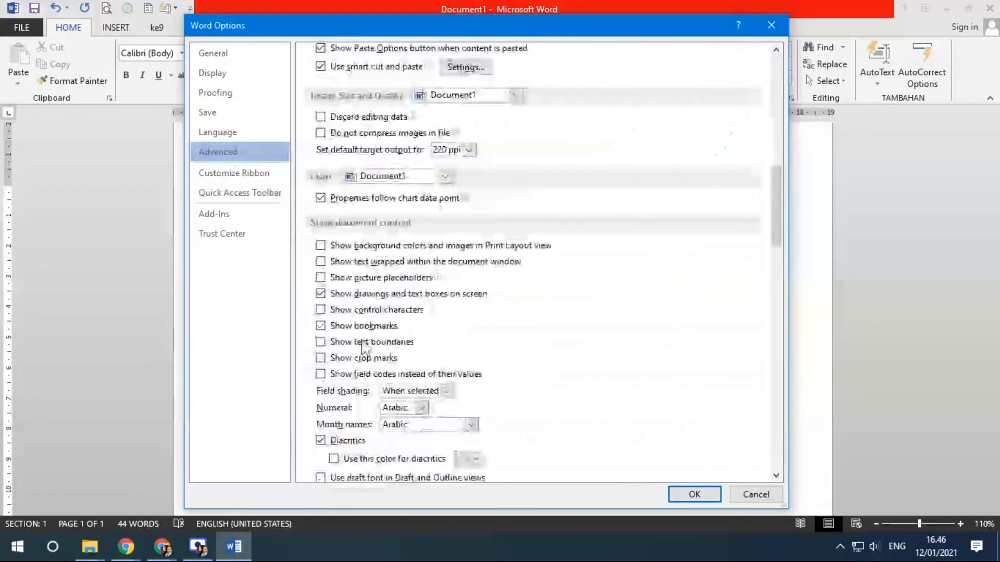
pyautogui.click(359, 342)
pyautogui.click(683, 492)
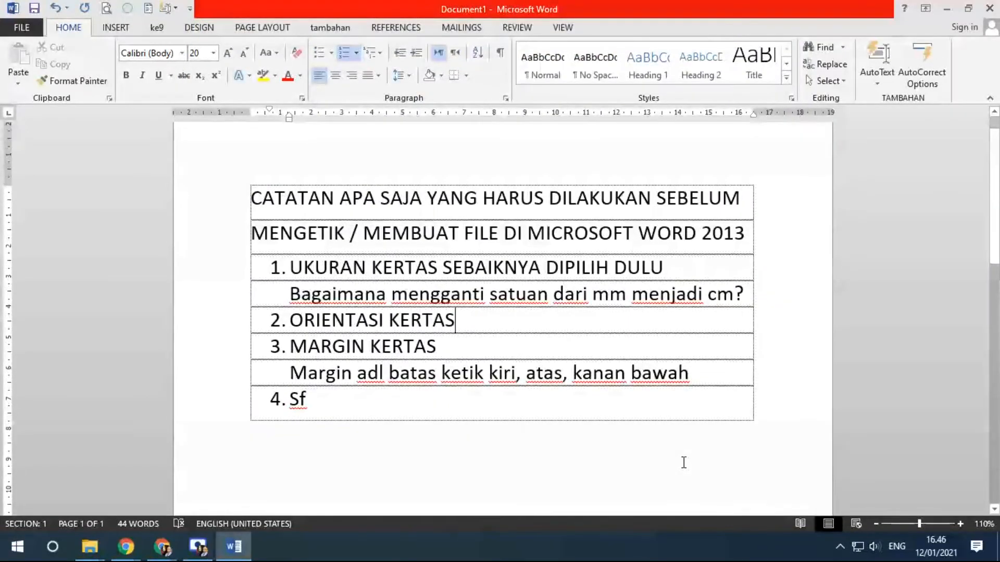
# - In the custom page margin settings, set the top margin to 4 cm and the bottom margin to 3 cm
pyautogui.click(267, 27)
pyautogui.click(18, 80)
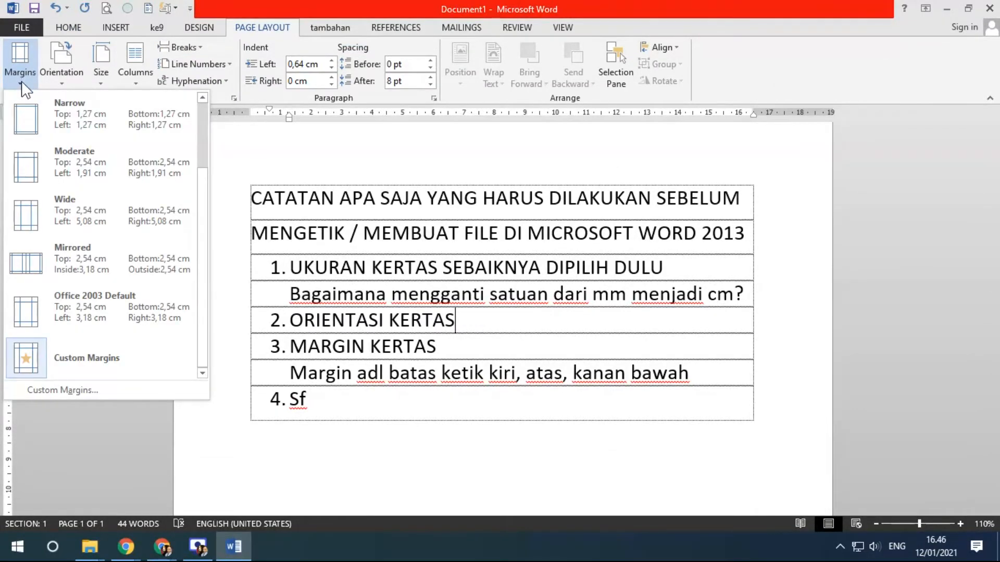
pyautogui.click(281, 27)
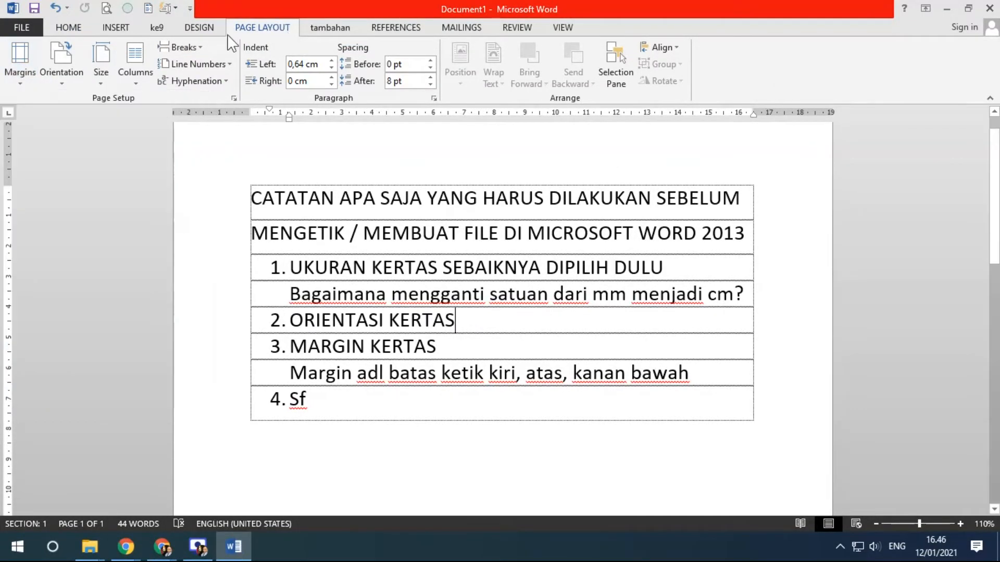
pyautogui.click(26, 75)
pyautogui.click(119, 388)
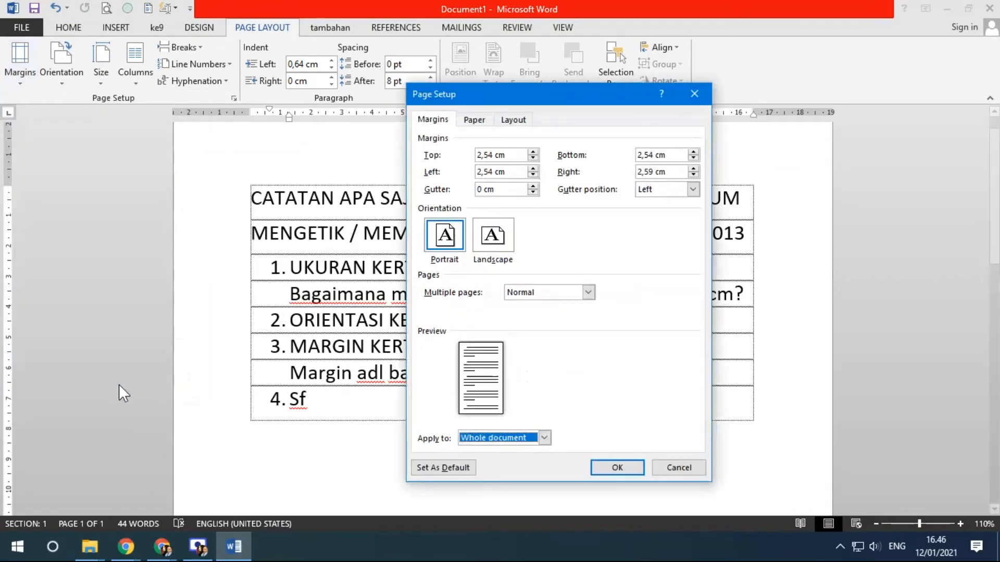
pyautogui.moveTo(538, 87); pyautogui.dragTo(655, 70)
pyautogui.moveTo(640, 132); pyautogui.dragTo(596, 132)
pyautogui.moveTo(641, 72); pyautogui.dragTo(559, 126)
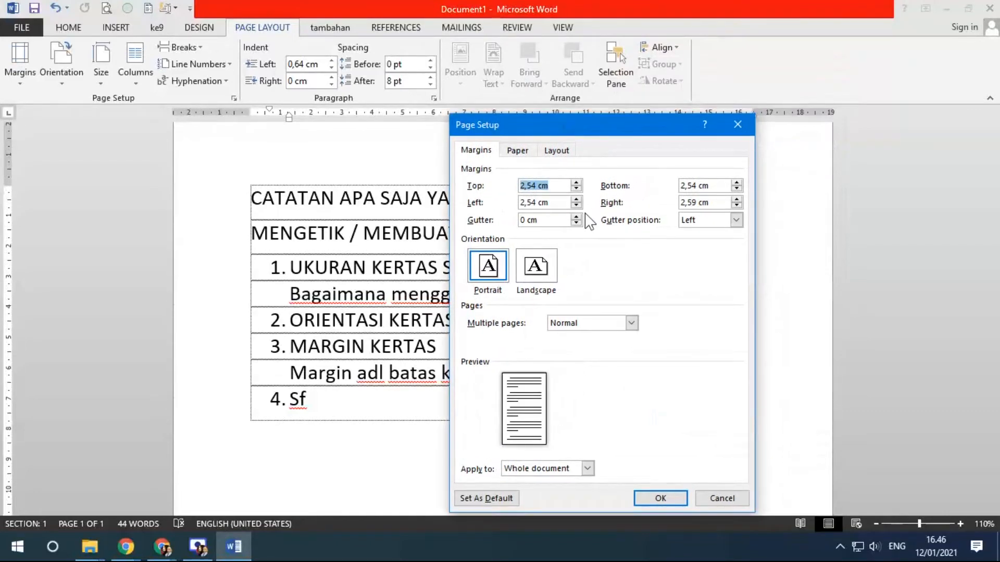
pyautogui.write('4')
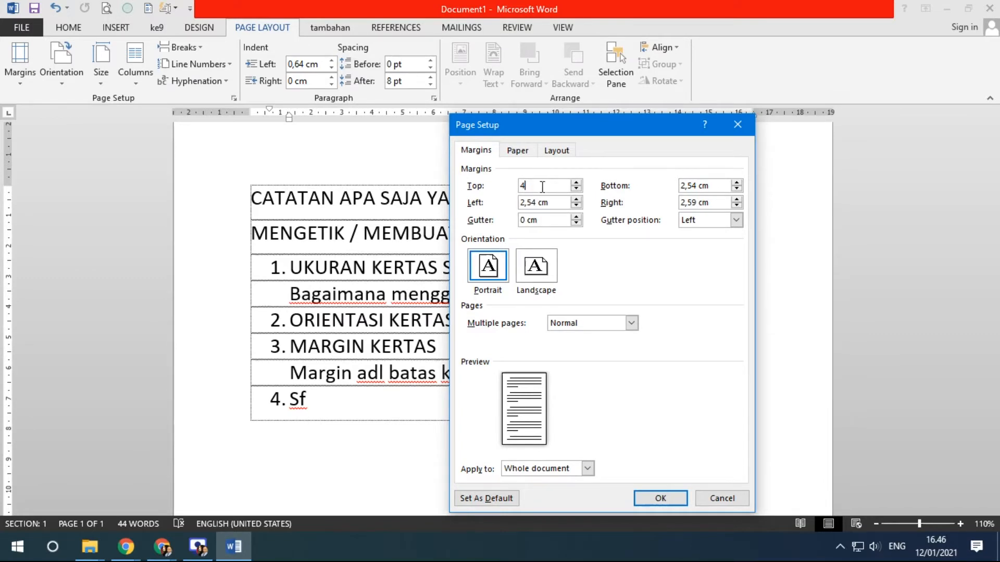
pyautogui.moveTo(698, 187); pyautogui.dragTo(679, 188)
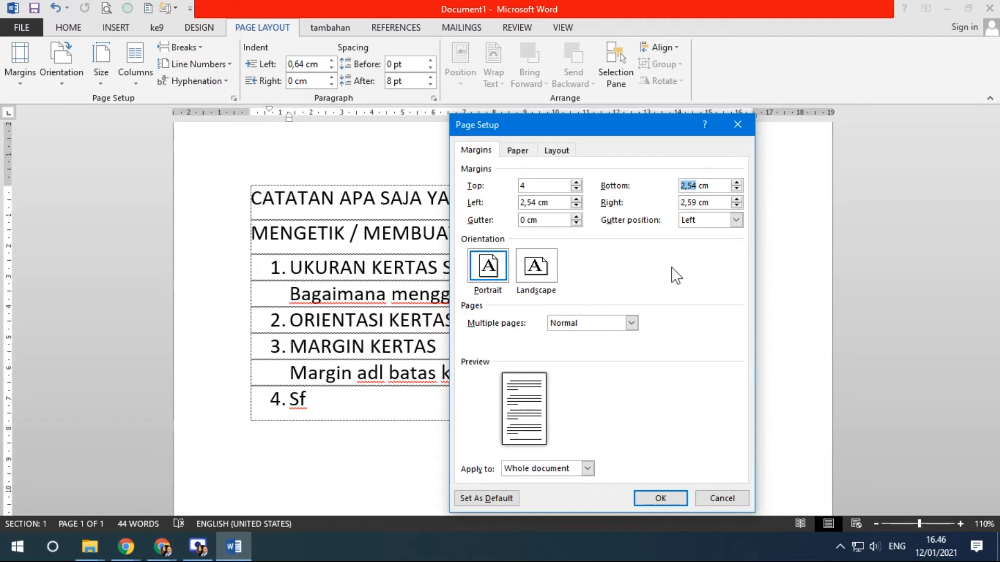
pyautogui.write('3')
# - Set the left margin to 4 cm and the right margin to 3 cm, and apply the margins to the whole document
pyautogui.moveTo(535, 202); pyautogui.dragTo(520, 203)
pyautogui.write('4')
pyautogui.moveTo(698, 202); pyautogui.dragTo(681, 202)
pyautogui.write('3')
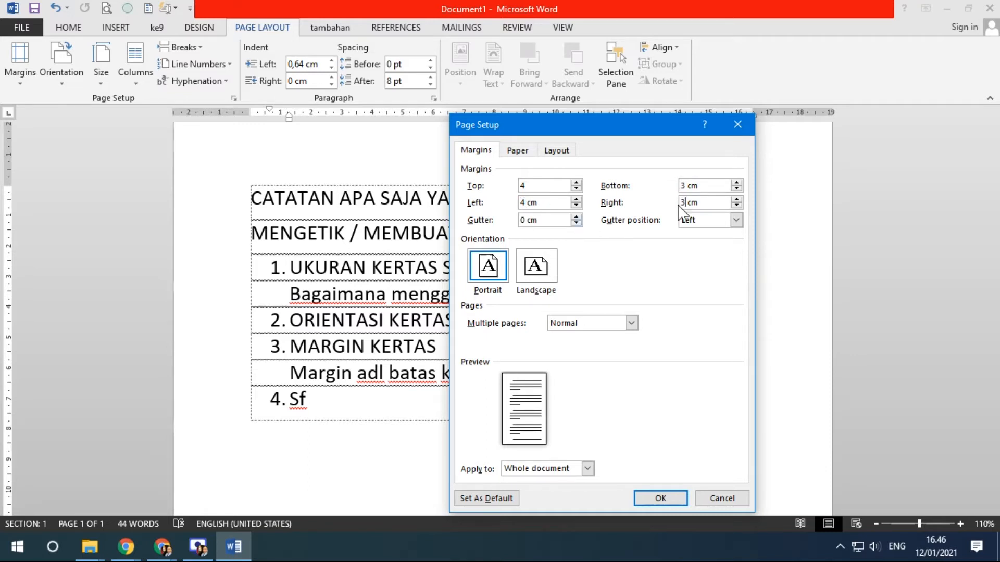
pyautogui.moveTo(529, 204); pyautogui.dragTo(546, 204)
pyautogui.click(533, 186)
pyautogui.click(660, 498)
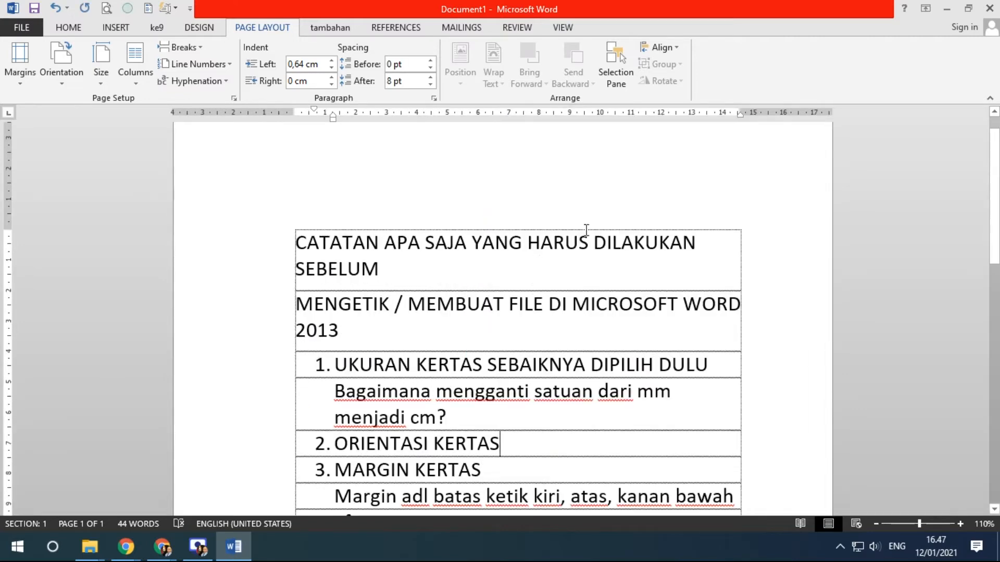
# - Zoom out to 90% and examine the page's top and bottom margins against the vertical ruler
pyautogui.scroll(-2, 587, 230)
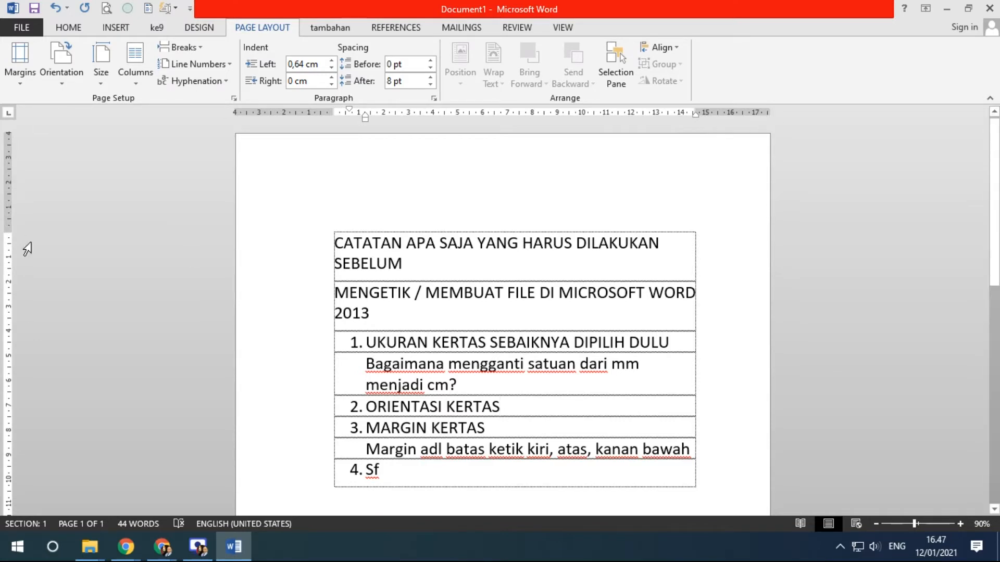
pyautogui.moveTo(7, 232); pyautogui.dragTo(7, 233)
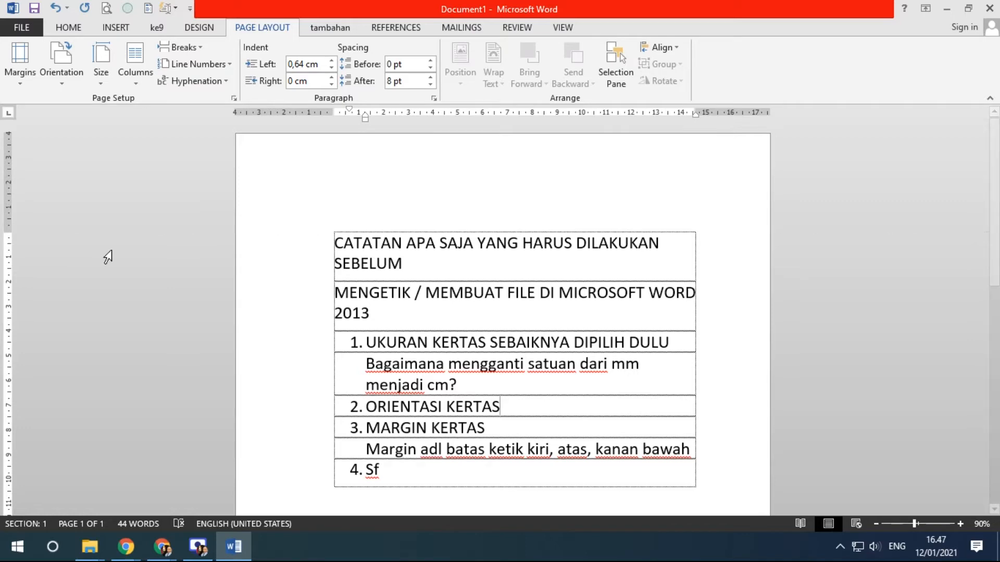
pyautogui.scroll(-10, 193, 270)
pyautogui.moveTo(10, 430); pyautogui.dragTo(10, 431)
pyautogui.scroll(10, 386, 371)
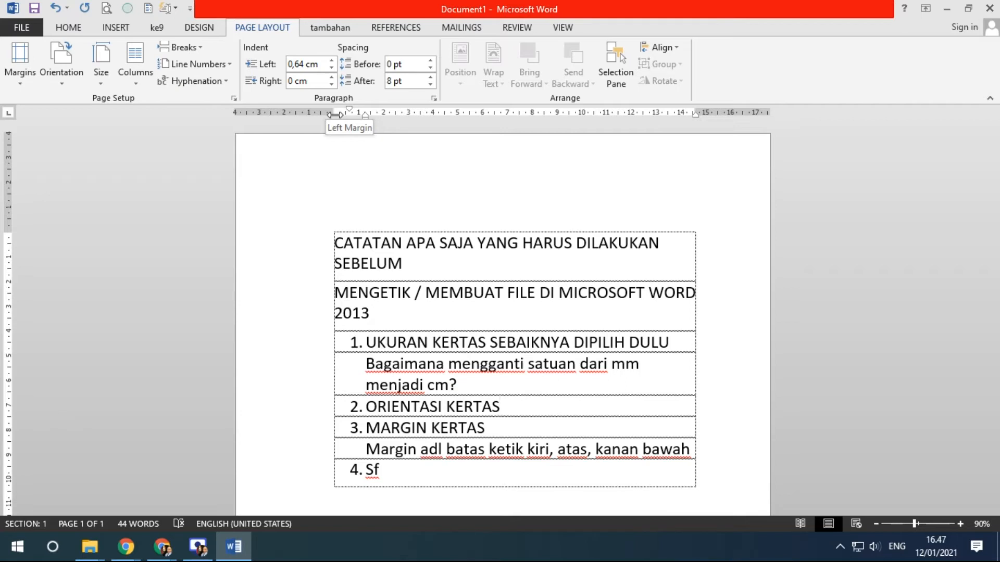
# - Try adjusting the left margin freehand on the horizontal ruler in both directions, ending at about 5,06 cm
pyautogui.moveTo(335, 114)
pyautogui.mouseDown()
pyautogui.moveTo(363, 120)
pyautogui.moveTo(315, 125)
pyautogui.moveTo(356, 128)
pyautogui.moveTo(344, 128)
pyautogui.mouseUp()
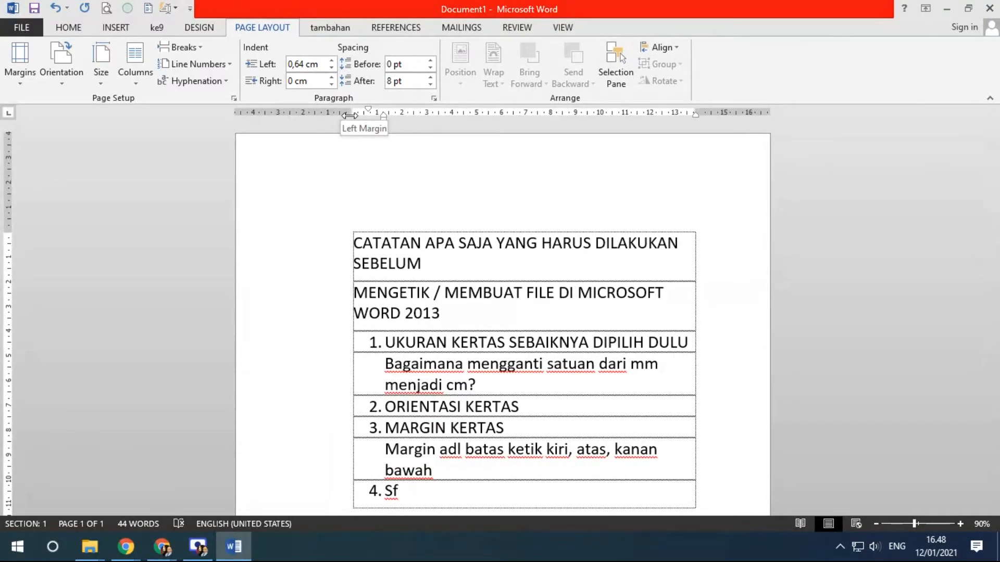
pyautogui.moveTo(349, 115)
pyautogui.mouseDown()
pyautogui.moveTo(409, 115)
pyautogui.moveTo(267, 121)
pyautogui.mouseUp()
pyautogui.moveTo(274, 121); pyautogui.dragTo(311, 120)
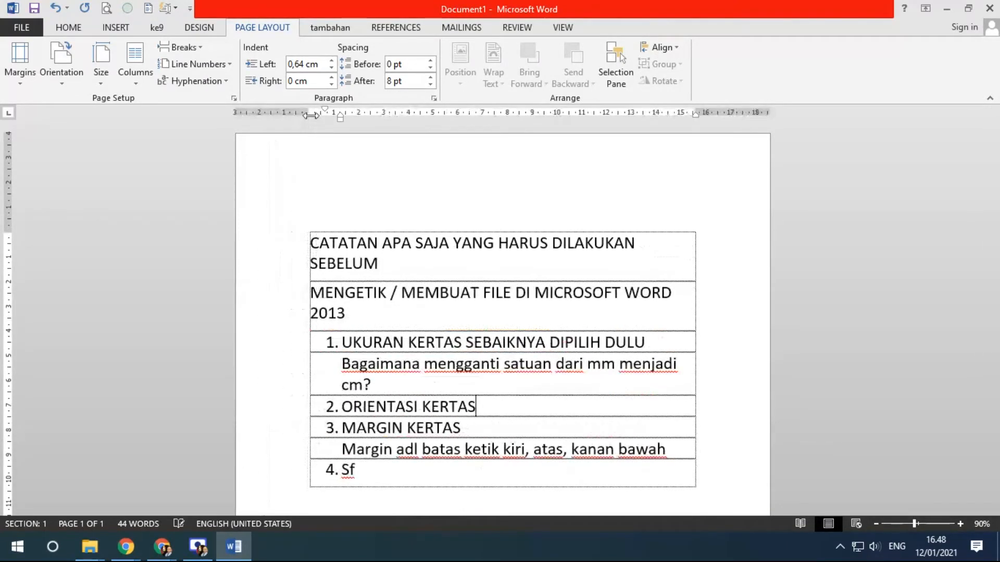
pyautogui.moveTo(311, 115); pyautogui.dragTo(361, 128)
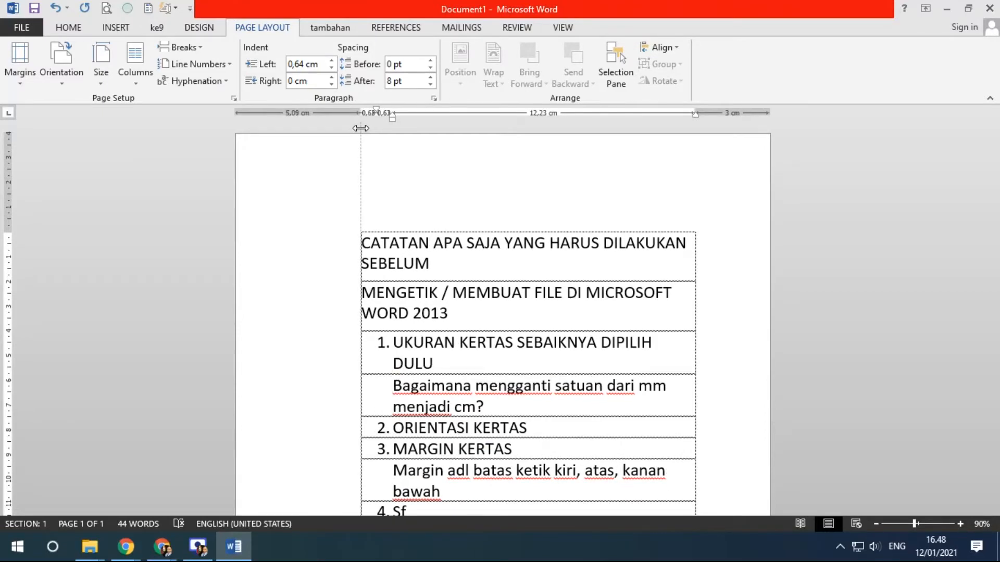
pyautogui.moveTo(360, 128); pyautogui.dragTo(360, 128)
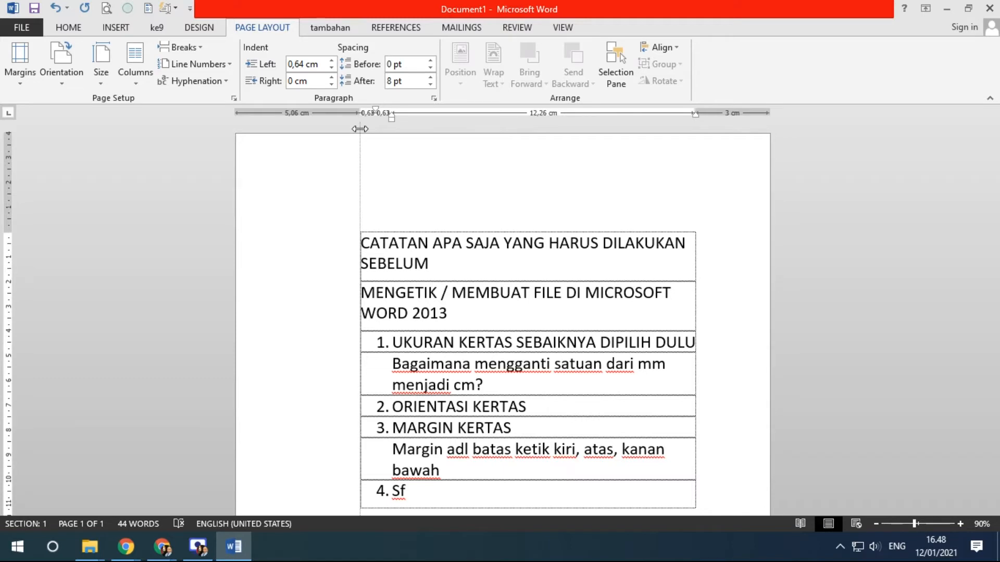
pyautogui.moveTo(360, 129); pyautogui.dragTo(360, 128)
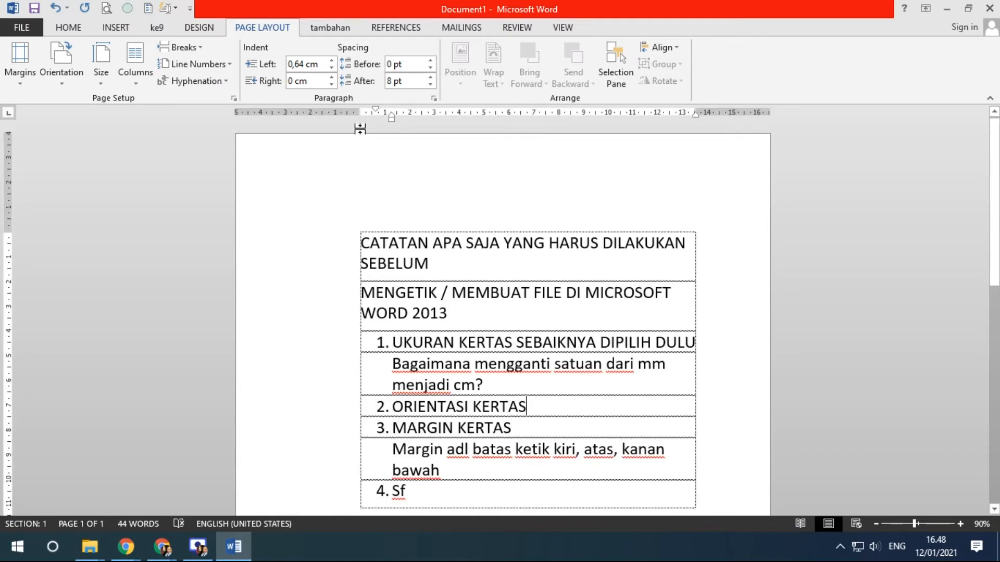
# - Set the left margin to exactly 5 cm in the custom margin settings
pyautogui.click(19, 68)
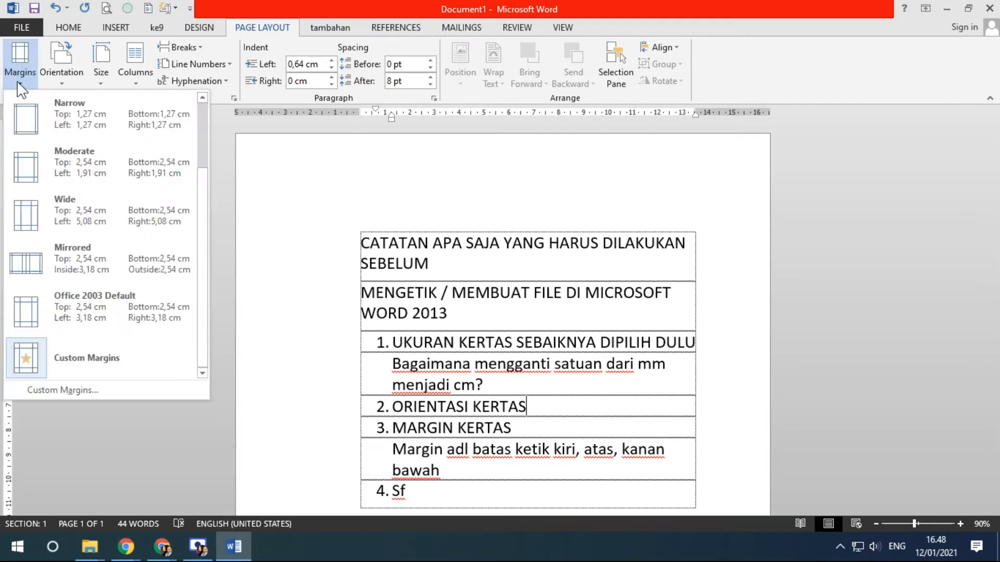
pyautogui.click(139, 391)
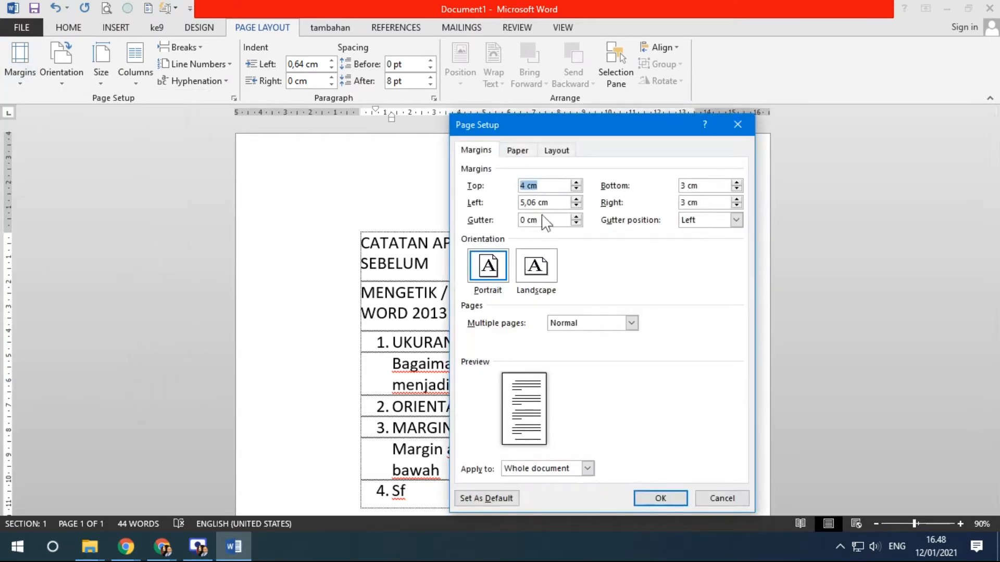
pyautogui.moveTo(536, 203); pyautogui.dragTo(500, 206)
pyautogui.write('5')
pyautogui.click(648, 495)
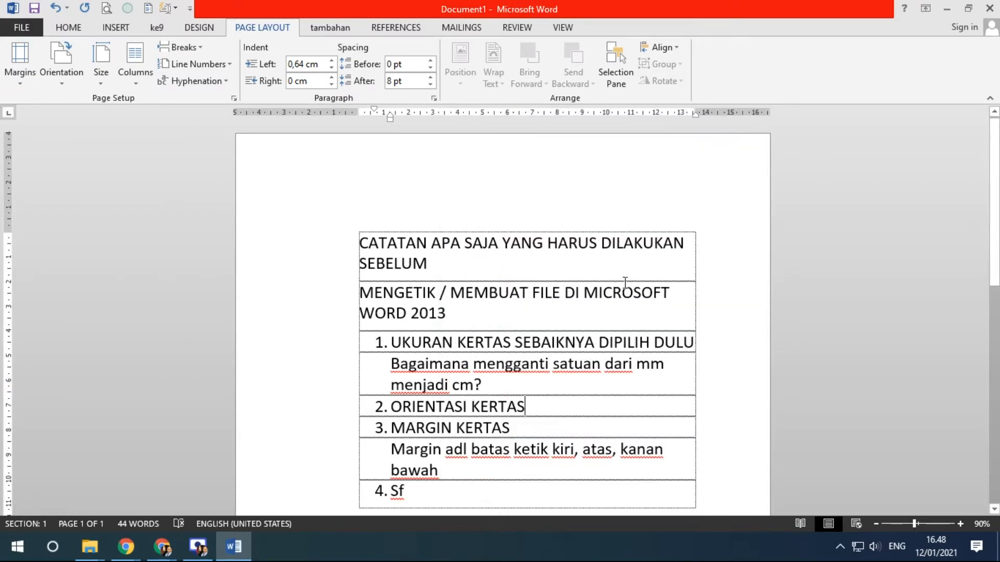
# - Switch to the Google Classroom assignment in Chrome and examine the spacing and layout of the exercise page latihan word-page-002.jpg
pyautogui.scroll(-3, 517, 313)
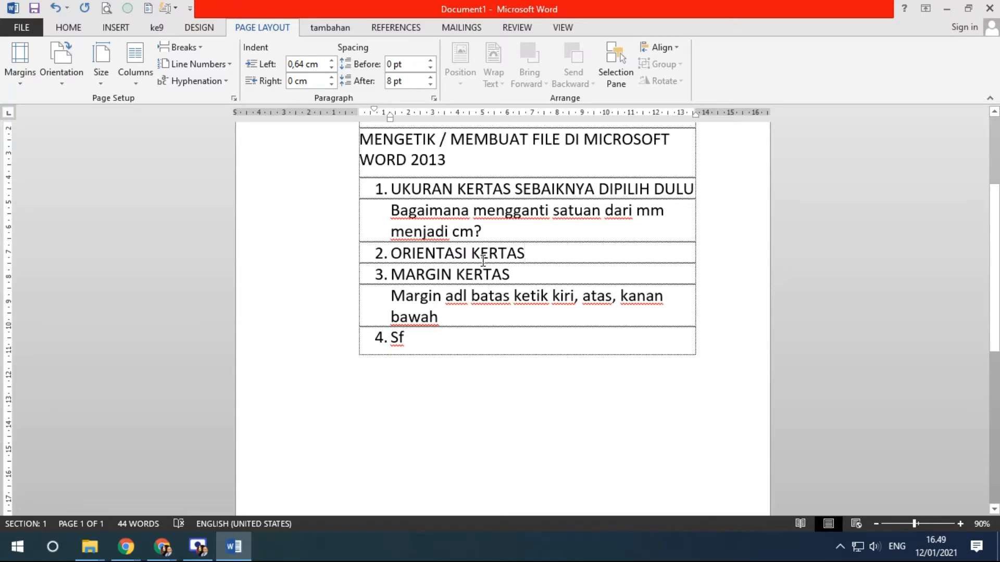
pyautogui.moveTo(162, 547)
pyautogui.click(83, 476)
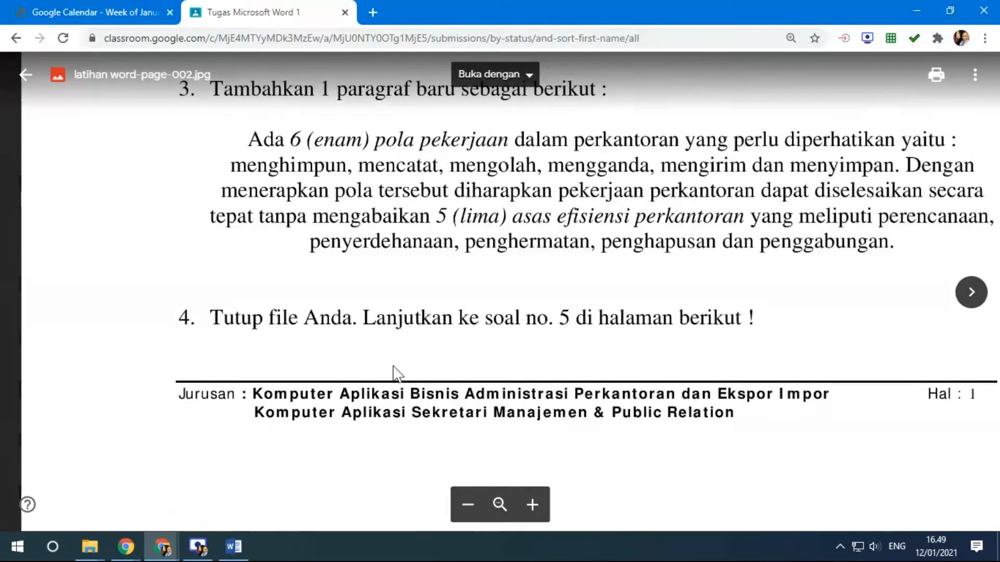
pyautogui.hotkey('ctrl', '-')
pyautogui.hotkey('ctrl', '-')
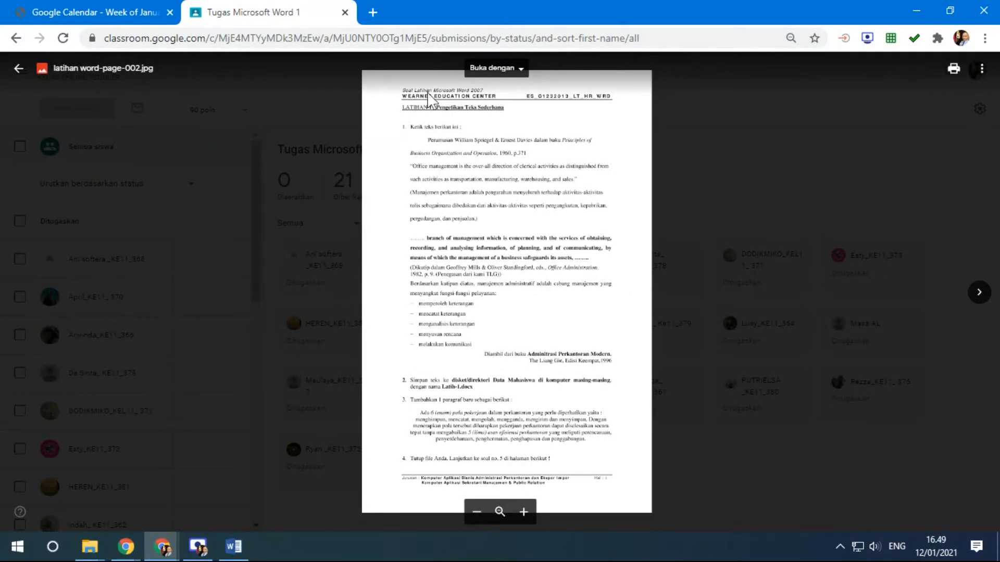
pyautogui.scroll(3, 563, 223)
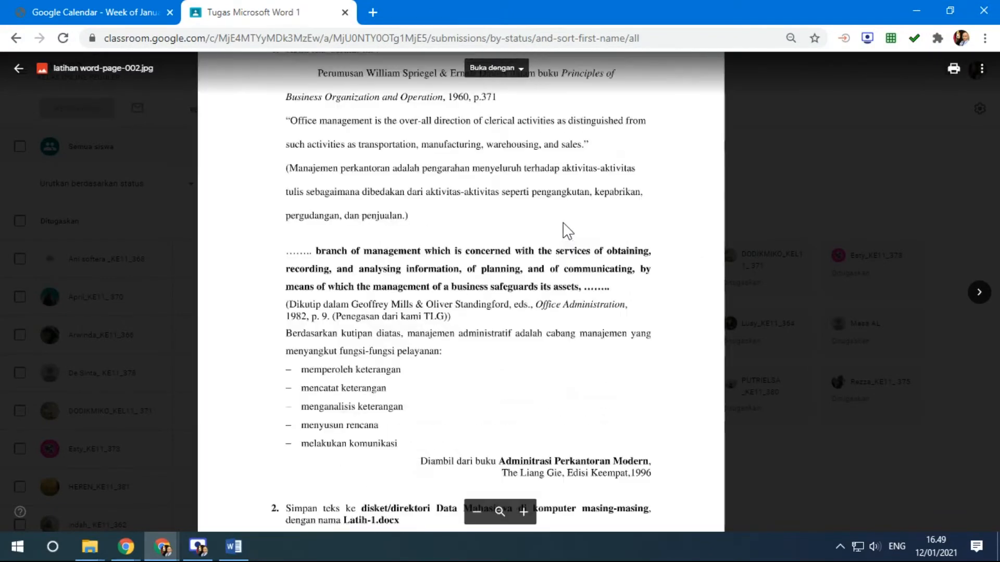
pyautogui.scroll(1, 429, 195)
pyautogui.moveTo(413, 191); pyautogui.dragTo(427, 390)
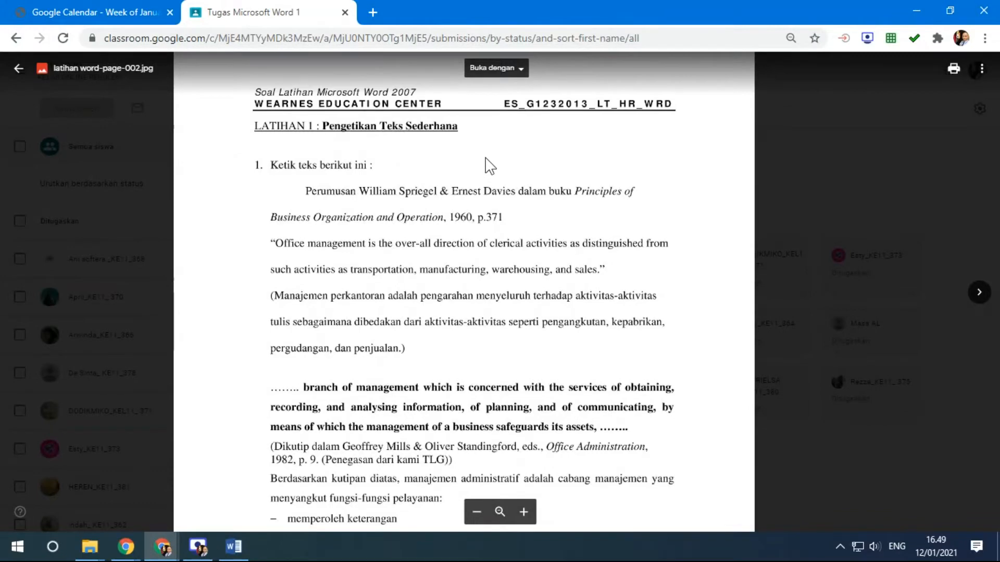
pyautogui.scroll(-3, 536, 333)
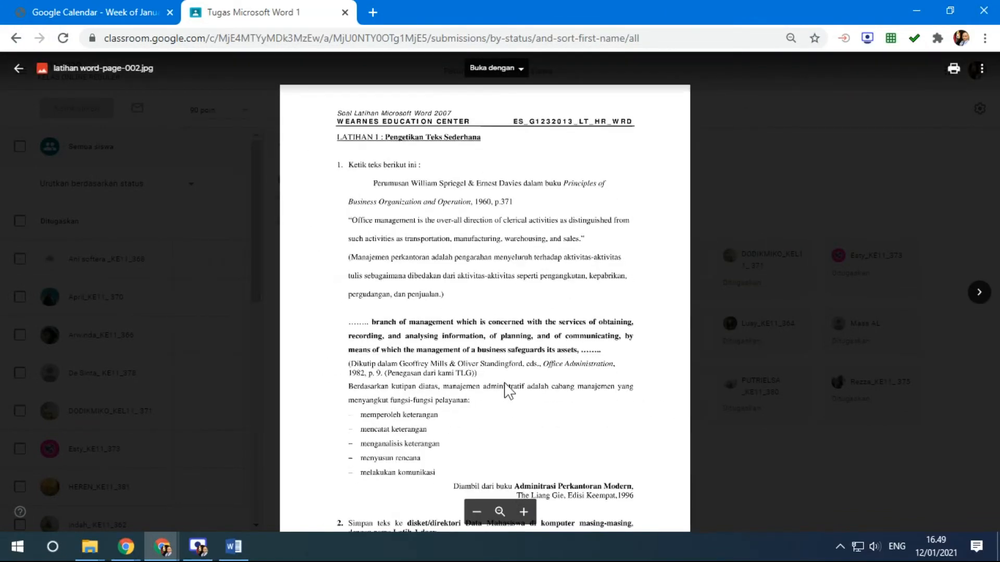
pyautogui.scroll(-3, 508, 390)
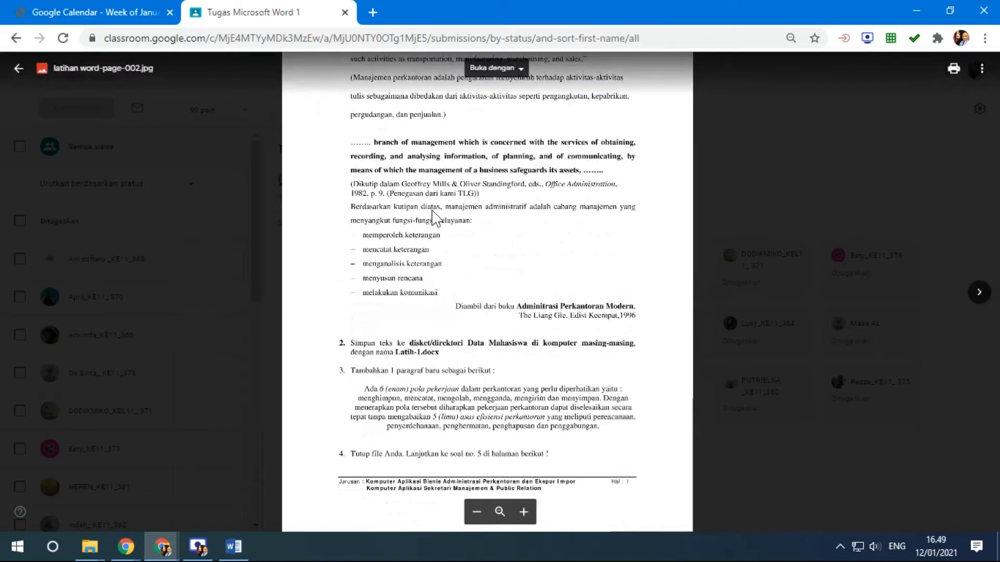
# - Switch back to Word and replace the placeholder text of list item 4 with "SPASI BARIS DAN PARAGRAF"
pyautogui.click(233, 546)
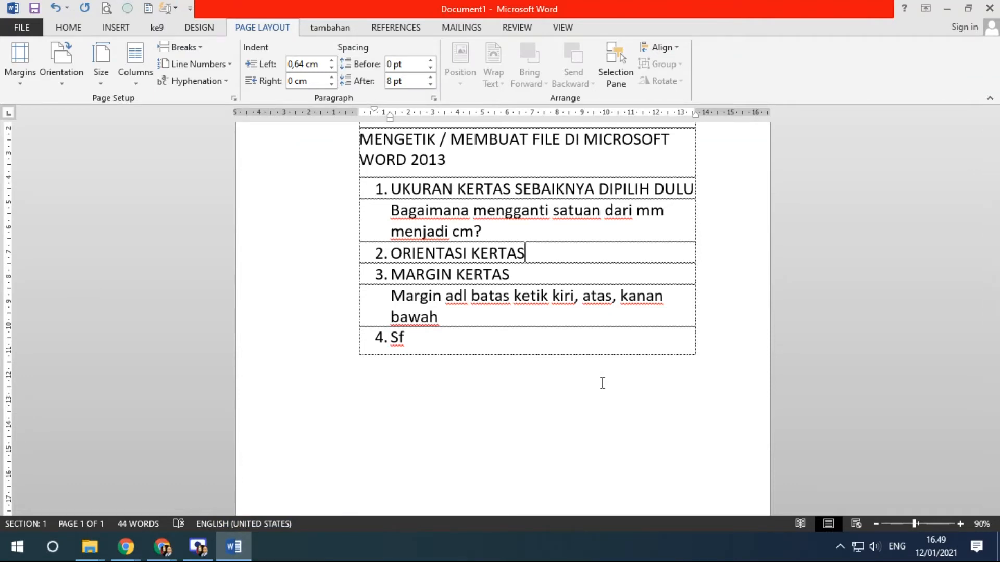
pyautogui.scroll(3, 554, 329)
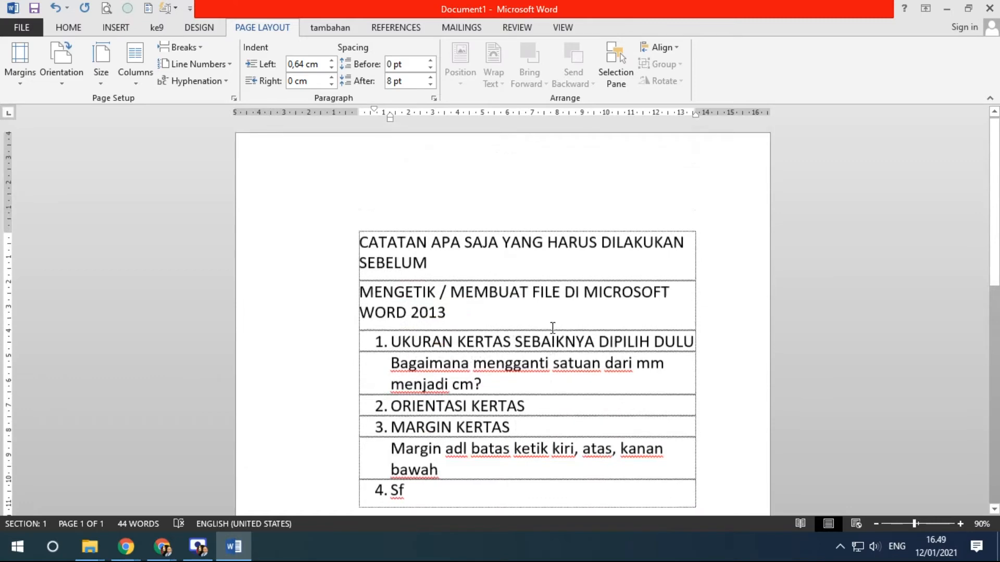
pyautogui.scroll(-1, 554, 327)
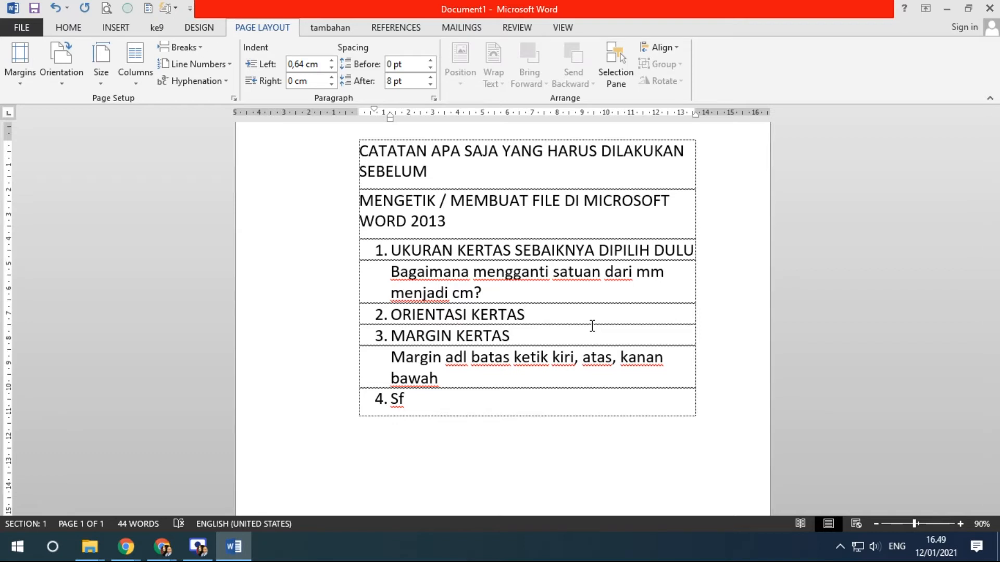
pyautogui.click(490, 394)
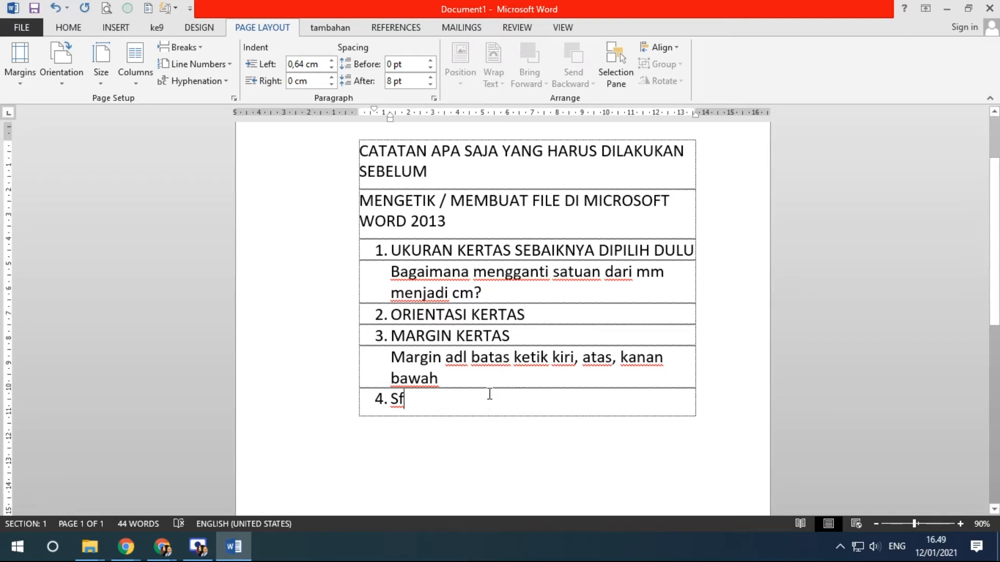
pyautogui.press('BackSpace')
pyautogui.press('BackSpace')
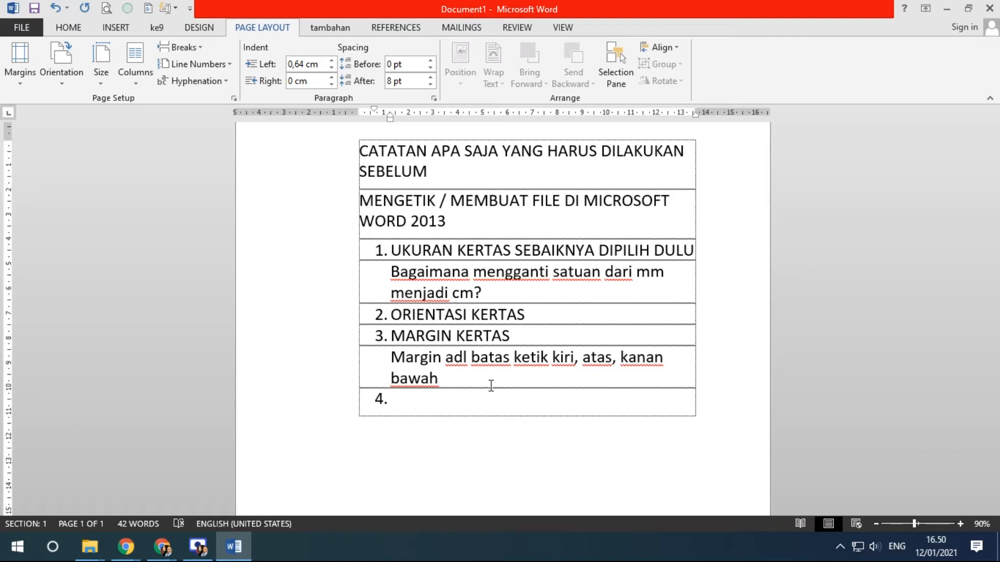
pyautogui.click(75, 29)
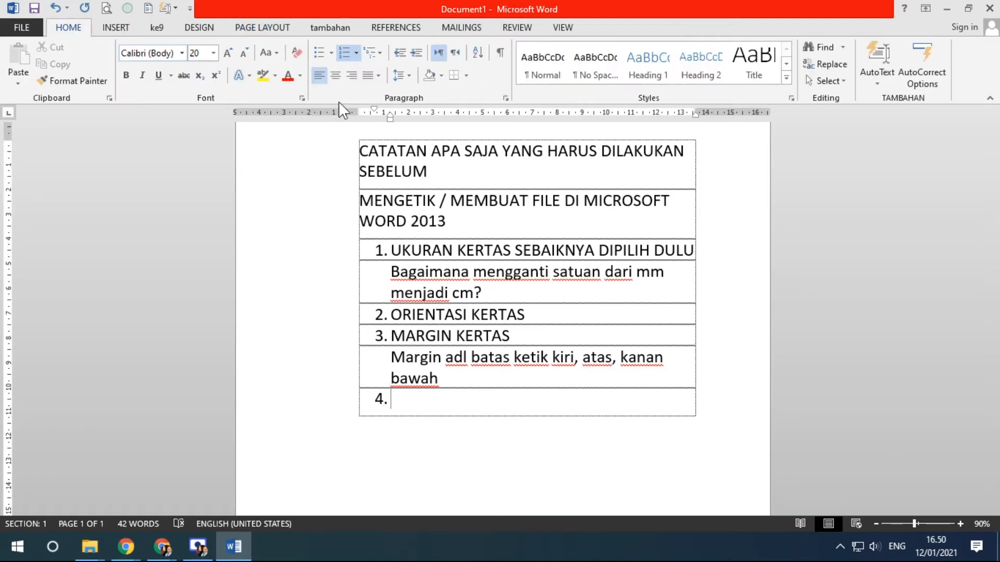
pyautogui.click(402, 76)
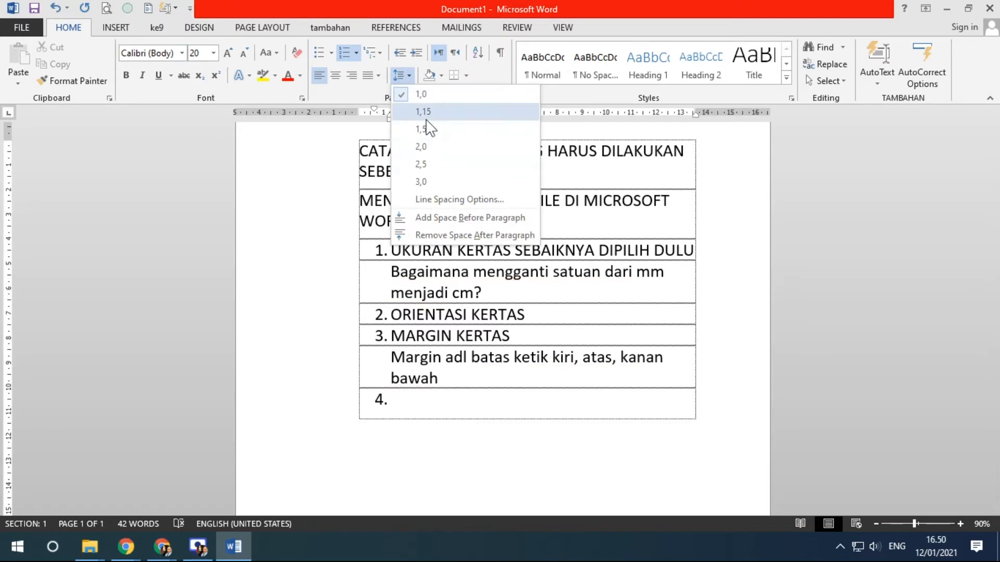
pyautogui.click(431, 401)
pyautogui.write('SPASI BARIS DAN PARAGRAF')
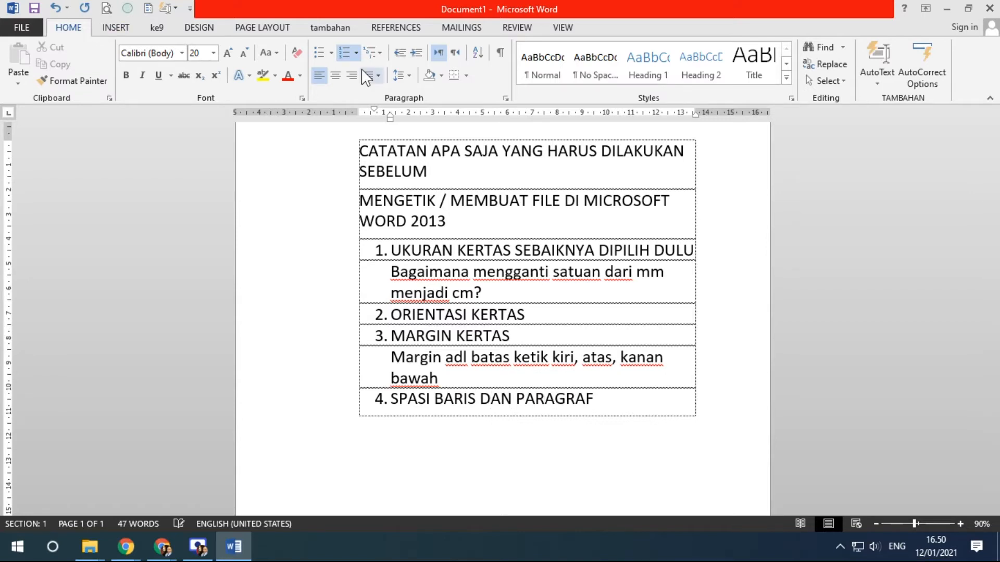
# - Examine the line spacing choices and the detailed paragraph spacing settings for list item 4
pyautogui.click(410, 77)
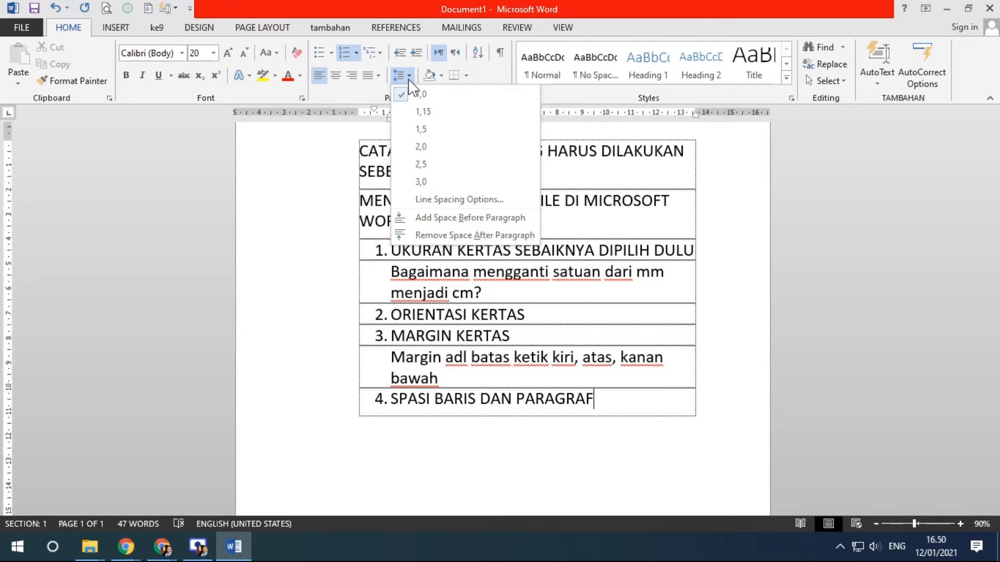
pyautogui.click(444, 200)
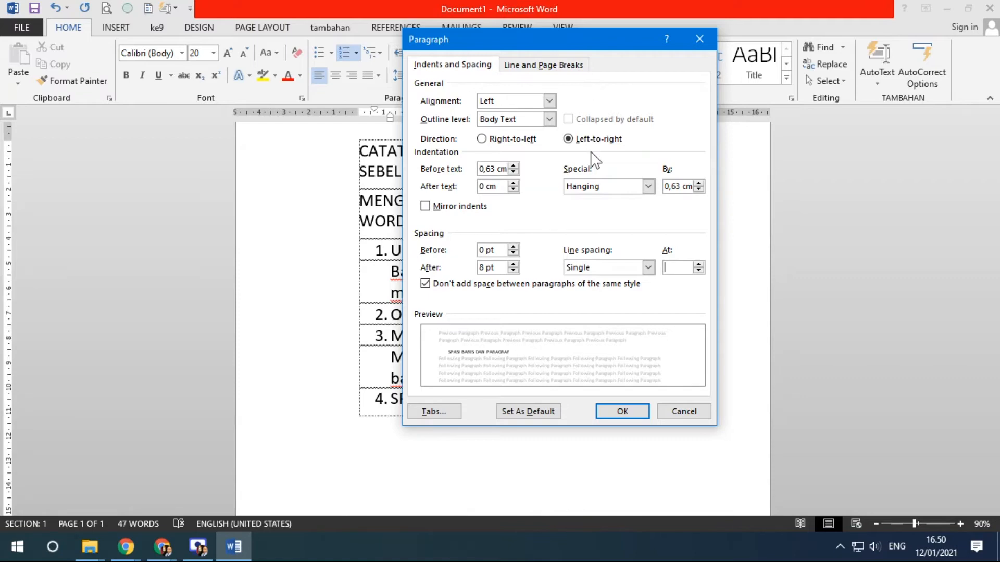
pyautogui.click(692, 411)
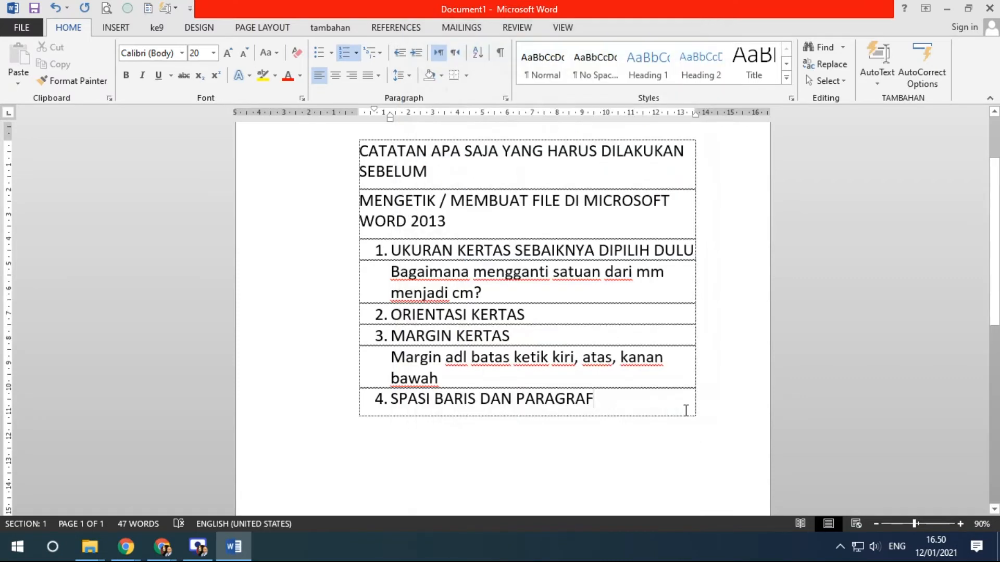
pyautogui.click(409, 80)
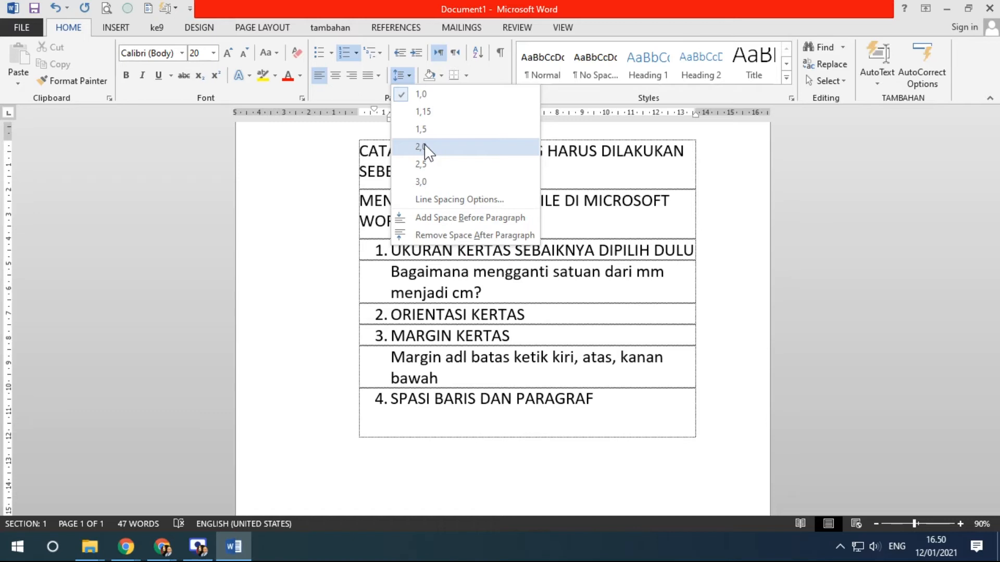
# - Start an unnumbered line beneath list item 4 with the word "Catatan", leaving an empty numbered item below it
pyautogui.click(594, 402)
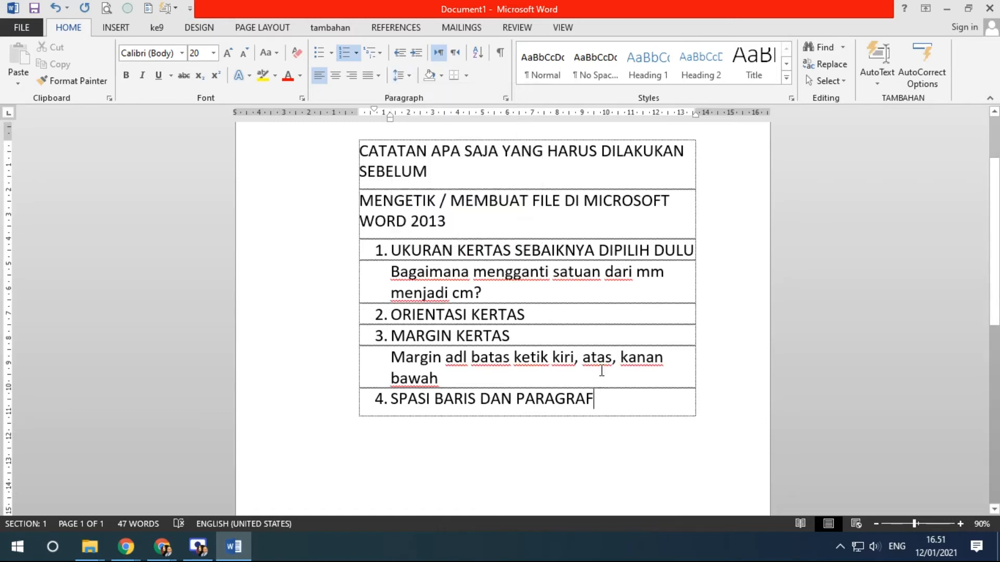
pyautogui.press('Return')
pyautogui.write('D')
pyautogui.press('Return')
pyautogui.press('Left')
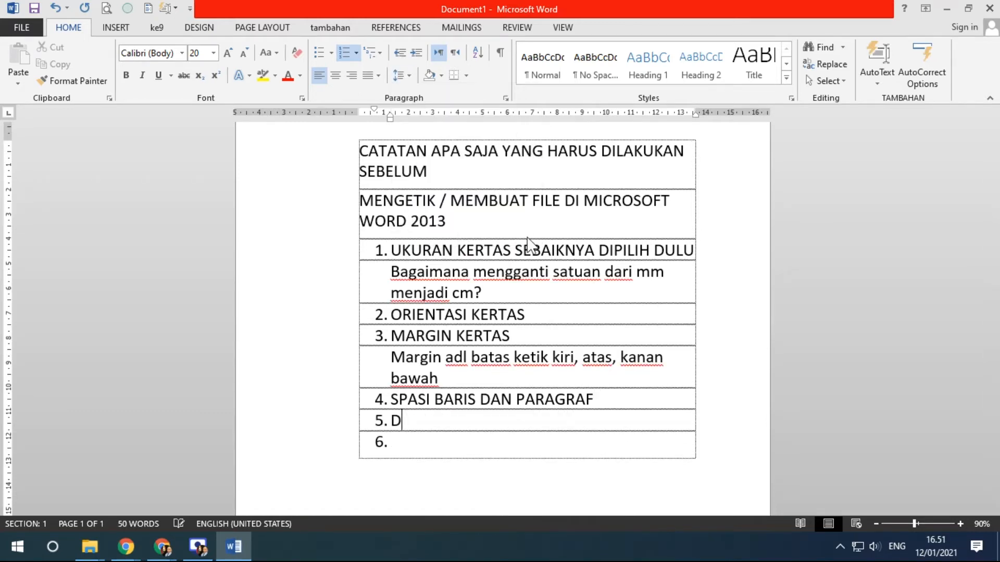
pyautogui.press('BackSpace')
pyautogui.press('BackSpace')
pyautogui.write('catatan L')
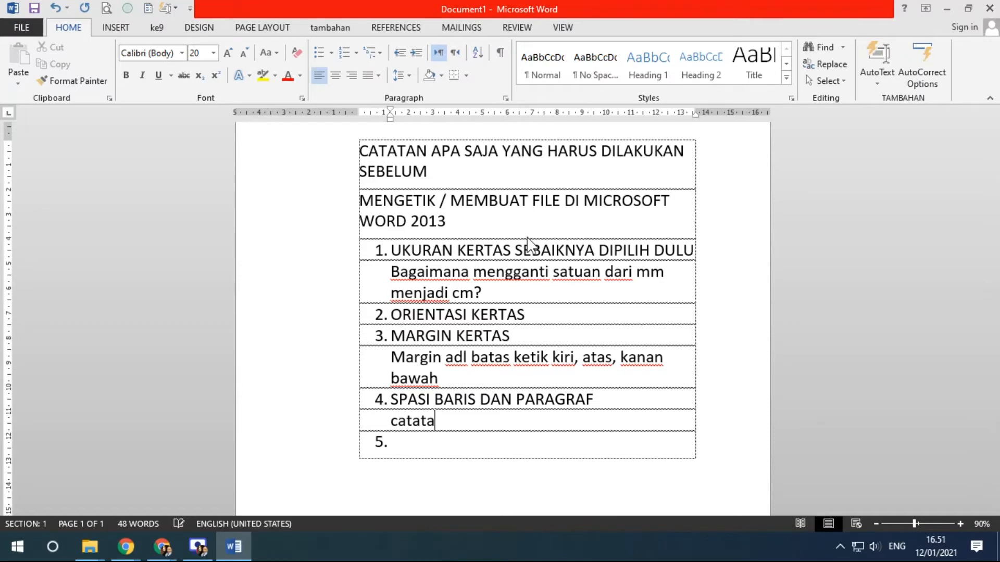
# - Continue the note under item 4 with ": spasi baris dan paragraph di dalam office 2013"
pyautogui.press('BackSpace')
pyautogui.press('BackSpace')
pyautogui.write(': spasi bari s')
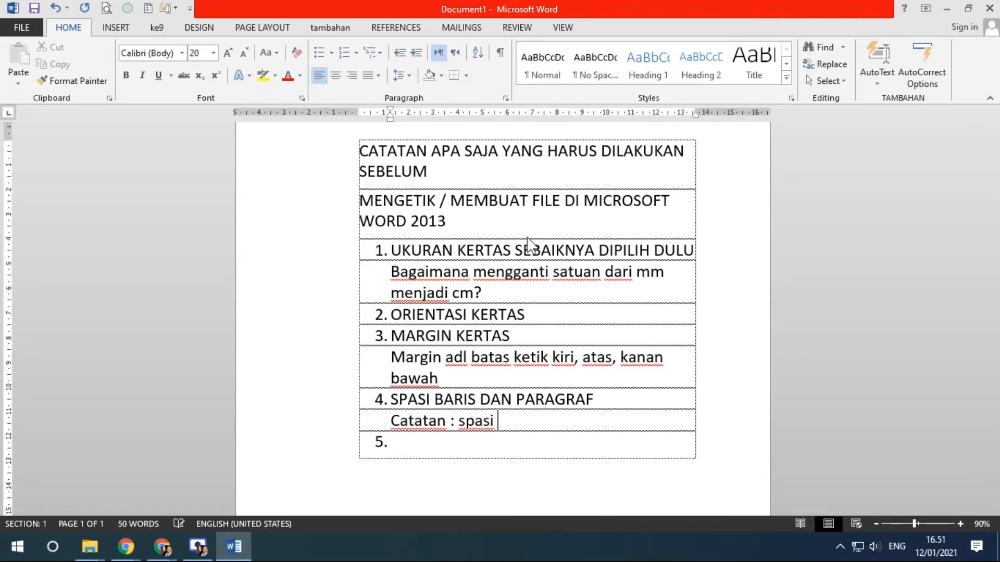
pyautogui.press('BackSpace')
pyautogui.press('BackSpace')
pyautogui.write('s dan pr')
pyautogui.press('BackSpace')
pyautogui.write('aragraf')
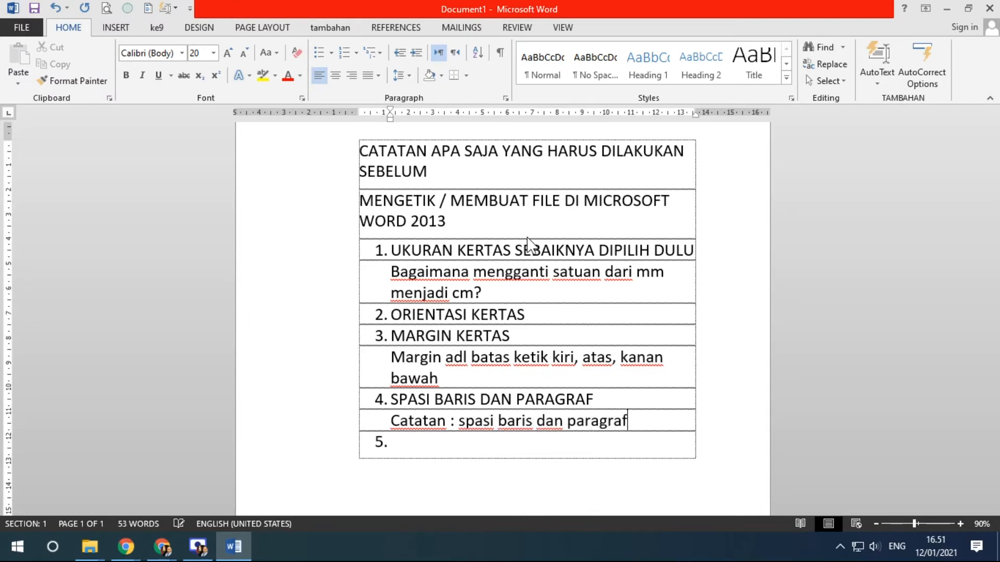
pyautogui.press('BackSpace')
pyautogui.write('ph di dala')
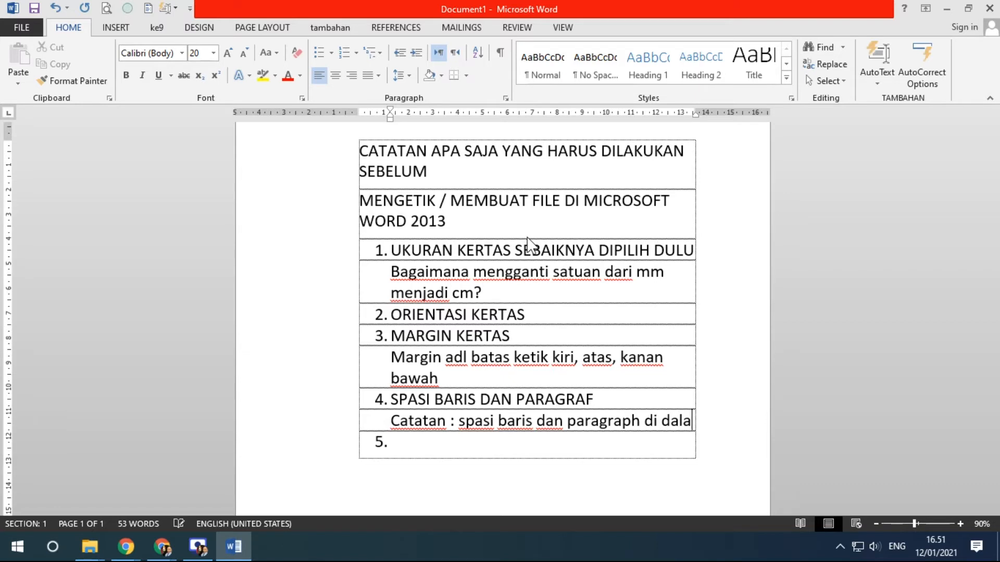
pyautogui.write('m office 2013')
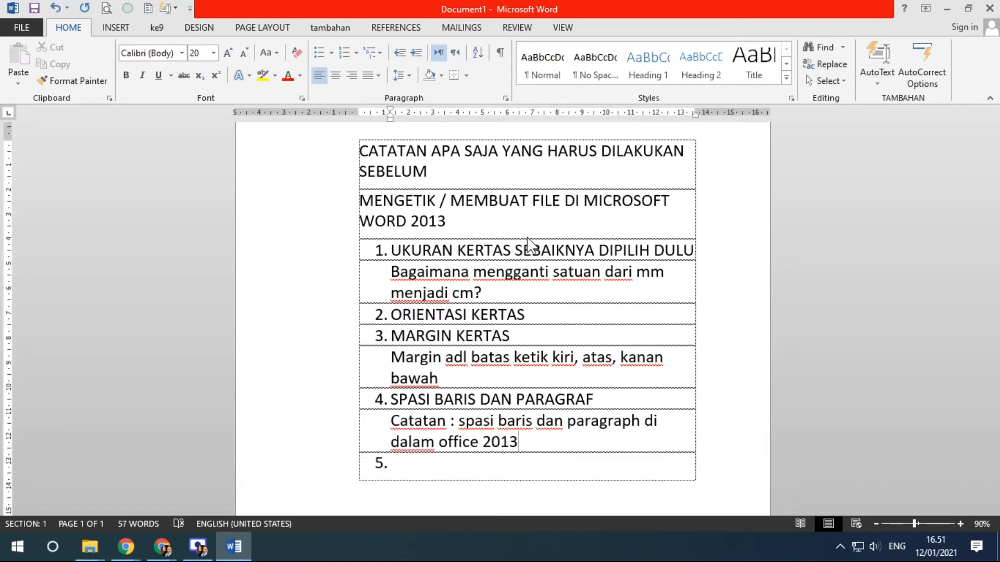
# - Insert "word" before "2013" so the note under item 4 reads "office word 2013"
pyautogui.press('Left')
pyautogui.press('Left')
pyautogui.press('Left')
pyautogui.press('Left')
pyautogui.press('Left')
pyautogui.write('word 2013 ')
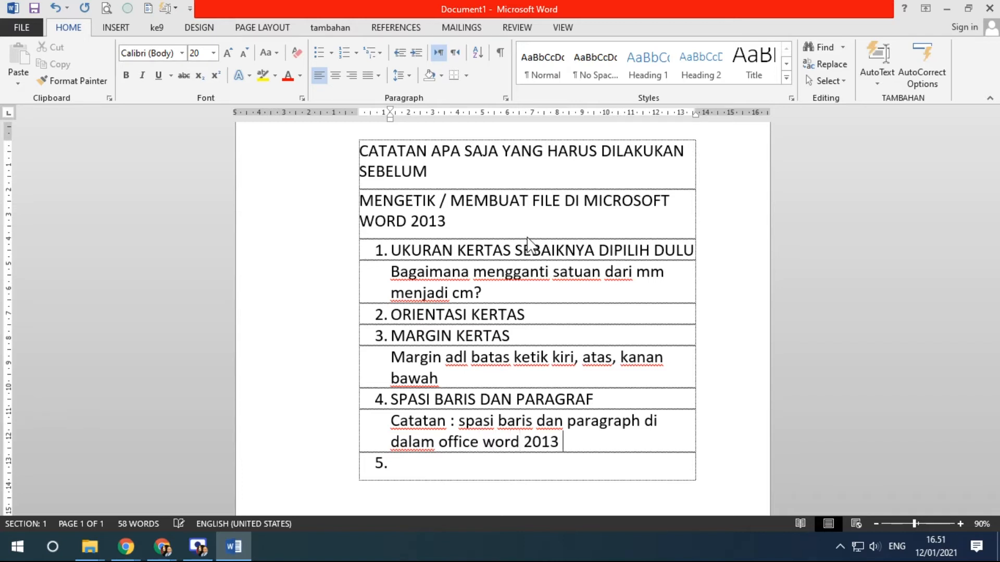
# - Finish the note under item 4 with "sebelum disetting maka BEFORE DAN AFTER HARUS DINETRALKAN"
pyautogui.write('set')
pyautogui.press('BackSpace')
pyautogui.write('ebelum disett')
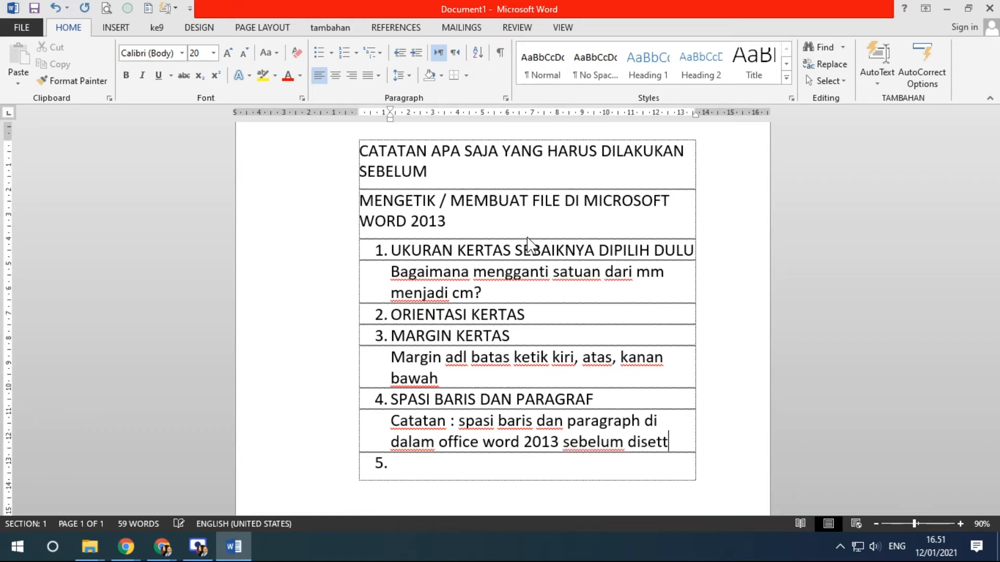
pyautogui.write('ing maka BEFORE ')
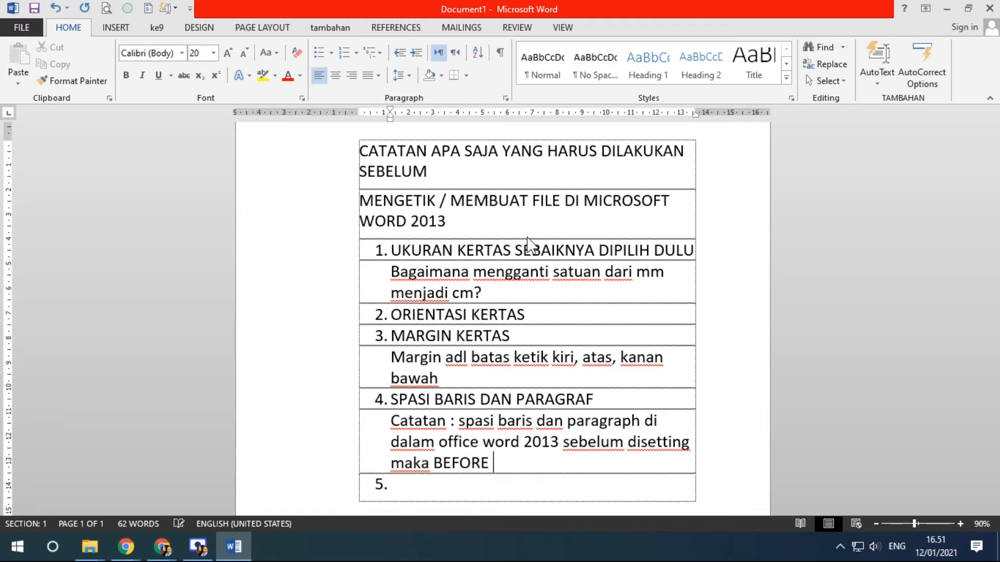
pyautogui.write('DAN AFF')
pyautogui.press('BackSpace')
pyautogui.write('TER HARUS DI')
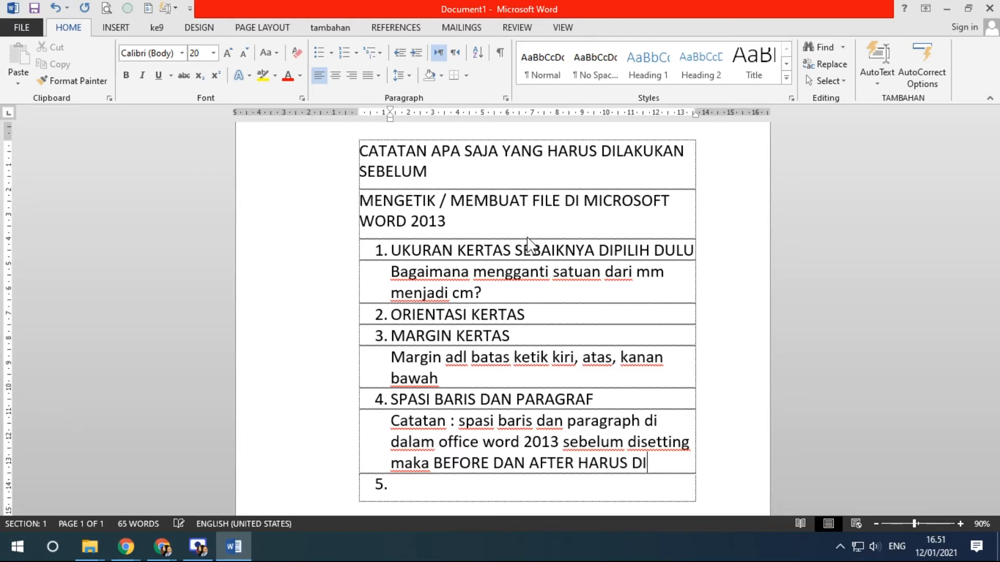
pyautogui.write('NETRALKAN')
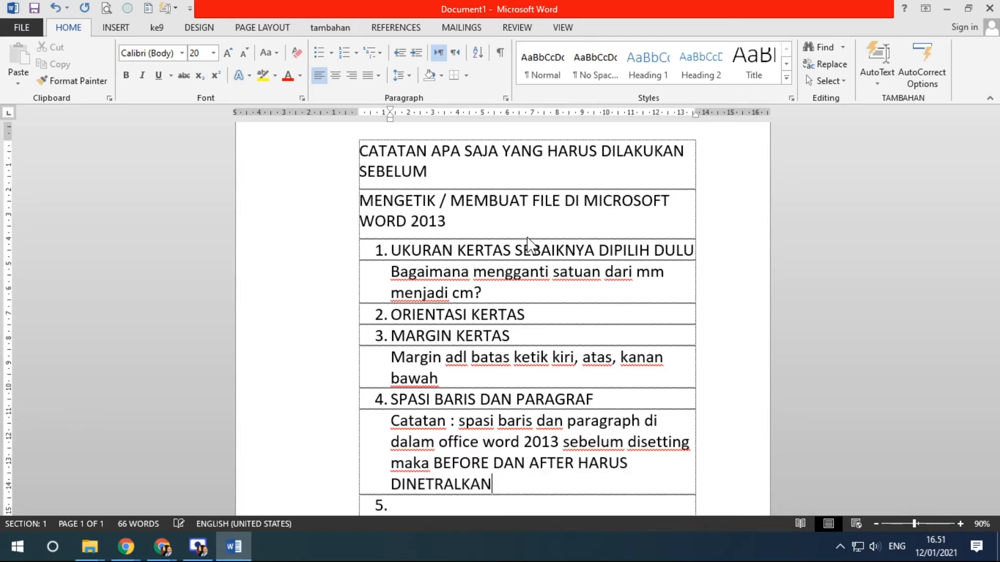
# - Select the whole text from the title to item 5 and set its line spacing to 1,0
pyautogui.scroll(-3, 533, 207)
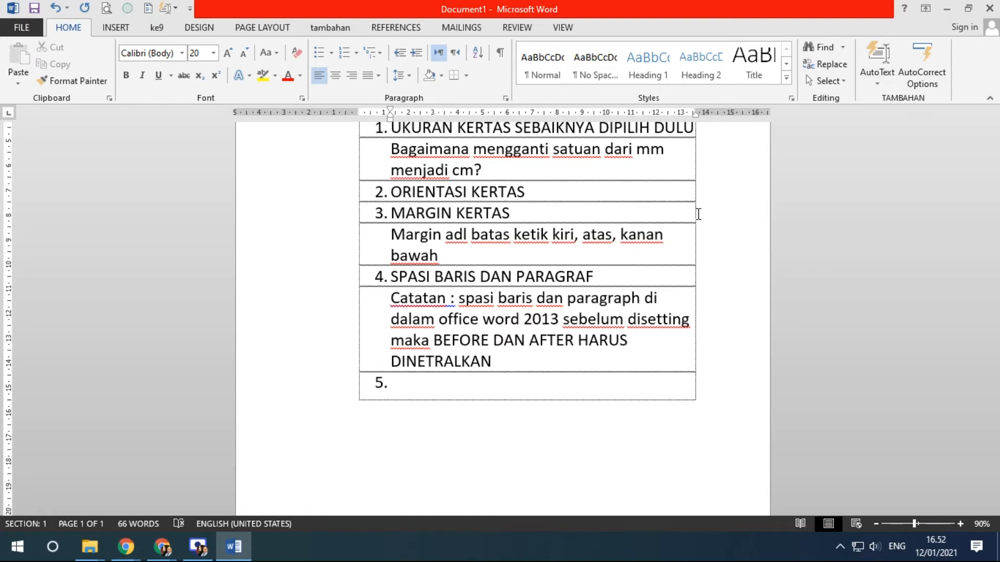
pyautogui.scroll(3, 699, 214)
pyautogui.scroll(-1, 599, 214)
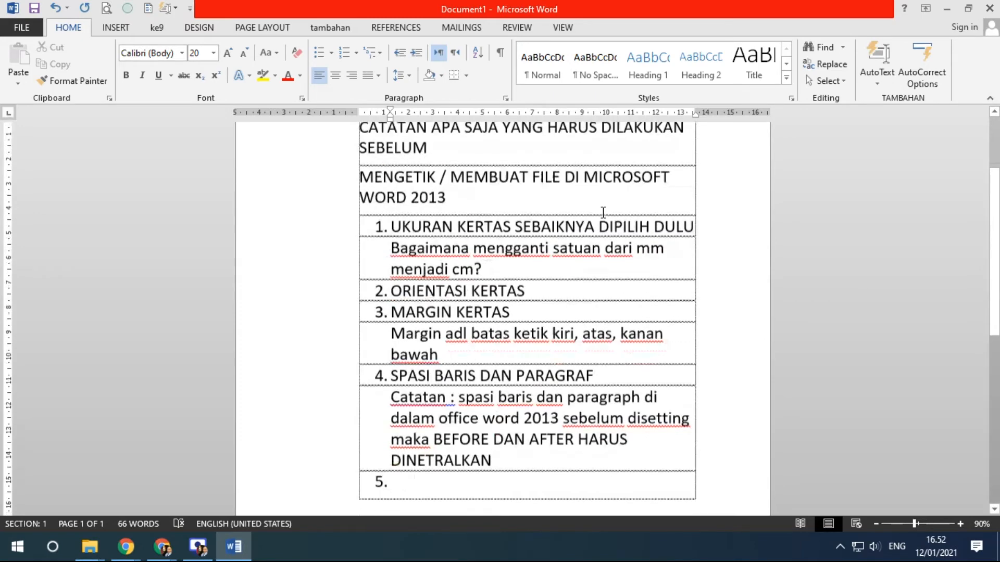
pyautogui.scroll(-1, 598, 214)
pyautogui.moveTo(324, 161); pyautogui.dragTo(371, 473)
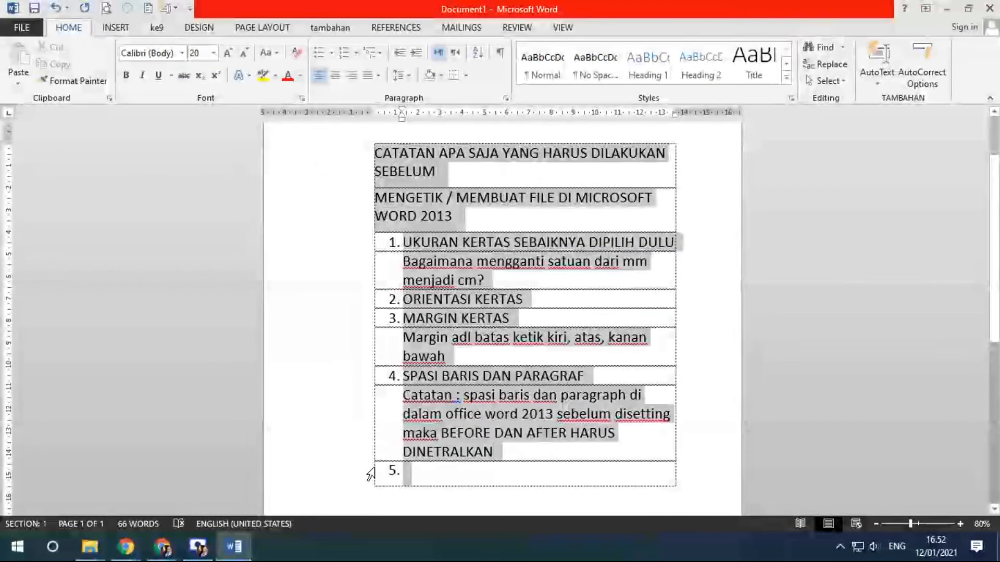
pyautogui.click(408, 74)
pyautogui.click(420, 94)
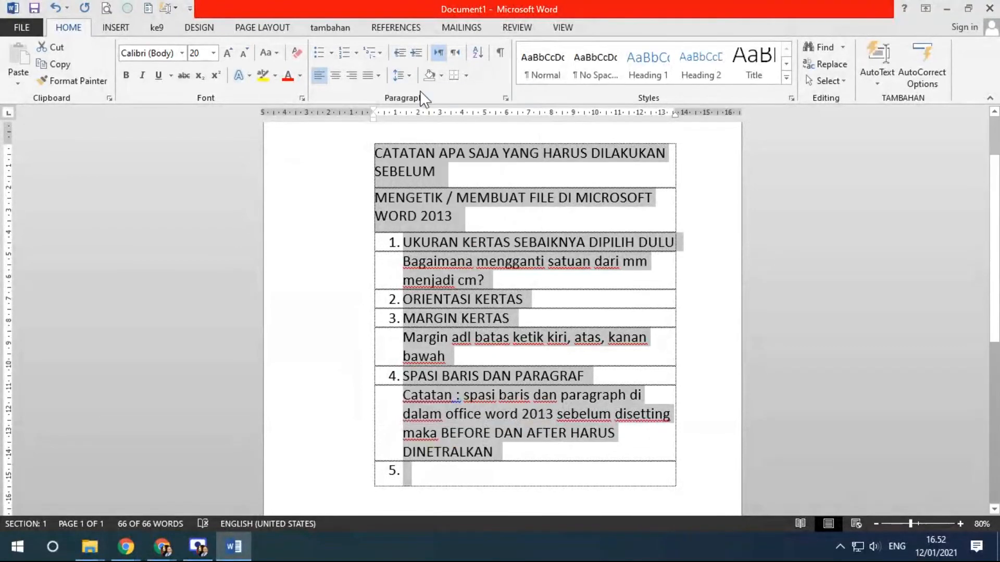
# - Try line spacings of 1,15 and 1,5 on the whole text, ending back at 1,0
pyautogui.click(405, 76)
pyautogui.click(423, 112)
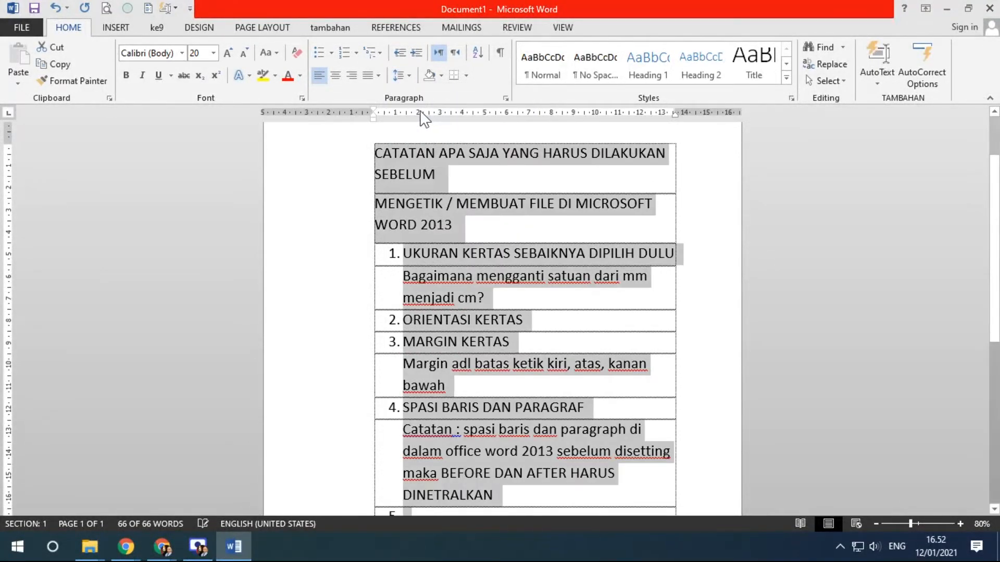
pyautogui.click(401, 76)
pyautogui.click(433, 129)
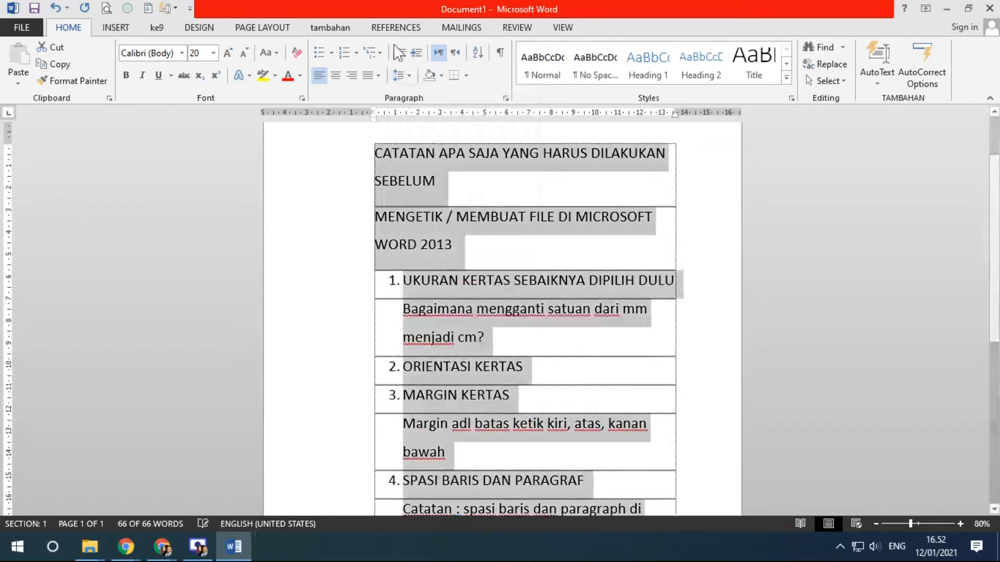
pyautogui.click(409, 76)
pyautogui.click(419, 93)
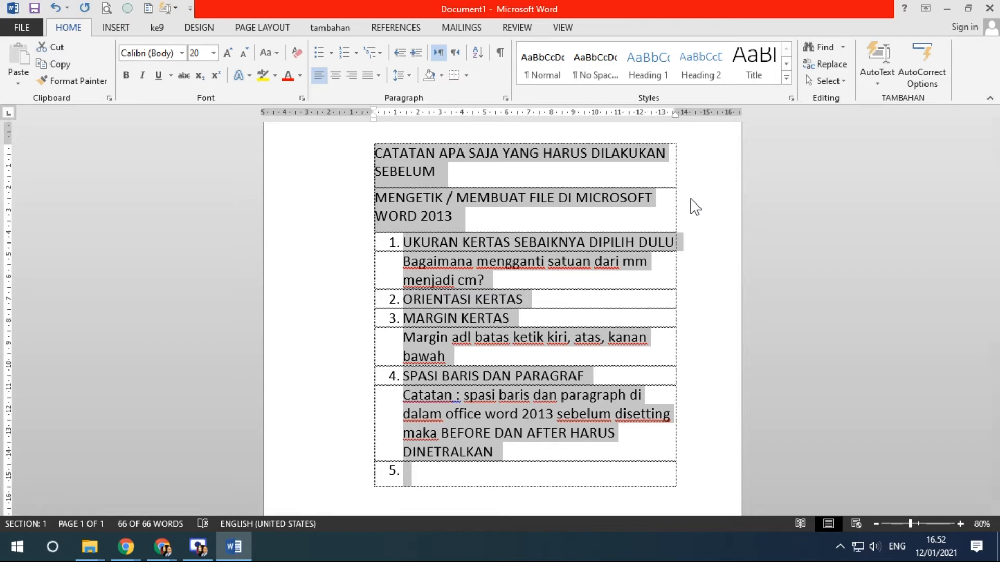
# - Examine the gap between the two heading paragraphs and the line spacing choices that apply to them
pyautogui.click(409, 76)
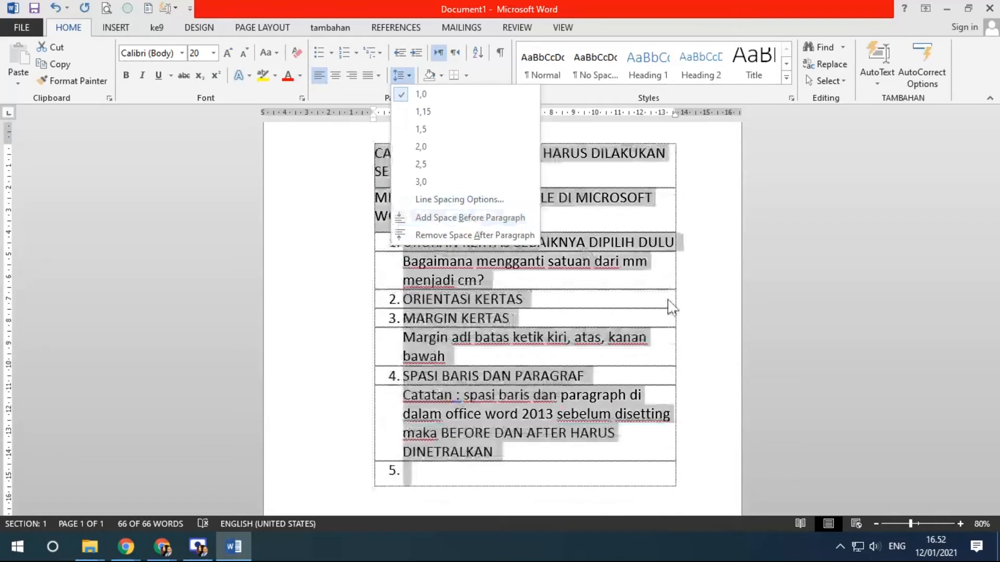
pyautogui.click(668, 301)
pyautogui.click(490, 262)
pyautogui.click(383, 159)
pyautogui.click(440, 173)
pyautogui.moveTo(439, 174); pyautogui.dragTo(376, 172)
pyautogui.click(379, 195)
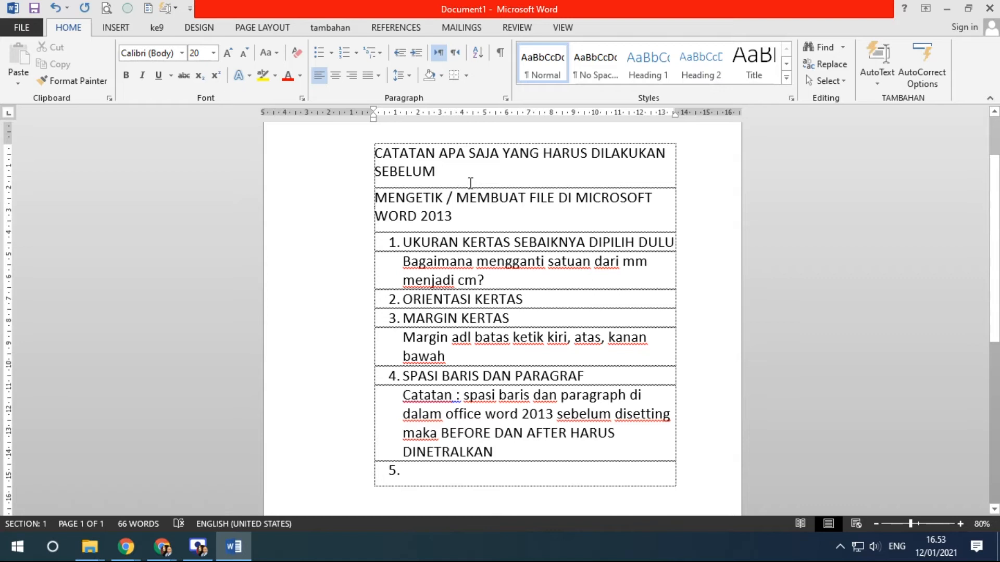
pyautogui.click(398, 75)
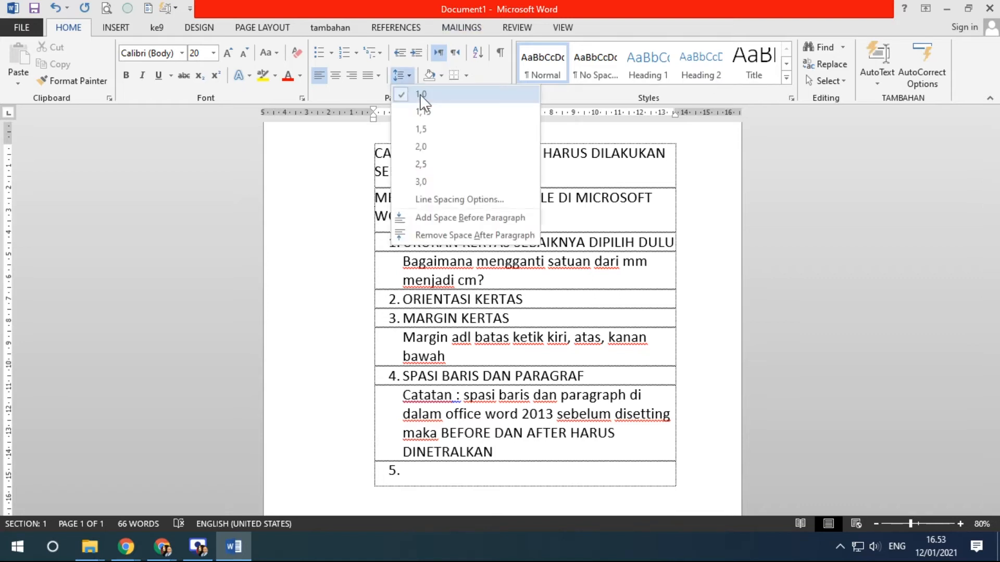
pyautogui.click(363, 179)
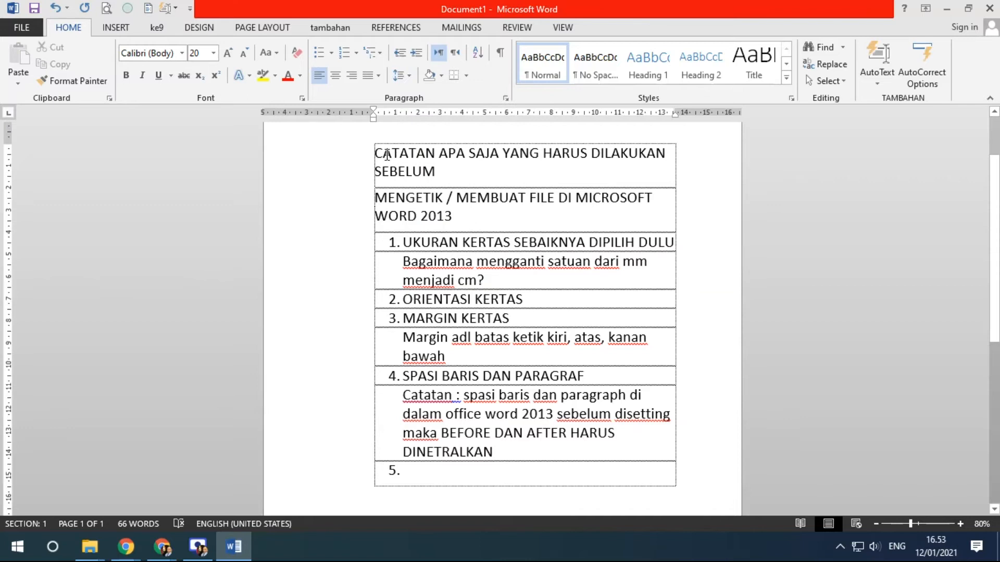
# - Try After spacings of 6 pt and higher on the entire document text, ending at 8 pt
pyautogui.moveTo(323, 162); pyautogui.dragTo(326, 484)
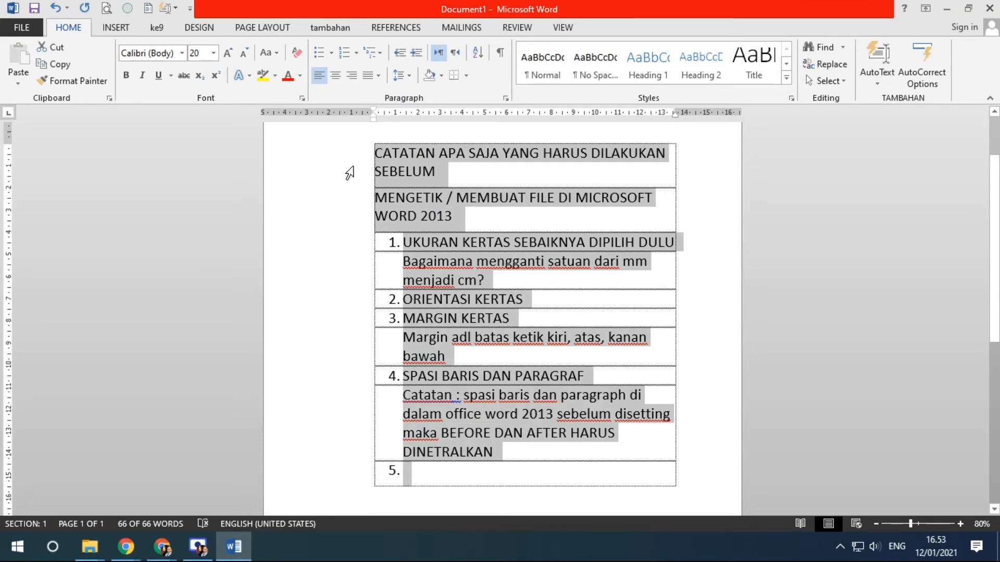
pyautogui.click(420, 162)
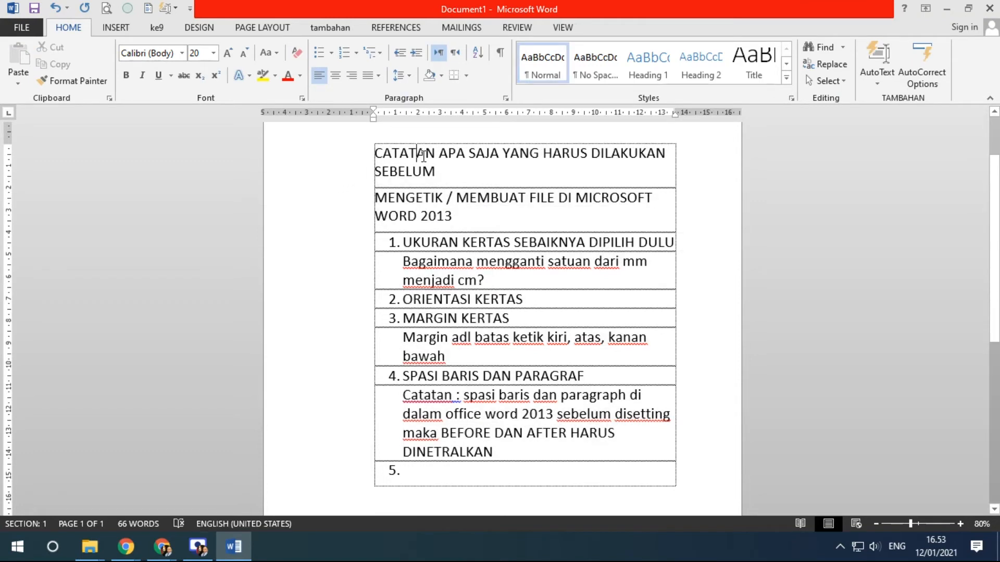
pyautogui.hotkey('ctrl', 'a')
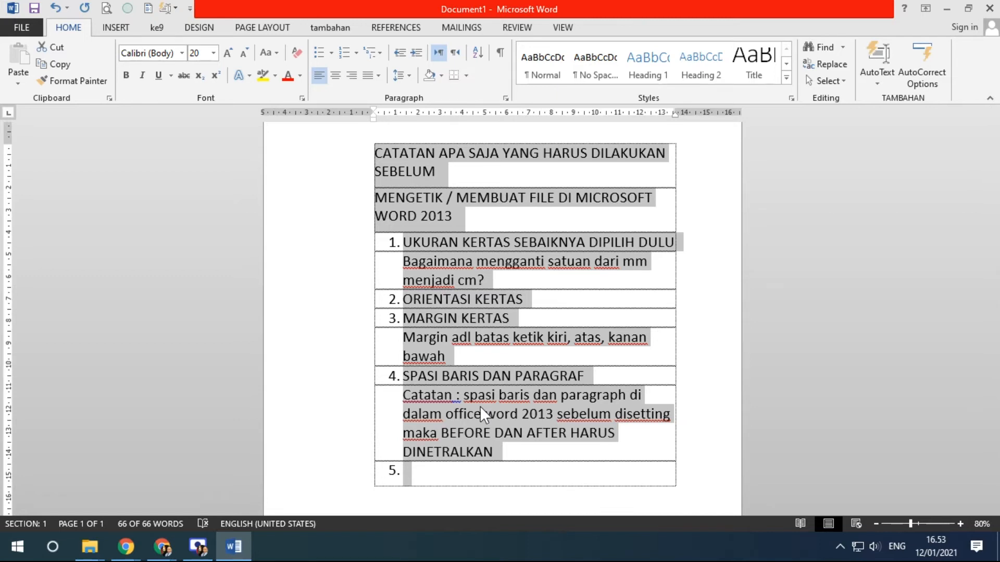
pyautogui.click(250, 27)
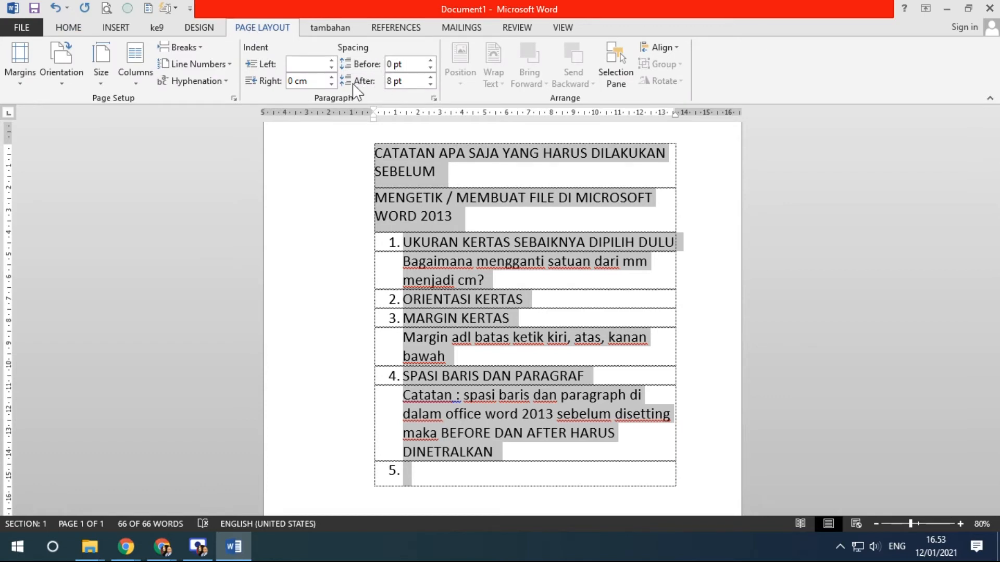
pyautogui.click(430, 84)
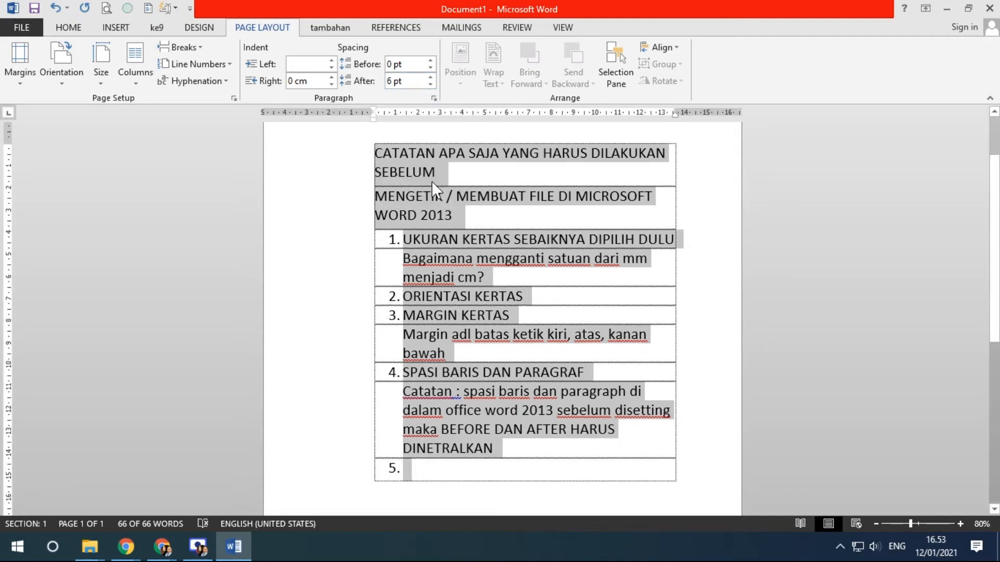
pyautogui.click(431, 78)
pyautogui.moveTo(385, 81); pyautogui.dragTo(398, 81)
pyautogui.write('8')
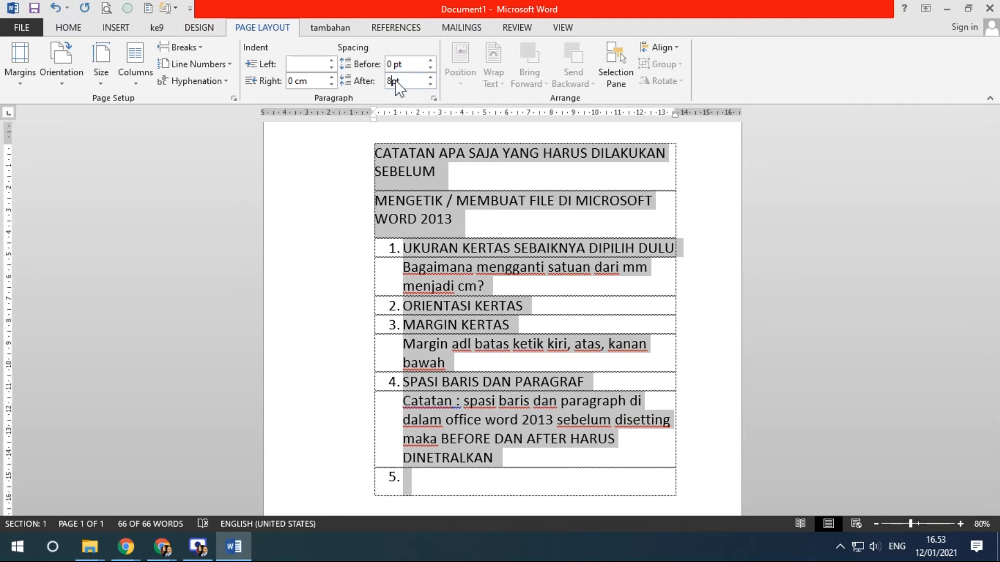
pyautogui.press('Return')
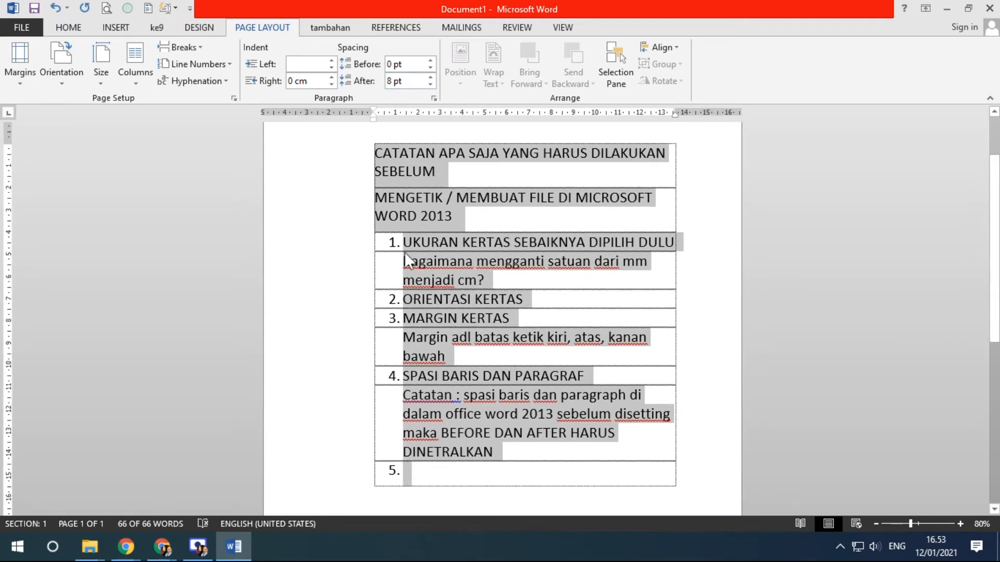
# - Set the After spacing of the whole text to 0 pt and check where the line spacing choices are
pyautogui.click(431, 83)
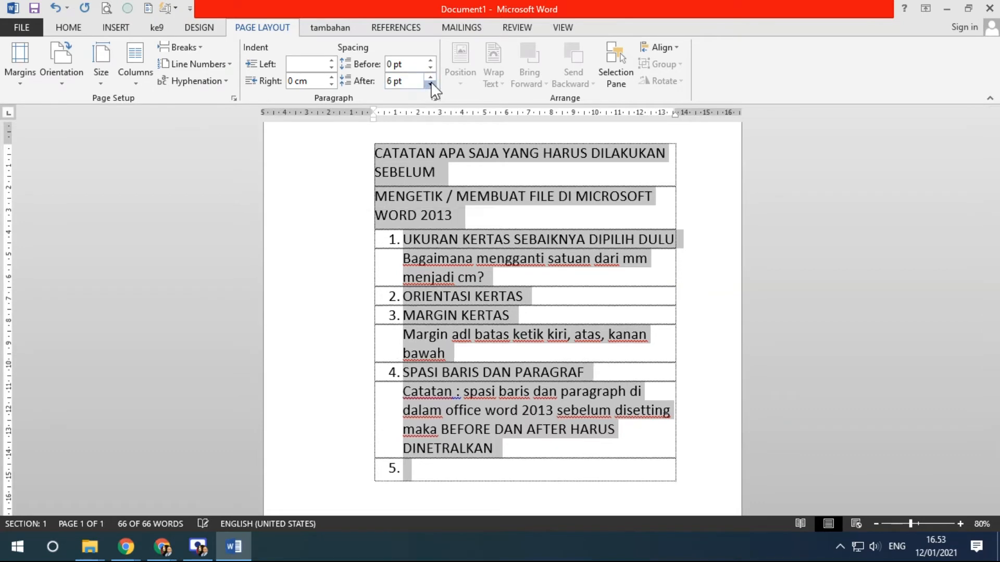
pyautogui.click(430, 83)
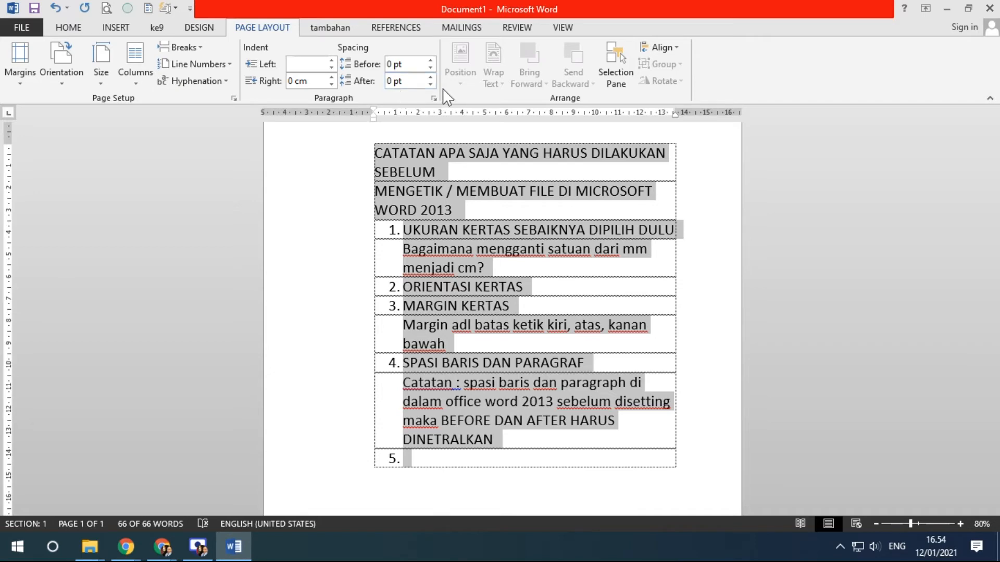
pyautogui.click(76, 26)
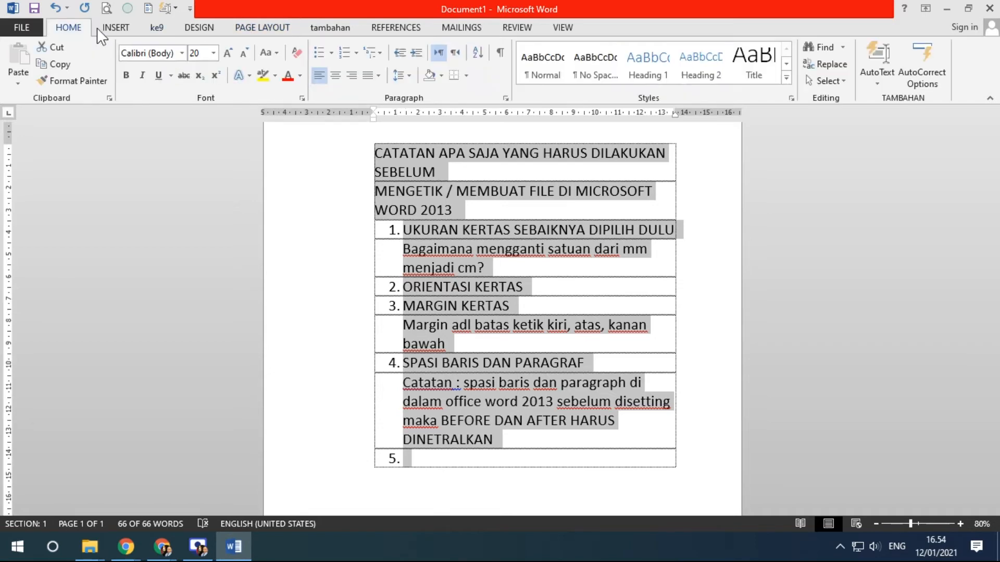
pyautogui.click(408, 76)
pyautogui.click(420, 94)
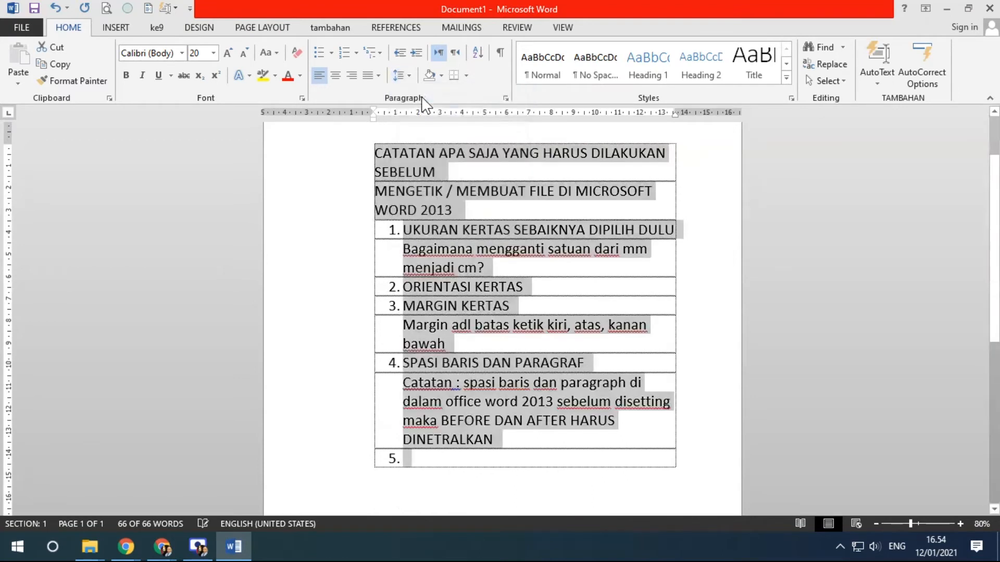
pyautogui.click(254, 28)
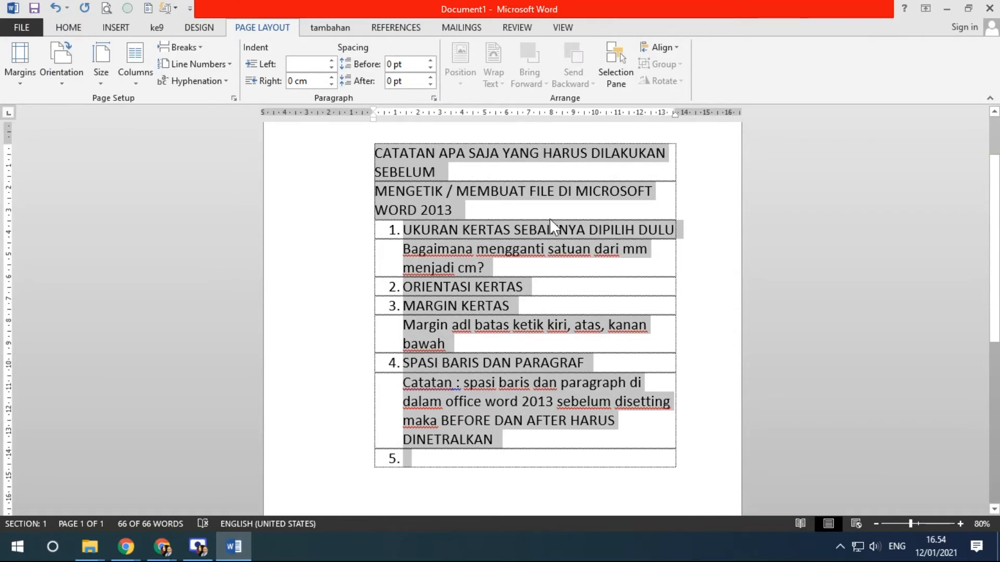
pyautogui.click(451, 182)
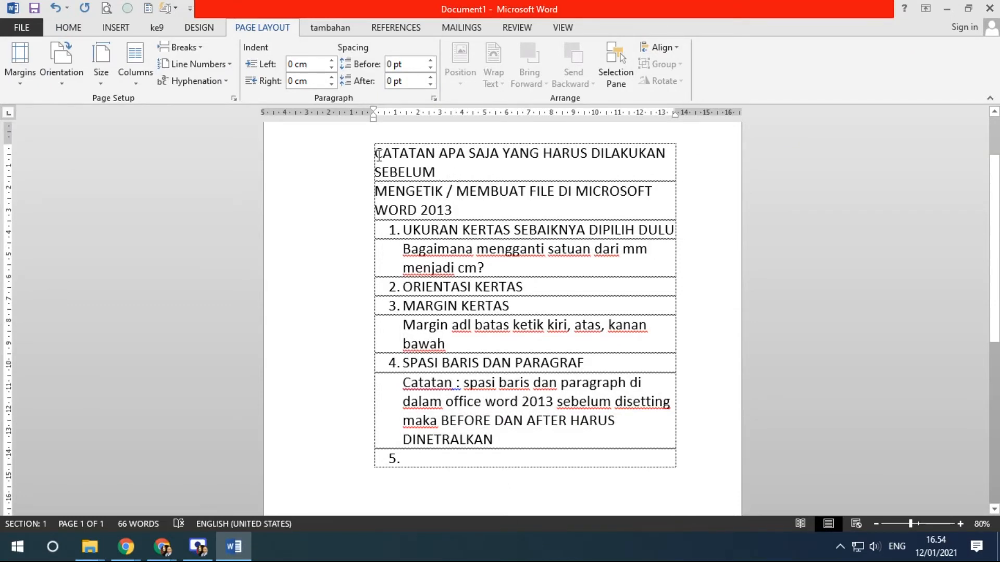
# - Examine the two heading paragraphs by highlighting each one in turn to show where one paragraph ends and the other begins
pyautogui.moveTo(378, 153); pyautogui.dragTo(435, 172)
pyautogui.click(440, 172)
pyautogui.scroll(1, 502, 240)
pyautogui.scroll(1, 502, 239)
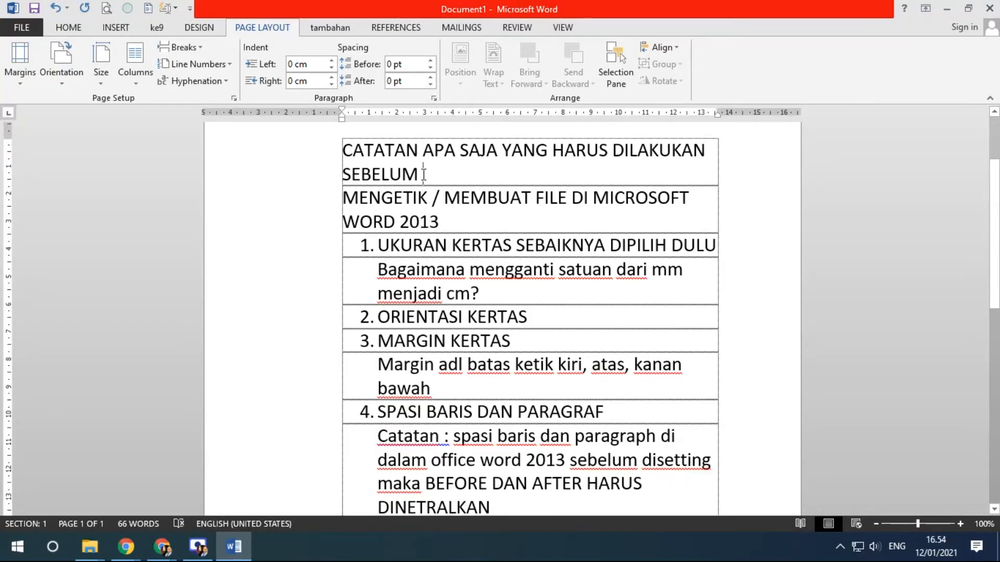
pyautogui.moveTo(424, 175); pyautogui.dragTo(344, 147)
pyautogui.moveTo(445, 221); pyautogui.dragTo(344, 198)
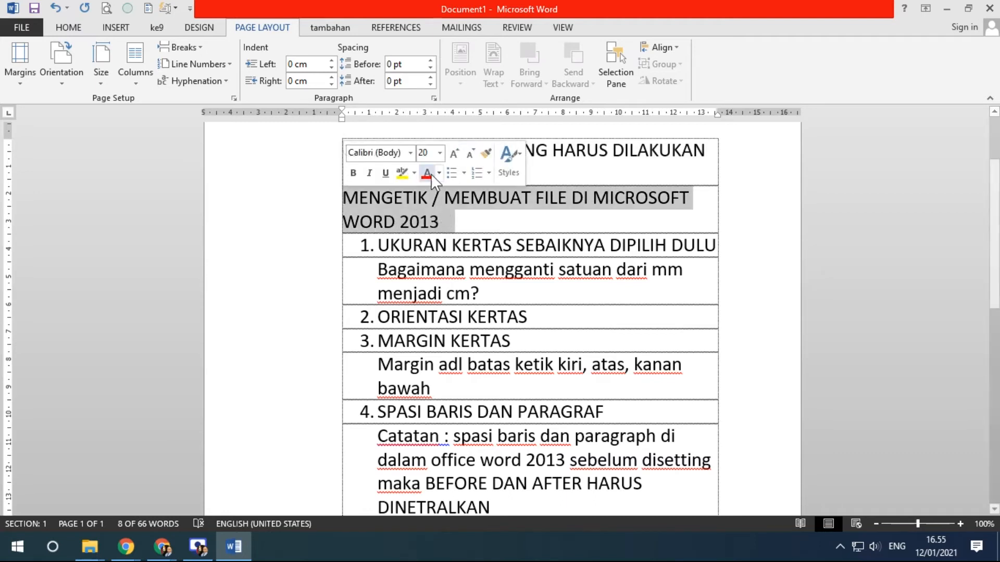
pyautogui.click(457, 220)
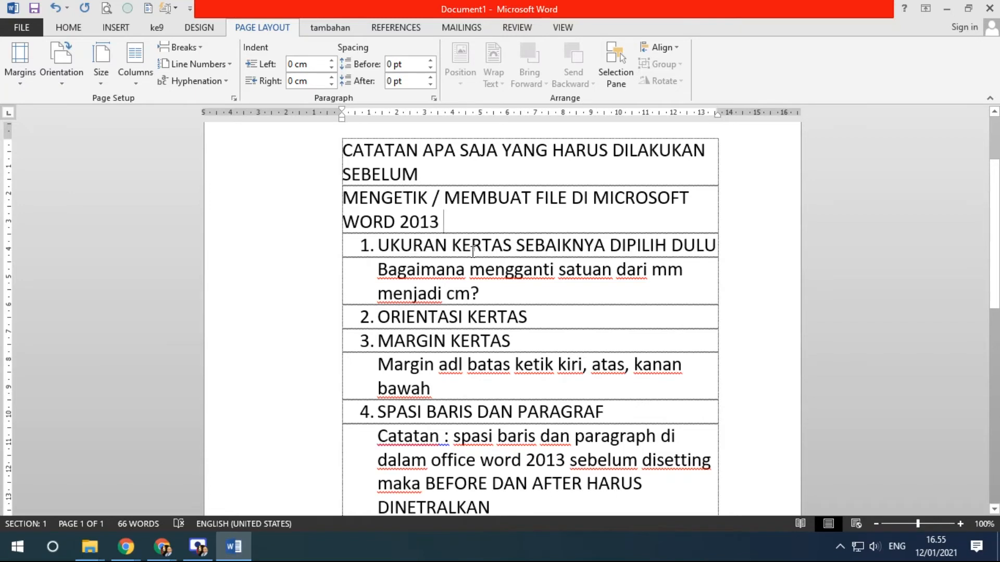
pyautogui.moveTo(422, 174); pyautogui.dragTo(324, 145)
pyautogui.moveTo(454, 222); pyautogui.dragTo(342, 191)
pyautogui.click(427, 174)
pyautogui.doubleClick(427, 175)
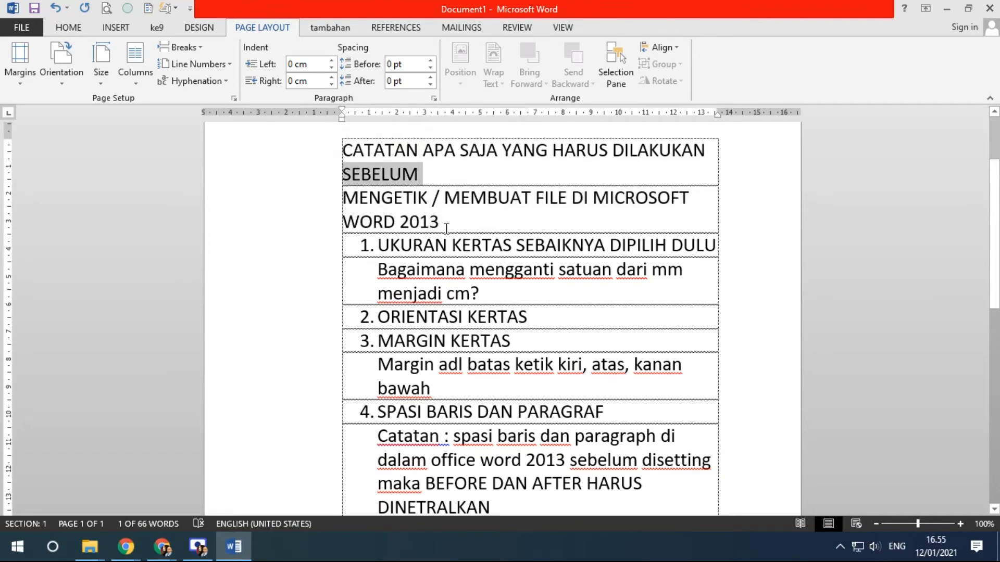
pyautogui.moveTo(446, 228); pyautogui.dragTo(342, 192)
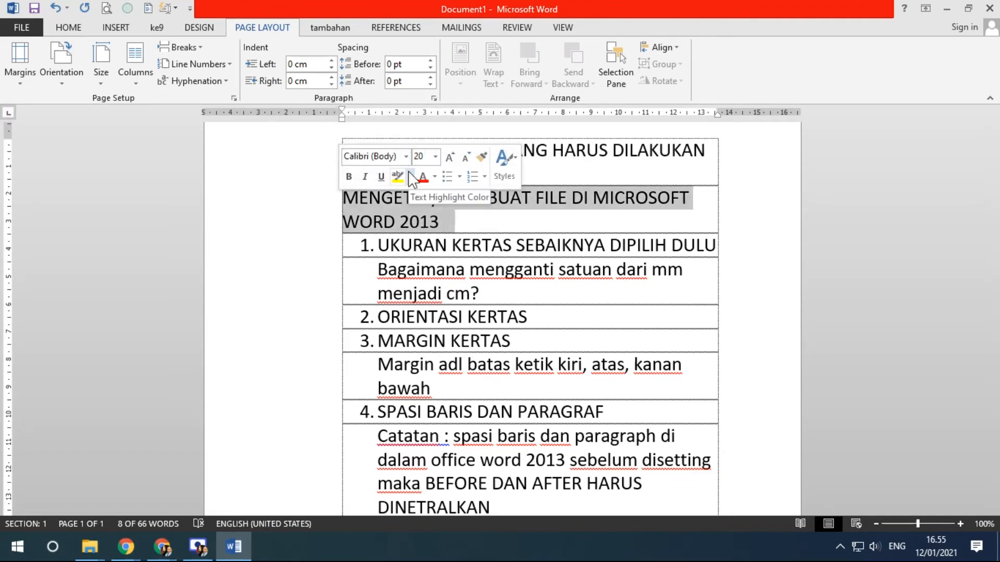
pyautogui.click(507, 229)
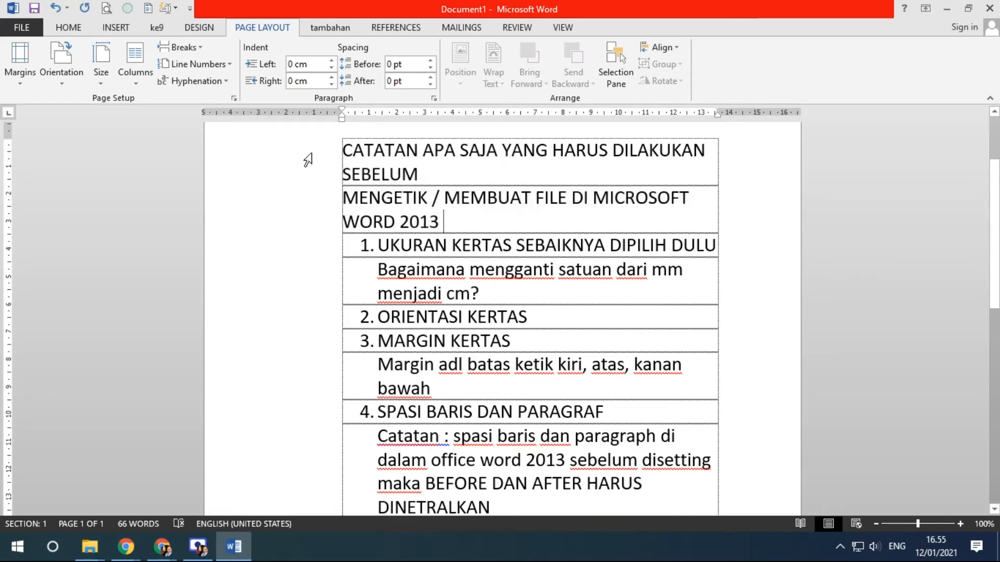
# - Try raising the After spacing of the entire document text stepwise to 42 pt
pyautogui.tripleClick(308, 159)
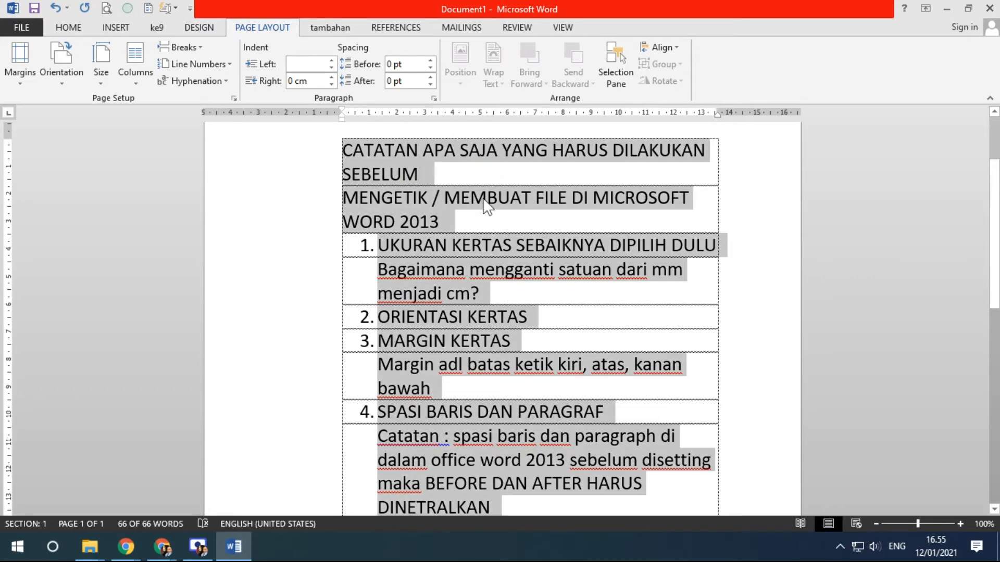
pyautogui.click(431, 77)
pyautogui.click(430, 77)
pyautogui.click(430, 77)
pyautogui.click(429, 77)
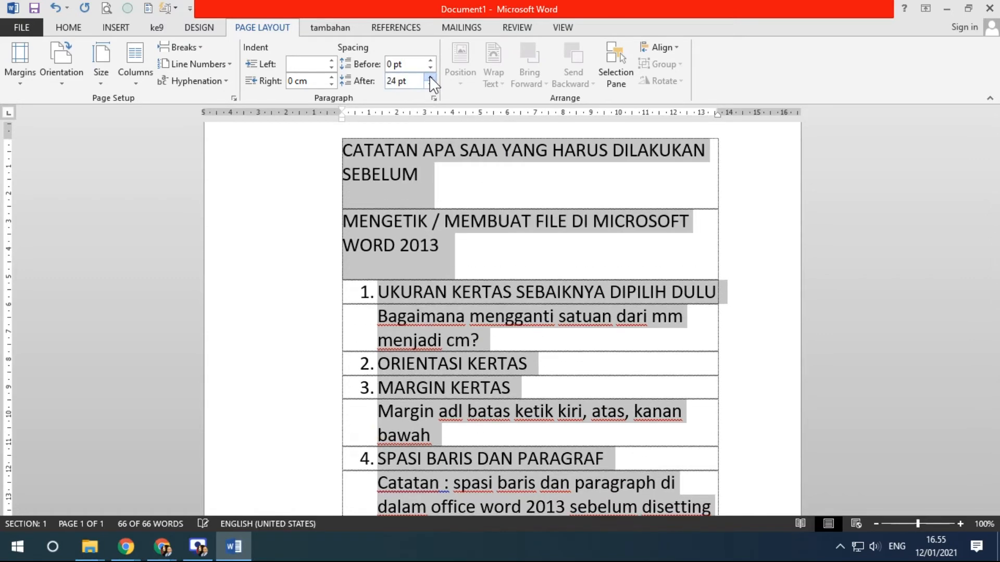
pyautogui.click(430, 77)
pyautogui.click(430, 77)
pyautogui.click(430, 77)
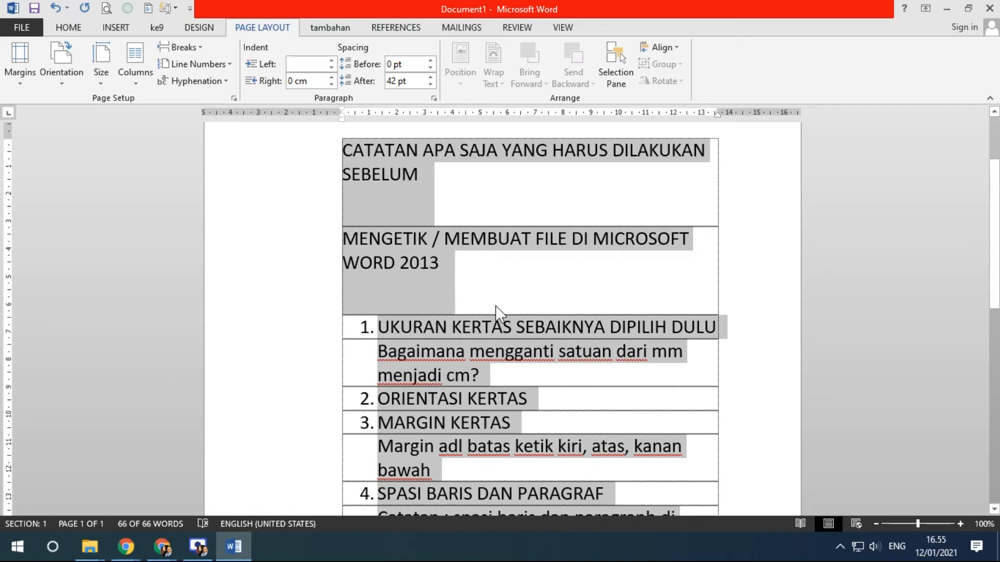
# - Try raising the Before spacing of the entire document text stepwise to 36 pt
pyautogui.click(430, 60)
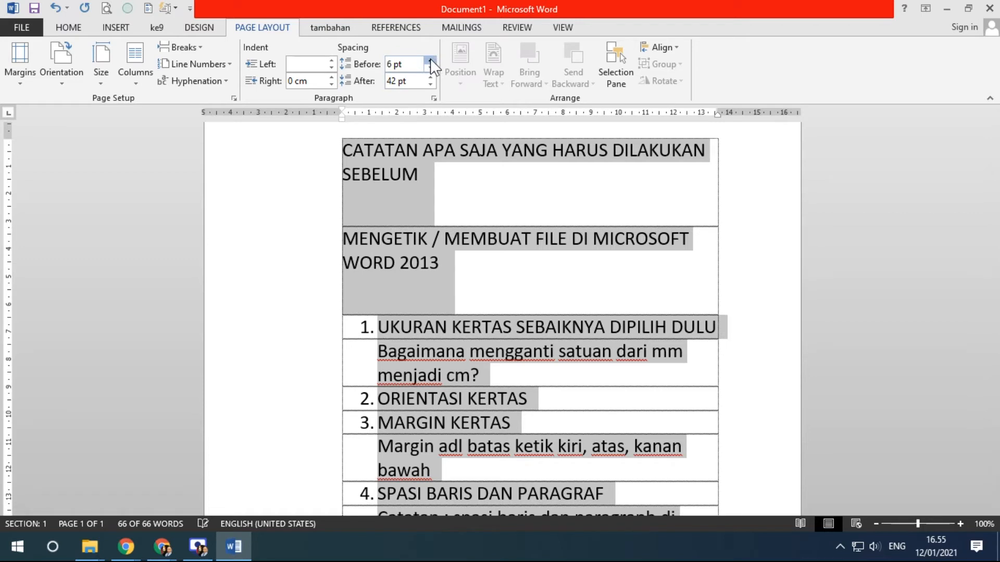
pyautogui.click(430, 60)
pyautogui.click(430, 60)
pyautogui.click(431, 60)
pyautogui.click(430, 60)
pyautogui.click(430, 60)
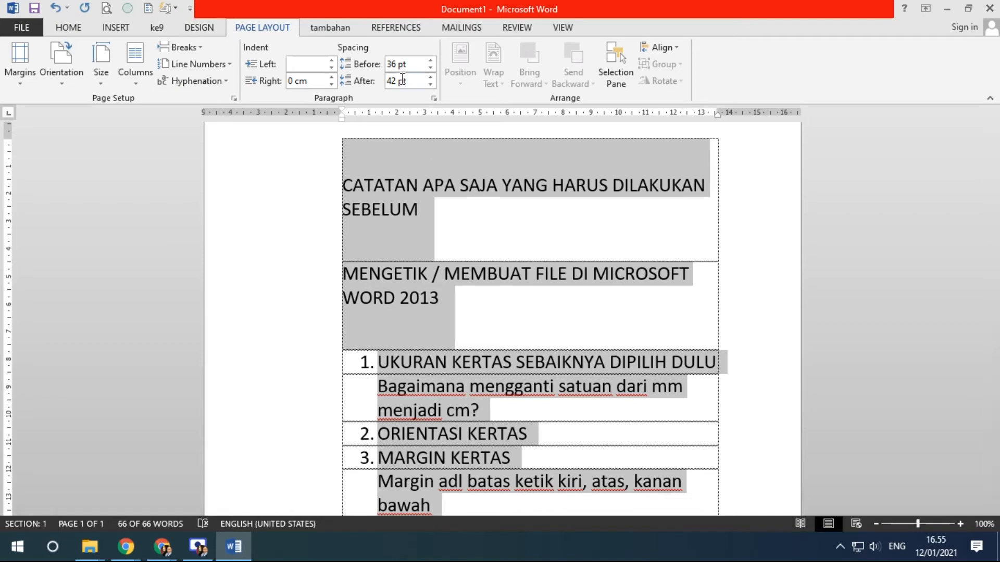
# - Reset both the After and the Before spacing of the whole text to 0 pt
pyautogui.click(430, 83)
pyautogui.click(430, 83)
pyautogui.click(430, 83)
pyautogui.click(429, 83)
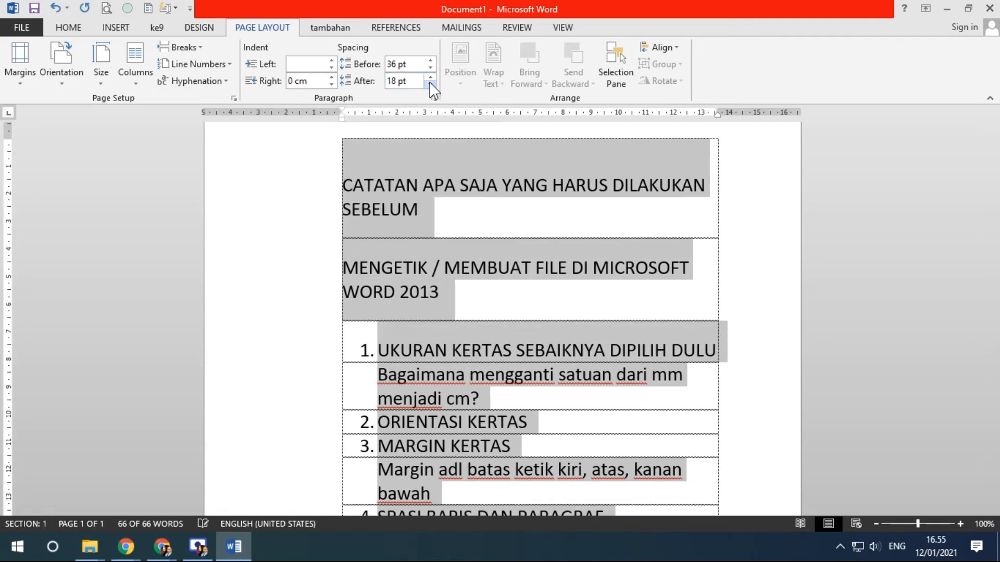
pyautogui.click(430, 83)
pyautogui.click(430, 84)
pyautogui.click(429, 83)
pyautogui.click(430, 66)
pyautogui.click(430, 66)
pyautogui.click(431, 66)
pyautogui.click(430, 66)
pyautogui.click(430, 66)
pyautogui.click(430, 66)
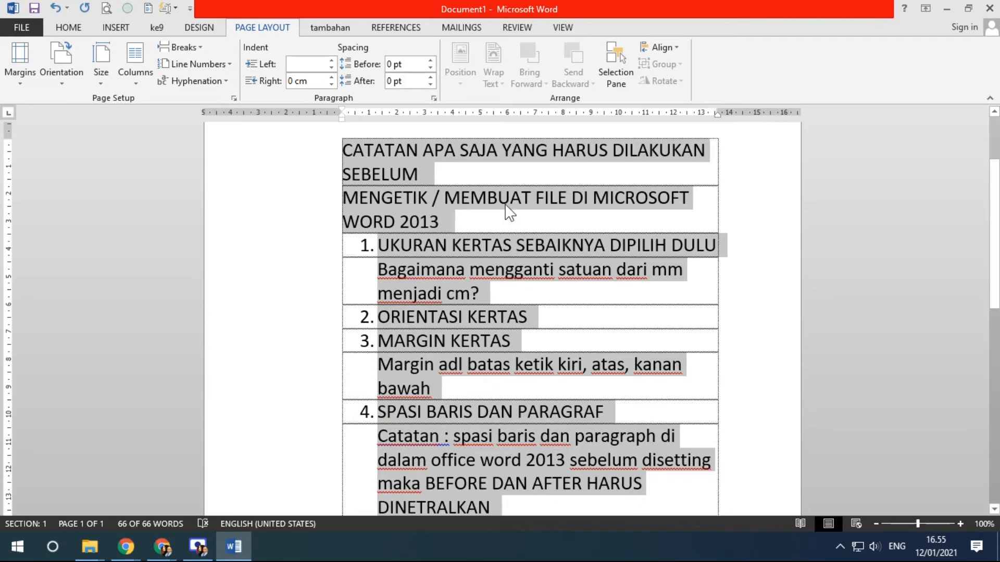
# - Extend the note under item 4, after "DINETRALKAN", with the words "diisi dengan angka NOL"
pyautogui.scroll(-3, 410, 396)
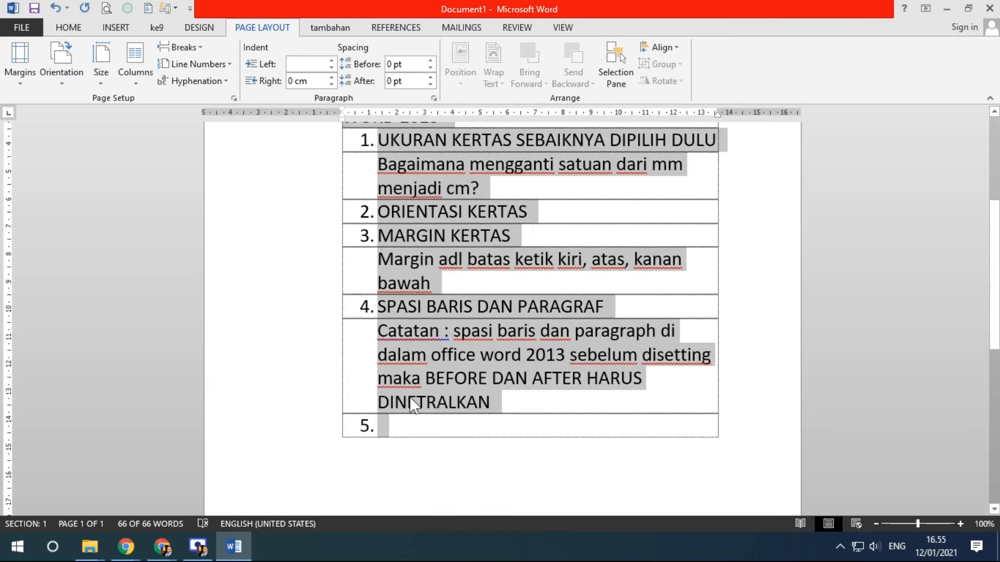
pyautogui.click(510, 404)
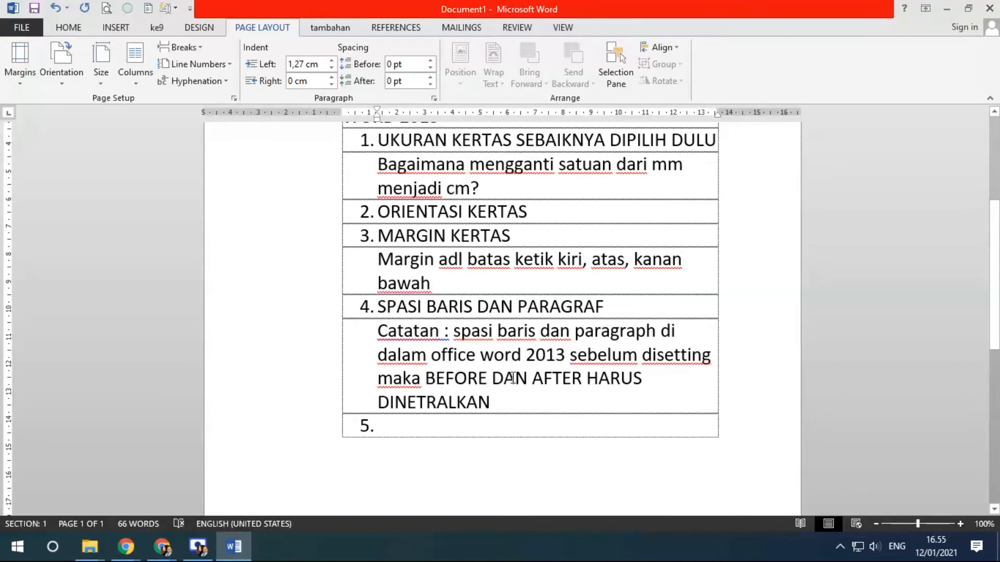
pyautogui.write('DIS')
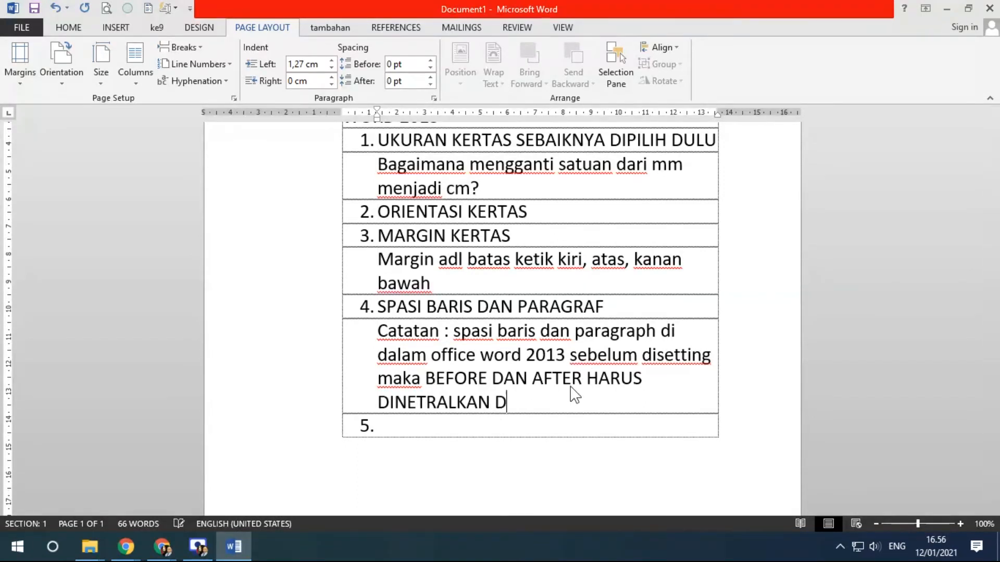
pyautogui.press('BackSpace')
pyautogui.press('BackSpace')
pyautogui.press('BackSpace')
pyautogui.write('diisi dengan angka NOL')
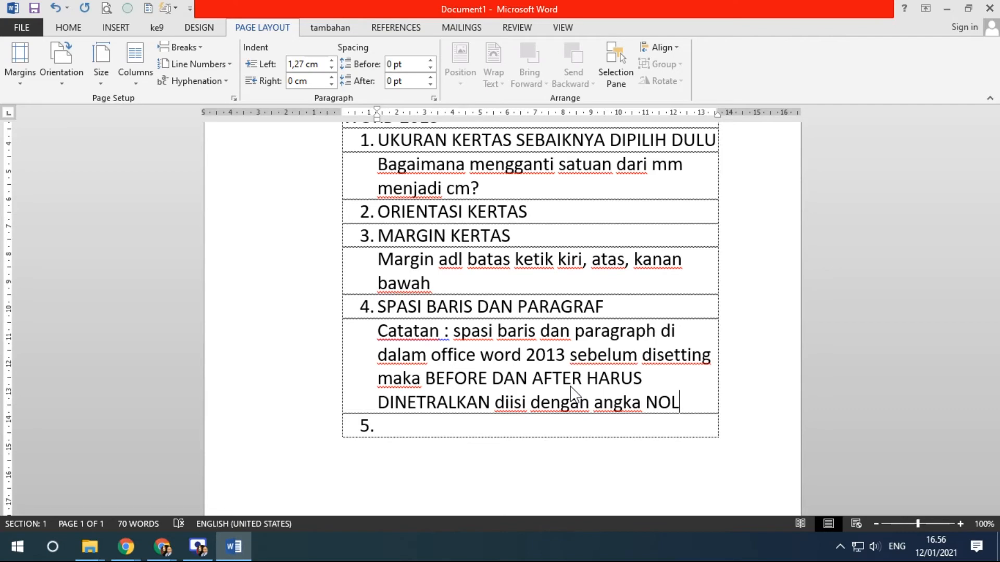
# - Try Auto as the After spacing of the entire text, ending at 0 pt with the cursor in empty item 5
pyautogui.hotkey('ctrl', 'a')
pyautogui.scroll(3, 470, 349)
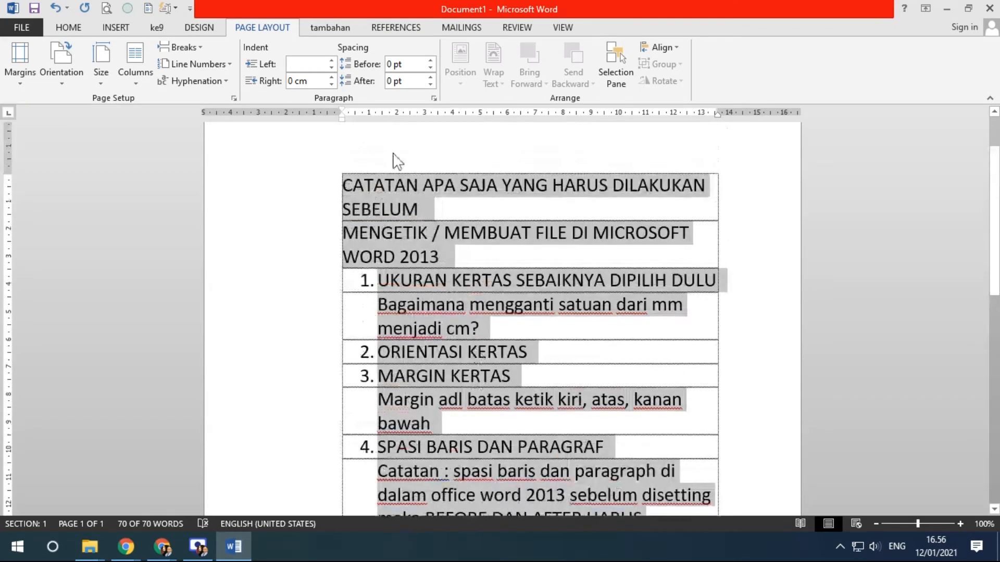
pyautogui.click(430, 85)
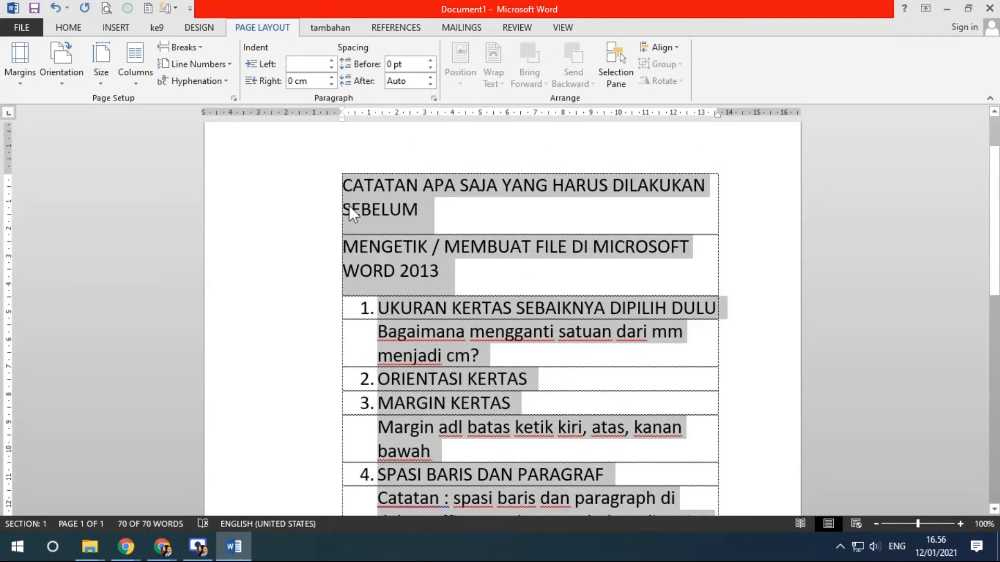
pyautogui.click(430, 78)
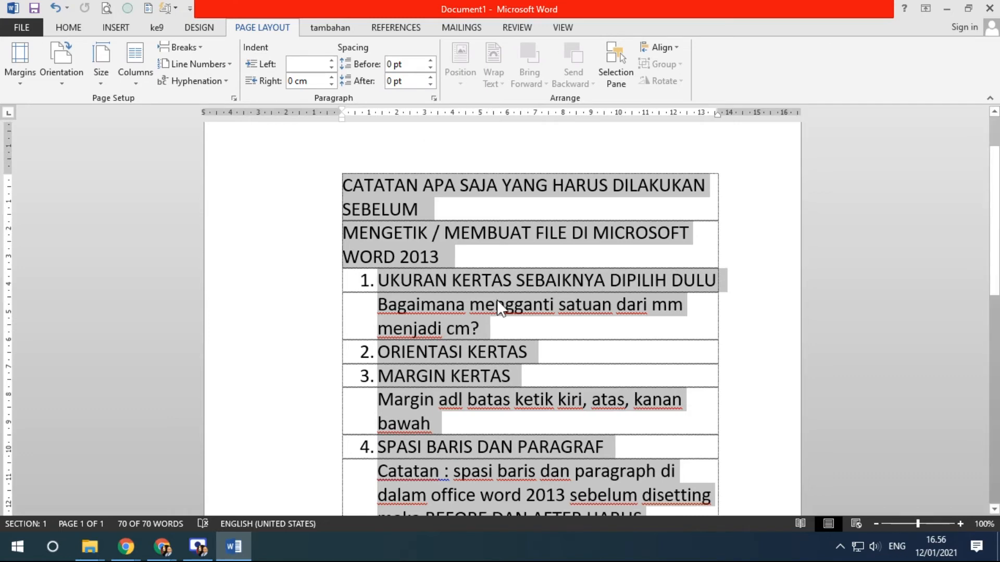
pyautogui.scroll(-5, 497, 304)
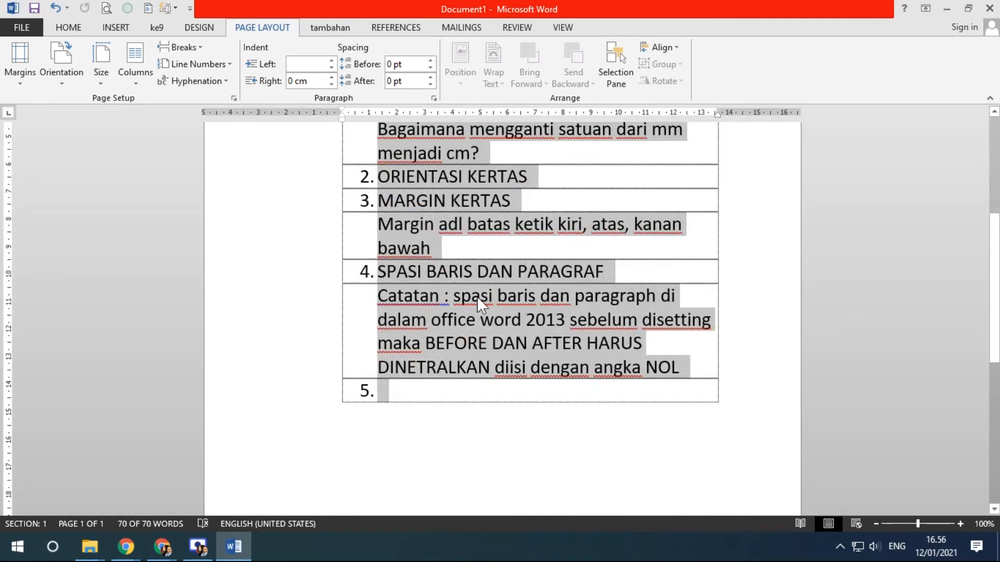
pyautogui.click(408, 394)
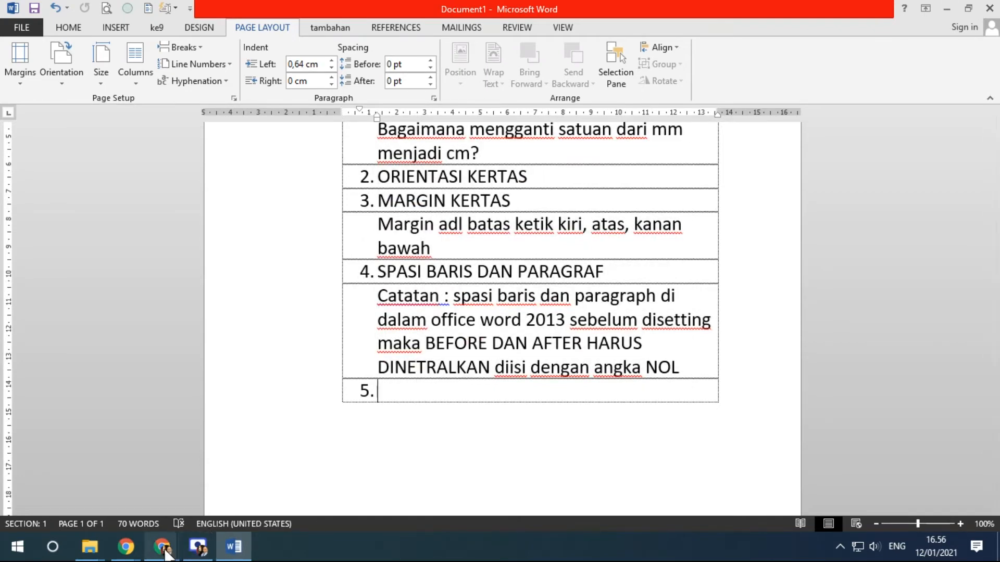
# - Switch to the "Tugas Microsoft Word 1" window in Chrome and read the exercise page latihan word-page-002.jpg down to task 4
pyautogui.moveTo(169, 556)
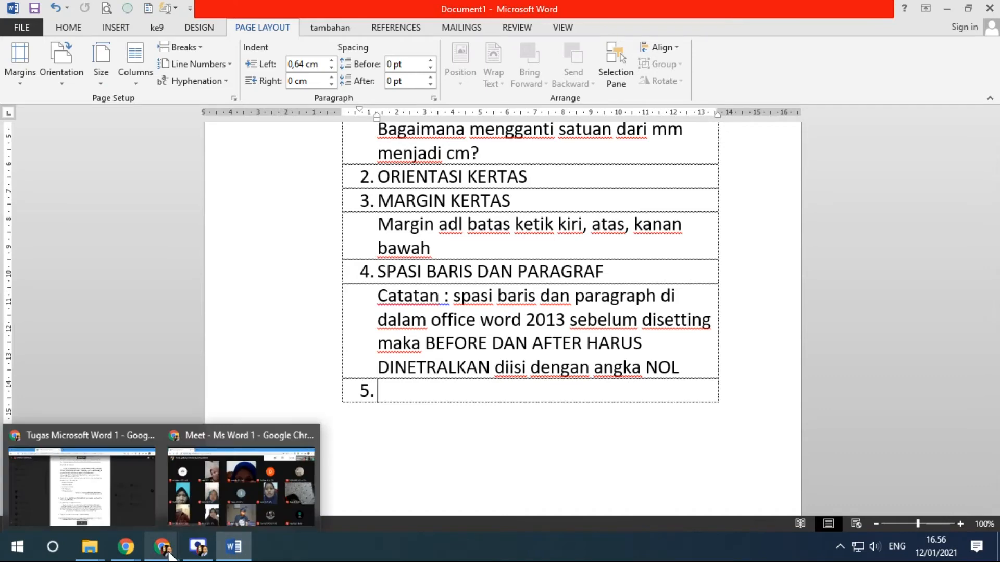
pyautogui.click(105, 503)
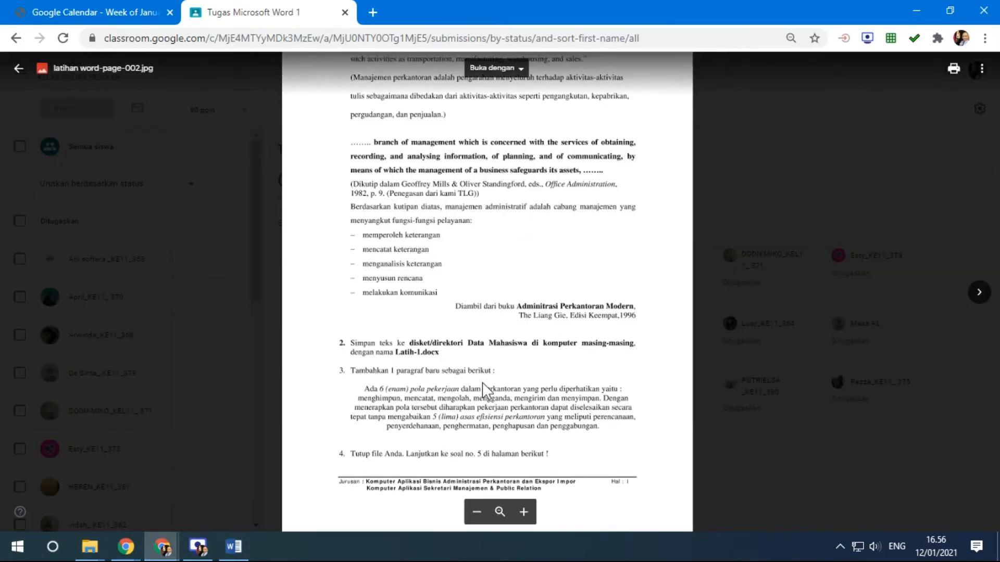
pyautogui.scroll(5, 498, 373)
pyautogui.scroll(3, 497, 372)
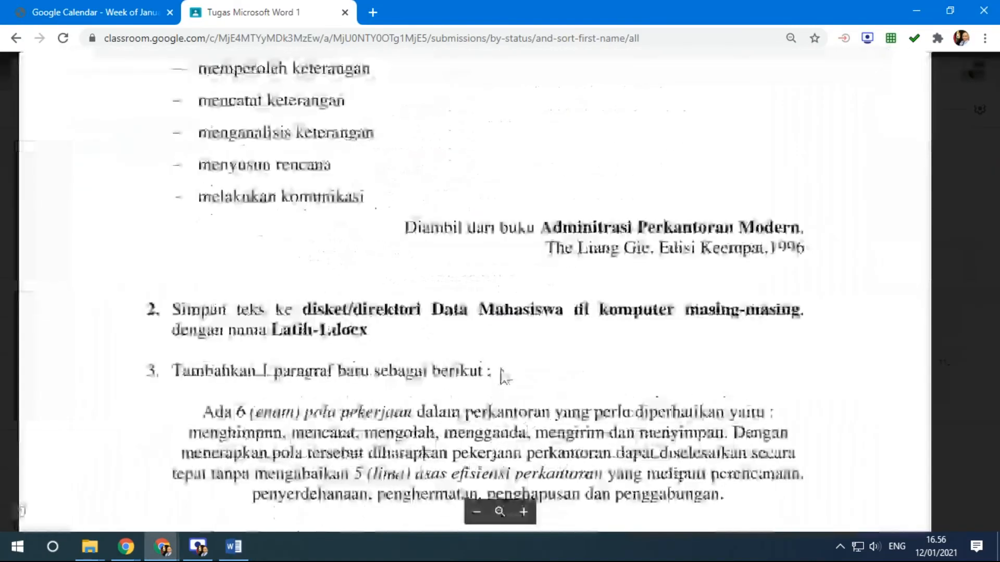
pyautogui.scroll(-6, 504, 369)
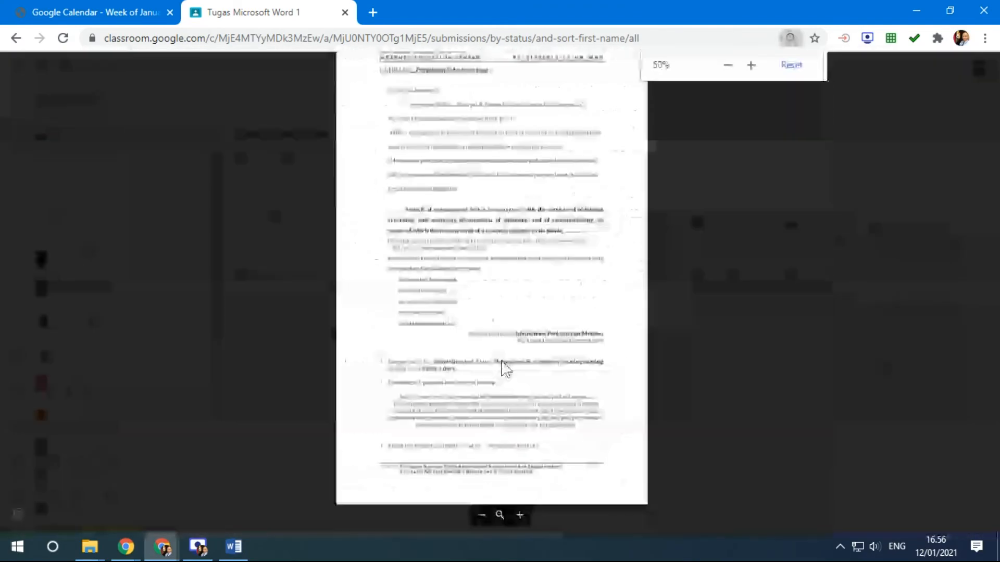
pyautogui.scroll(5, 527, 373)
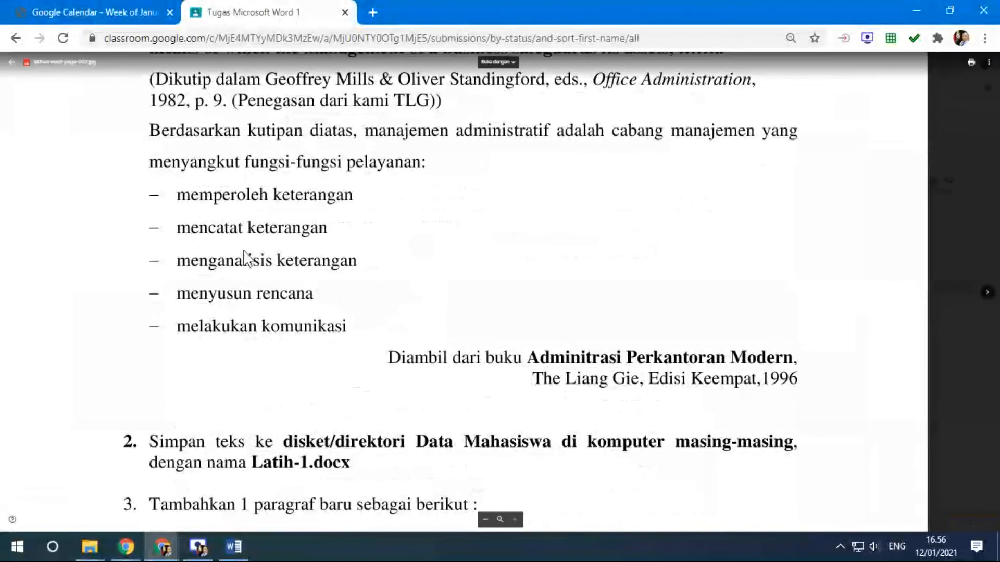
pyautogui.moveTo(393, 225); pyautogui.dragTo(433, 427)
pyautogui.moveTo(244, 134); pyautogui.dragTo(244, 179)
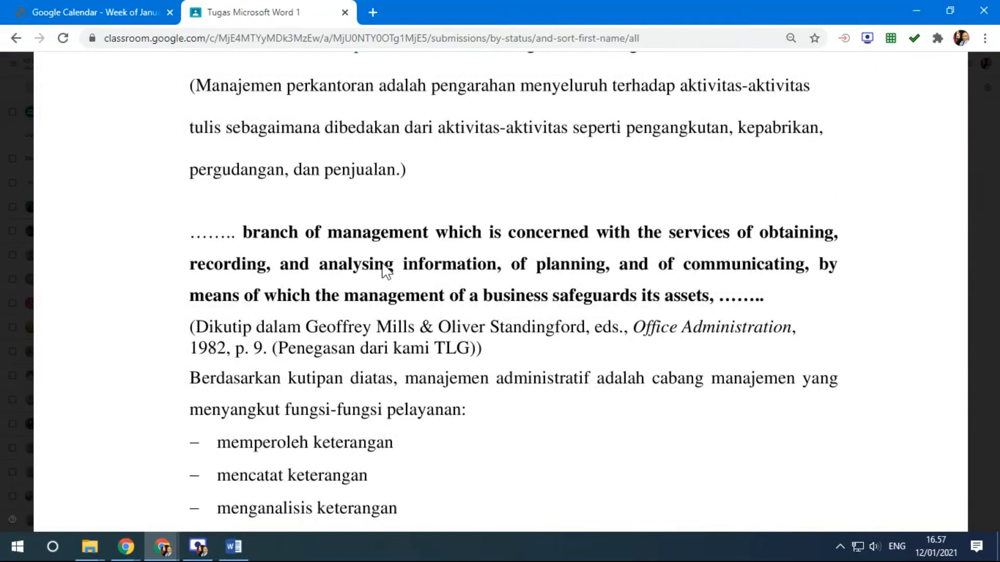
pyautogui.scroll(-10, 426, 177)
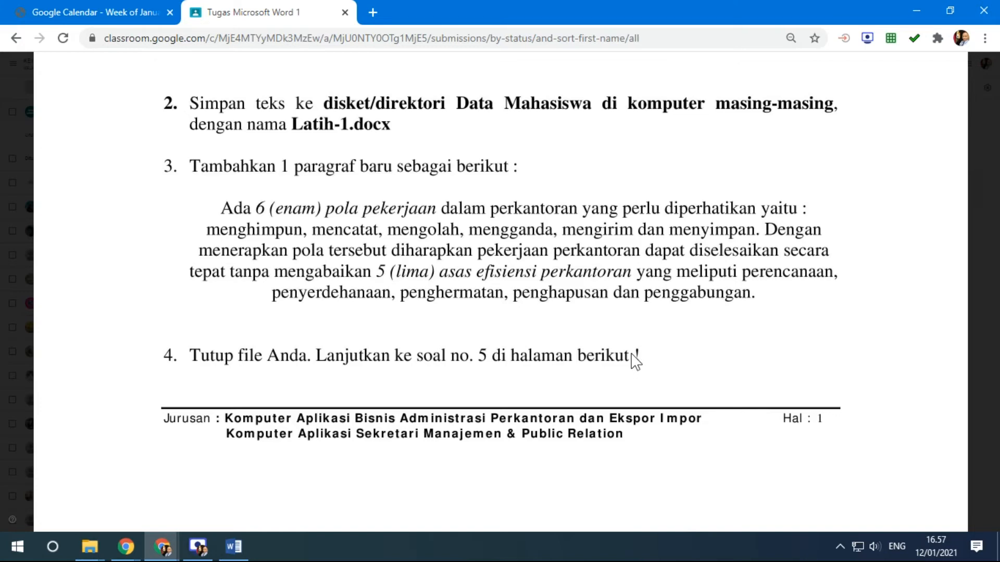
# - Switch back to the Word document and delete the entire page-setup note, leaving the page blank
pyautogui.click(234, 547)
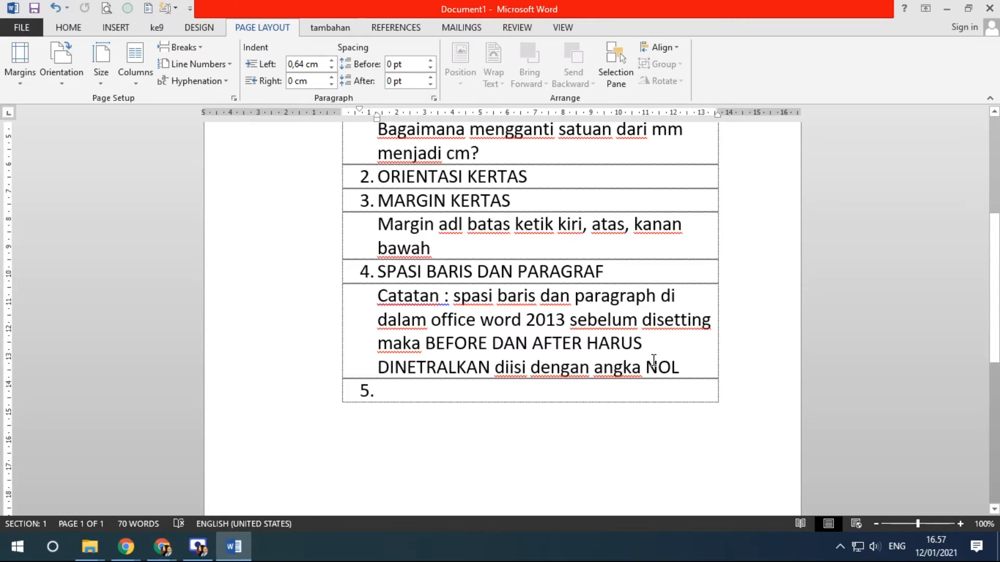
pyautogui.scroll(3, 614, 245)
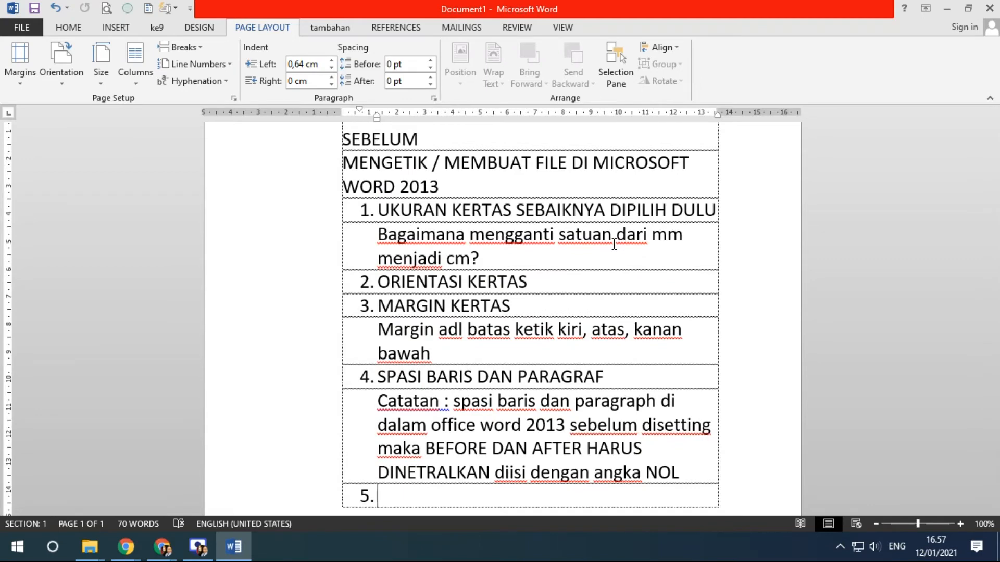
pyautogui.scroll(3, 451, 300)
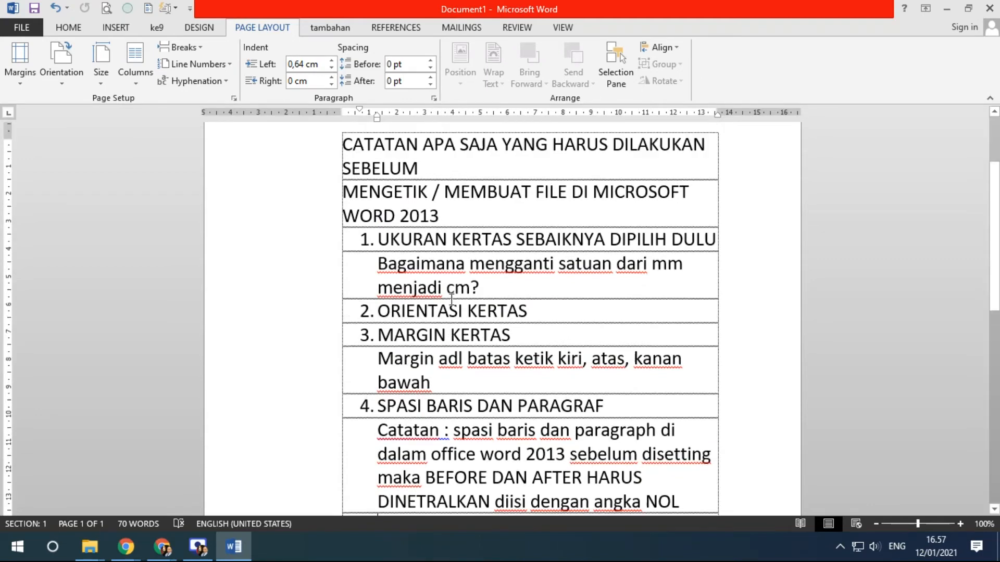
pyautogui.moveTo(236, 191); pyautogui.dragTo(406, 370)
pyautogui.press('Delete')
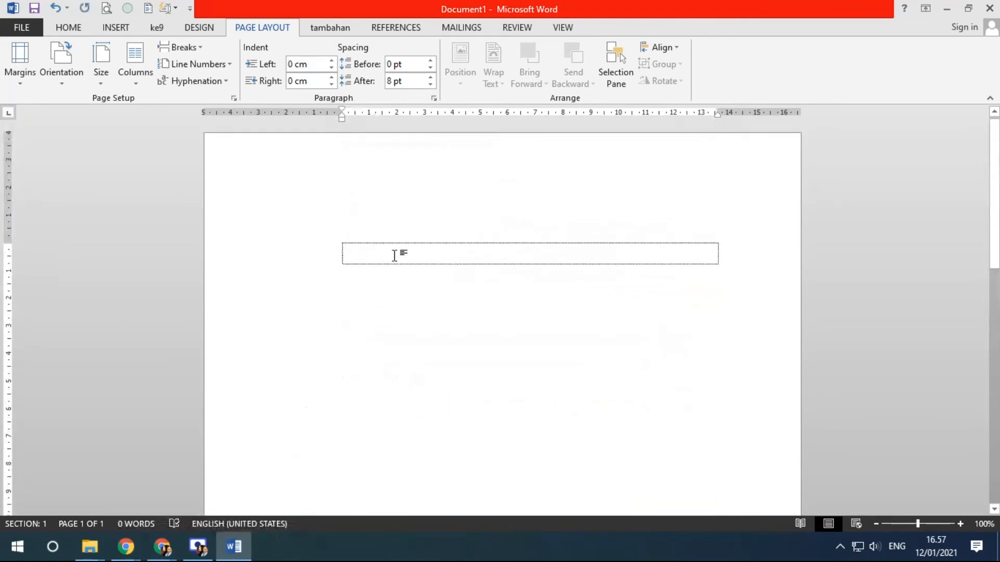
# - Choose a preset paper size for the blank document and set its page margins to 2,5 cm
pyautogui.click(100, 78)
pyautogui.click(137, 168)
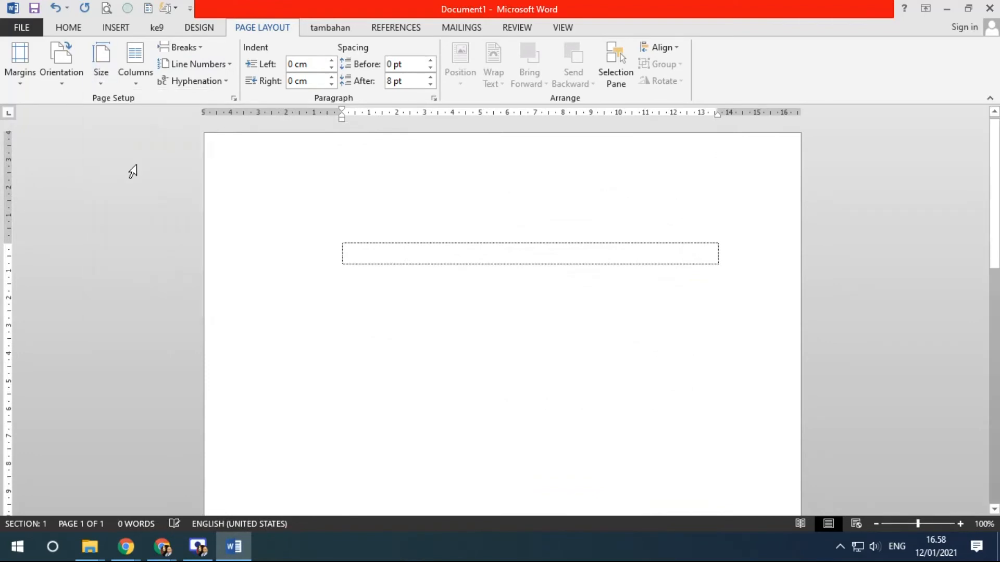
pyautogui.click(17, 83)
pyautogui.click(94, 391)
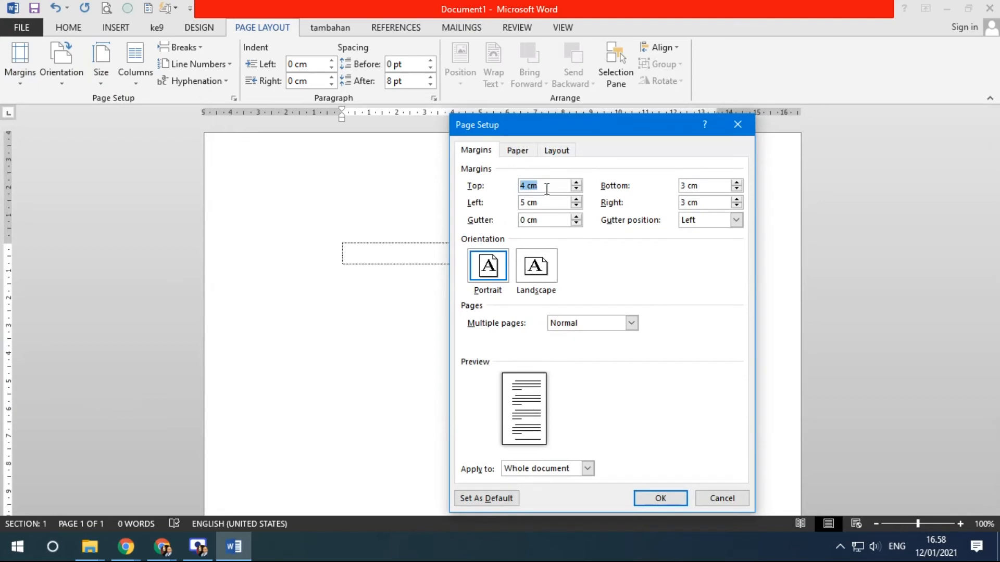
pyautogui.write('2,5')
pyautogui.press('Tab')
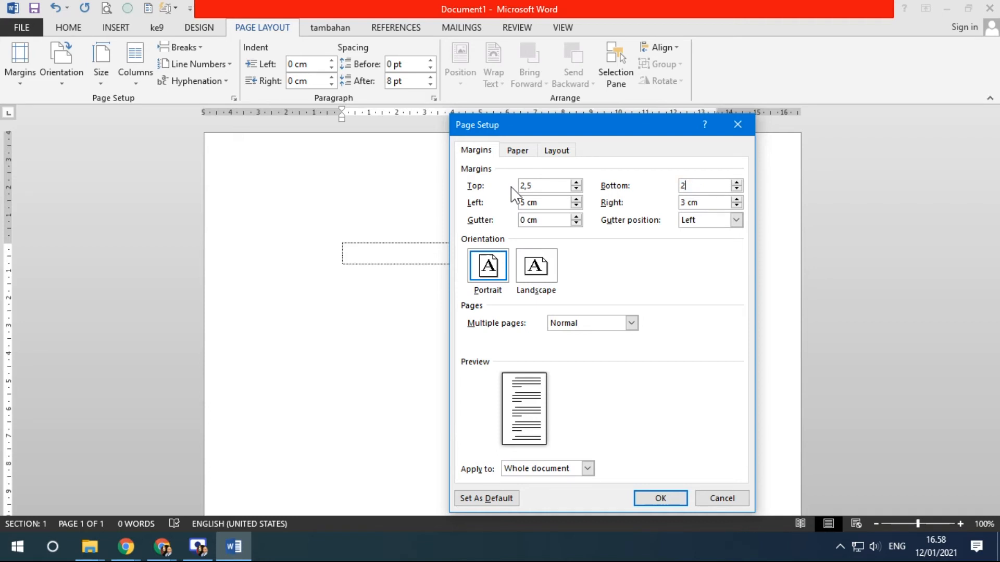
pyautogui.press('Tab')
pyautogui.press('Tab')
pyautogui.doubleClick(540, 184)
pyautogui.press('Tab')
pyautogui.press('Tab')
pyautogui.press('Tab')
pyautogui.write('2,5')
pyautogui.press('Return')
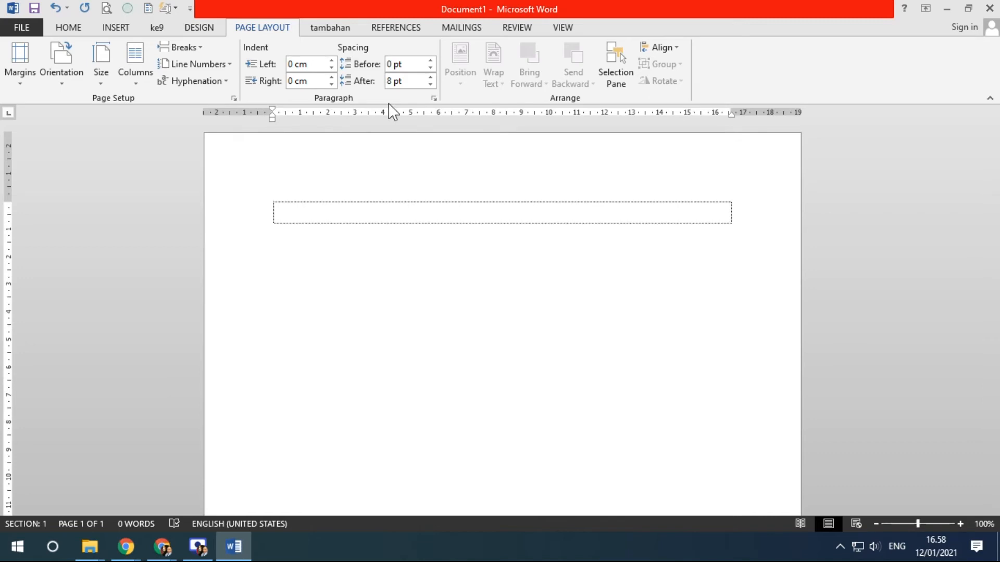
# - Set the empty paragraph's After spacing to 0 pt
pyautogui.click(430, 85)
pyautogui.click(430, 85)
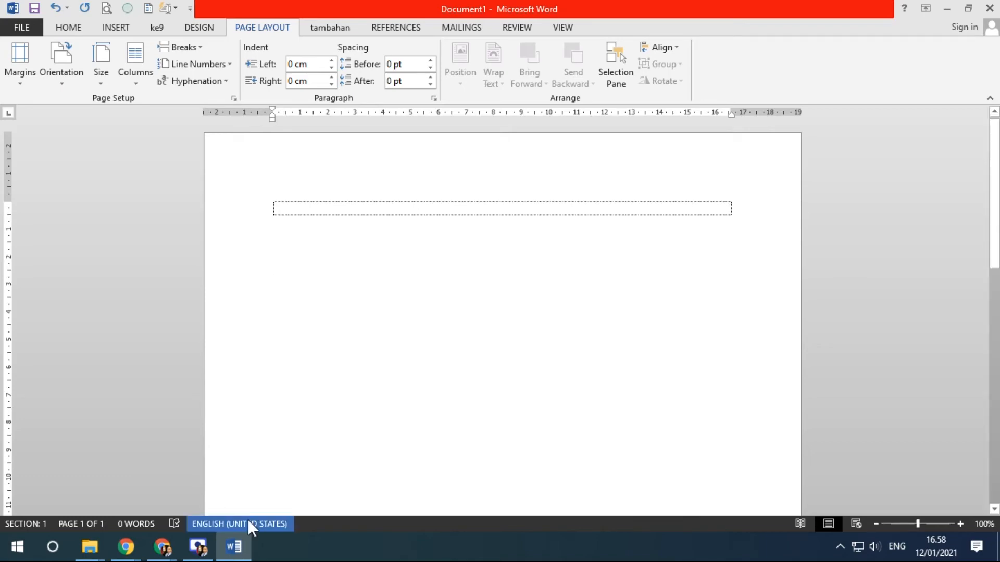
# - Switch to the "Tugas Microsoft Word 1" window in Chrome and look over the whole LATIHAN 1 exercise page, from the heading to task 4
pyautogui.click(204, 552)
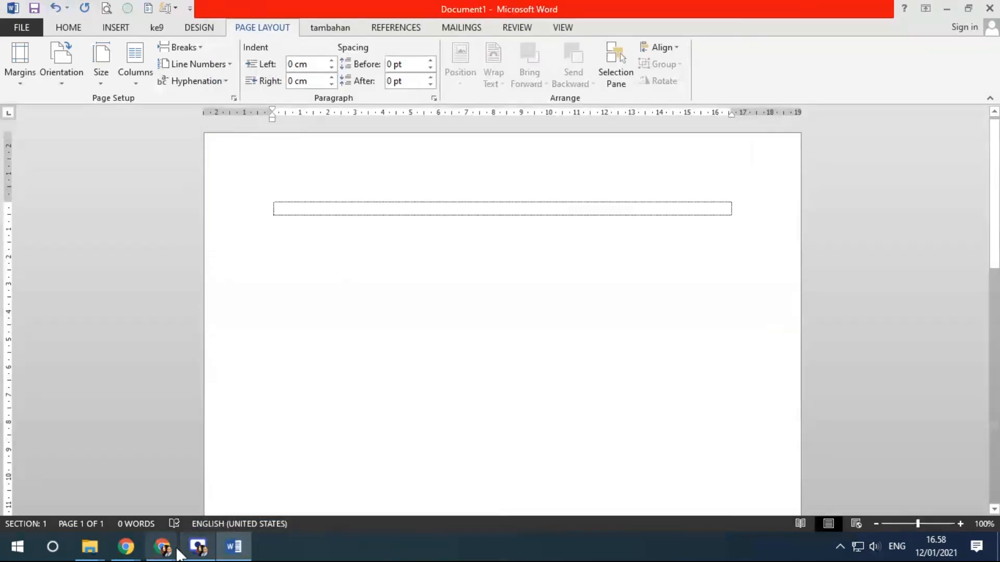
pyautogui.moveTo(164, 547)
pyautogui.click(126, 509)
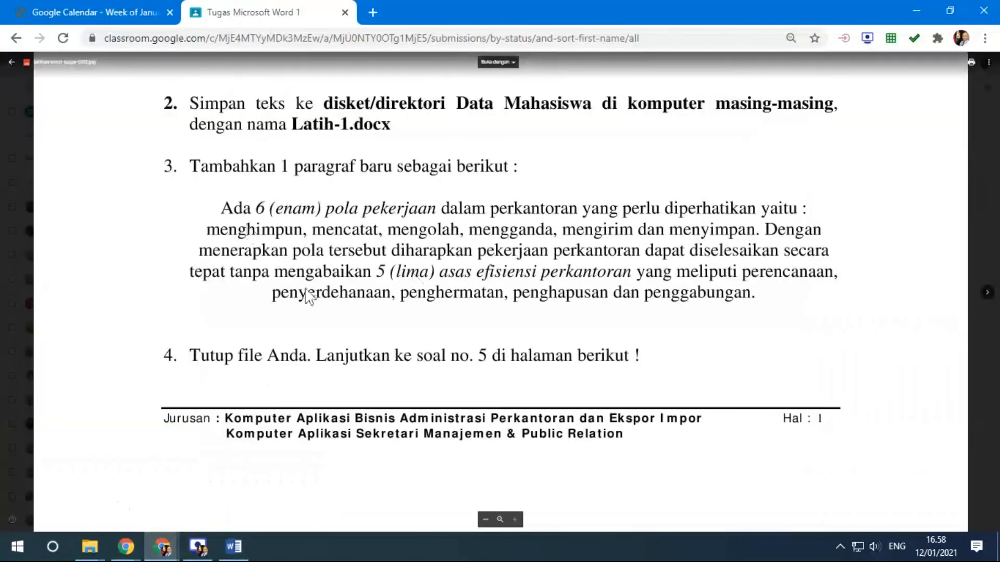
pyautogui.scroll(5, 396, 416)
pyautogui.scroll(10, 396, 416)
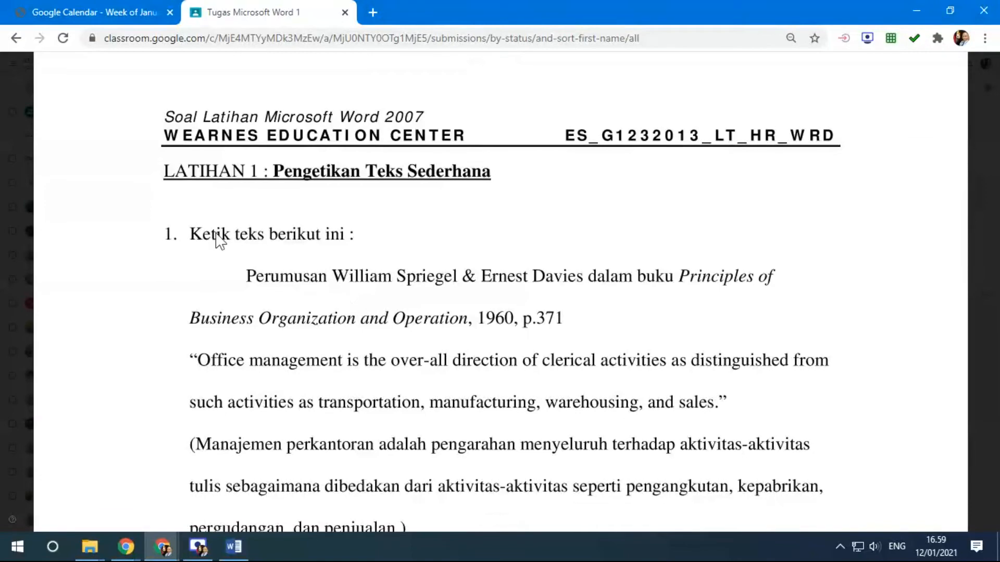
pyautogui.scroll(-4, 342, 329)
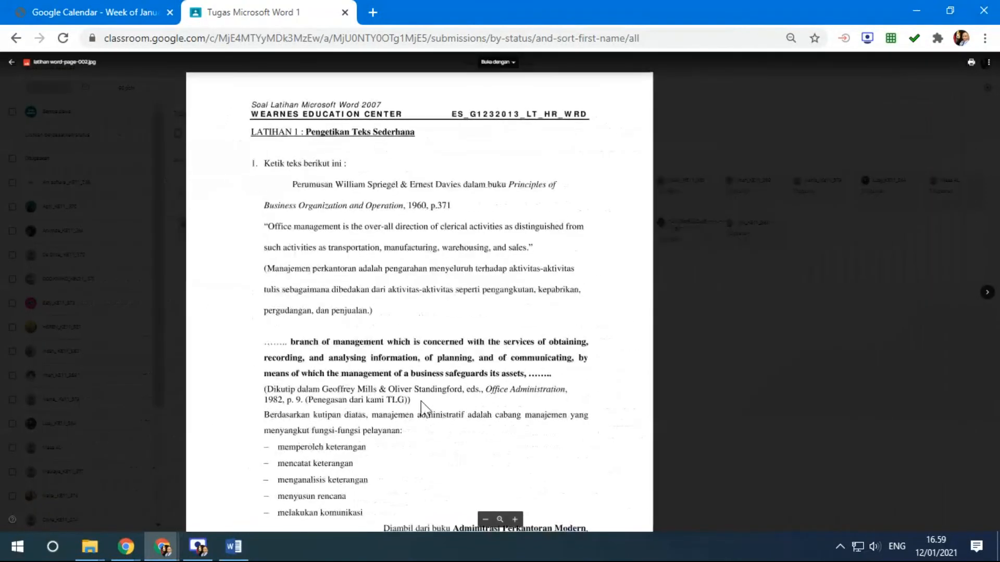
pyautogui.moveTo(419, 404); pyautogui.dragTo(413, 232)
pyautogui.moveTo(420, 452); pyautogui.dragTo(419, 365)
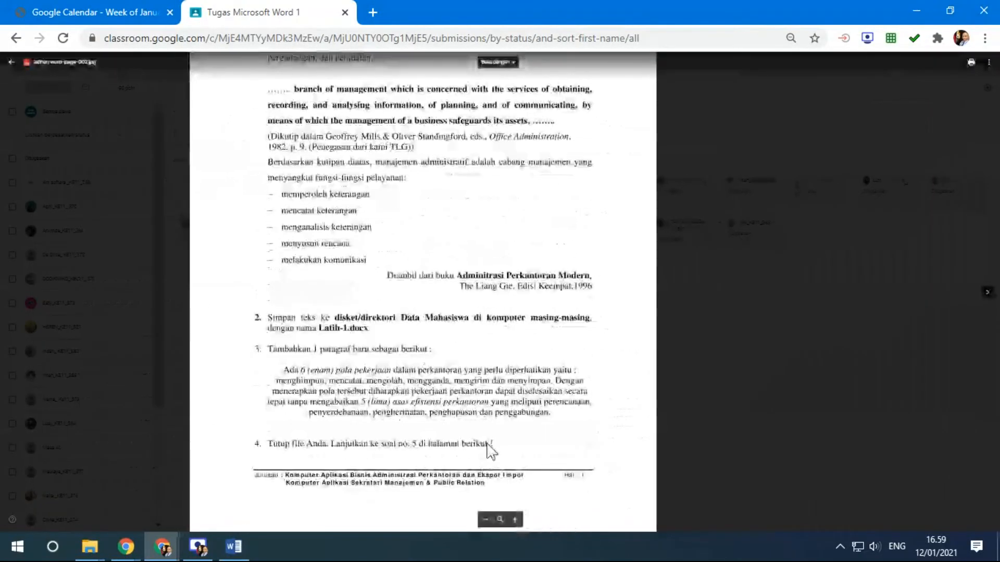
pyautogui.moveTo(423, 251); pyautogui.dragTo(450, 483)
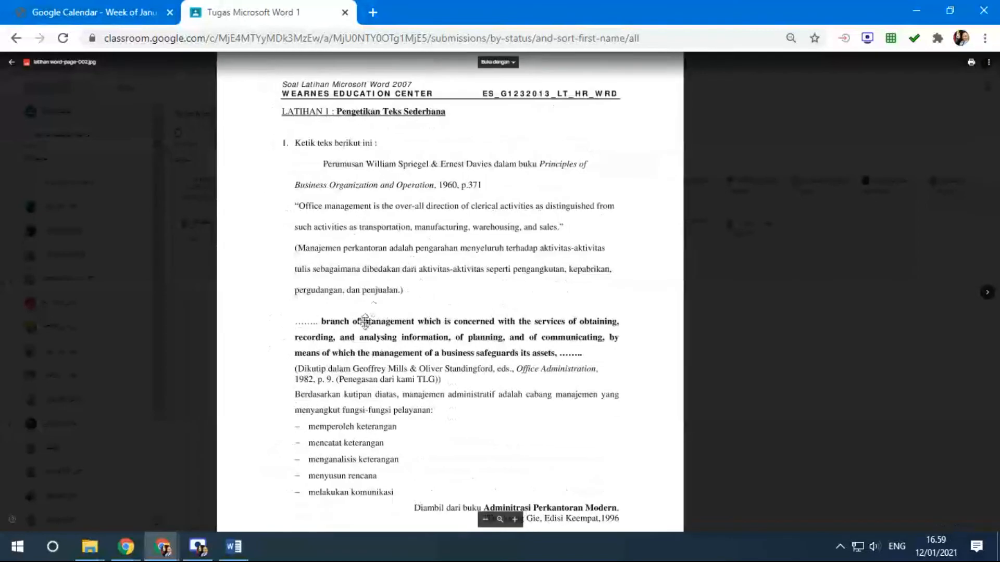
pyautogui.moveTo(358, 320); pyautogui.dragTo(355, 296)
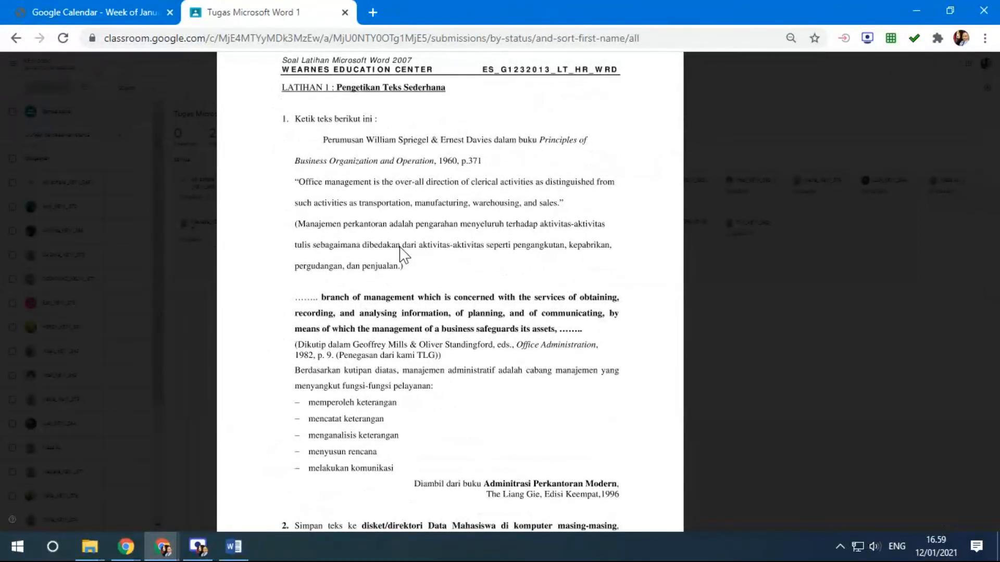
# - Switch to Word and enter the heading "LATIHAN 1" on the first line of the blank page
pyautogui.click(234, 546)
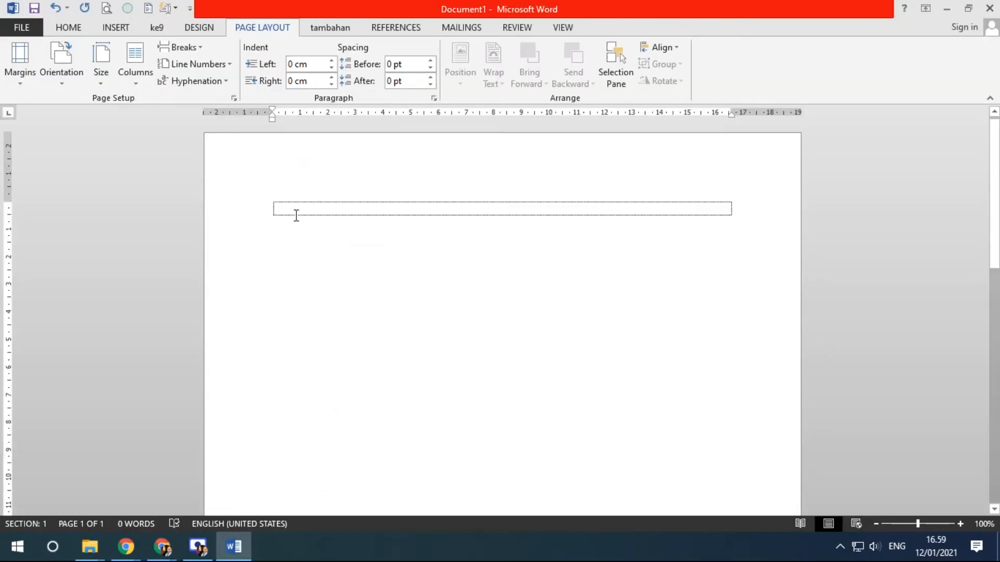
pyautogui.write('LATIHAN 1')
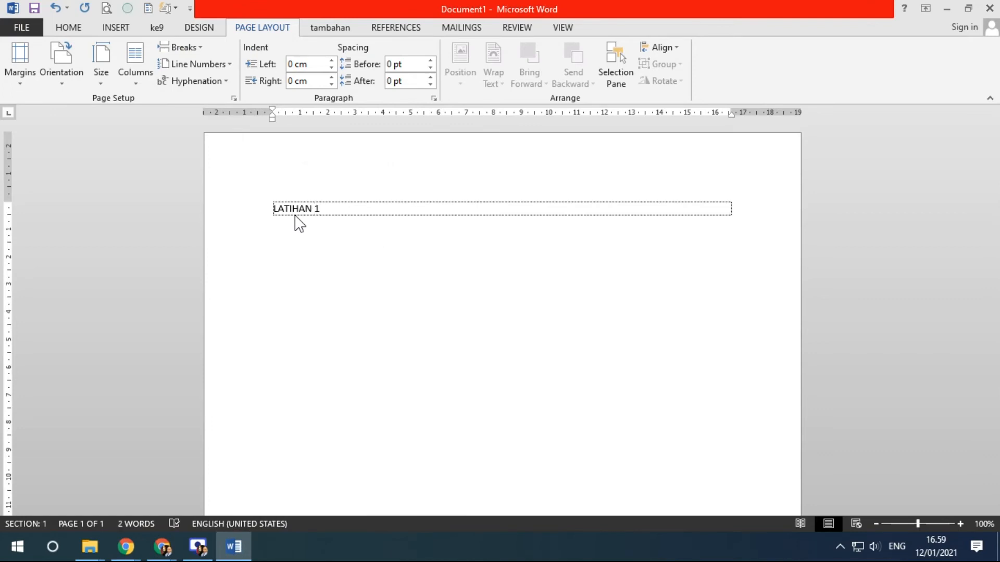
# - Return to the exercise page in Chrome and examine the LATIHAN 1 heading and the opening text of task 1 enlarged
pyautogui.moveTo(165, 547)
pyautogui.click(113, 473)
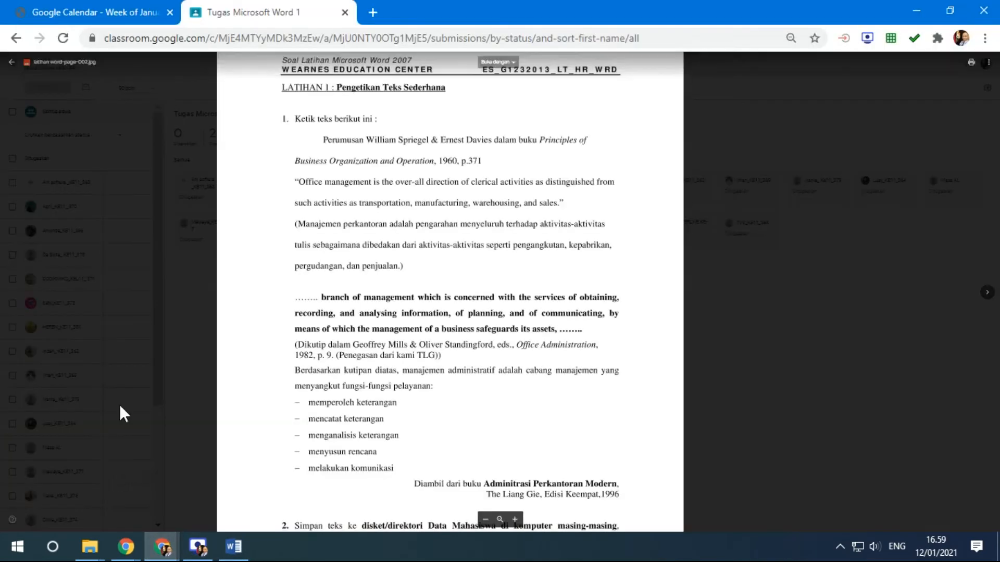
pyautogui.scroll(3, 521, 298)
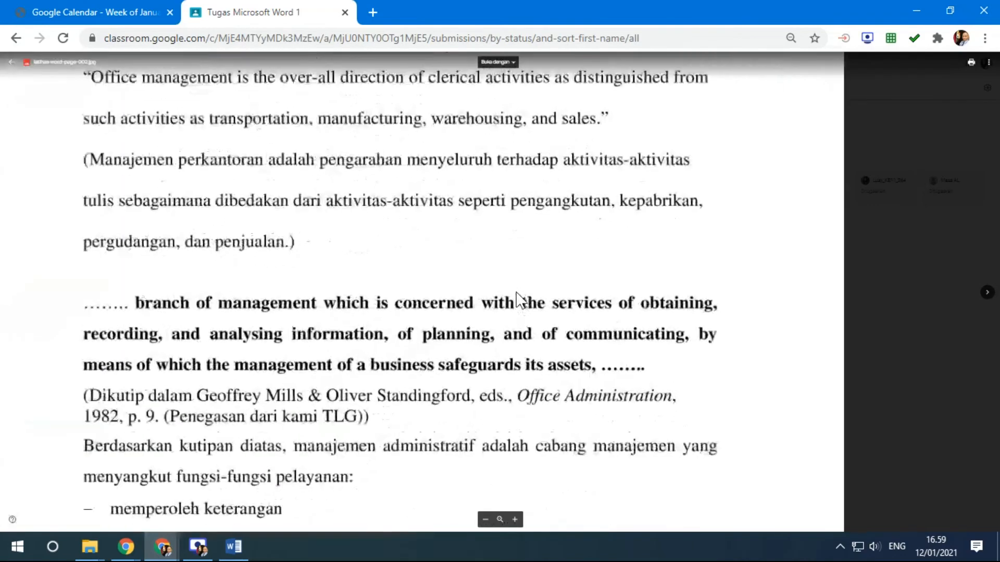
pyautogui.moveTo(286, 261); pyautogui.dragTo(346, 384)
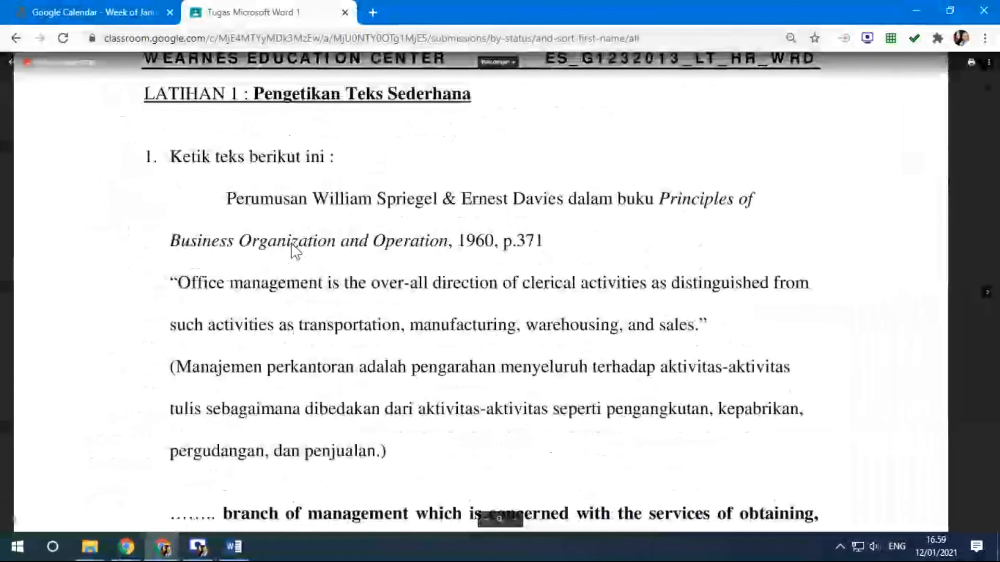
pyautogui.keyDown('ctrl'); pyautogui.scroll(1, 295, 252); pyautogui.keyUp('ctrl')
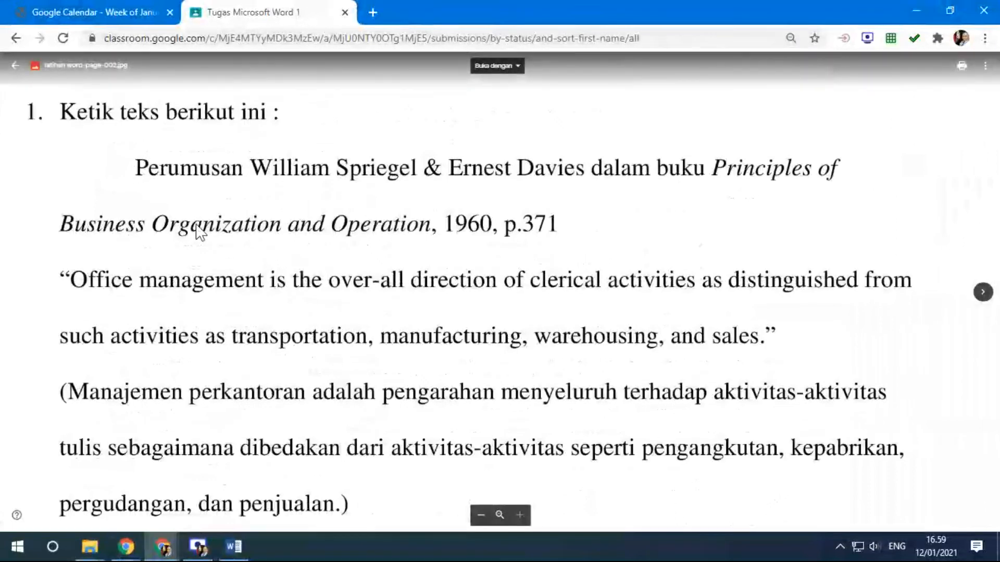
pyautogui.moveTo(202, 240); pyautogui.dragTo(347, 299)
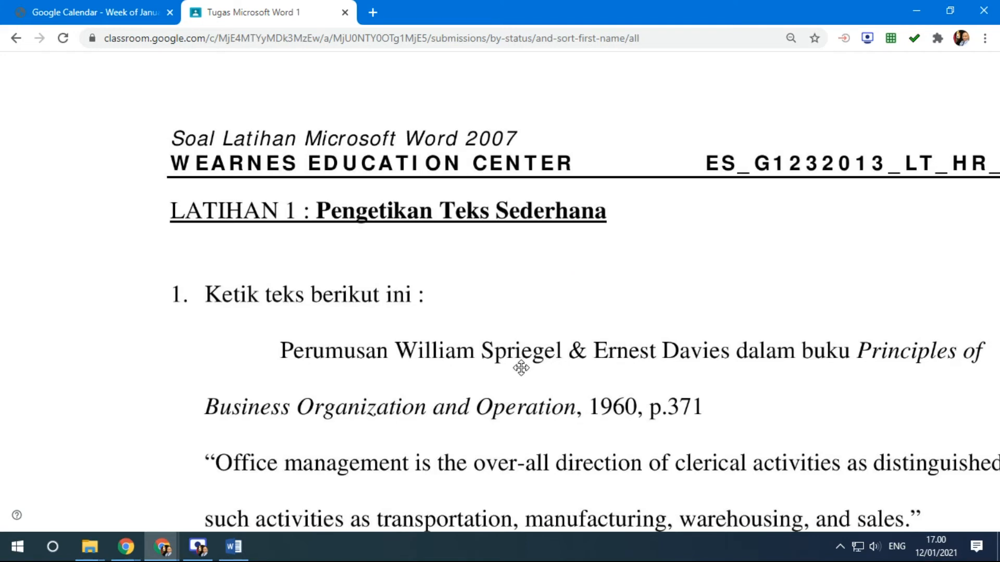
pyautogui.scroll(-3, 520, 367)
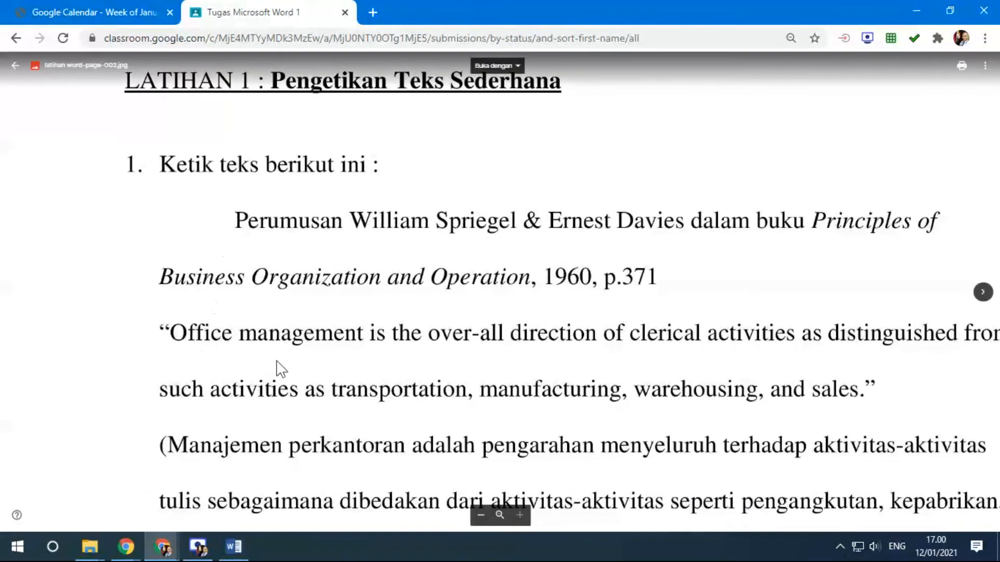
# - Switch to Word and format the "LATIHAN 1" line in Times New Roman, size 12
pyautogui.click(235, 548)
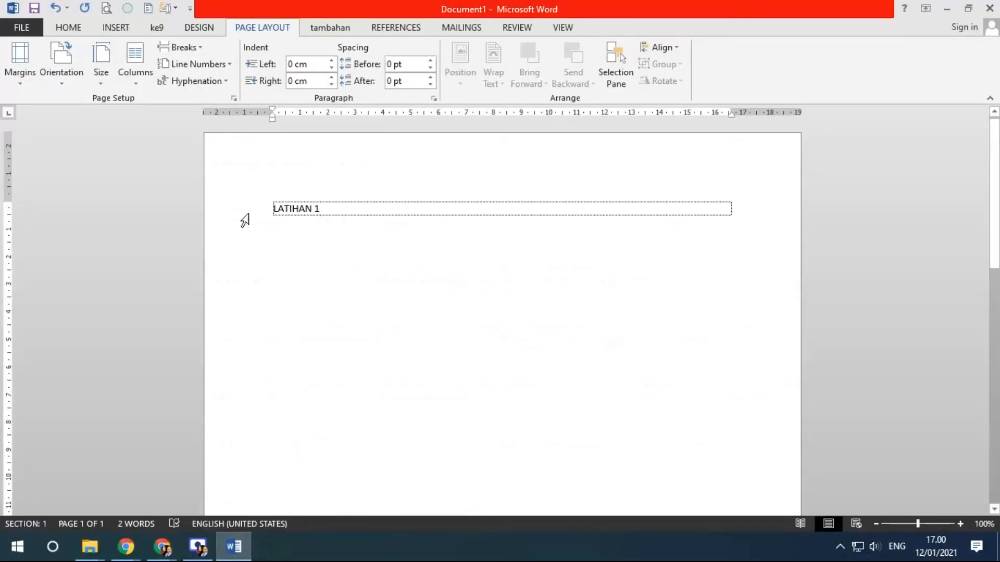
pyautogui.click(243, 218)
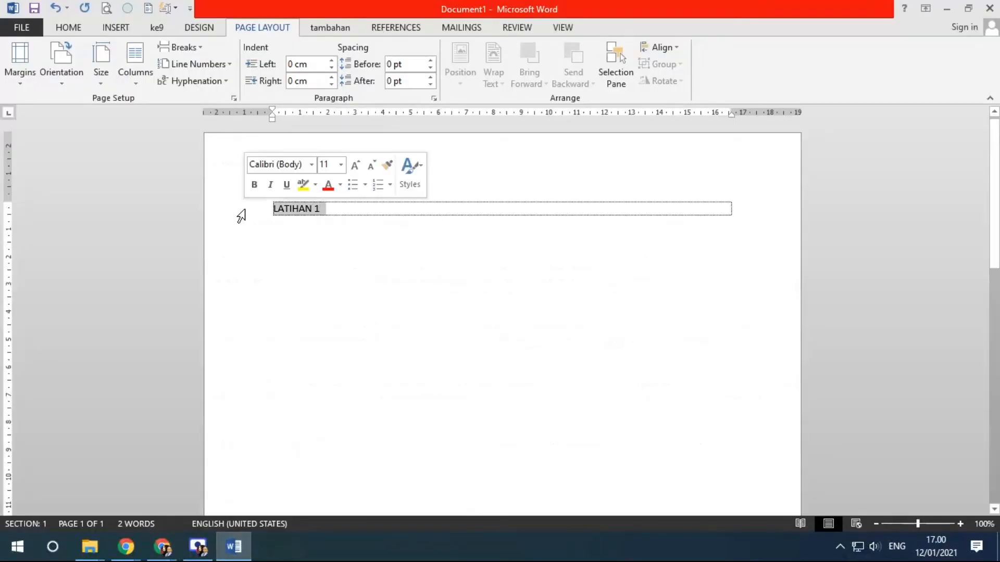
pyautogui.click(306, 231)
pyautogui.click(229, 219)
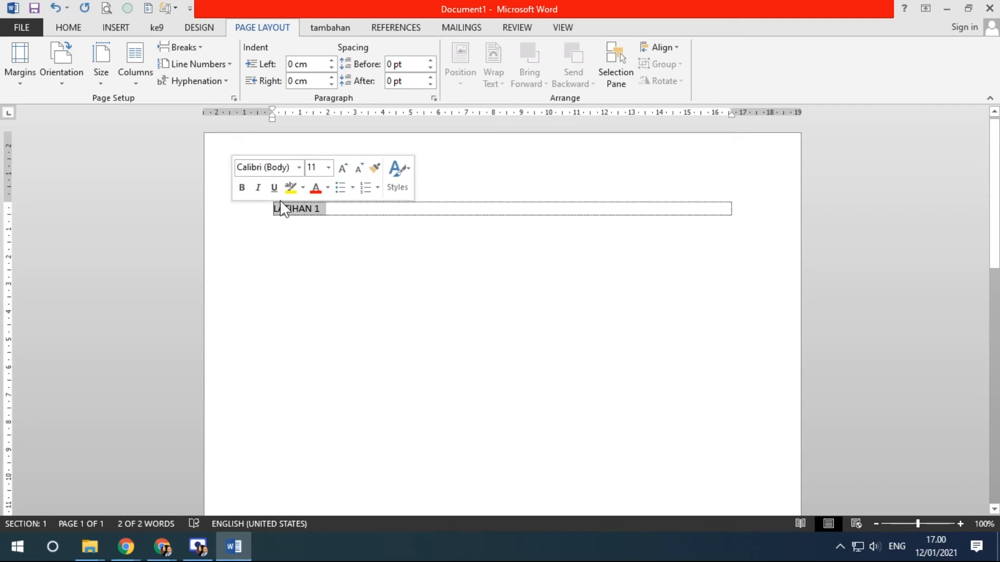
pyautogui.click(300, 167)
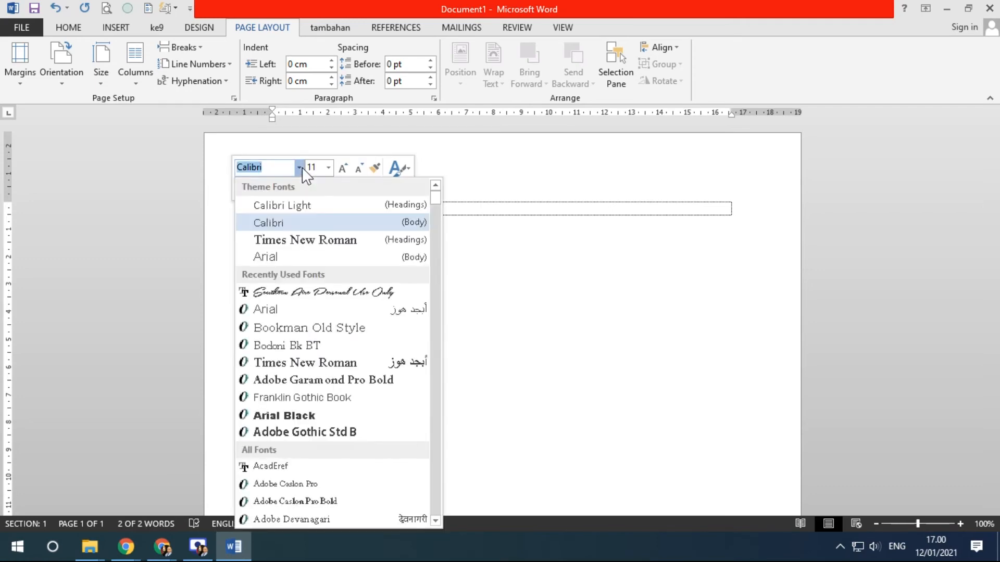
pyautogui.click(301, 242)
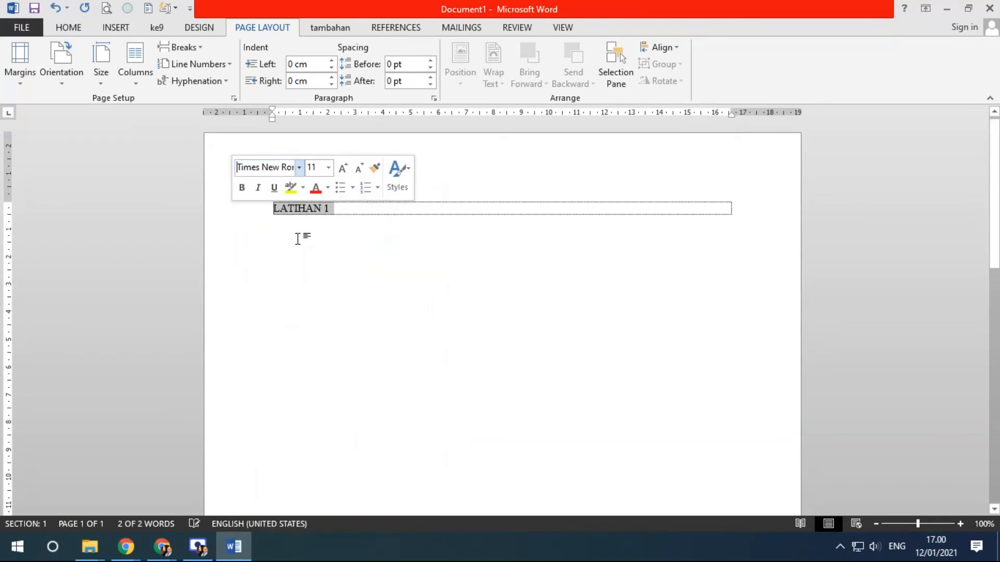
pyautogui.click(328, 167)
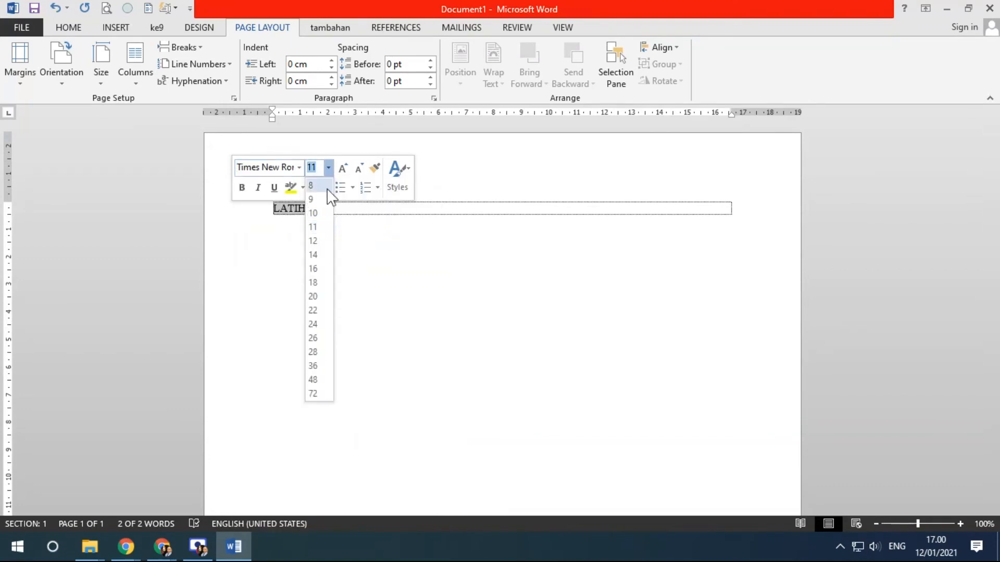
pyautogui.click(317, 241)
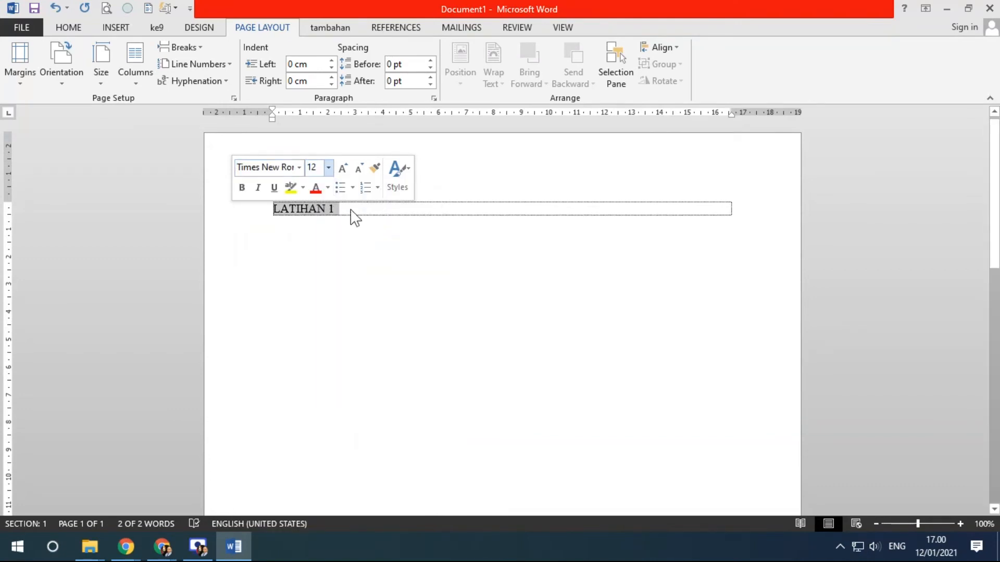
pyautogui.click(354, 210)
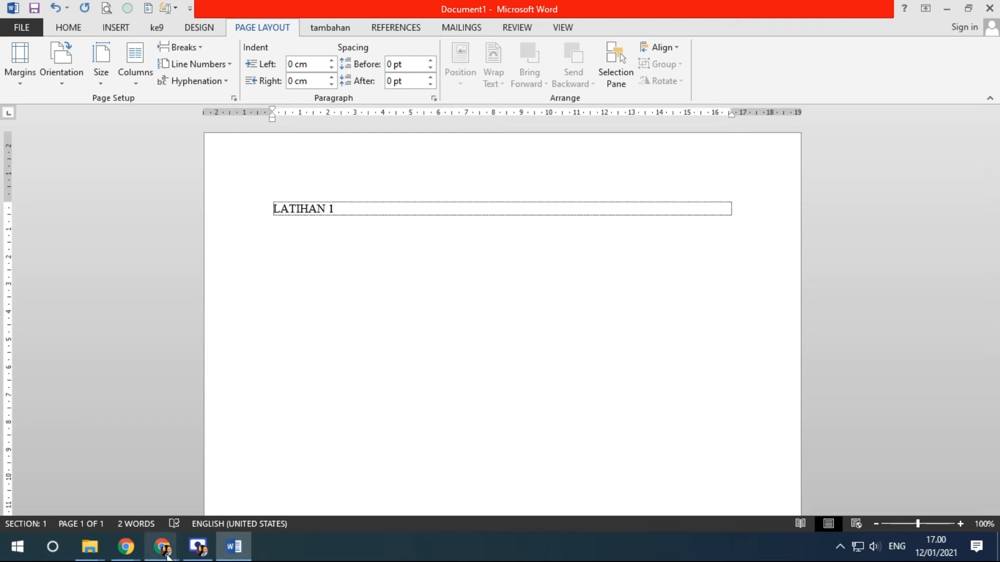
# - Arrange the Chrome exercise page and the Word document side by side, with Word on the left half and Chrome on the right half
pyautogui.moveTo(161, 544)
pyautogui.click(129, 480)
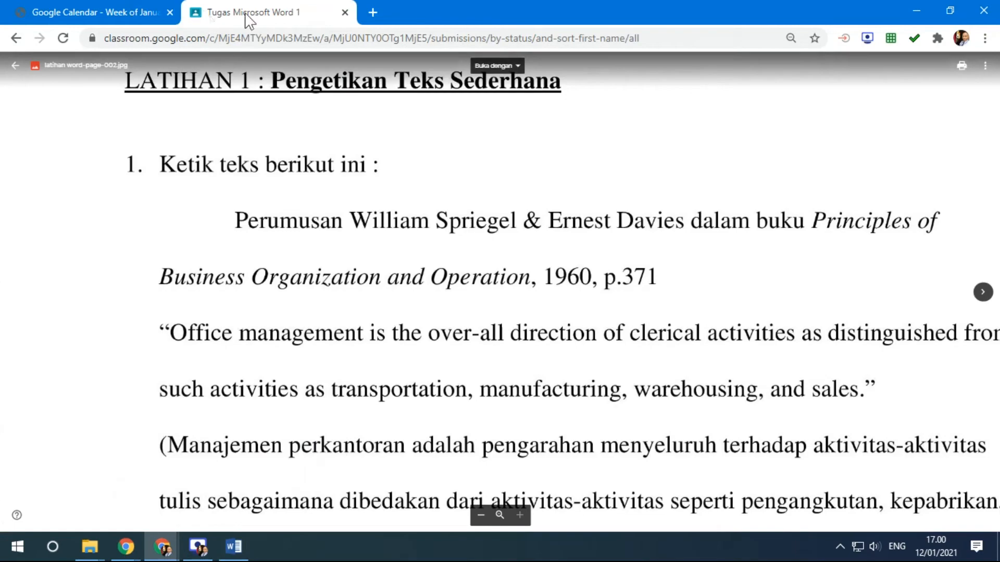
pyautogui.moveTo(514, 11); pyautogui.dragTo(999, 3)
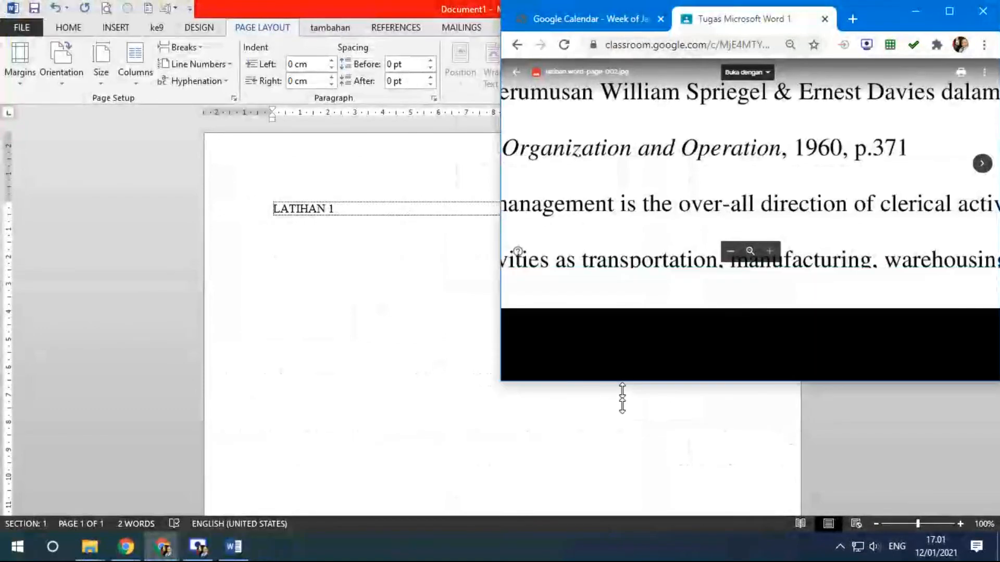
pyautogui.moveTo(622, 265); pyautogui.dragTo(618, 534)
pyautogui.click(405, 7)
pyautogui.moveTo(405, 7)
pyautogui.mouseDown()
pyautogui.moveTo(490, 8)
pyautogui.moveTo(99, 10)
pyautogui.moveTo(402, 42)
pyautogui.moveTo(437, 11)
pyautogui.moveTo(391, 29)
pyautogui.moveTo(395, 14)
pyautogui.mouseUp()
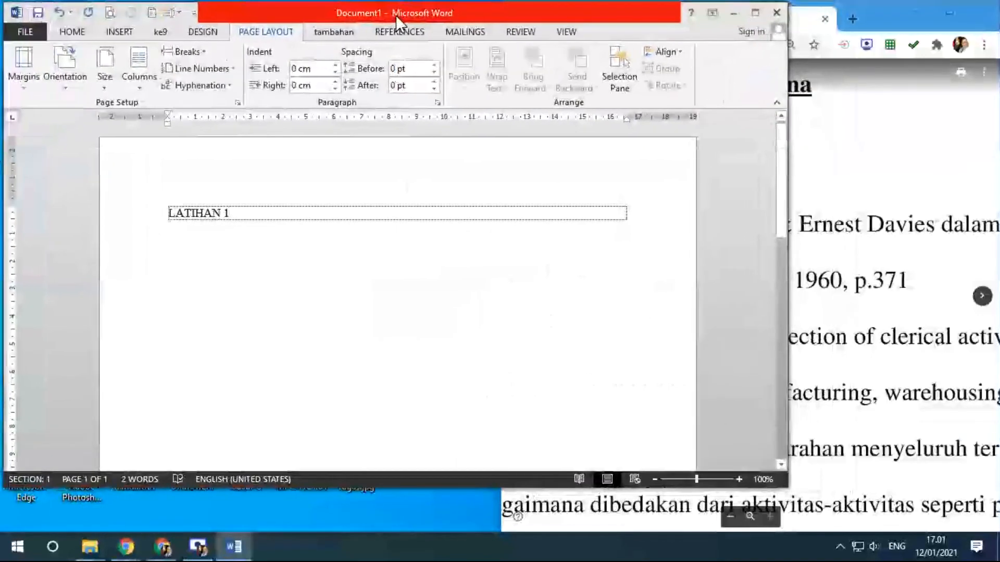
pyautogui.moveTo(242, 488); pyautogui.dragTo(238, 532)
pyautogui.moveTo(784, 268); pyautogui.dragTo(495, 258)
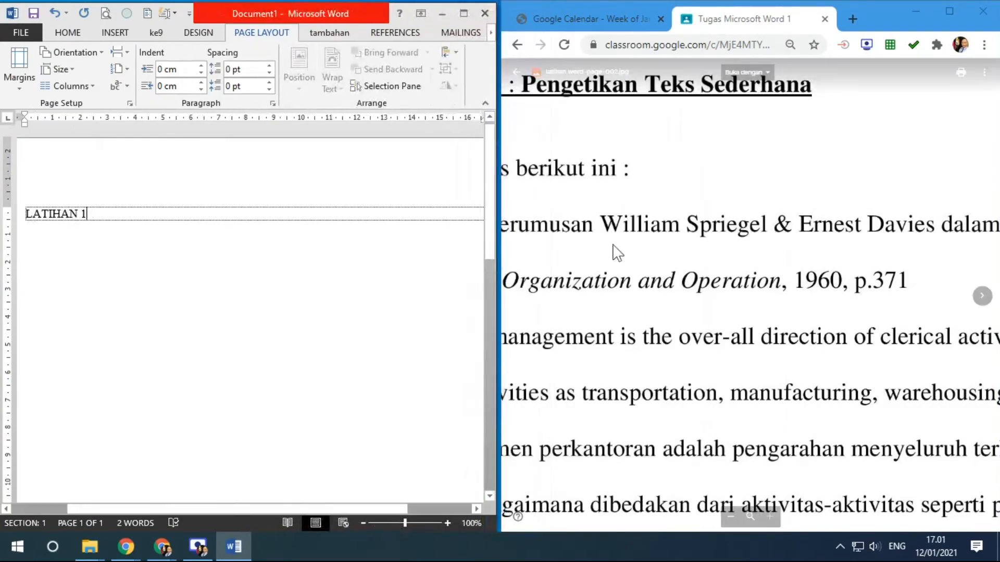
# - Complete the heading line in Word so it reads "LATIHAN 1 : Pengetikan Teks Sederhana", and start a new line below it
pyautogui.click(620, 259)
pyautogui.scroll(-3, 636, 244)
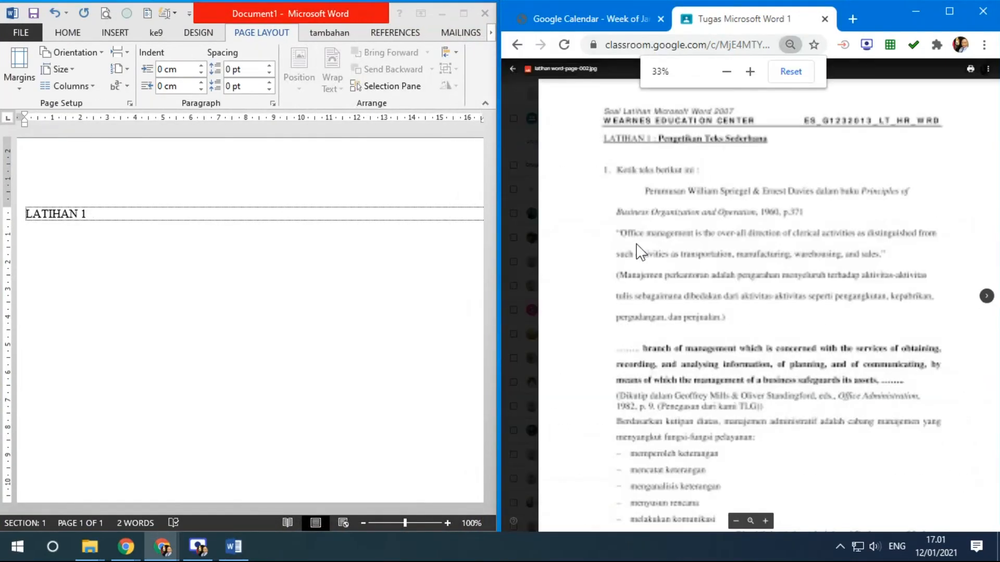
pyautogui.scroll(4, 637, 244)
pyautogui.scroll(5, 821, 316)
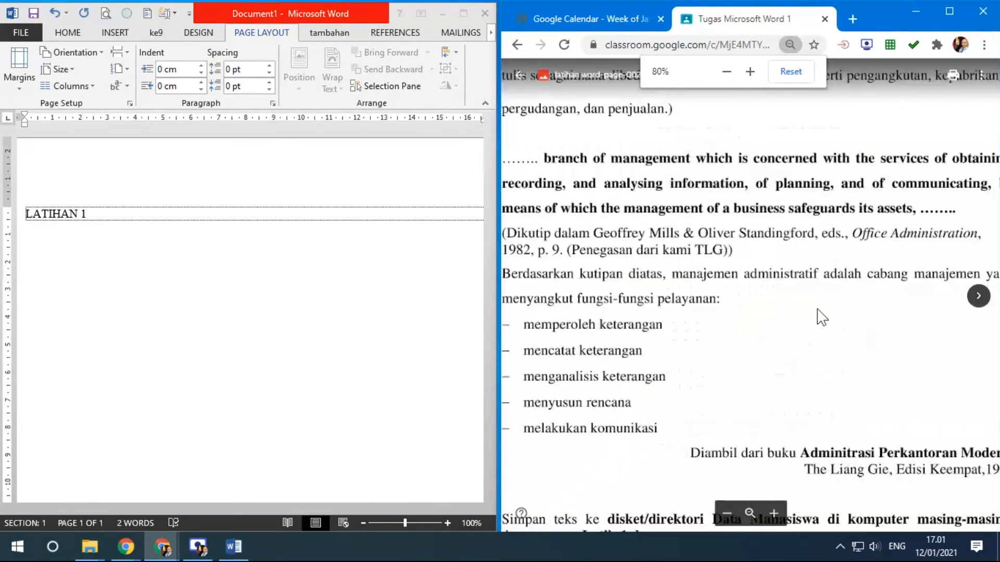
pyautogui.scroll(3, 749, 270)
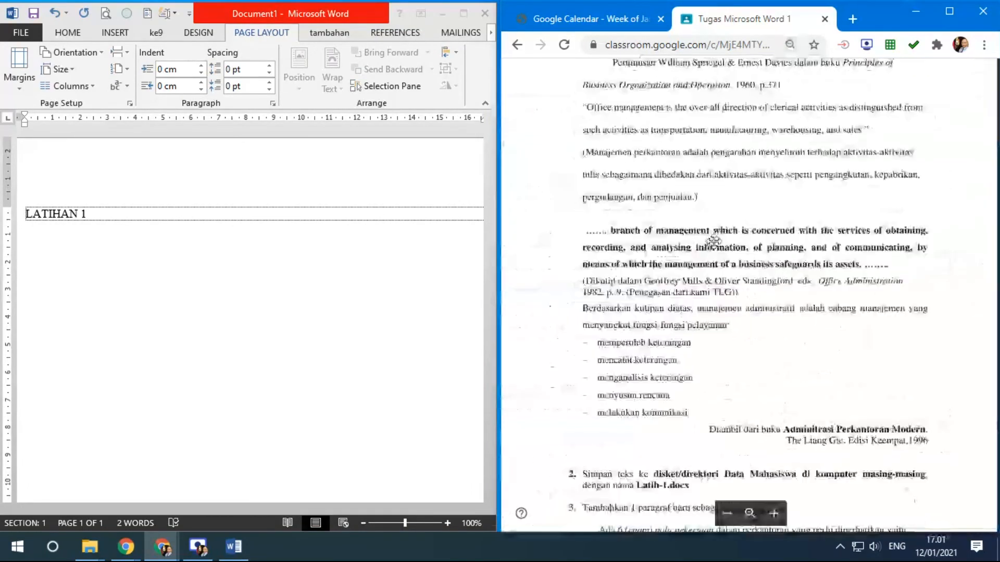
pyautogui.click(117, 214)
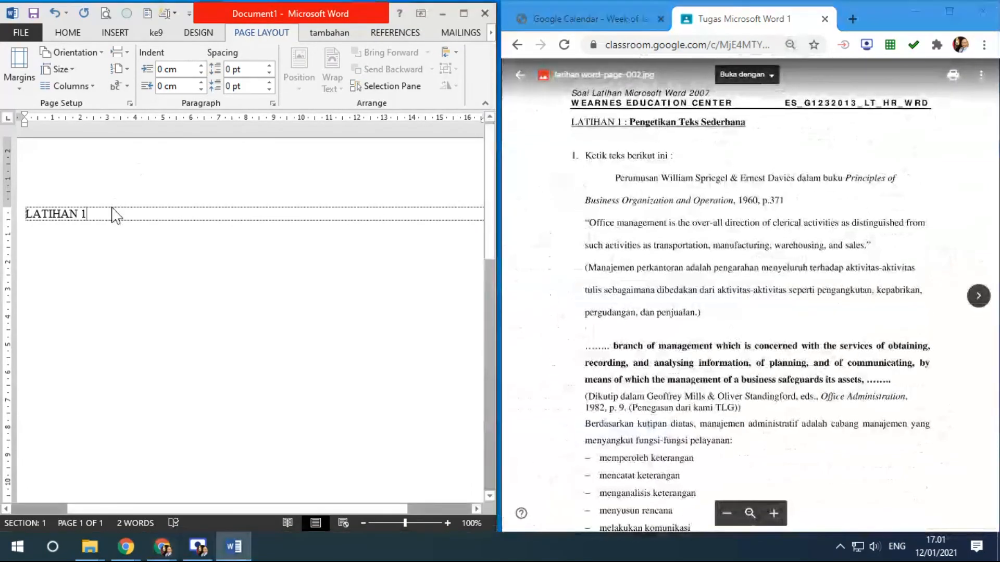
pyautogui.write(': ')
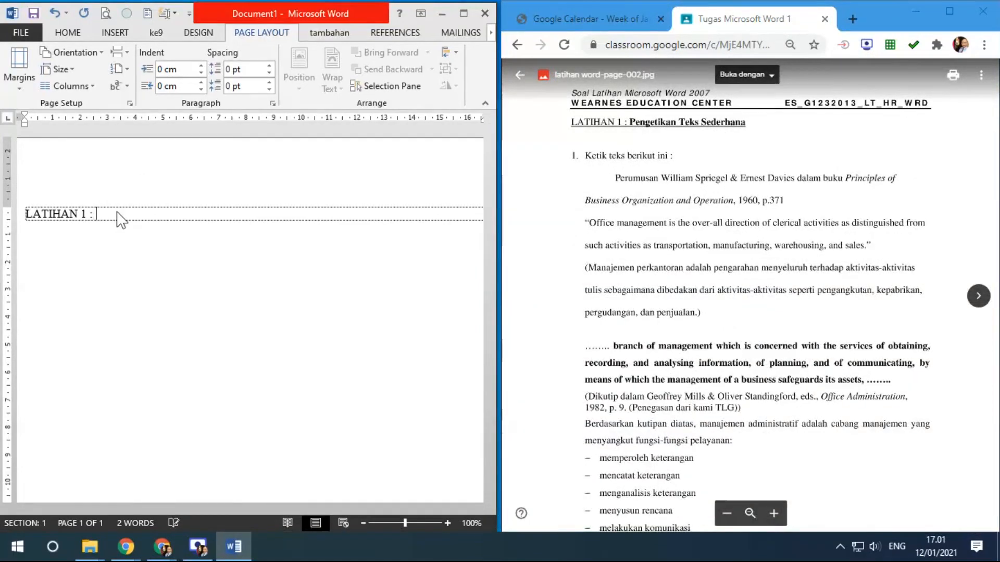
pyautogui.write('Pengetikan')
pyautogui.write('Teks Sederhan')
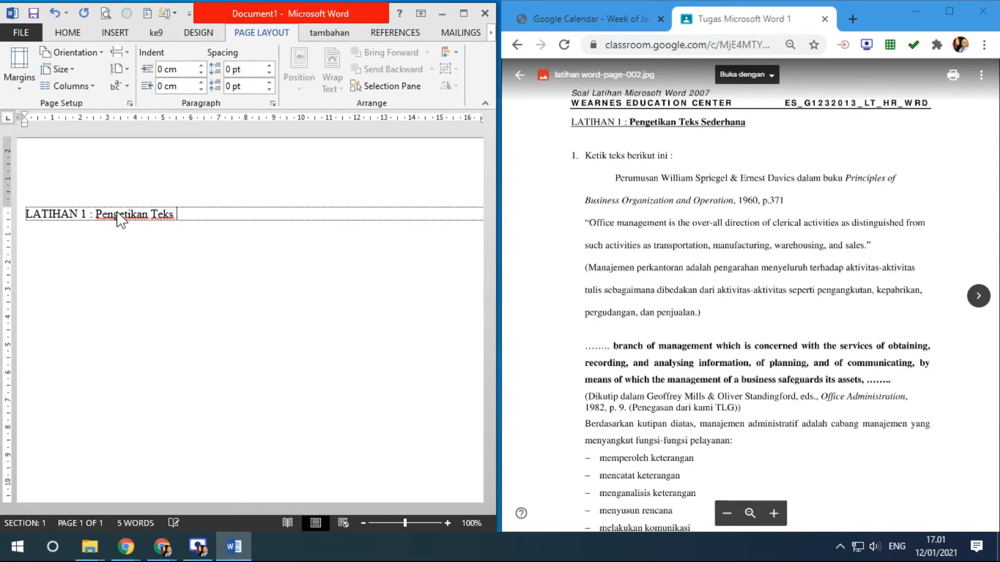
pyautogui.write('a')
pyautogui.press('Return')
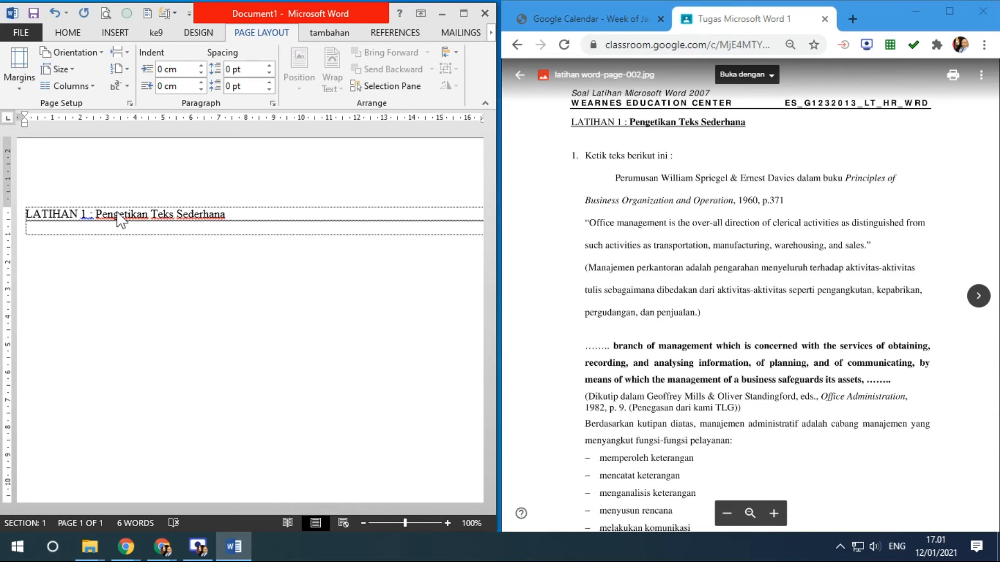
# - Start a numbered list under the heading with item 1 "Ketik teks berikut ini :" and the placeholder "d" as item 2
pyautogui.write('1. ')
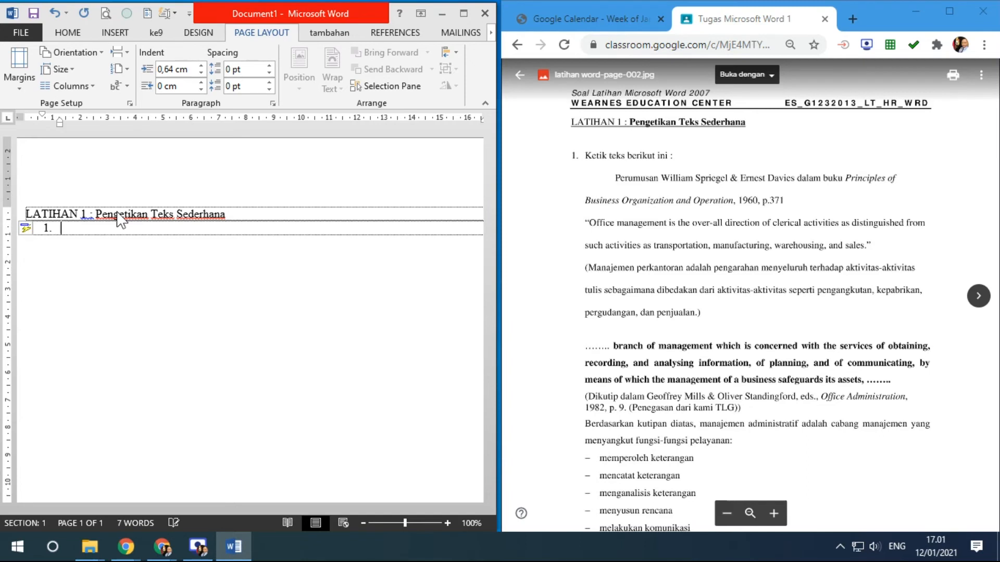
pyautogui.write('Ketik teks berikut ini :')
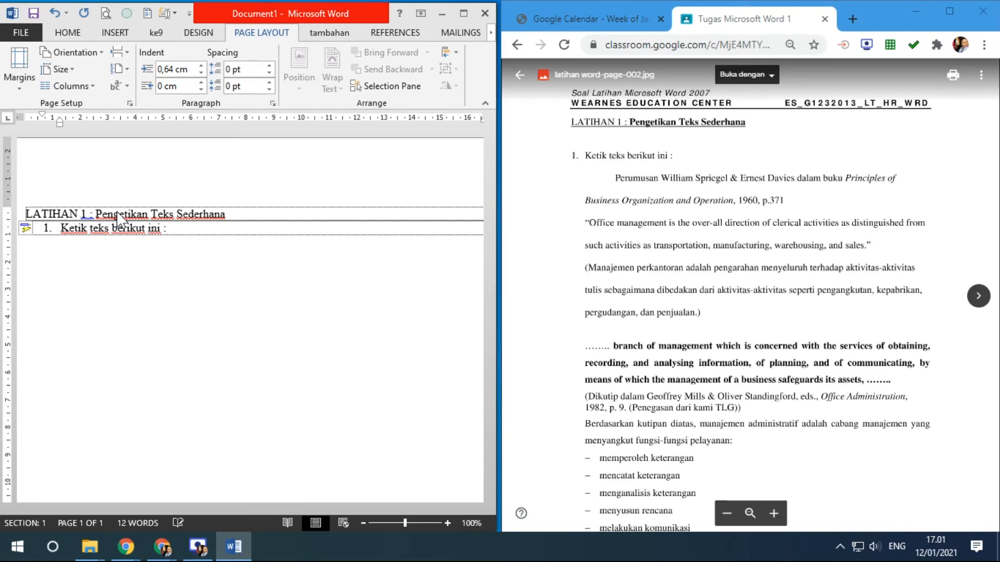
pyautogui.press('Return')
pyautogui.write('d')
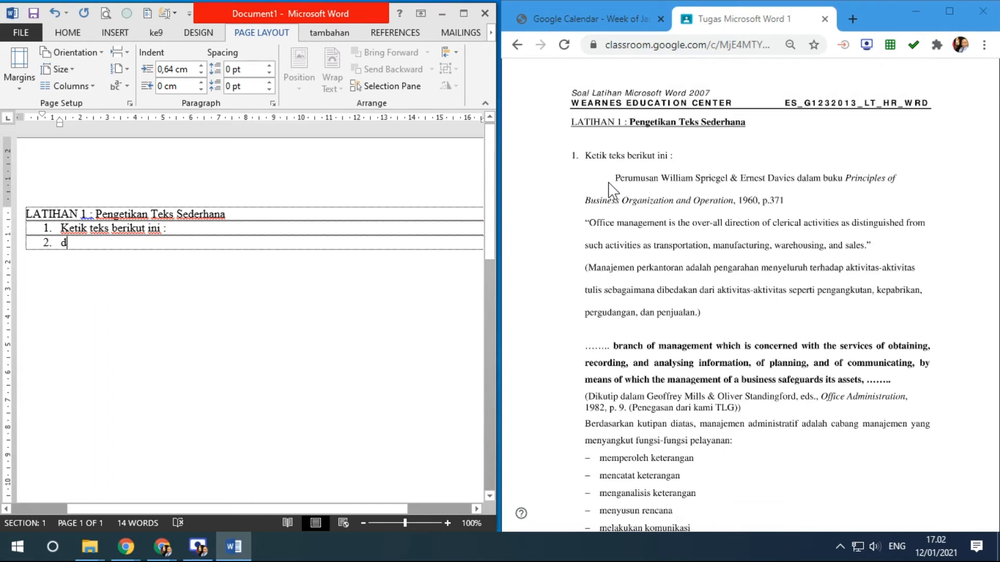
# - Examine the exercise page in Chrome from the task 1 text to task 4 to see how the numbered tasks are laid out
pyautogui.scroll(-4, 656, 239)
pyautogui.moveTo(771, 316); pyautogui.dragTo(715, 301)
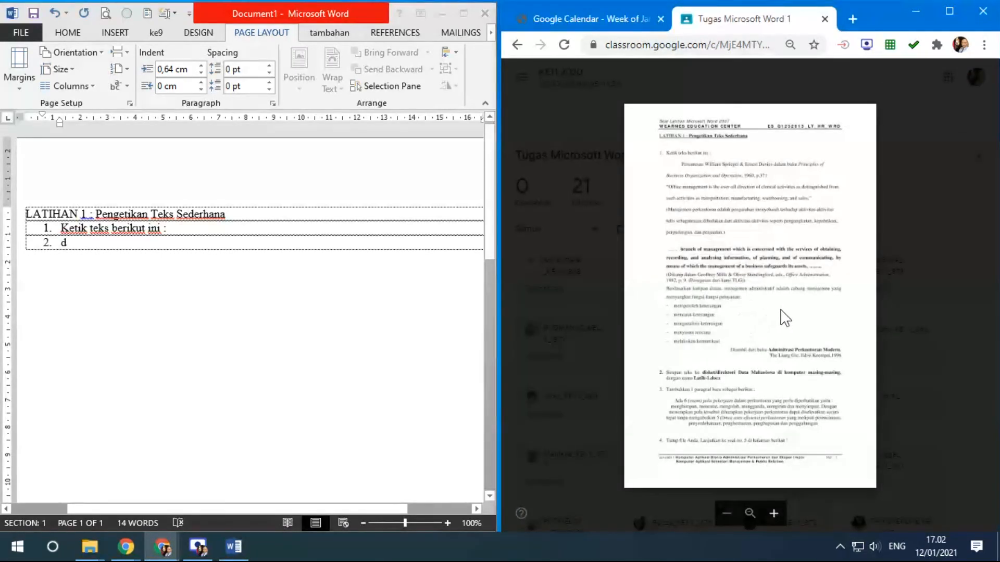
pyautogui.scroll(4, 781, 312)
pyautogui.scroll(-4, 699, 268)
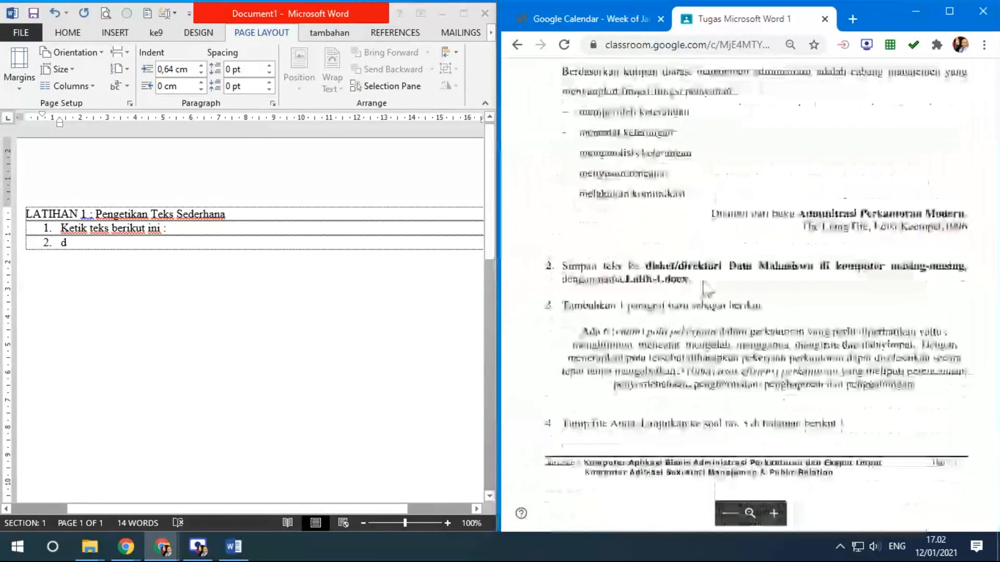
pyautogui.scroll(3, 704, 288)
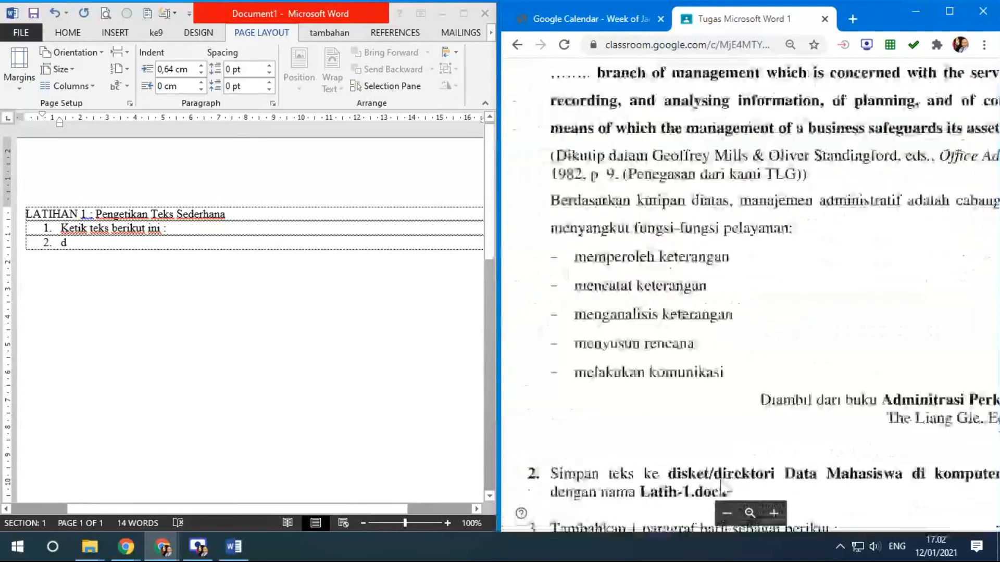
pyautogui.scroll(3, 720, 484)
pyautogui.scroll(4, 683, 306)
pyautogui.scroll(-3, 635, 173)
pyautogui.scroll(-5, 634, 173)
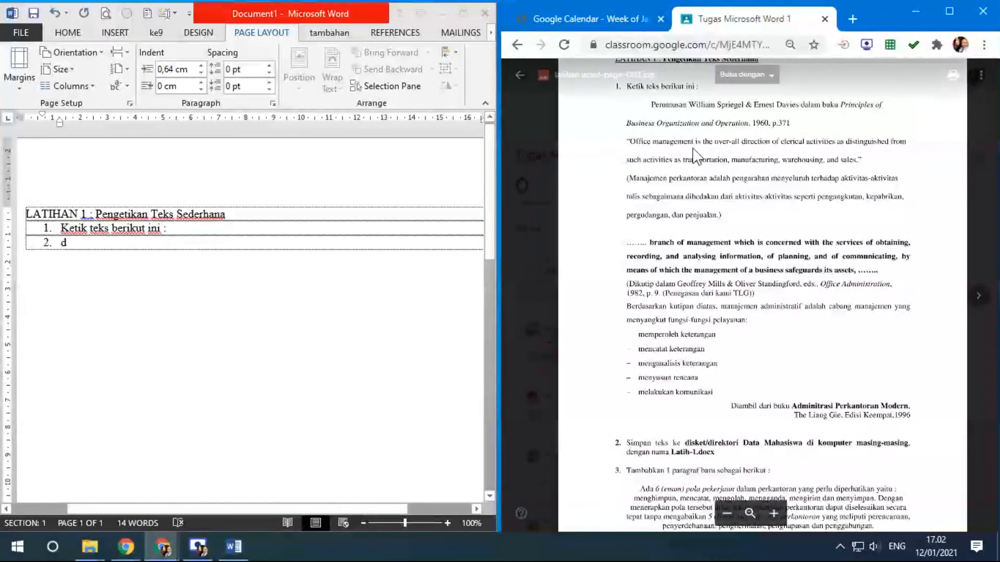
pyautogui.scroll(2, 696, 155)
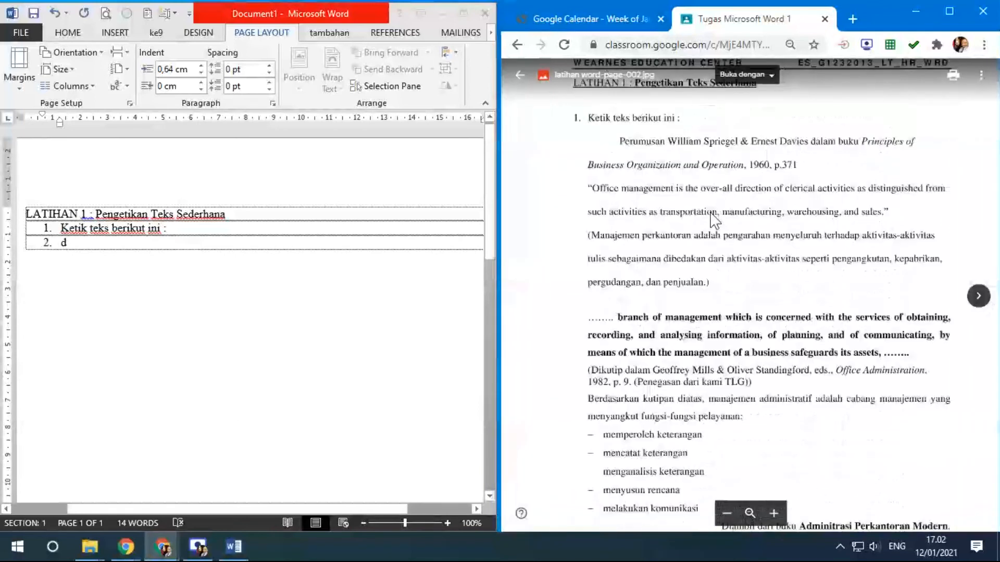
pyautogui.scroll(1, 715, 220)
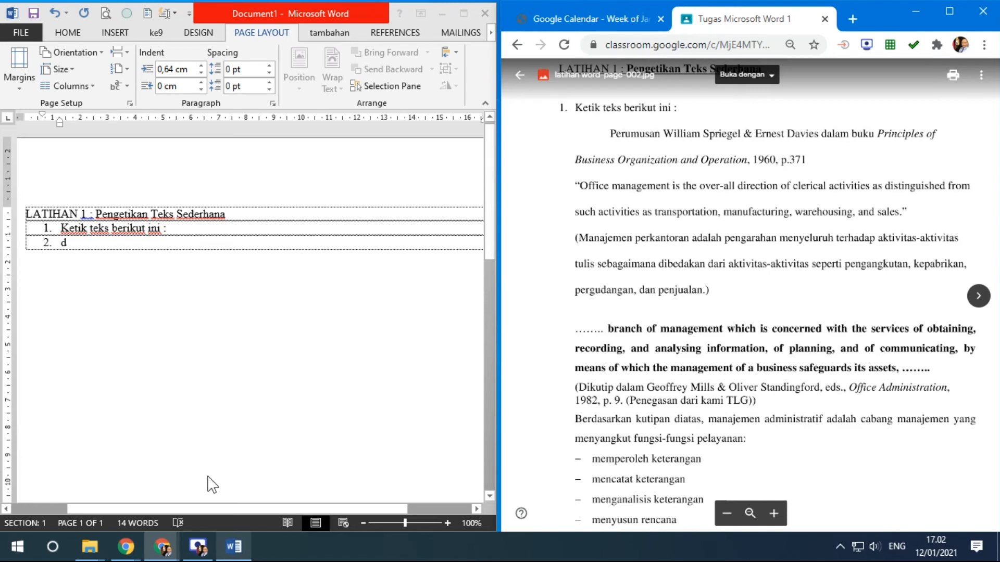
pyautogui.click(88, 243)
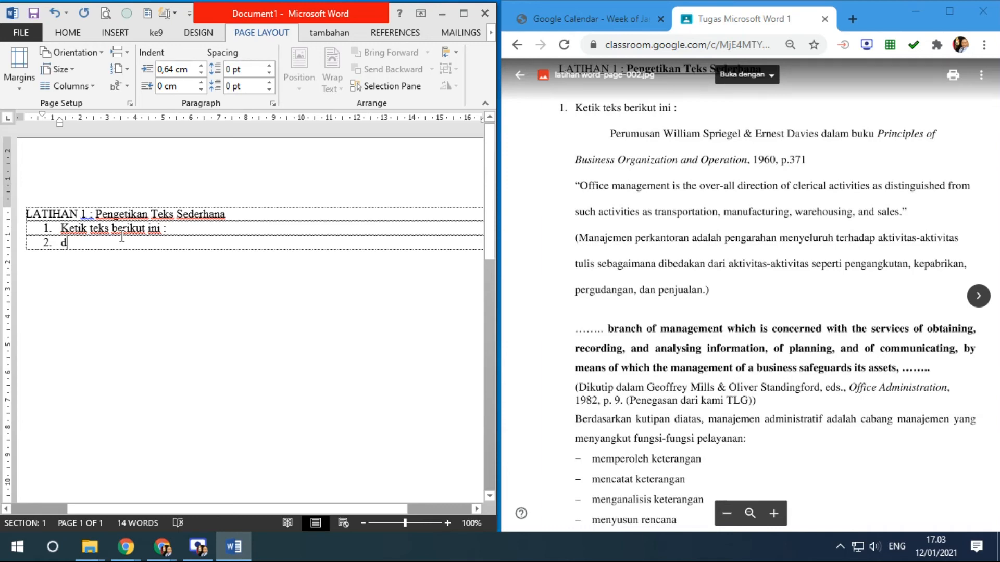
pyautogui.scroll(-5, 658, 317)
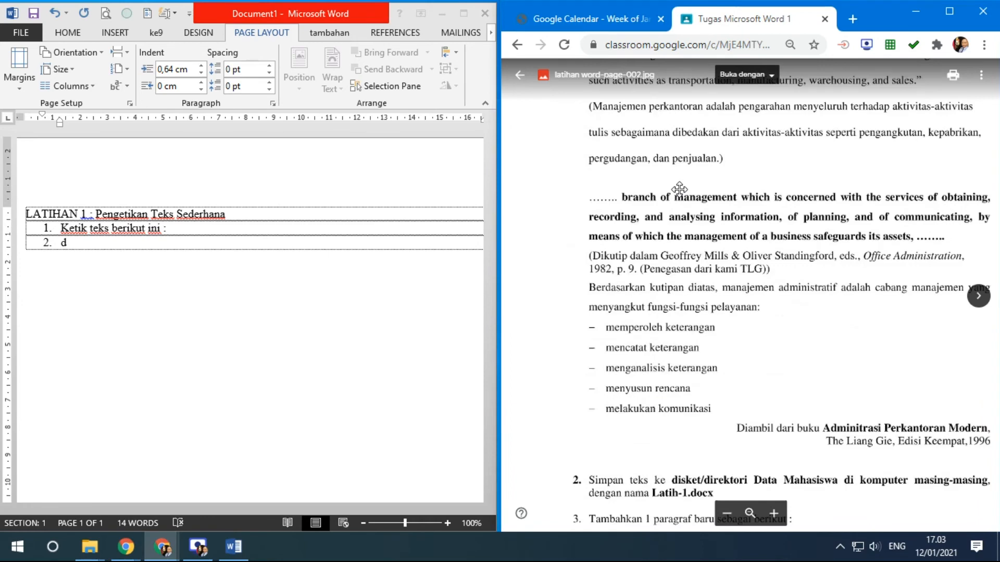
pyautogui.moveTo(657, 263); pyautogui.dragTo(651, 246)
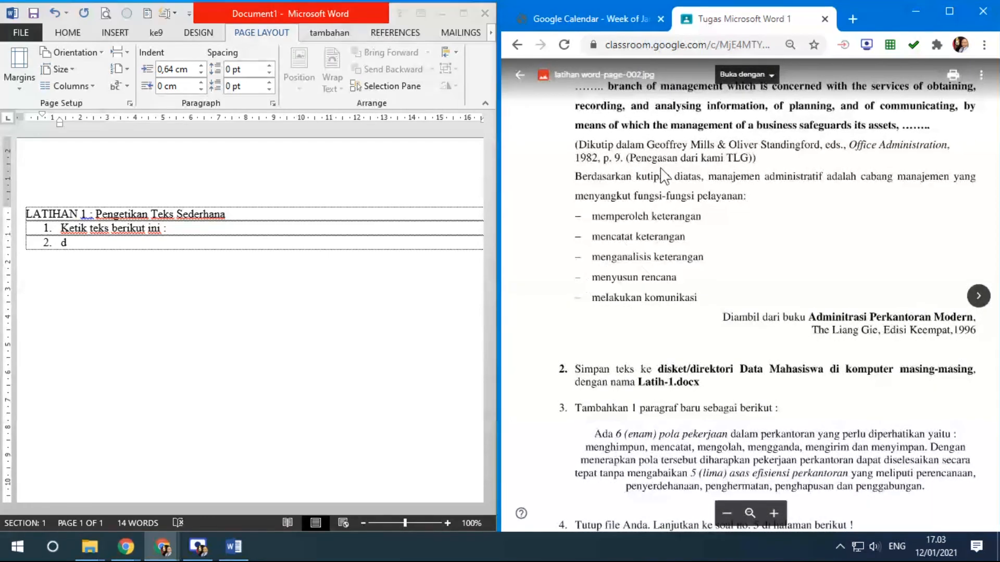
pyautogui.scroll(5, 641, 303)
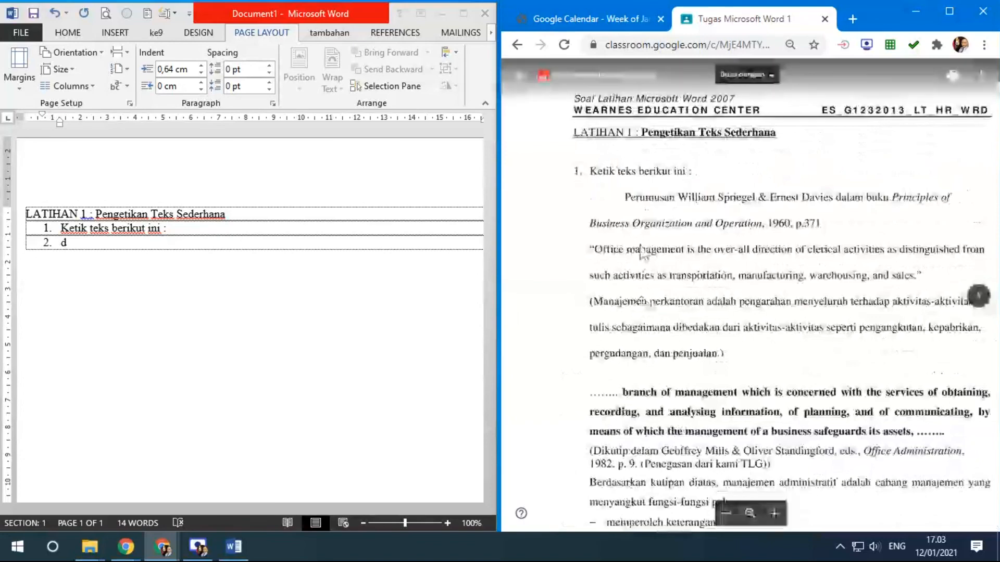
pyautogui.scroll(-5, 685, 245)
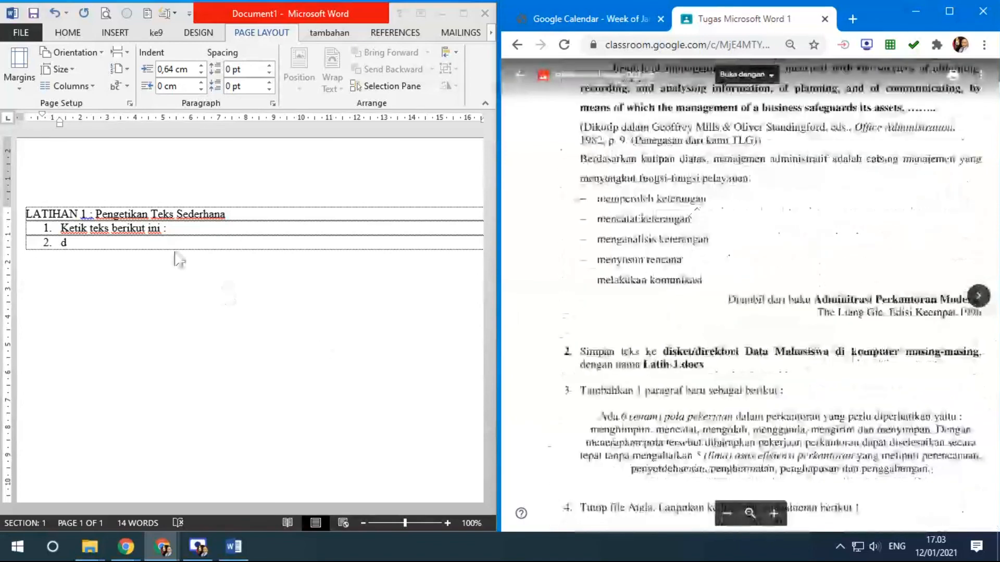
# - Replace the placeholder in list item 2 of the Word document with "Simpan teks ke ....."
pyautogui.click(154, 251)
pyautogui.write('d')
pyautogui.press('BackSpace')
pyautogui.write('S')
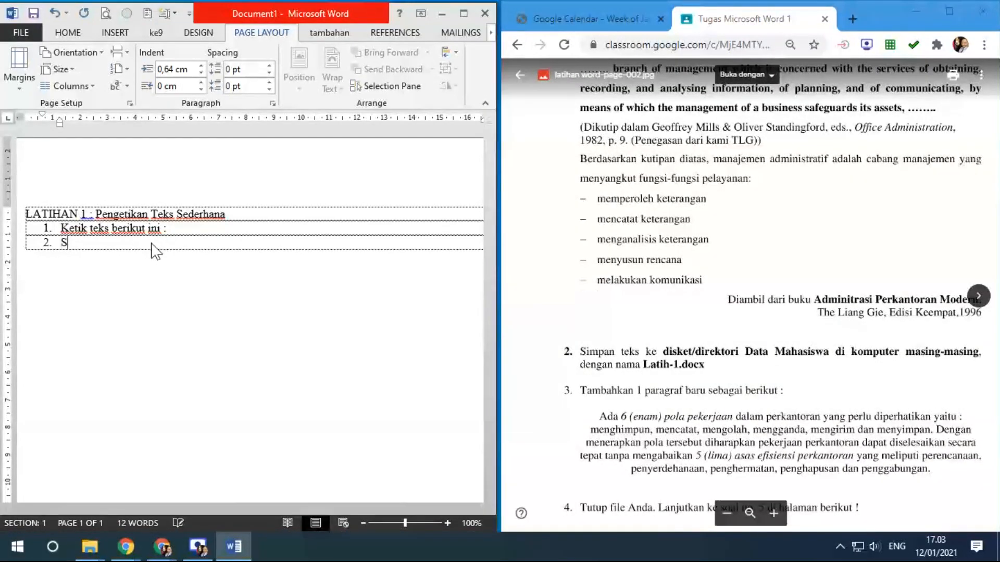
pyautogui.write('impan teks ke ....')
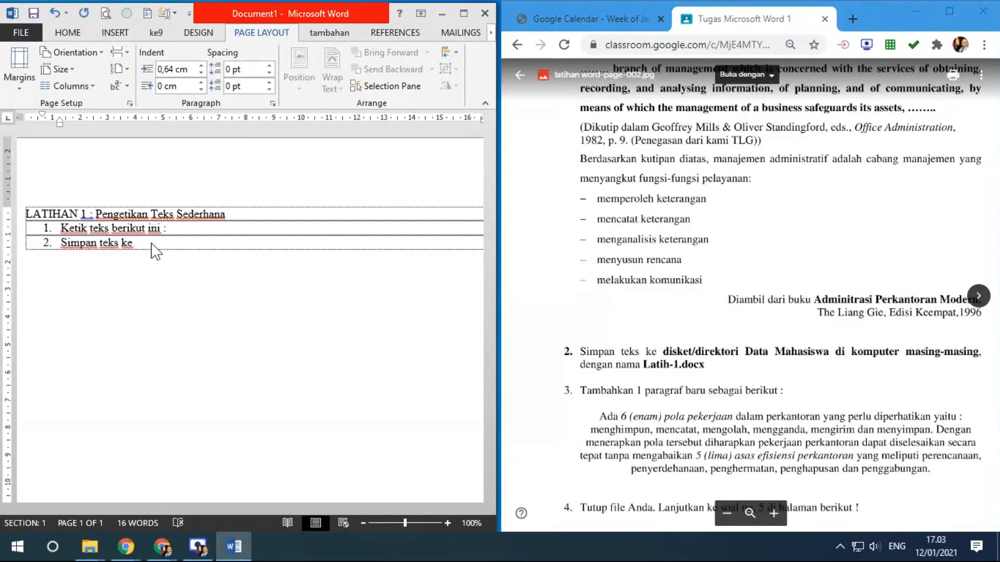
# - Add list item 3 with the text "Tambahkan 1 paragraf baru sebagai berikut :"
pyautogui.press('Return')
pyautogui.write('Tambahka')
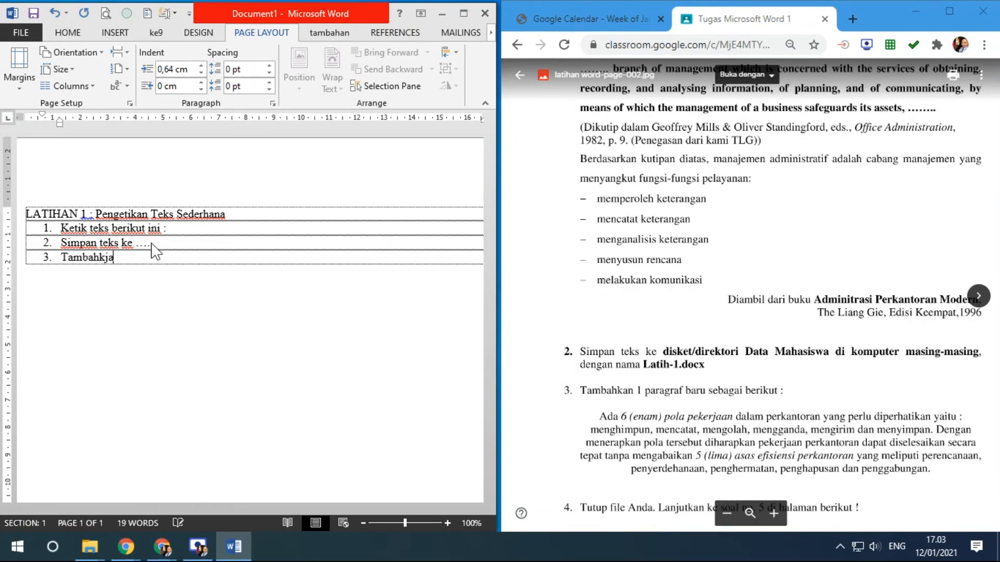
pyautogui.write('n 1 paragraf ')
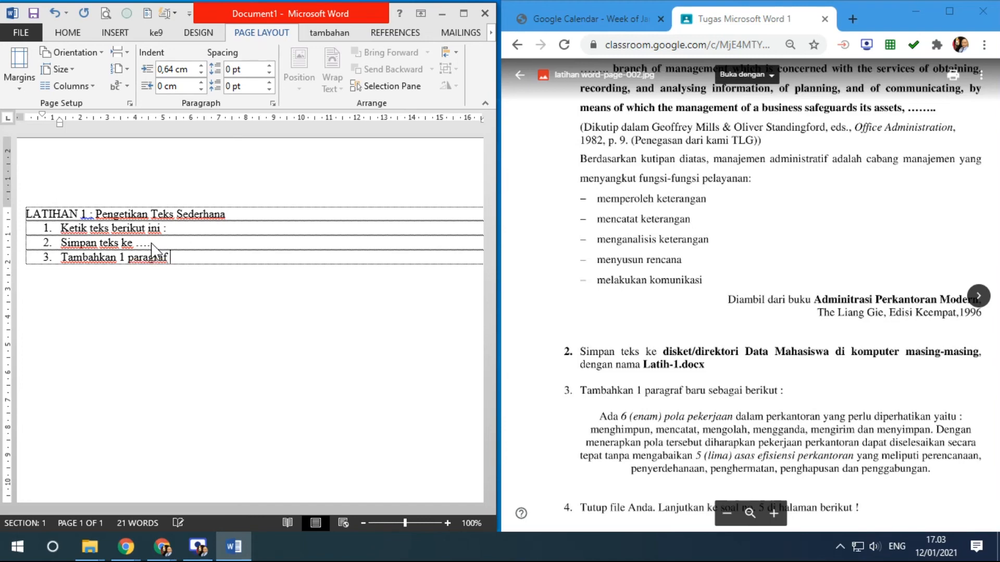
pyautogui.write('baru sebagai berikut :')
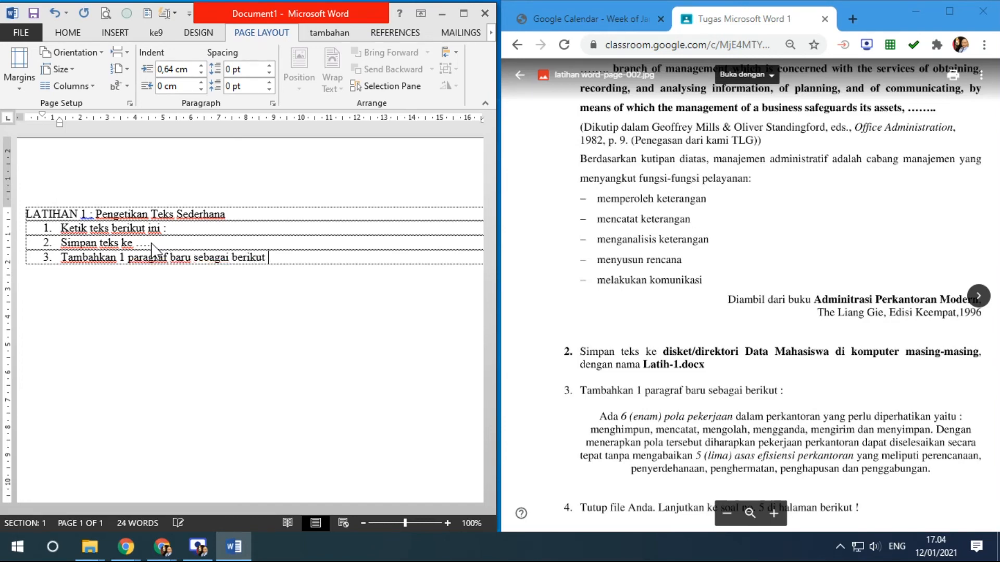
# - Add list item 4, following task 4 on the exercise page, with "Tutup file Anda, lanjutkan ke soal no. 5 di halaman berikut !"
pyautogui.press('Return')
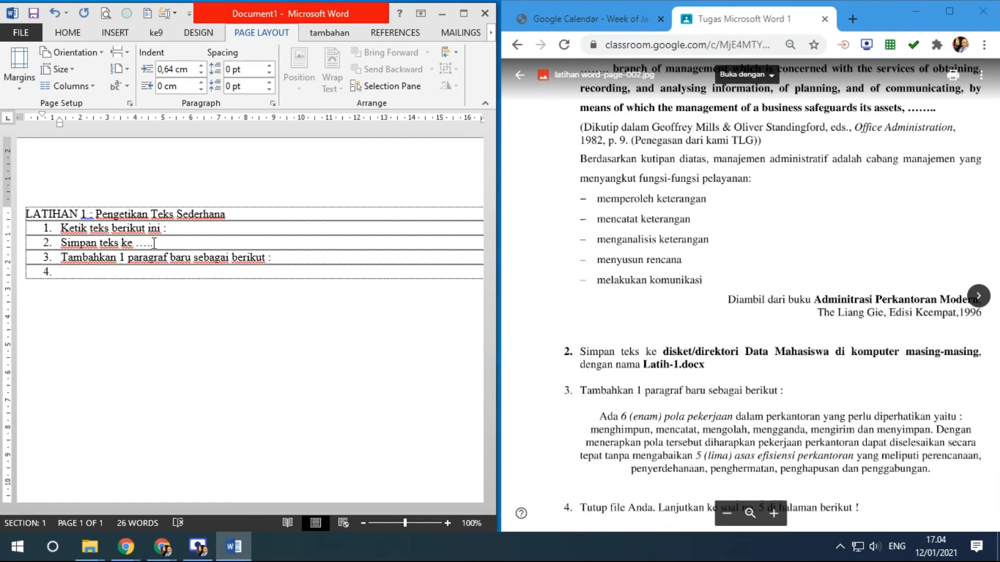
pyautogui.click(684, 302)
pyautogui.scroll(-2, 684, 302)
pyautogui.click(196, 285)
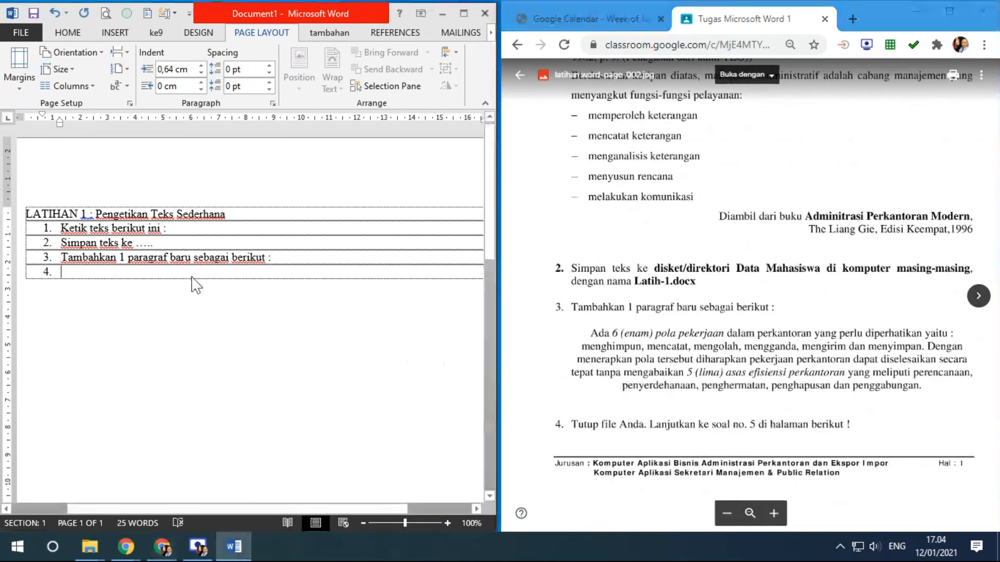
pyautogui.write('Tutu')
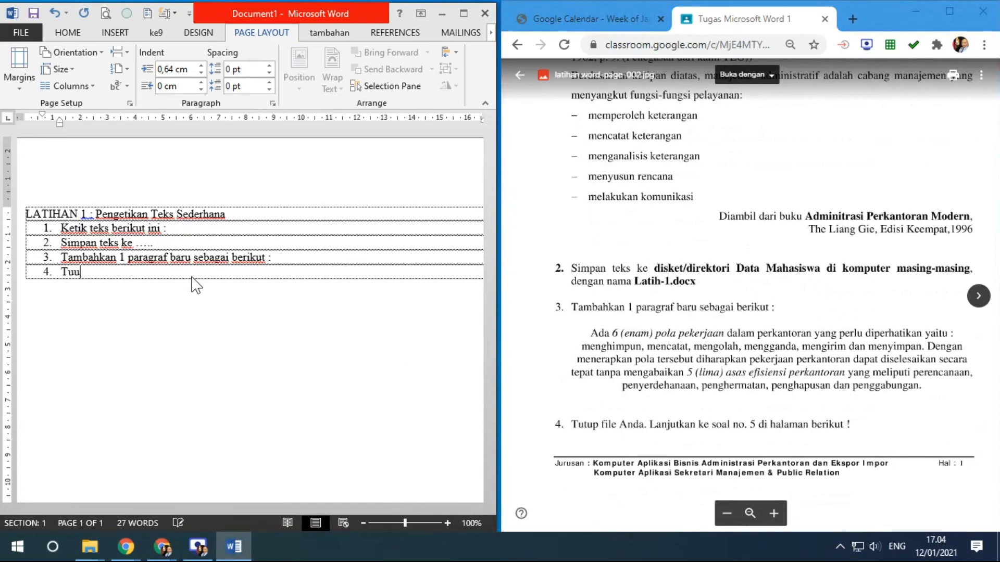
pyautogui.write('p file Anda')
pyautogui.press('BackSpace')
pyautogui.write(', lanjutkan ')
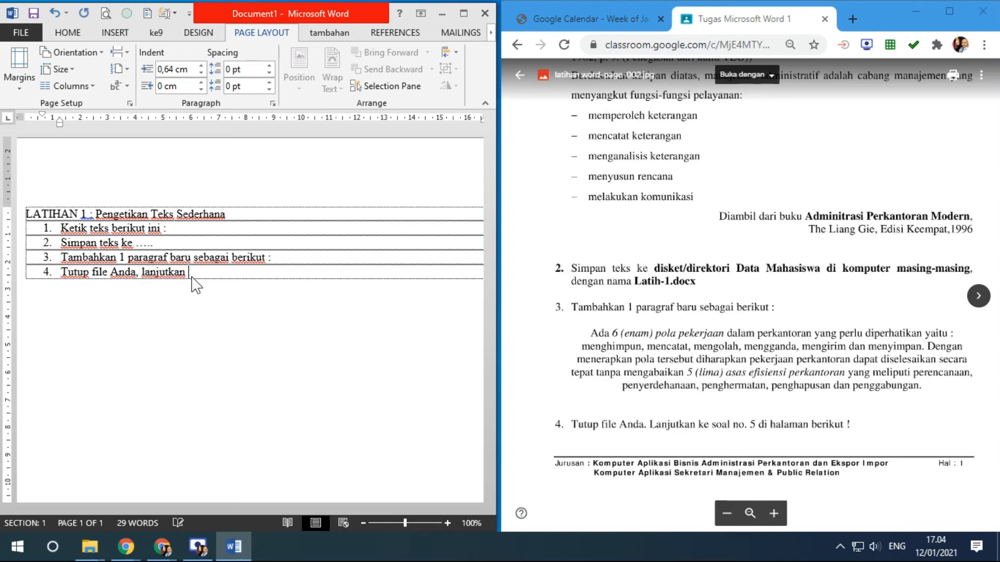
pyautogui.write('ke soal no. 5 di halaman berikut !')
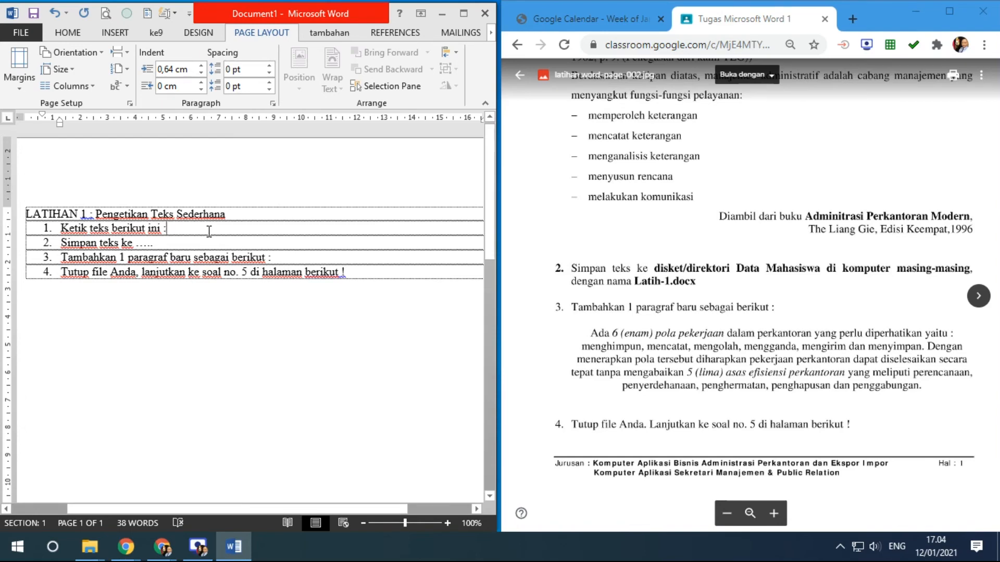
# - Insert one unnumbered blank line below list item 1 and one below list item 2 of the Word document
pyautogui.press('Return')
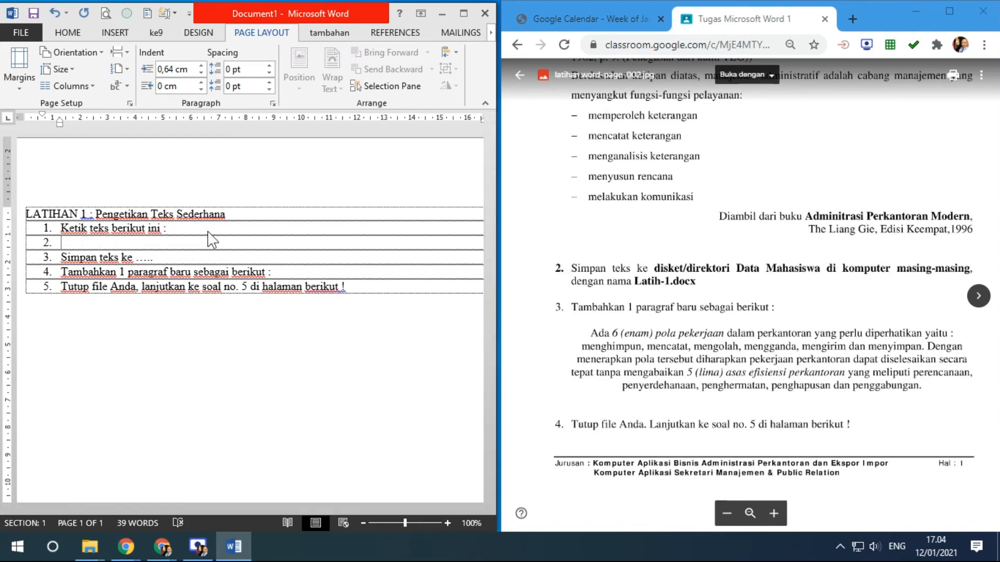
pyautogui.press('BackSpace')
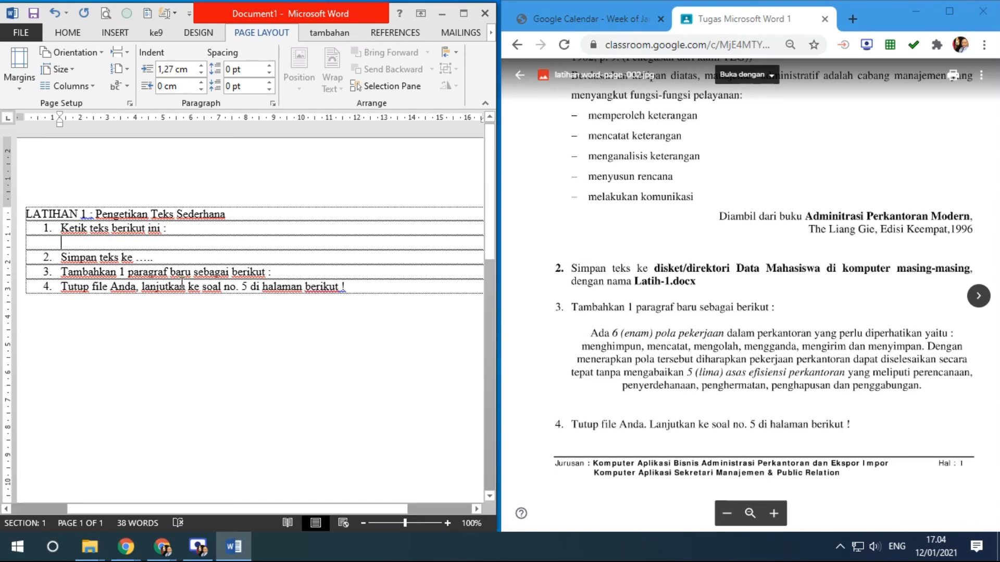
pyautogui.scroll(2, 211, 245)
pyautogui.moveTo(285, 509); pyautogui.dragTo(214, 509)
pyautogui.click(251, 264)
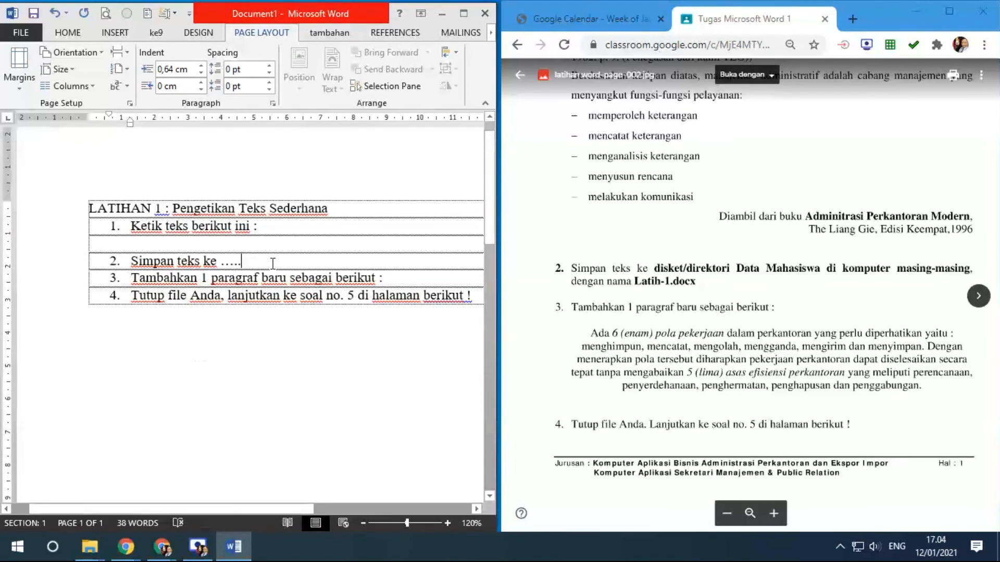
pyautogui.press('Return')
pyautogui.press('Return')
pyautogui.press('BackSpace')
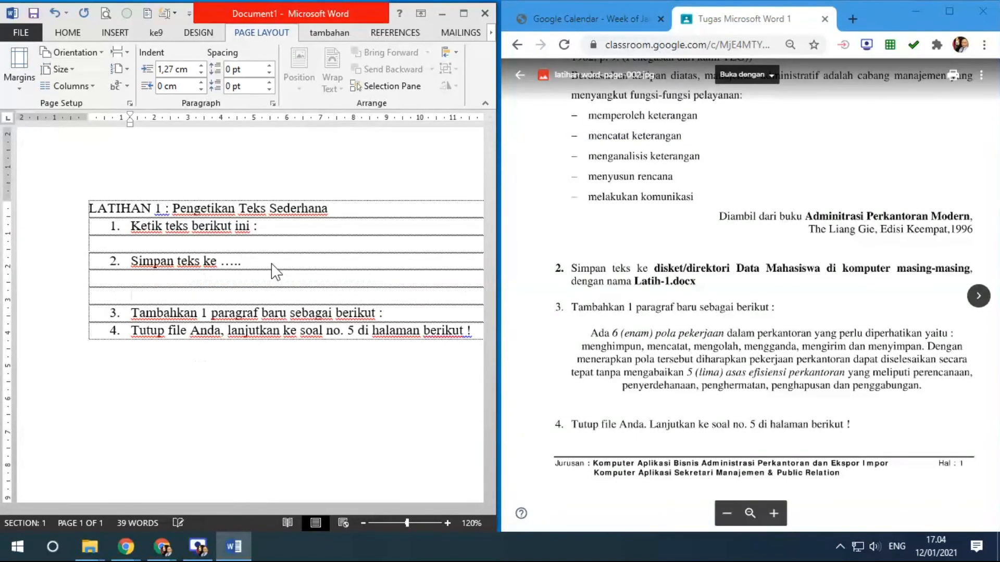
pyautogui.click(276, 271)
pyautogui.press('Delete')
# - Insert one unnumbered blank line between list items 3 and 4, keeping item 4's numbering
pyautogui.press('Down')
pyautogui.press('End')
pyautogui.press('Return')
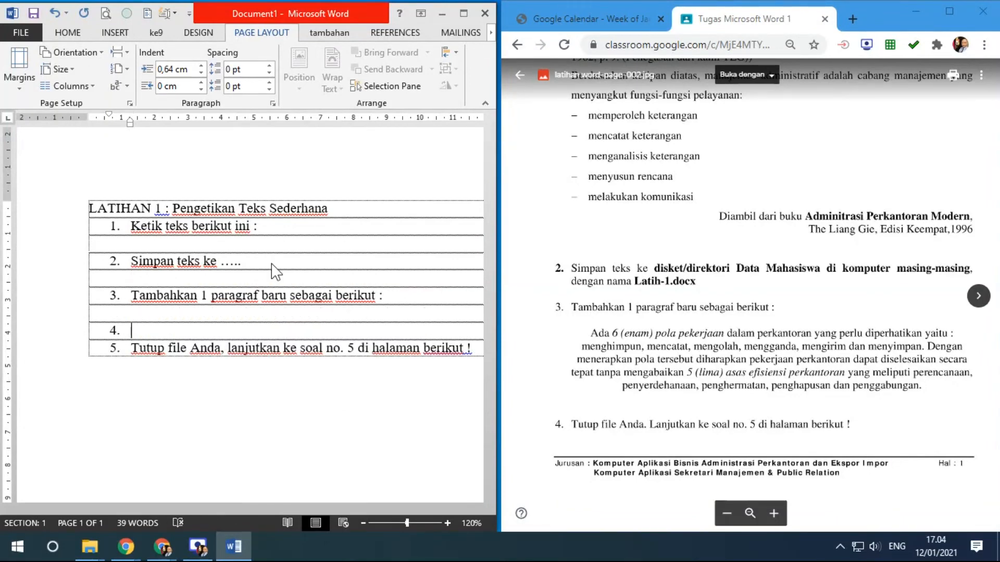
pyautogui.hotkey('ctrl', 'z')
pyautogui.press('BackSpace')
pyautogui.press('Down')
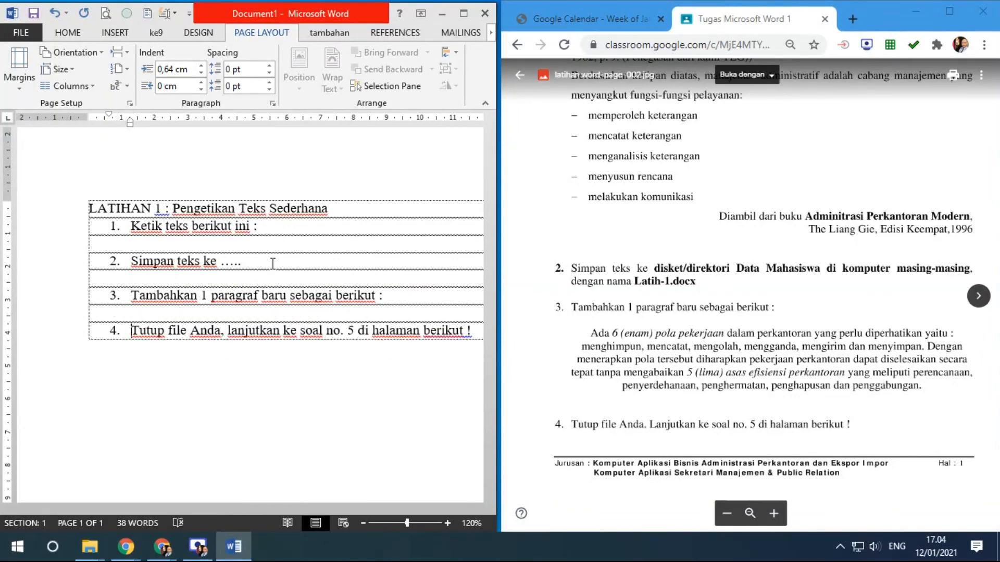
# - Place the cursor in the blank line below item 1 and examine the task 1 text on the exercise page in Chrome
pyautogui.click(180, 248)
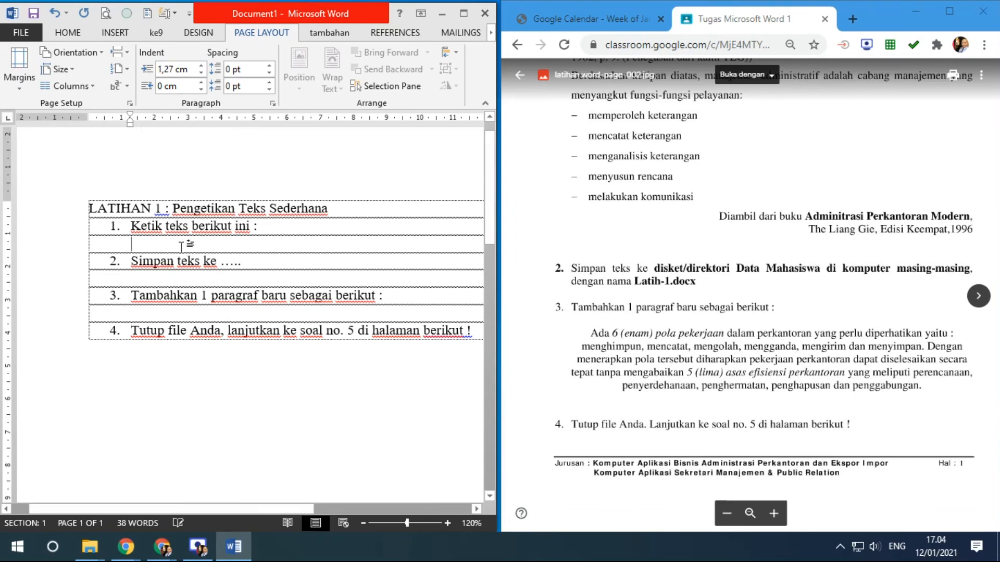
pyautogui.click(871, 232)
pyautogui.scroll(10, 834, 219)
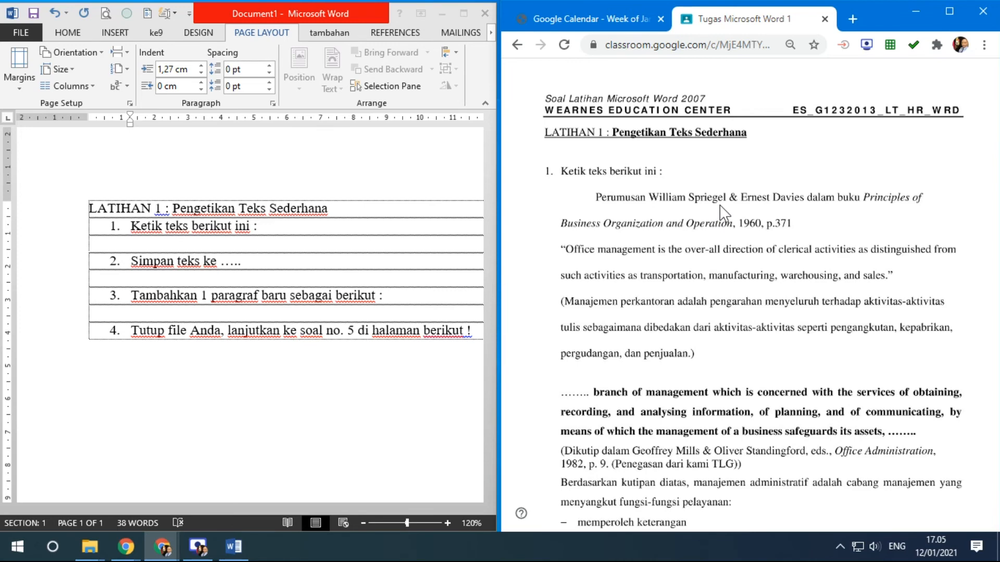
pyautogui.scroll(-2, 712, 316)
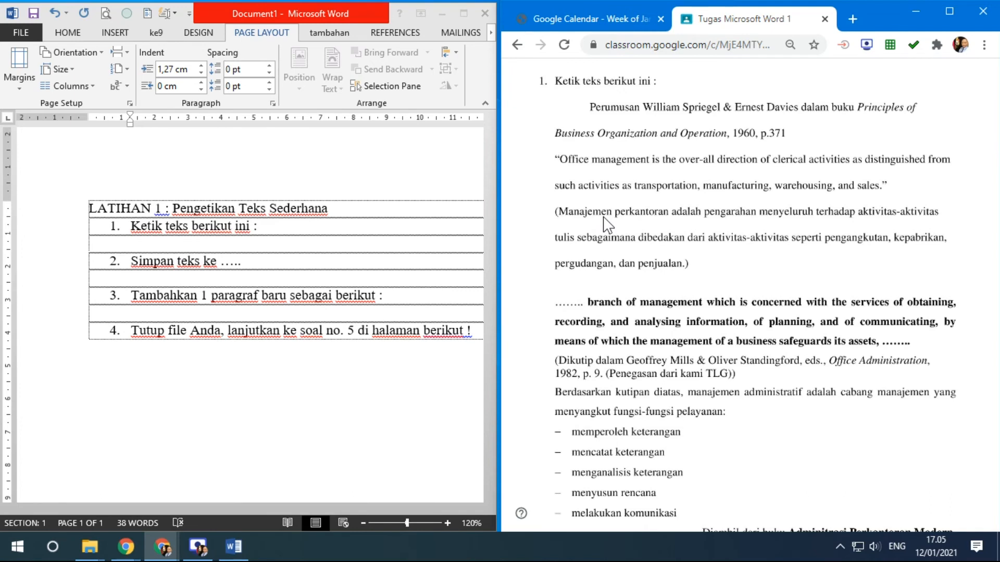
pyautogui.moveTo(604, 224)
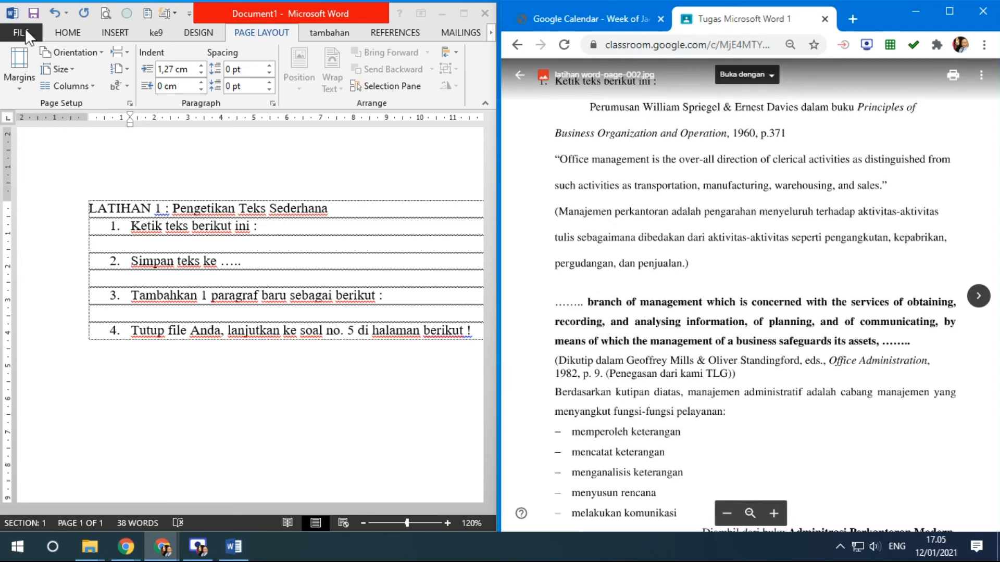
pyautogui.click(67, 31)
pyautogui.click(67, 33)
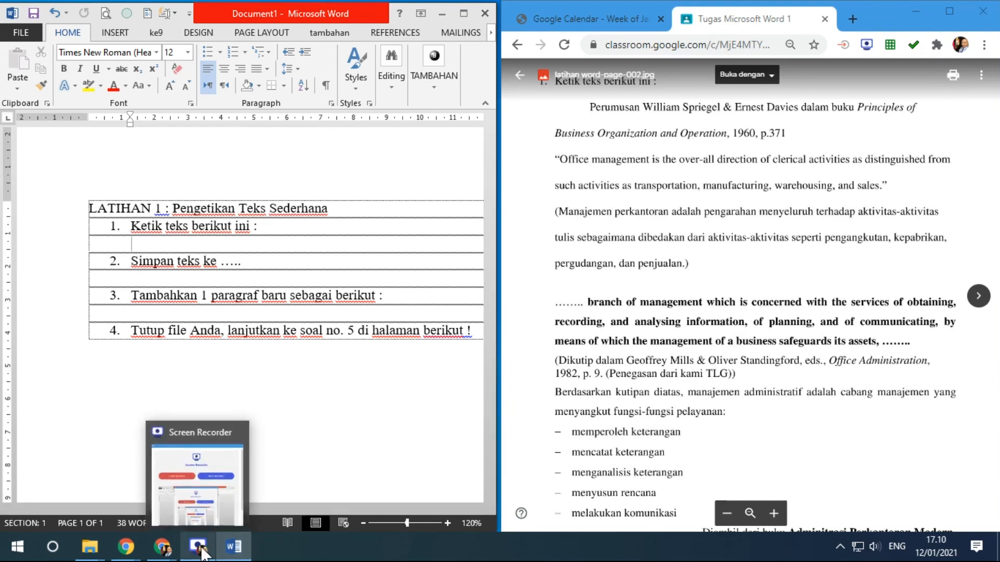
pyautogui.moveTo(177, 551)
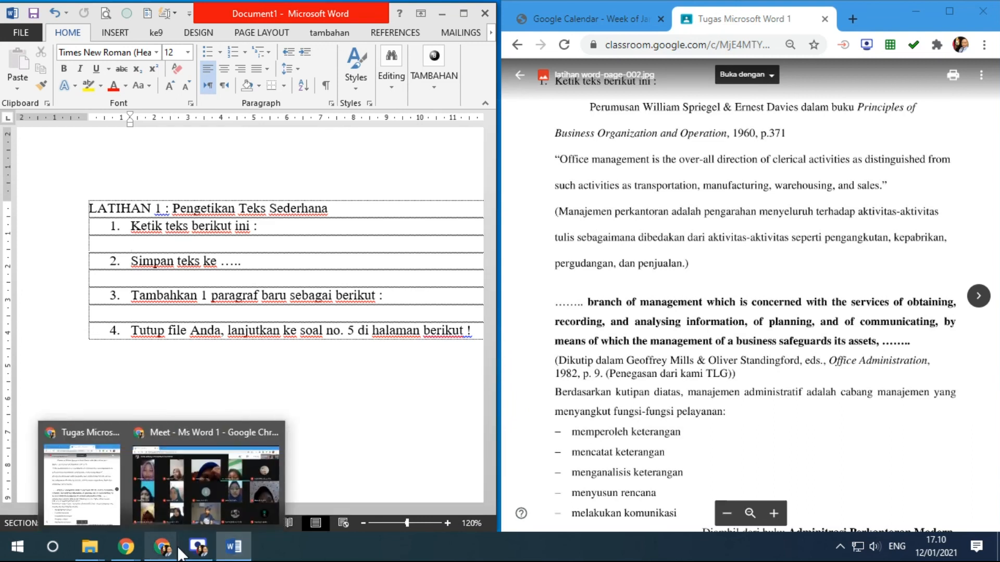